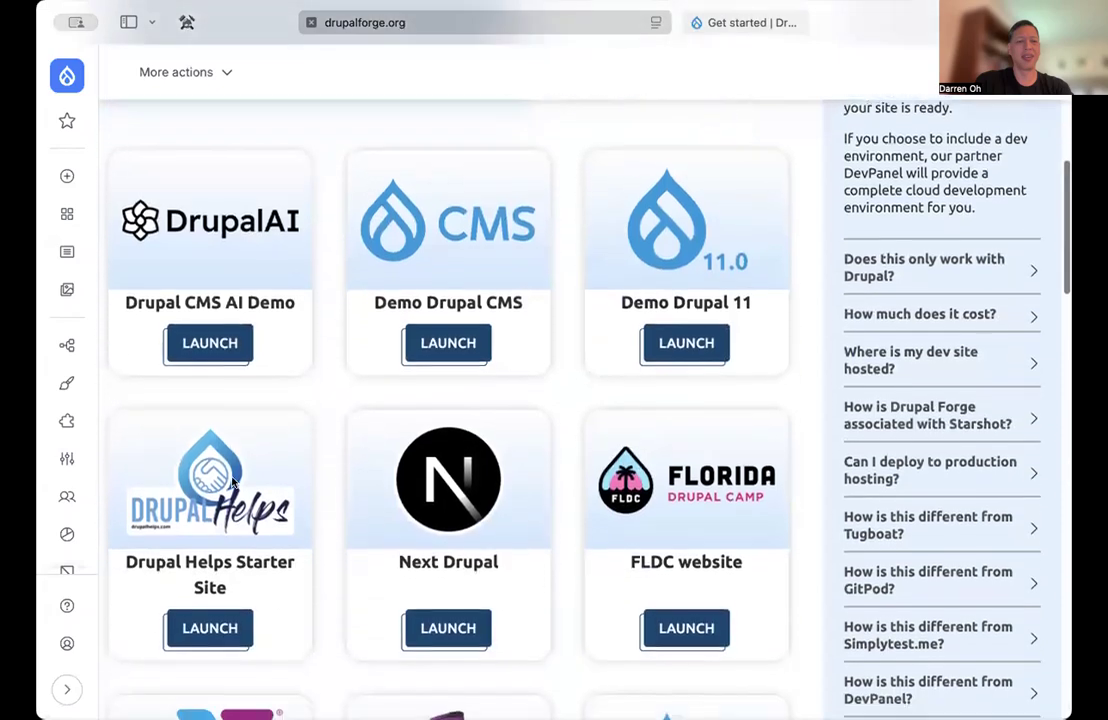
Launch the Experience Builder template from the site catalogue with Express Launch and open the new application's URL
{"action": "left_click", "coordinate": [404, 245]}
{"action": "left_click", "coordinate": [425, 200]}
{"action": "scroll", "coordinate": [303, 522], "scroll_direction": "down", "scroll_amount": 10}
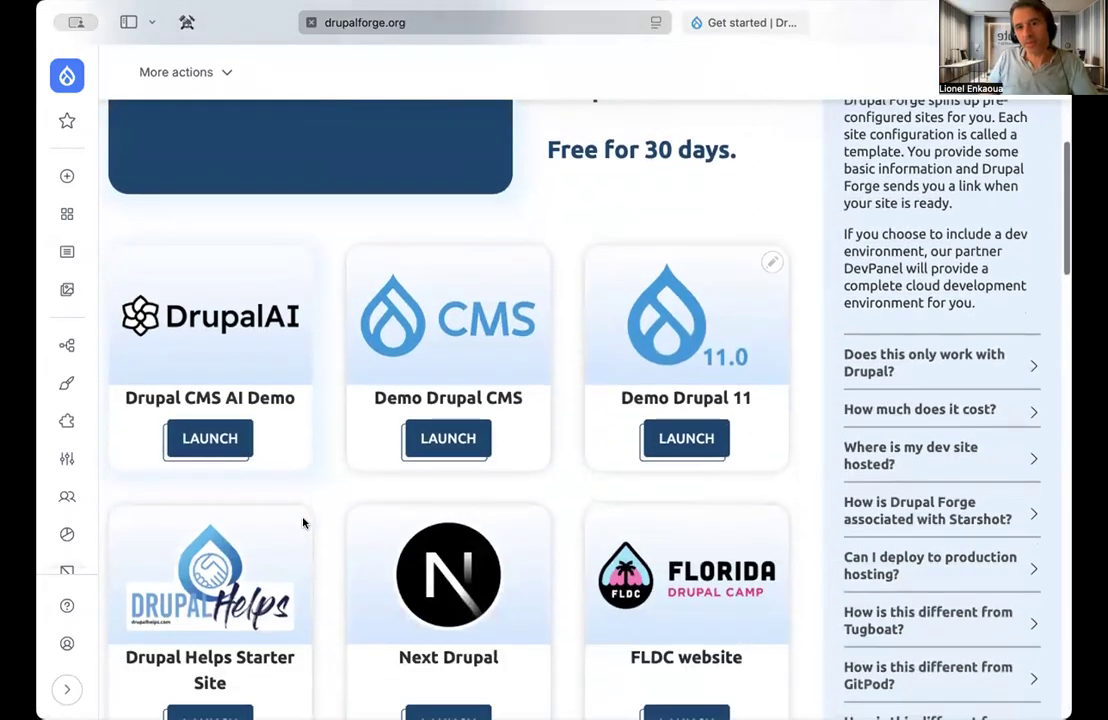
{"action": "scroll", "coordinate": [303, 522], "scroll_direction": "down", "scroll_amount": 5}
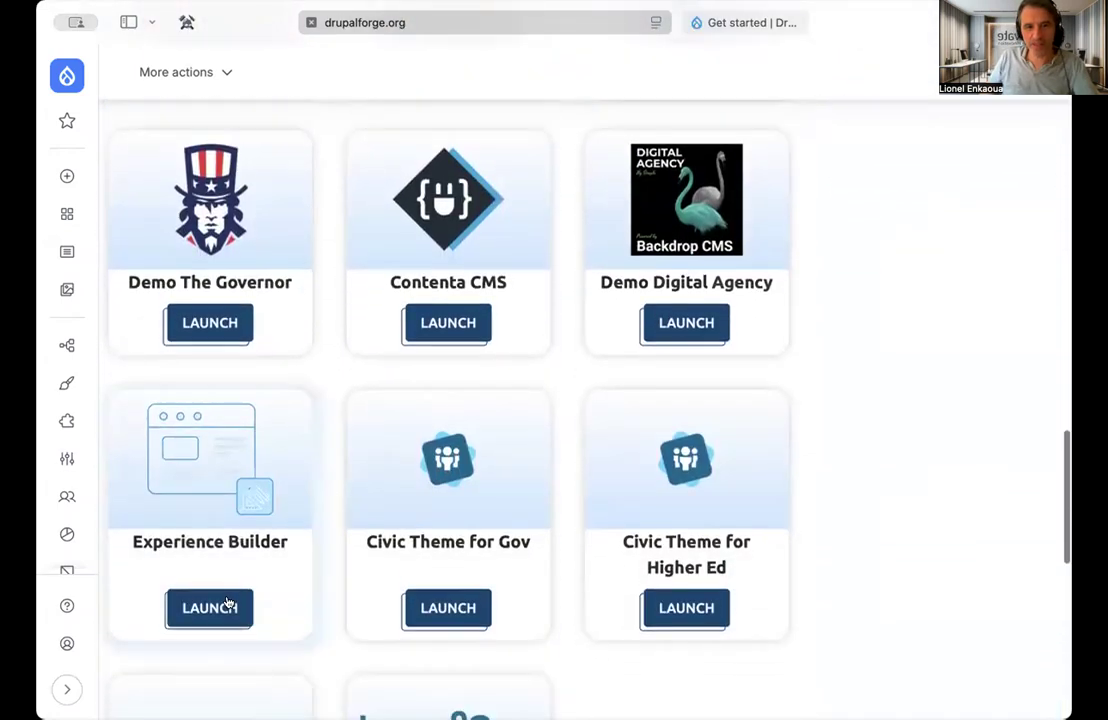
{"action": "left_click", "coordinate": [227, 604]}
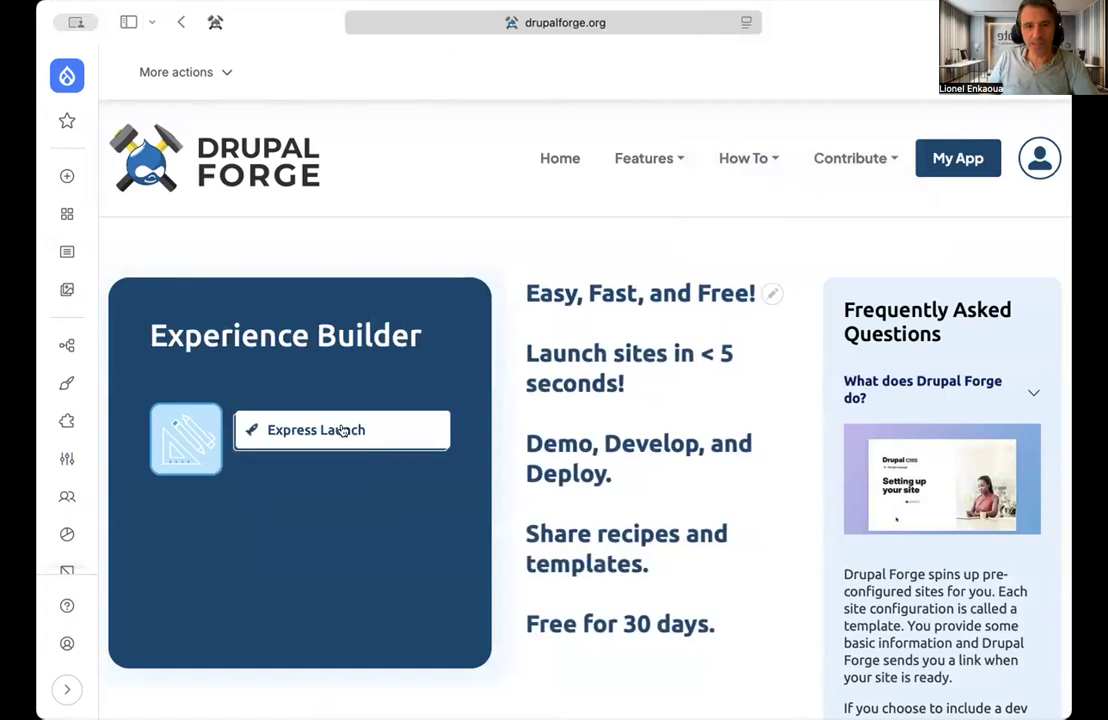
{"action": "left_click", "coordinate": [339, 430]}
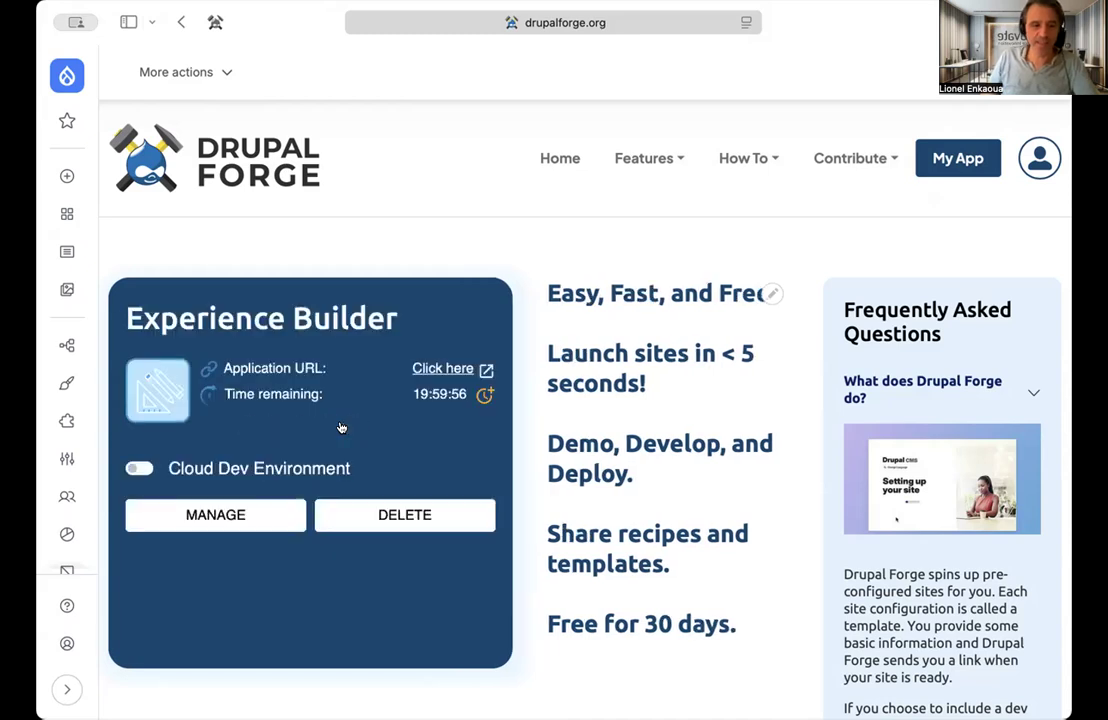
{"action": "left_click", "coordinate": [450, 370]}
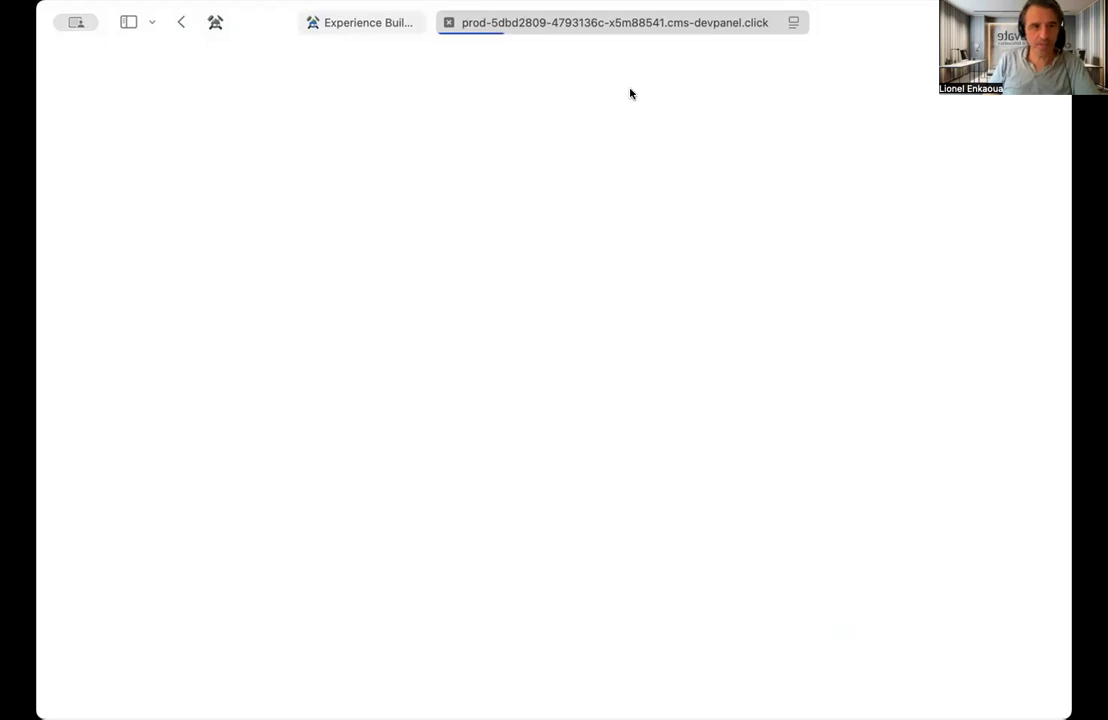
Create the site account by filling in the email and account password, and decline to save the password
{"action": "left_click", "coordinate": [357, 367]}
{"action": "key", "text": "Down"}
{"action": "key", "text": "Return"}
{"action": "left_click", "coordinate": [310, 453]}
{"action": "type", "text": "•••••••"}
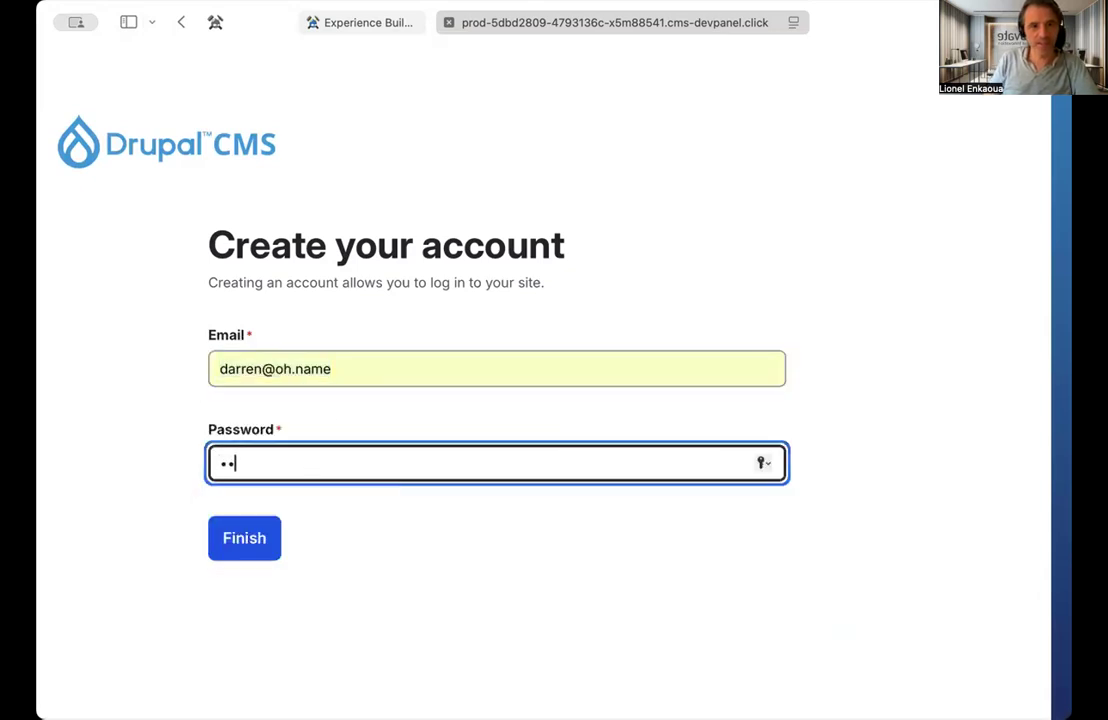
{"action": "left_click", "coordinate": [250, 540]}
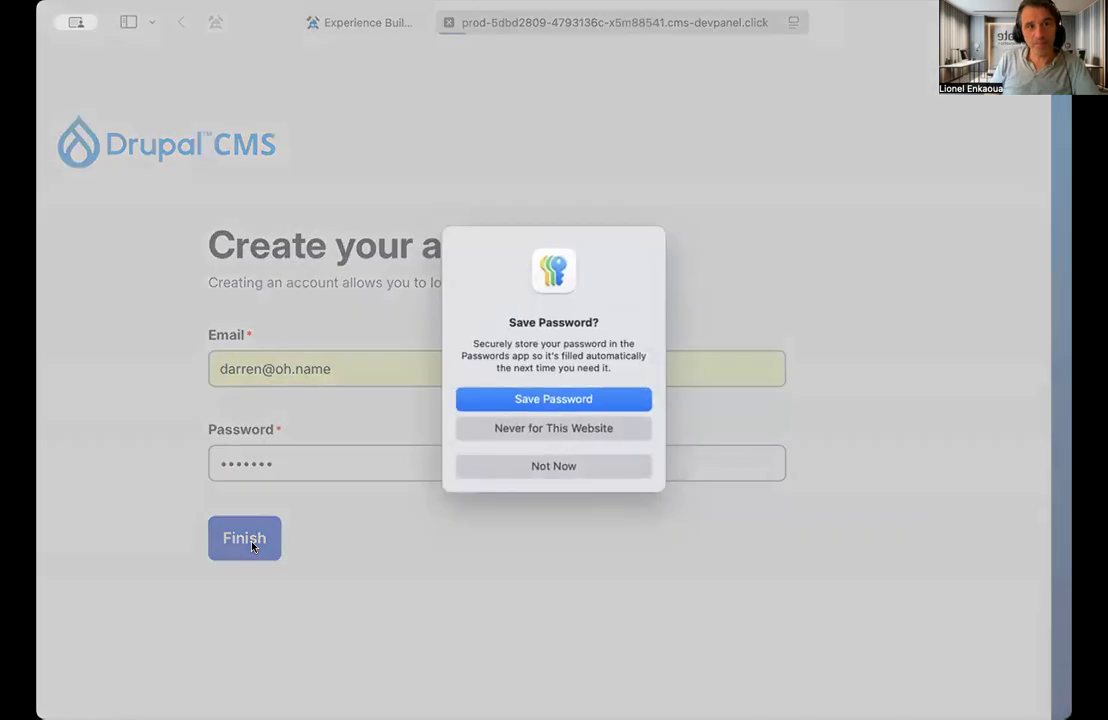
{"action": "left_click", "coordinate": [549, 467]}
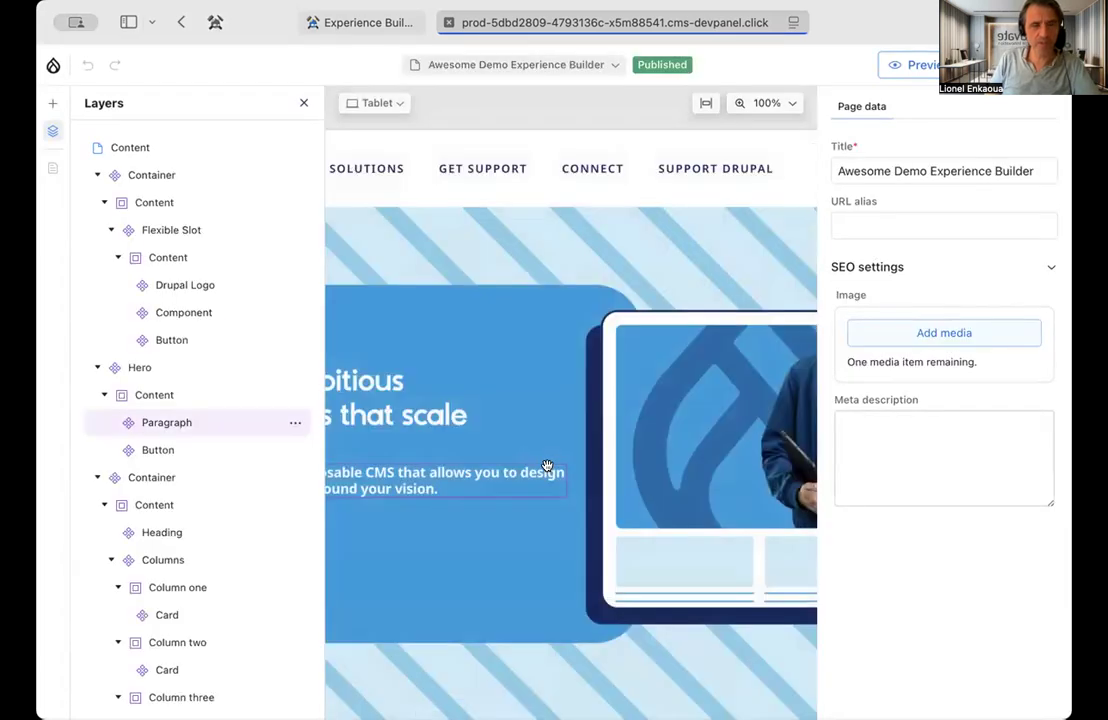
Fit the page in the canvas and examine the settings of the Hero component, its paragraph and its button
{"action": "left_click", "coordinate": [705, 103]}
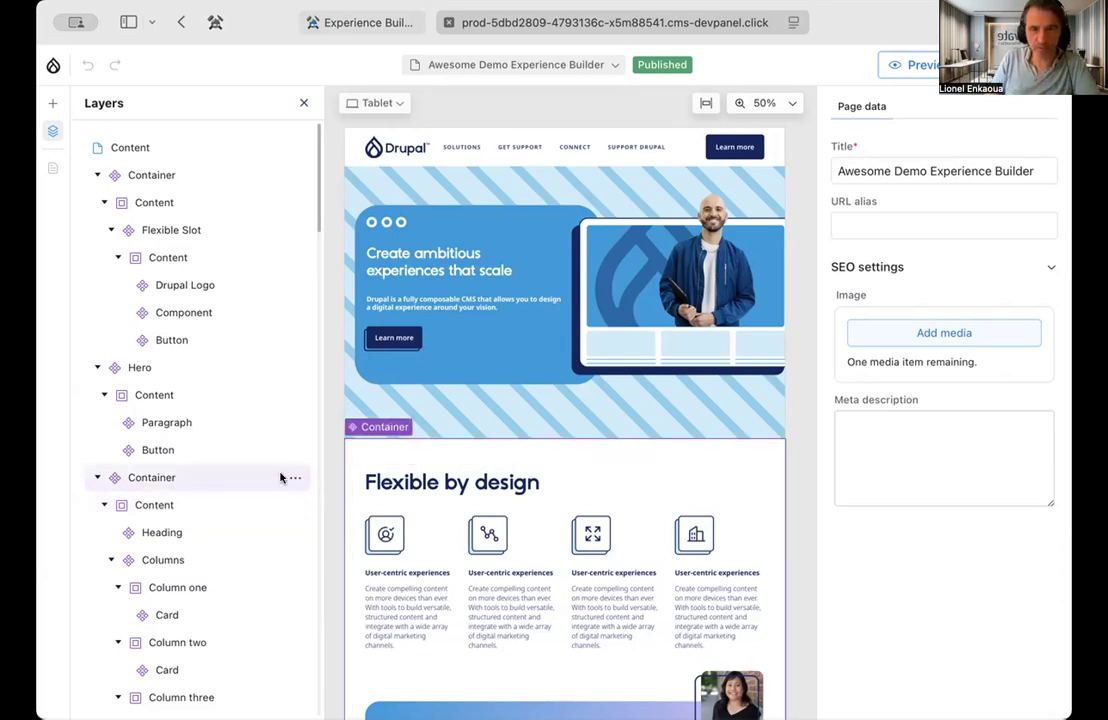
{"action": "left_click", "coordinate": [140, 368]}
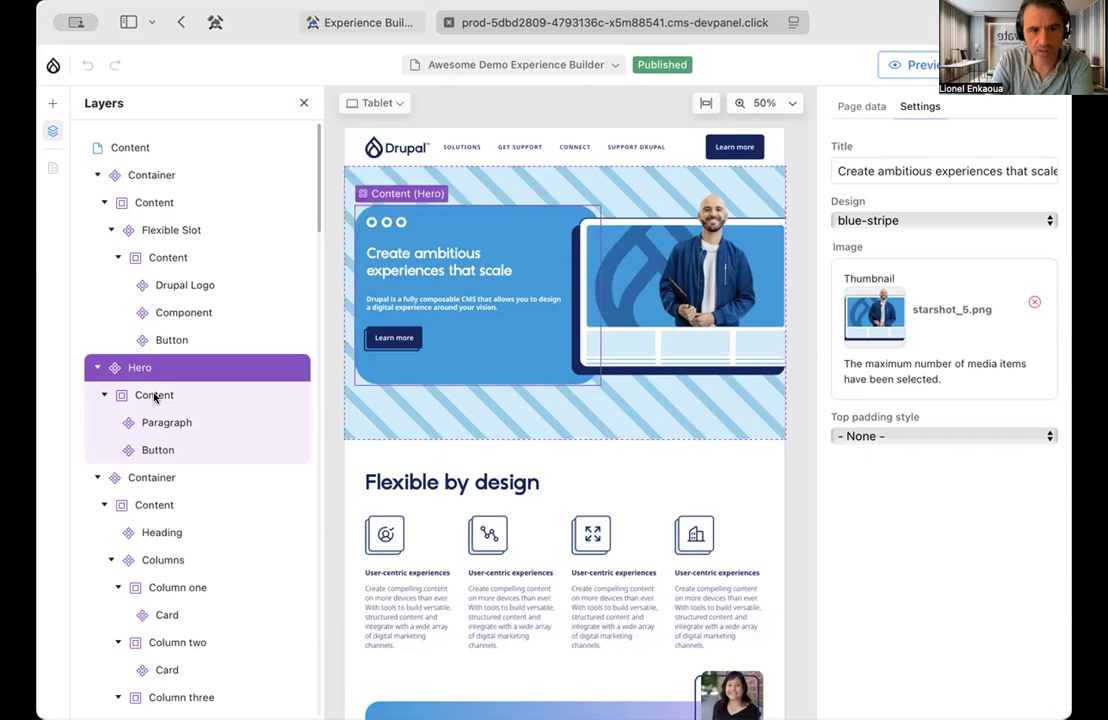
{"action": "left_click", "coordinate": [103, 396]}
{"action": "left_click", "coordinate": [103, 396]}
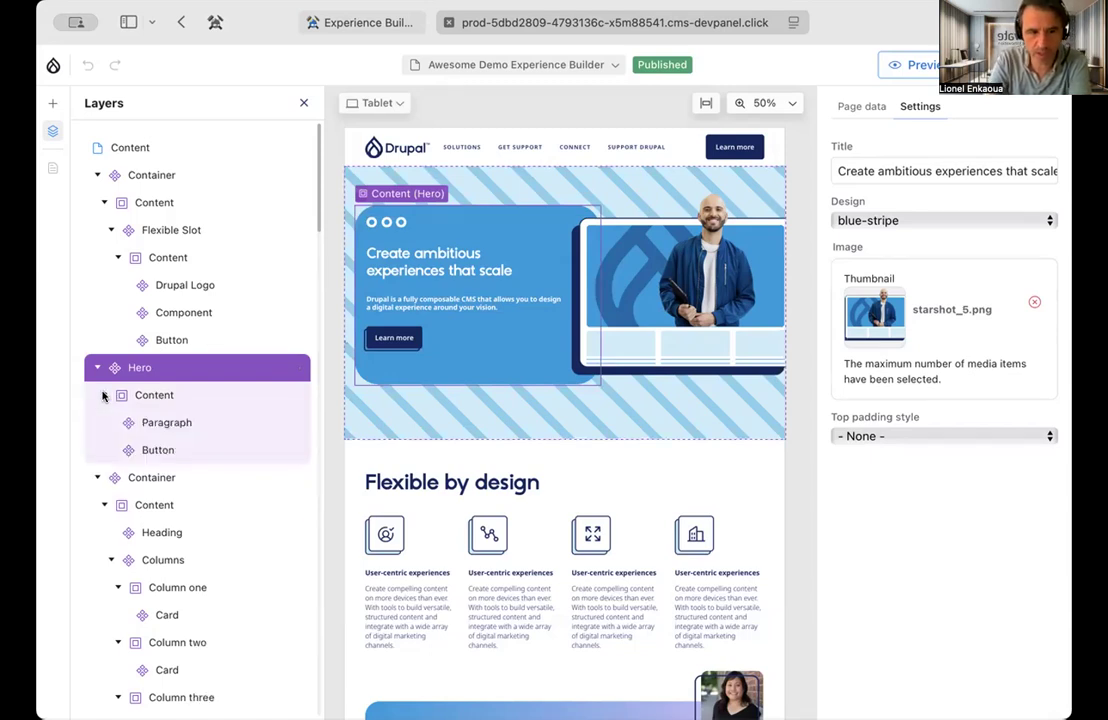
{"action": "left_click", "coordinate": [173, 423]}
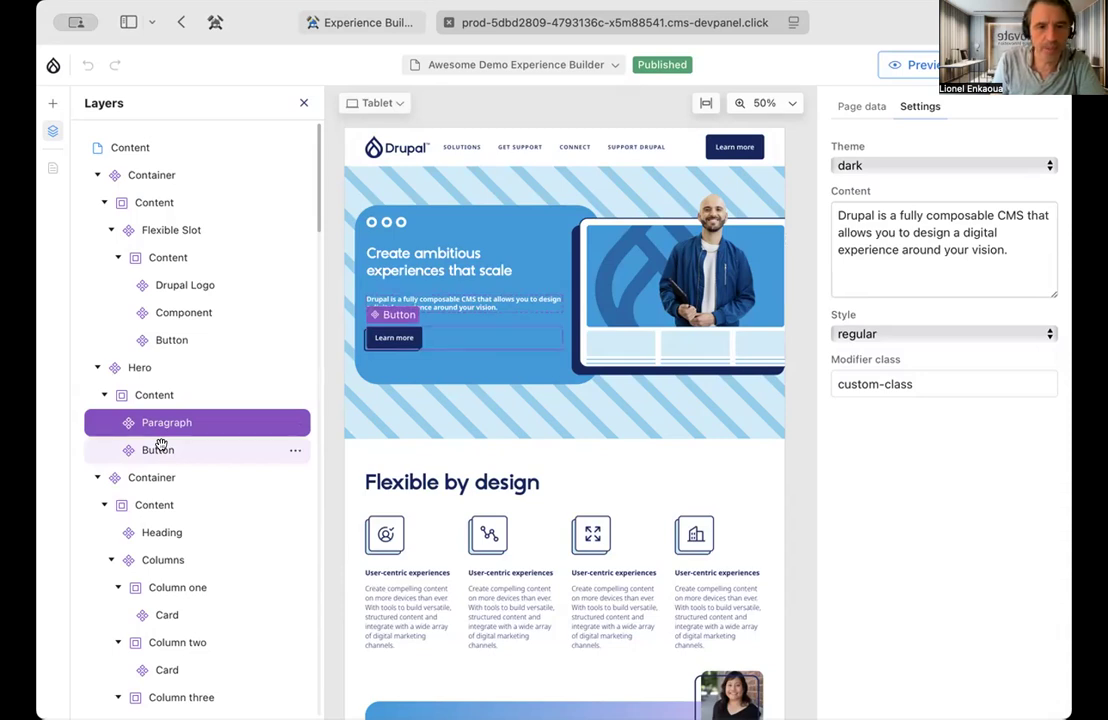
{"action": "left_click", "coordinate": [160, 448]}
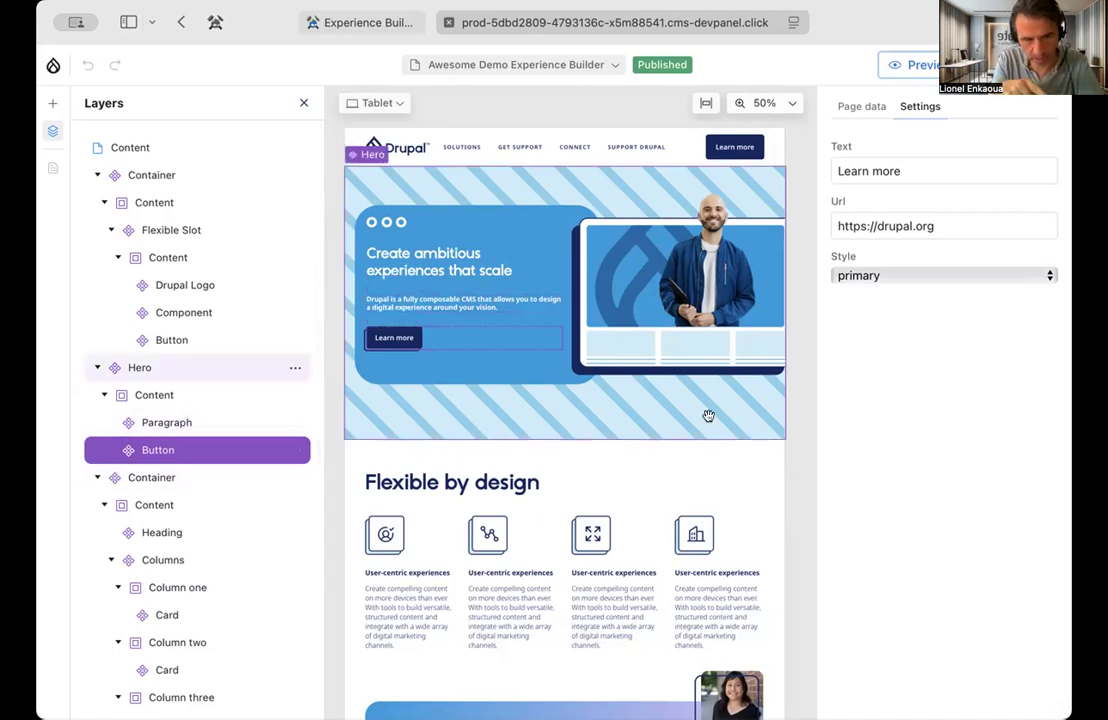
{"action": "left_click", "coordinate": [965, 220]}
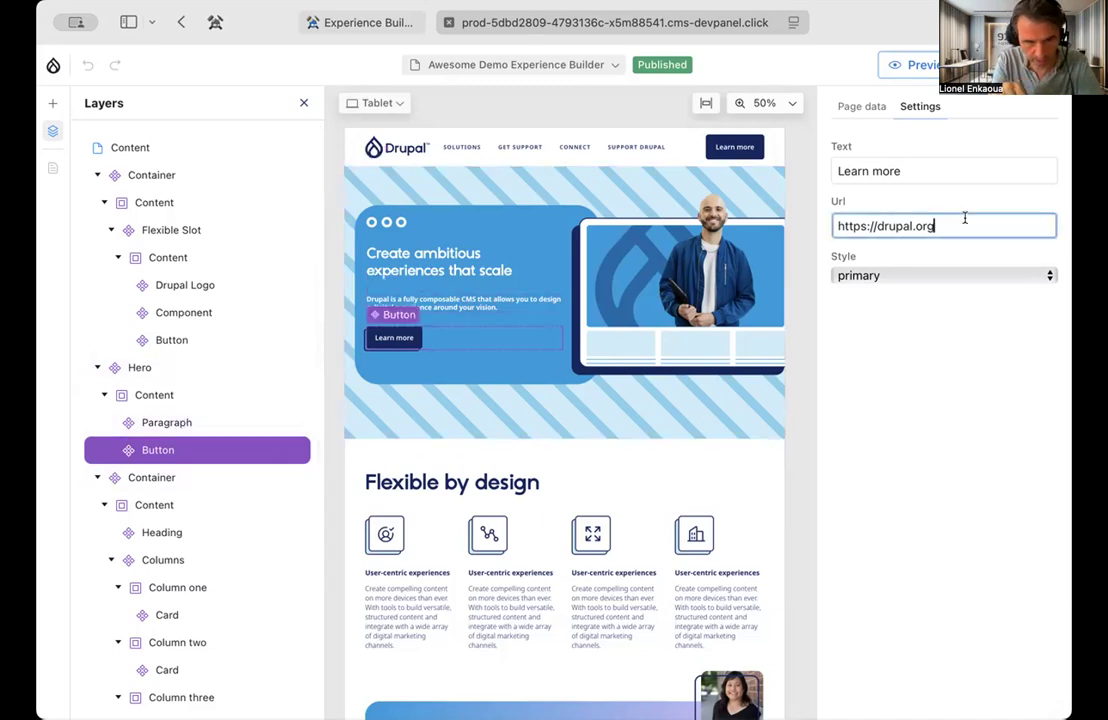
Change the Hero component's title to "Make ambitious experiences that scale"
{"action": "left_click", "coordinate": [176, 369]}
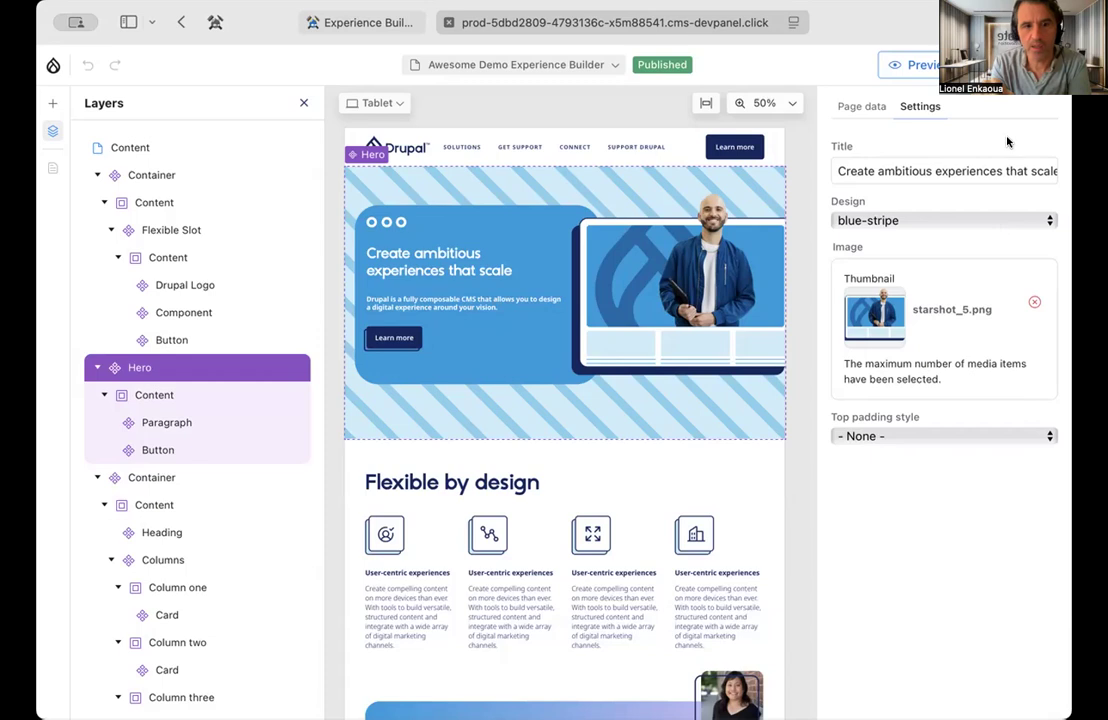
{"action": "left_click", "coordinate": [1005, 170]}
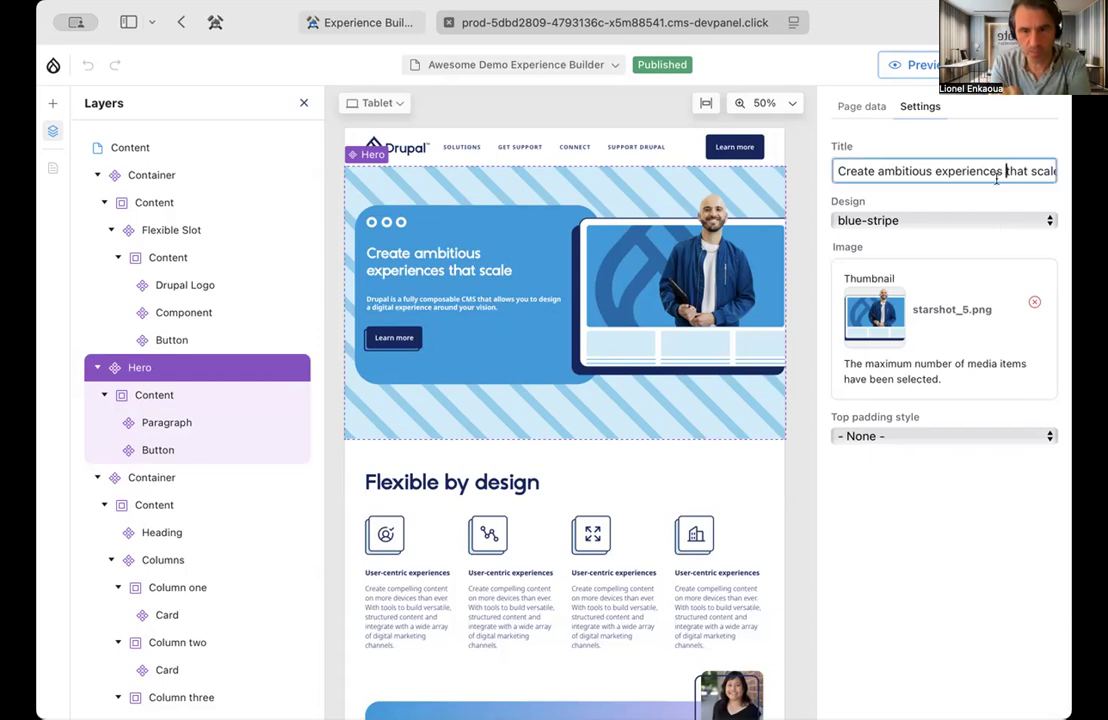
{"action": "double_click", "coordinate": [857, 170]}
{"action": "type", "text": "Make"}
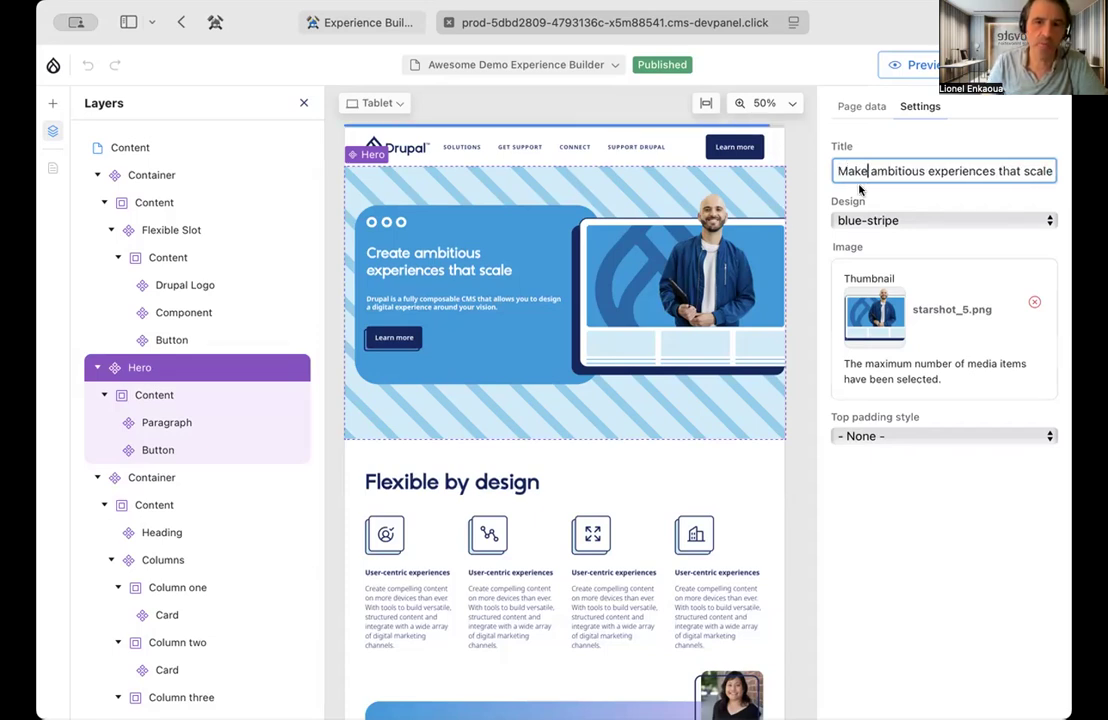
Replace the Hero component's image with the Header 7 image from the media library
{"action": "left_click", "coordinate": [897, 322]}
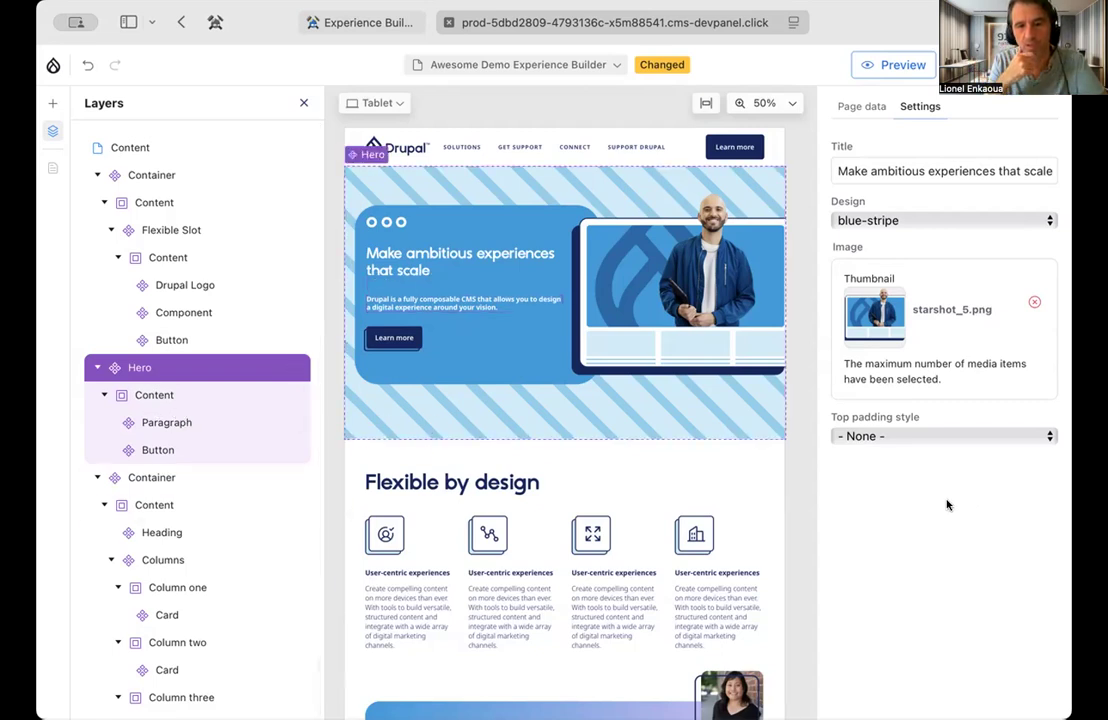
{"action": "left_click", "coordinate": [1033, 300]}
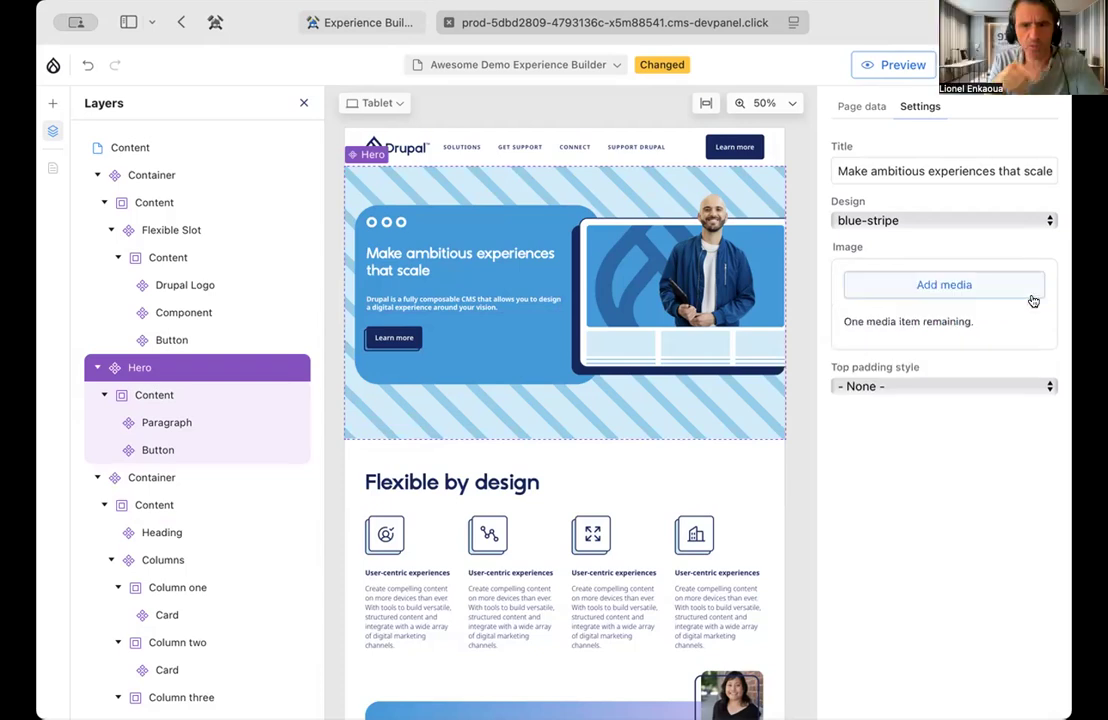
{"action": "left_click", "coordinate": [942, 284]}
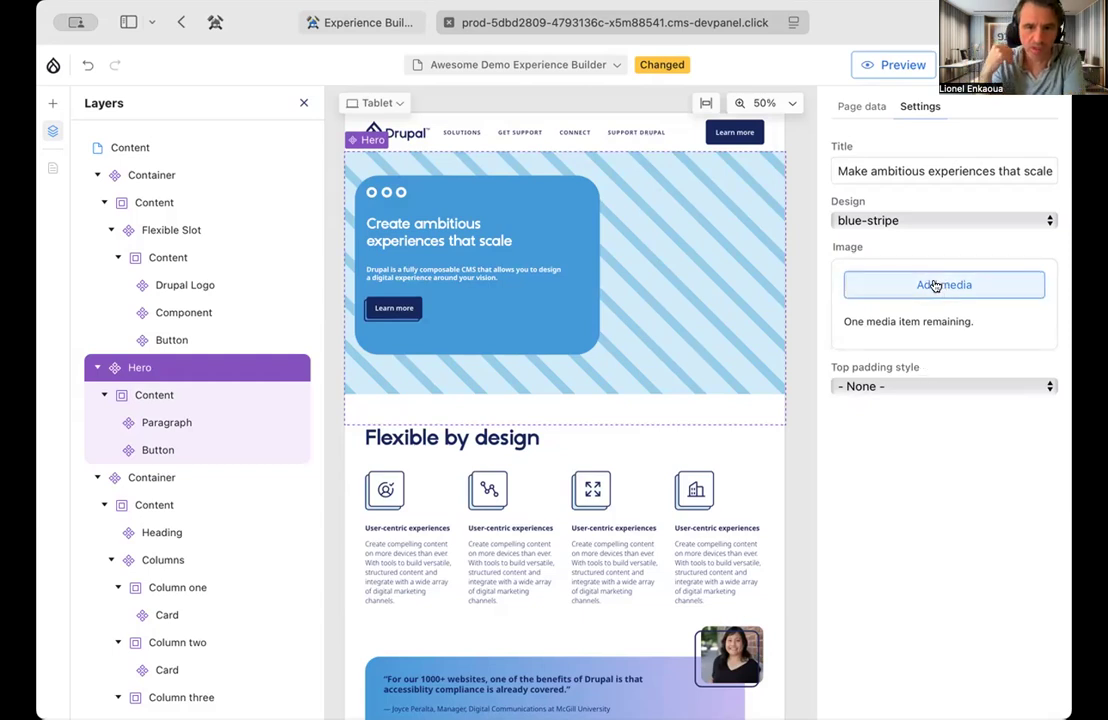
{"action": "left_click", "coordinate": [935, 285]}
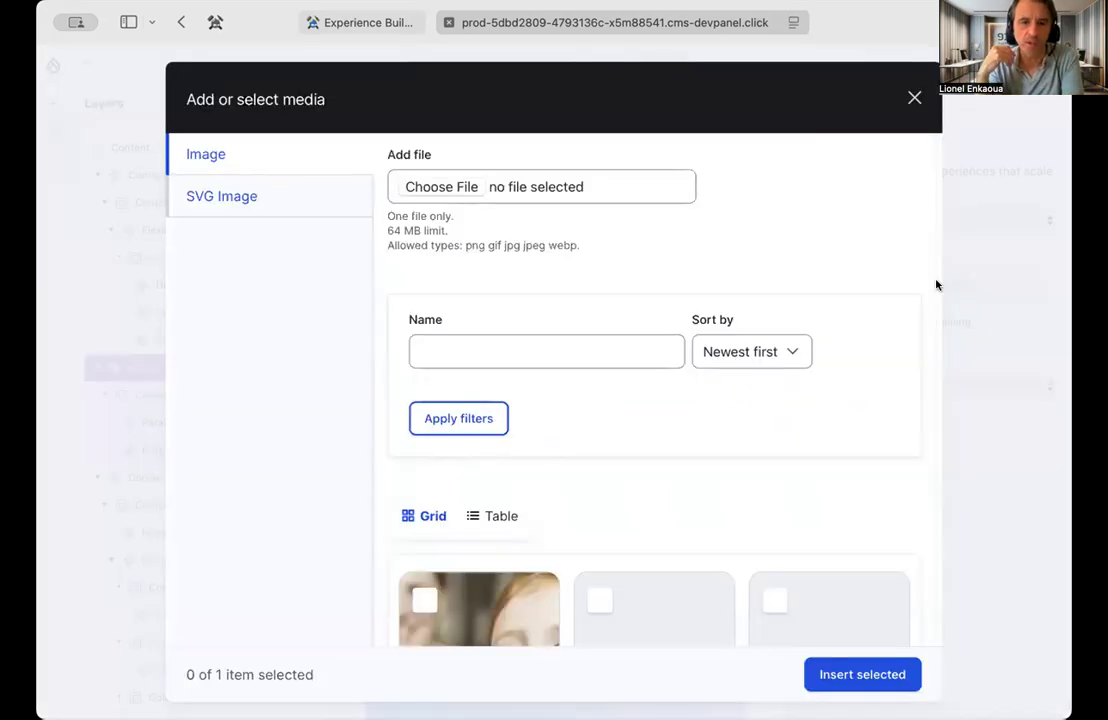
{"action": "scroll", "coordinate": [732, 442], "scroll_direction": "down", "scroll_amount": 5}
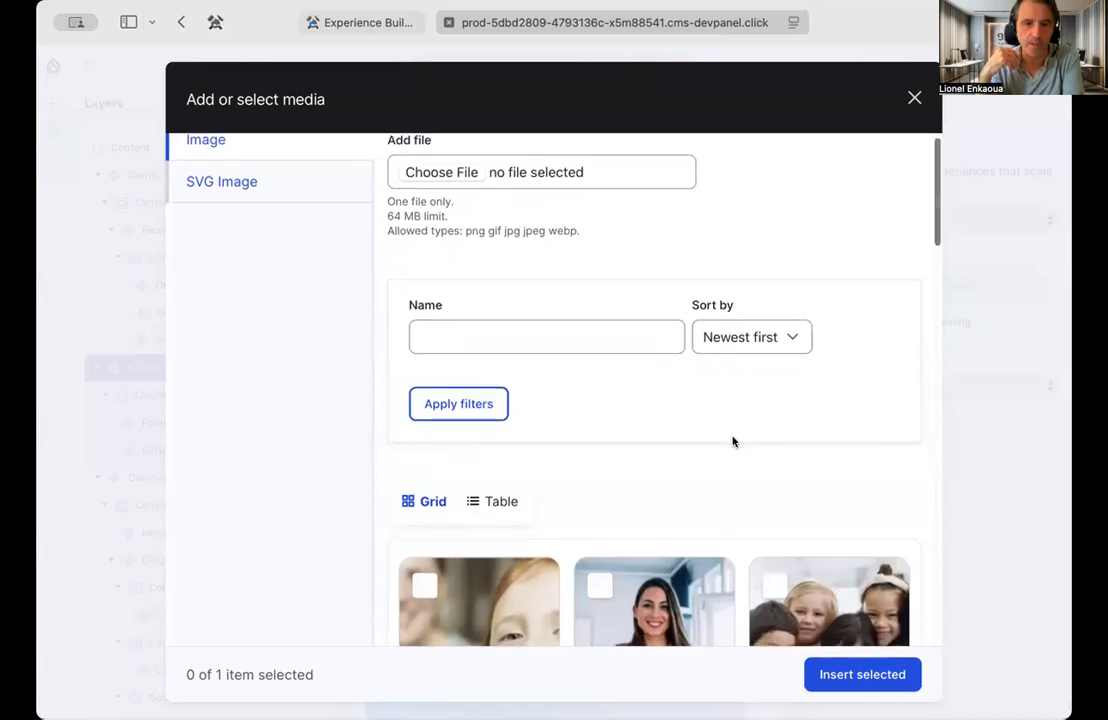
{"action": "scroll", "coordinate": [732, 442], "scroll_direction": "down", "scroll_amount": 3}
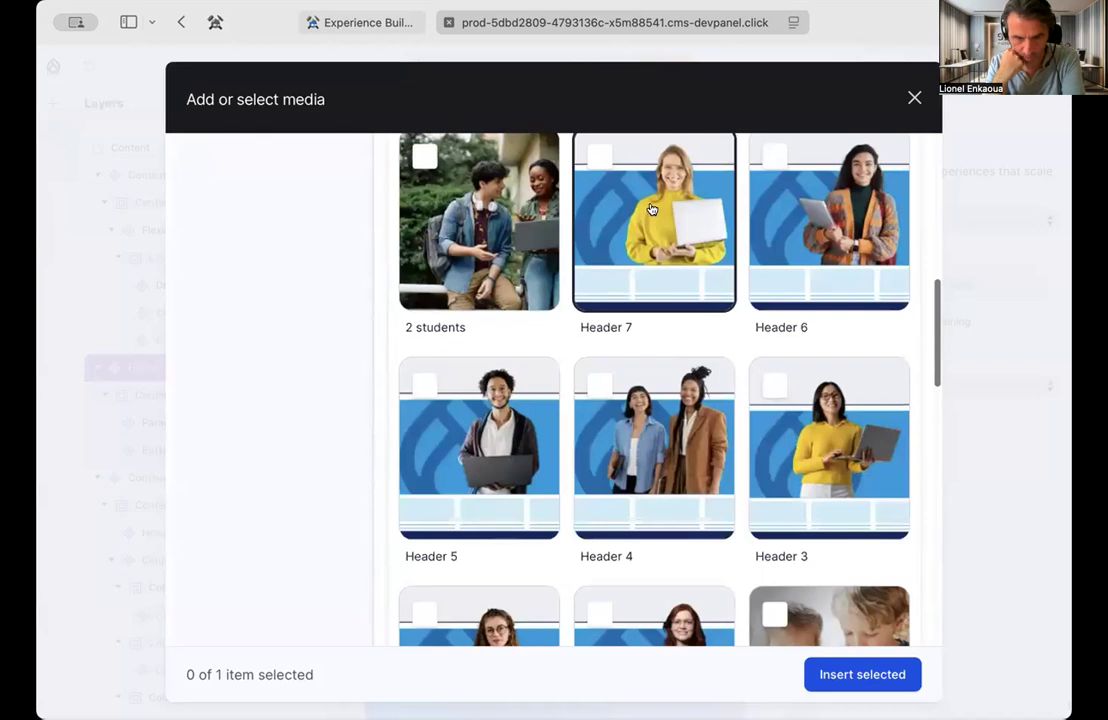
{"action": "left_click", "coordinate": [576, 185]}
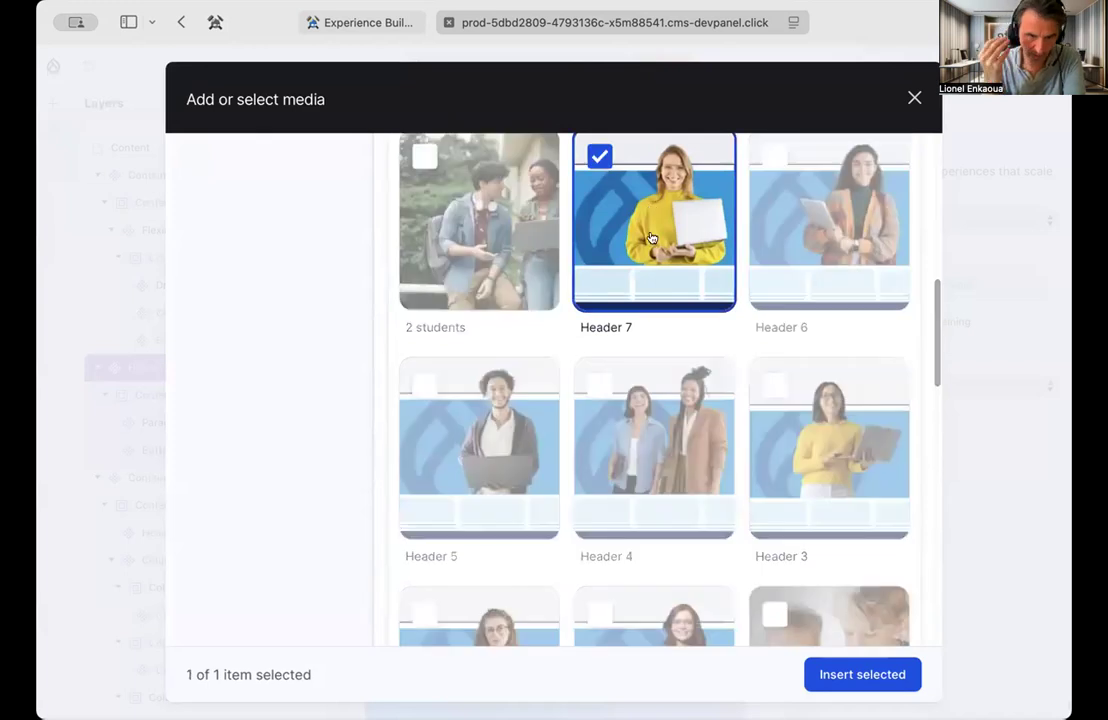
{"action": "left_click", "coordinate": [862, 674]}
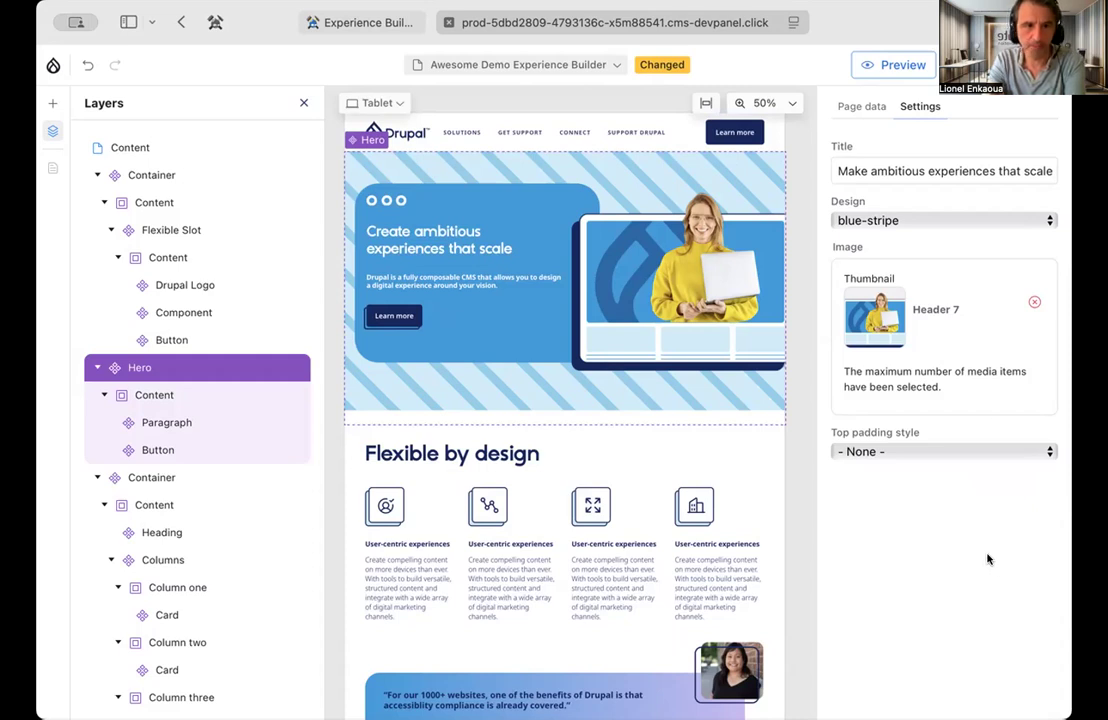
Look at the Hero's top padding options, try its lavender and light designs, and set the design to None
{"action": "left_click", "coordinate": [910, 453]}
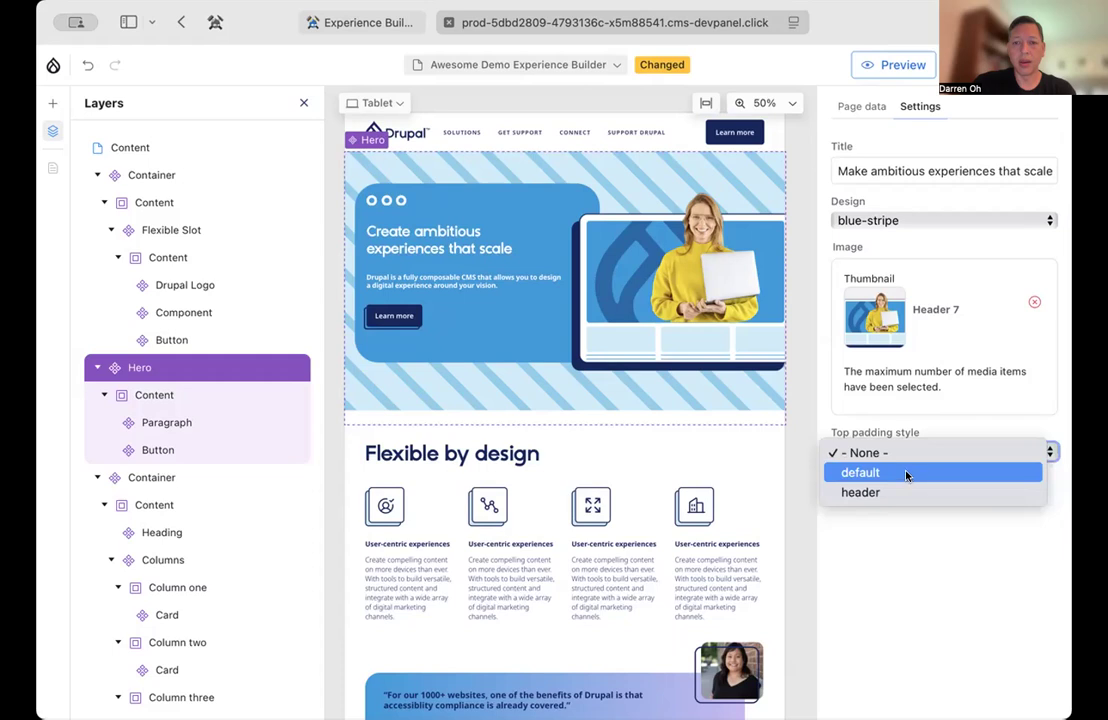
{"action": "left_click", "coordinate": [947, 584]}
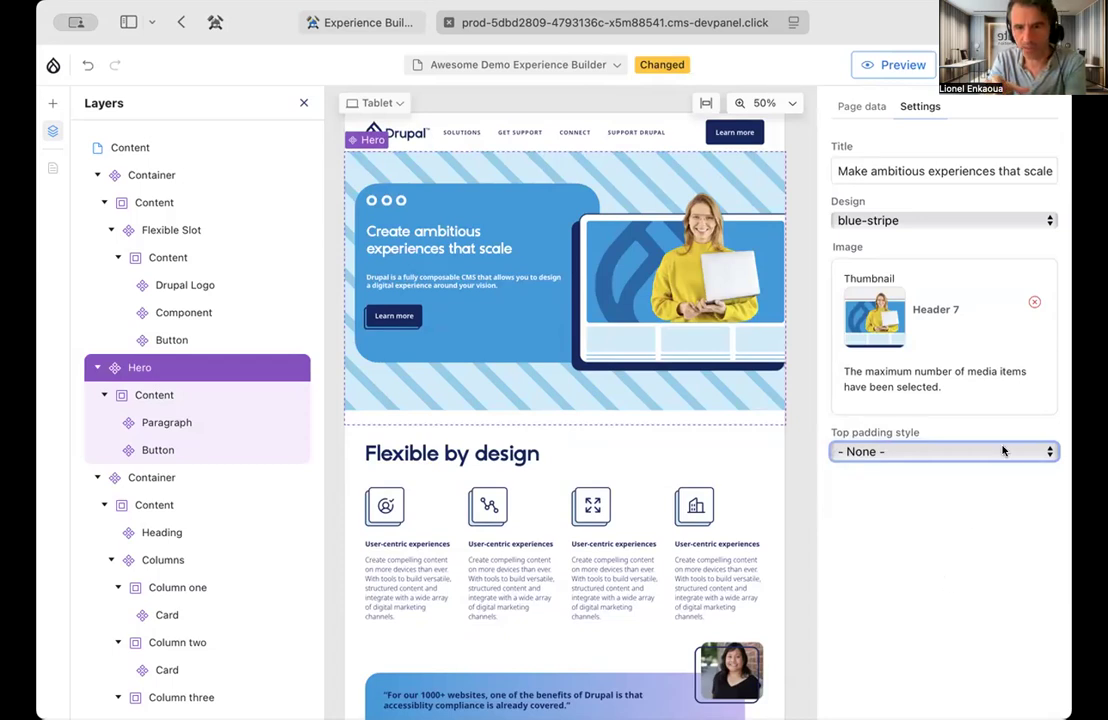
{"action": "left_click", "coordinate": [951, 219]}
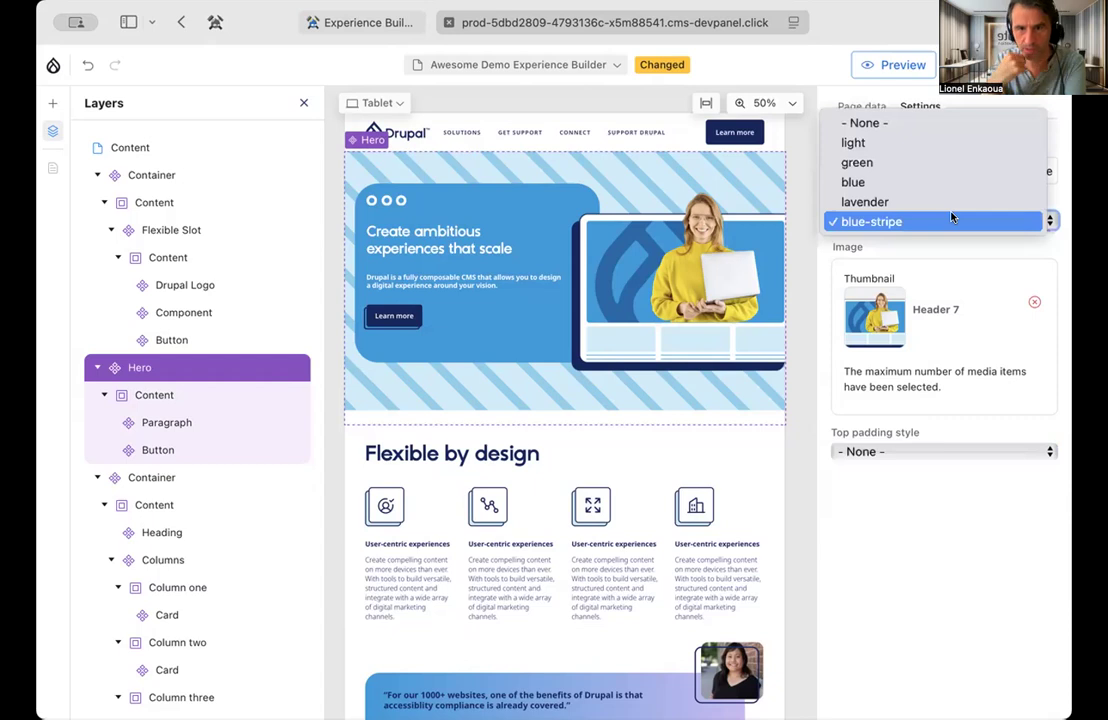
{"action": "left_click", "coordinate": [942, 202]}
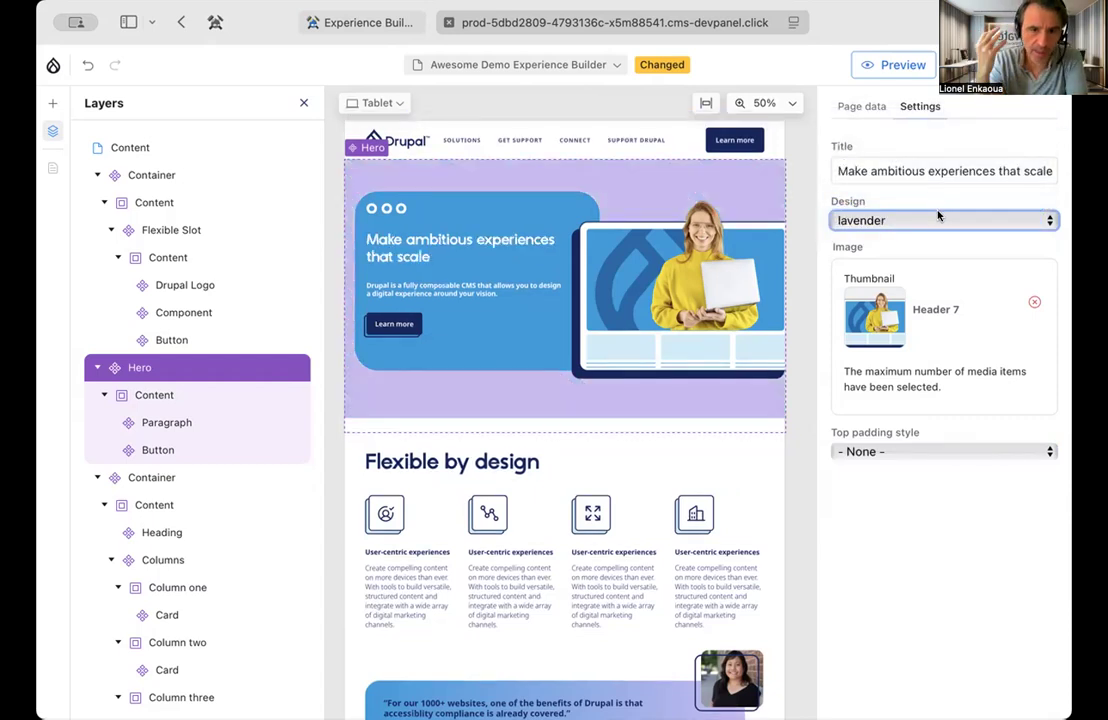
{"action": "left_click", "coordinate": [937, 220]}
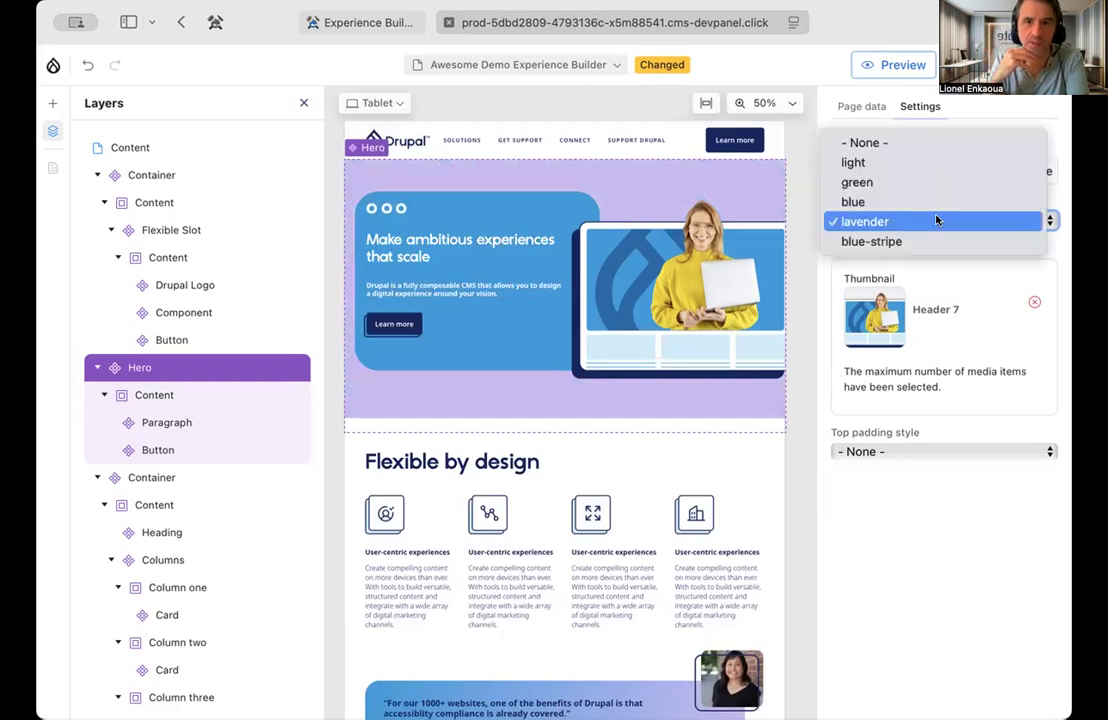
{"action": "left_click", "coordinate": [912, 163]}
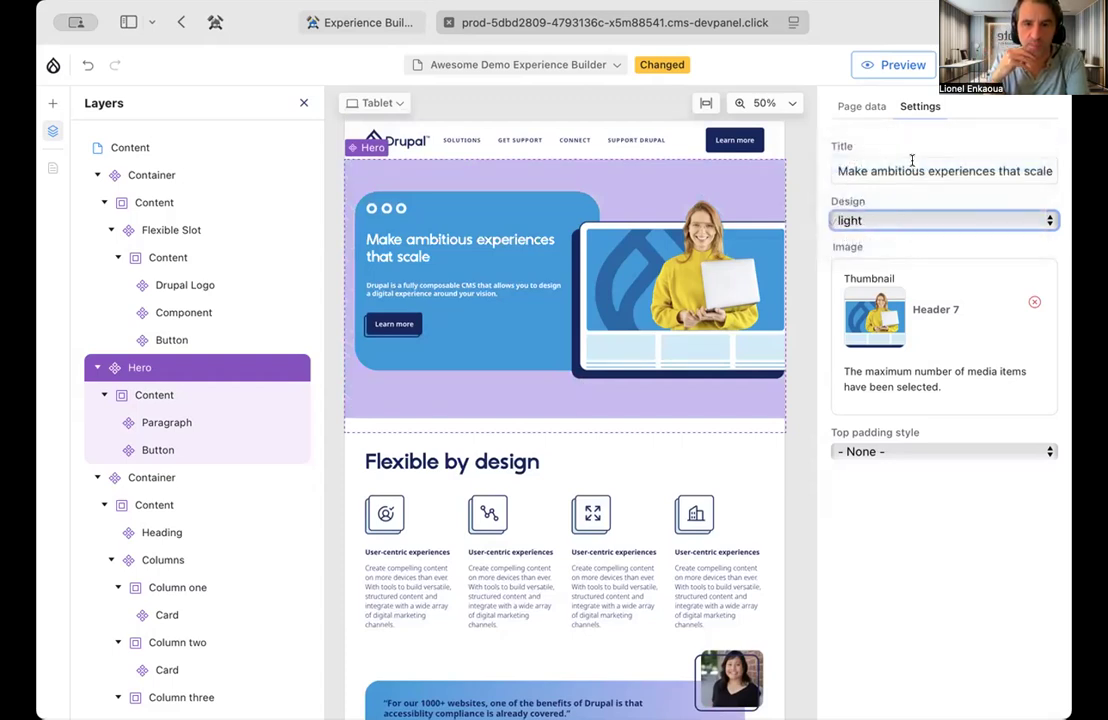
{"action": "left_click", "coordinate": [898, 220]}
{"action": "left_click", "coordinate": [895, 201]}
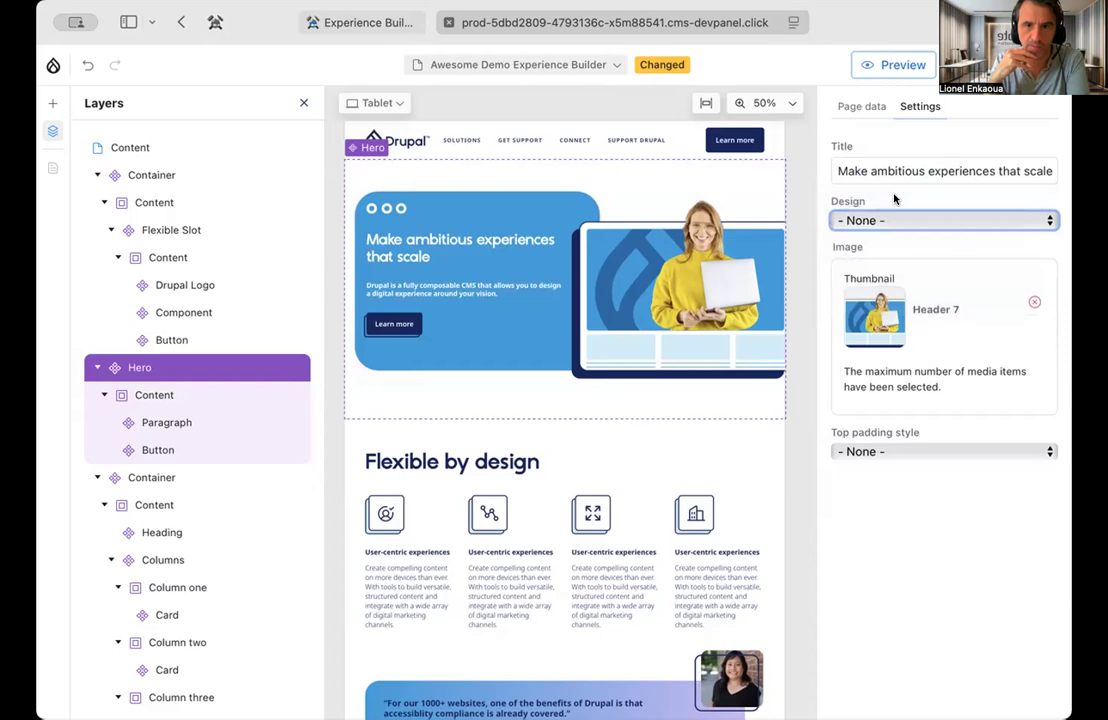
Duplicate the Hero component and check the copy below the original on the page
{"action": "right_click", "coordinate": [160, 368]}
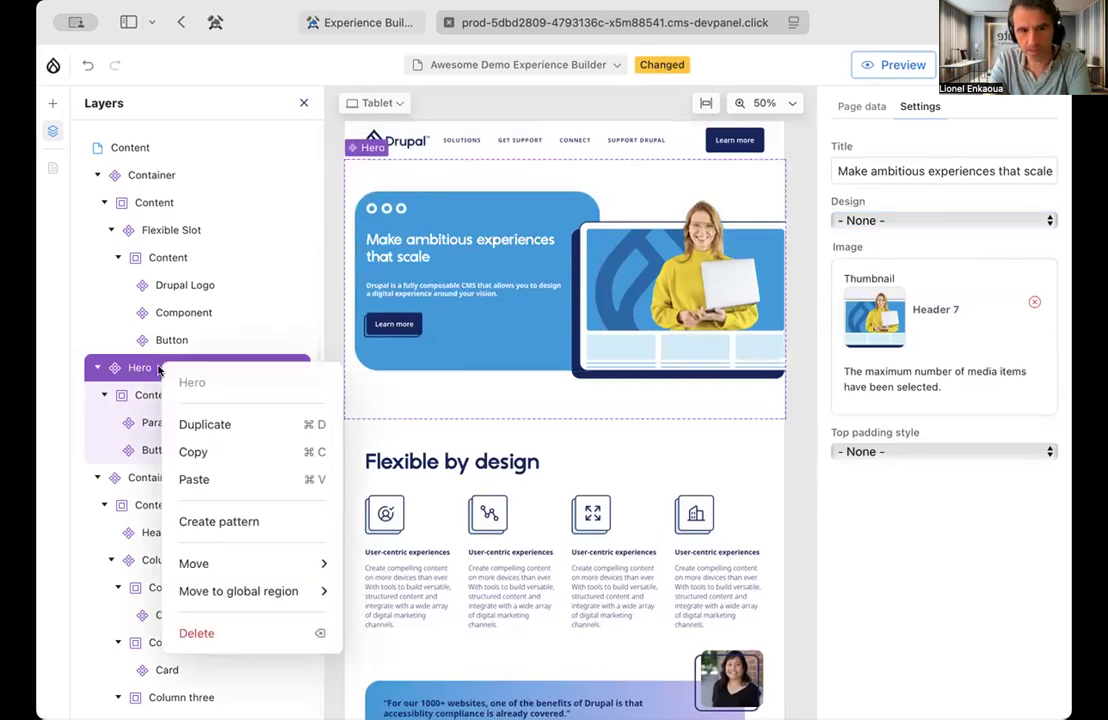
{"action": "left_click", "coordinate": [204, 422]}
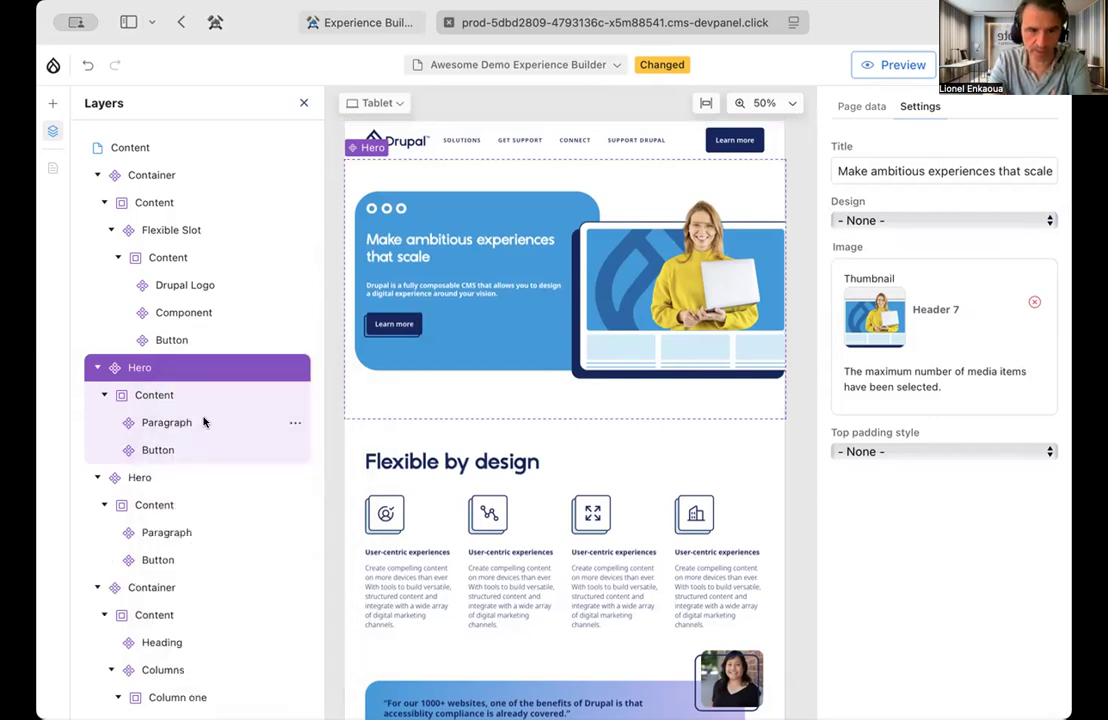
{"action": "scroll", "coordinate": [493, 508], "scroll_direction": "down", "scroll_amount": 5}
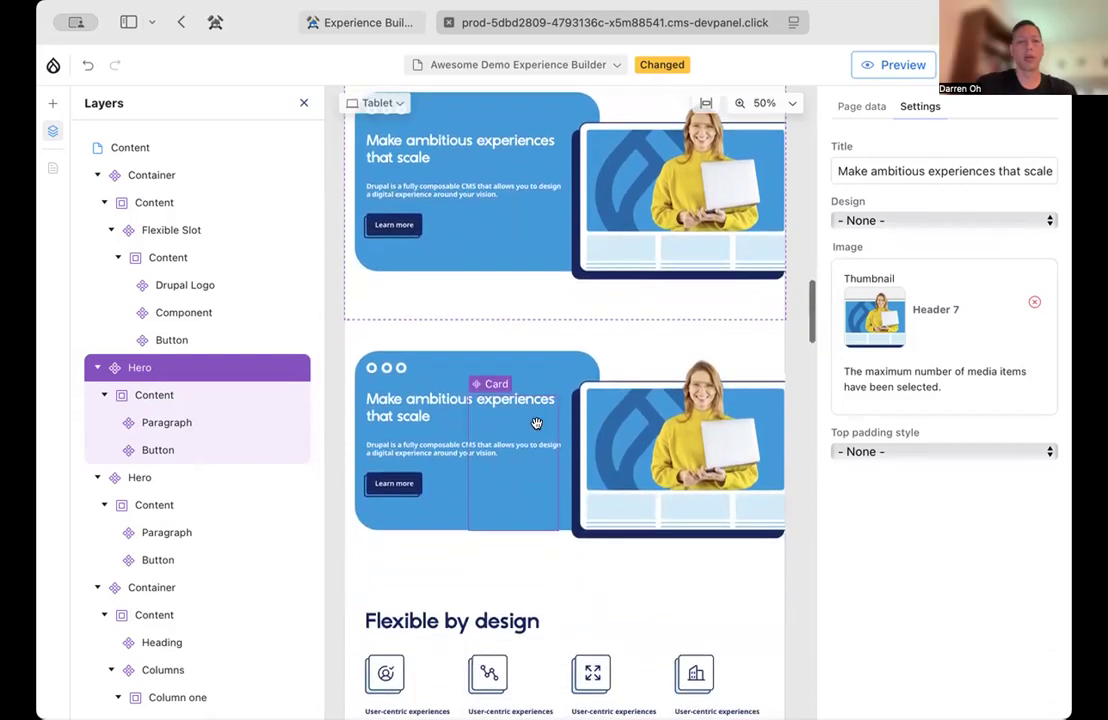
Select the second Hero component and look through its available actions, including the options for moving it to a global region
{"action": "left_click", "coordinate": [648, 349]}
{"action": "scroll", "coordinate": [648, 372], "scroll_direction": "down", "scroll_amount": 1}
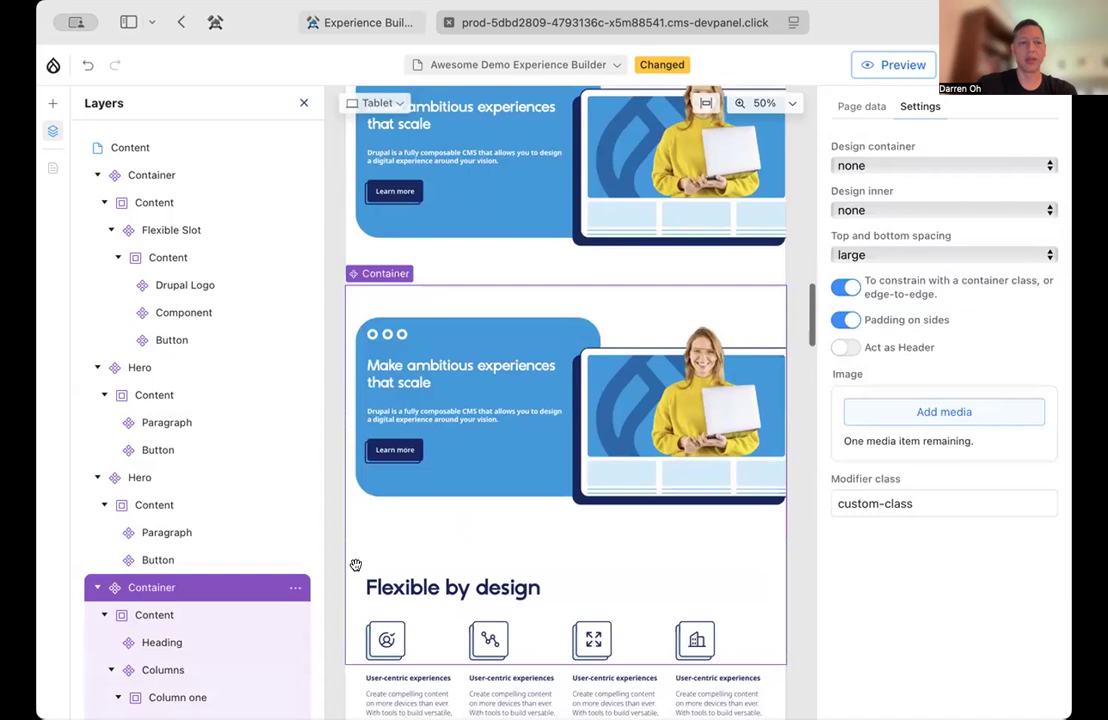
{"action": "left_click", "coordinate": [166, 484]}
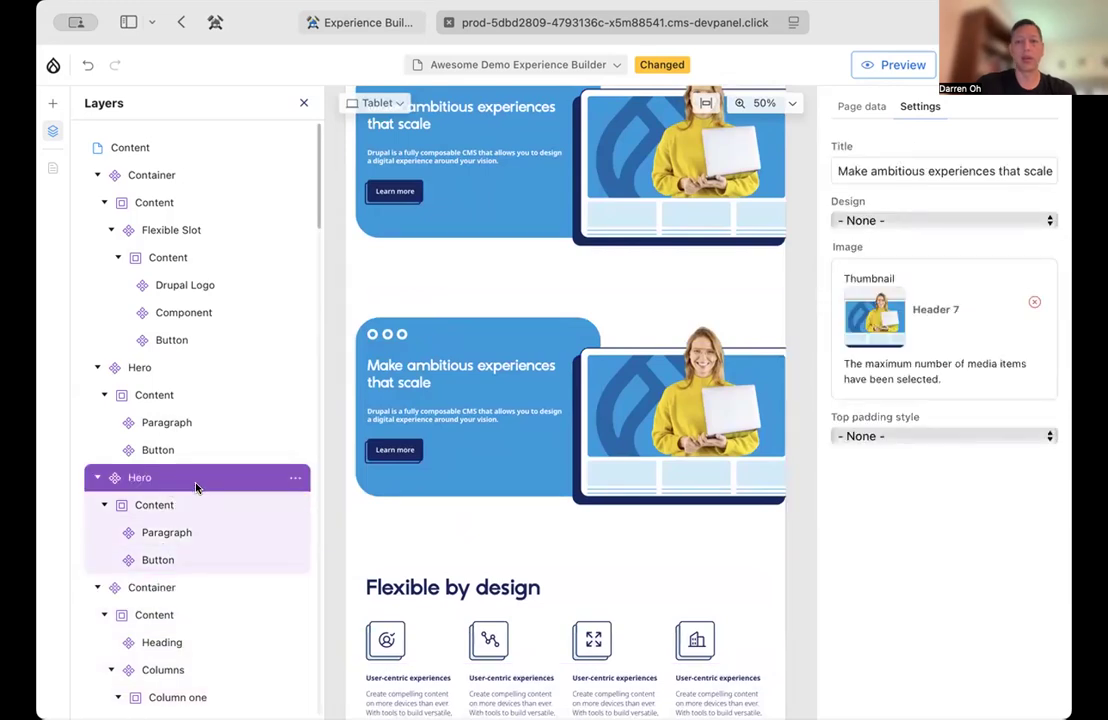
{"action": "left_click", "coordinate": [293, 479]}
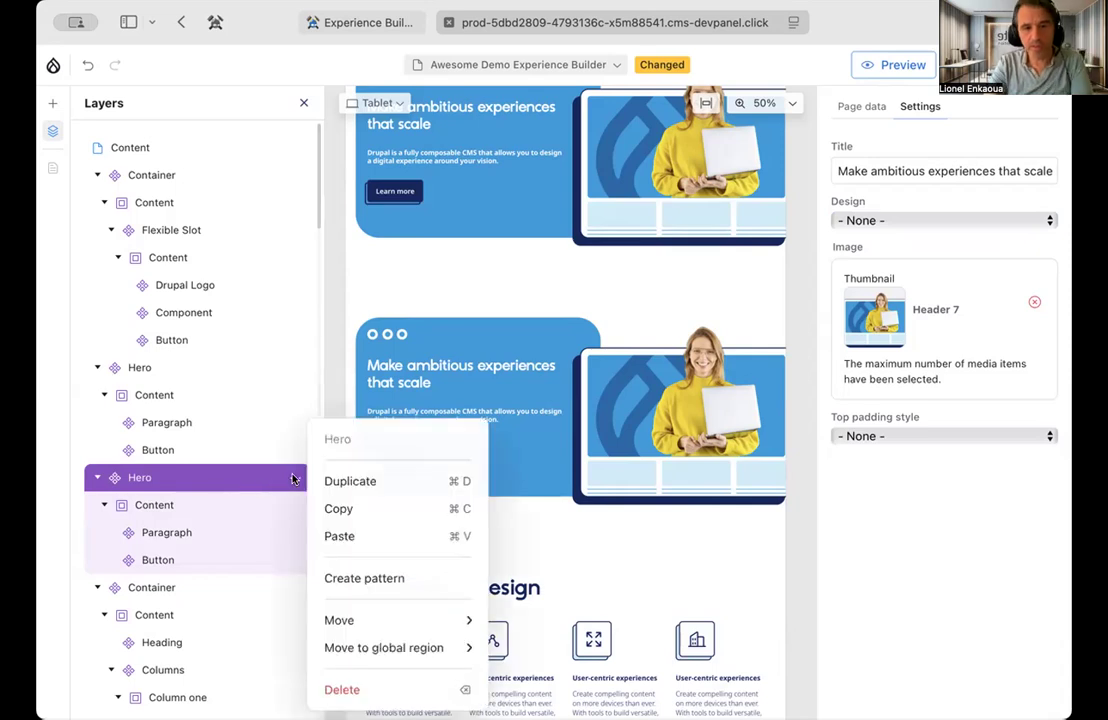
{"action": "mouse_move", "coordinate": [357, 638]}
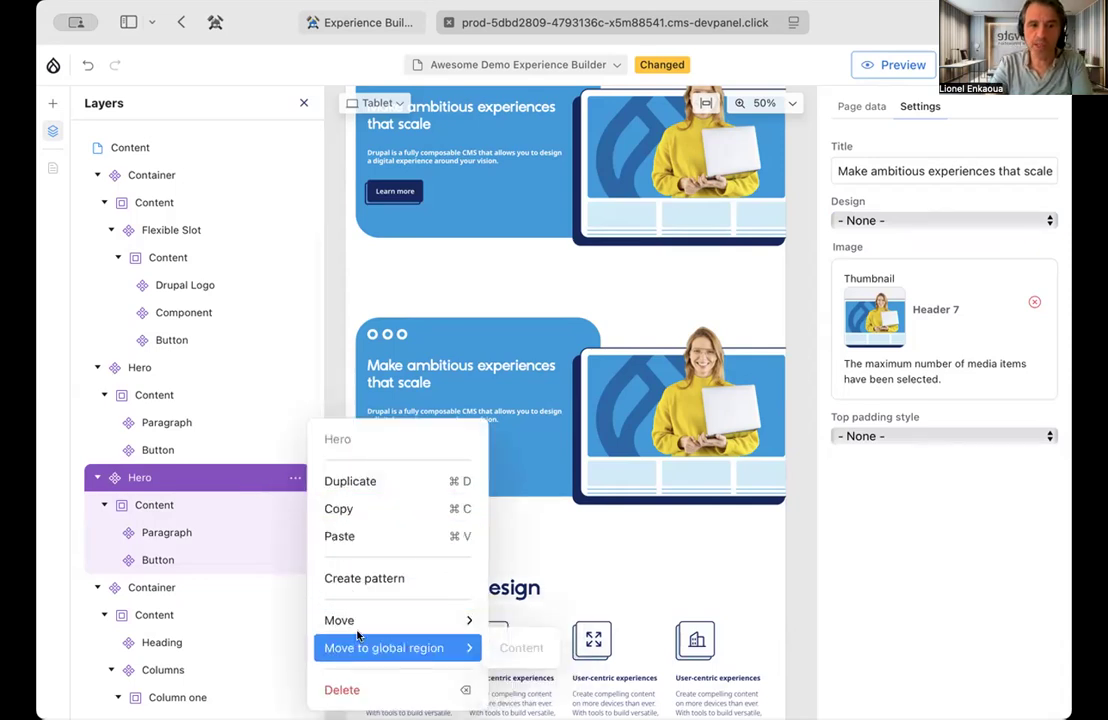
{"action": "left_click", "coordinate": [140, 478]}
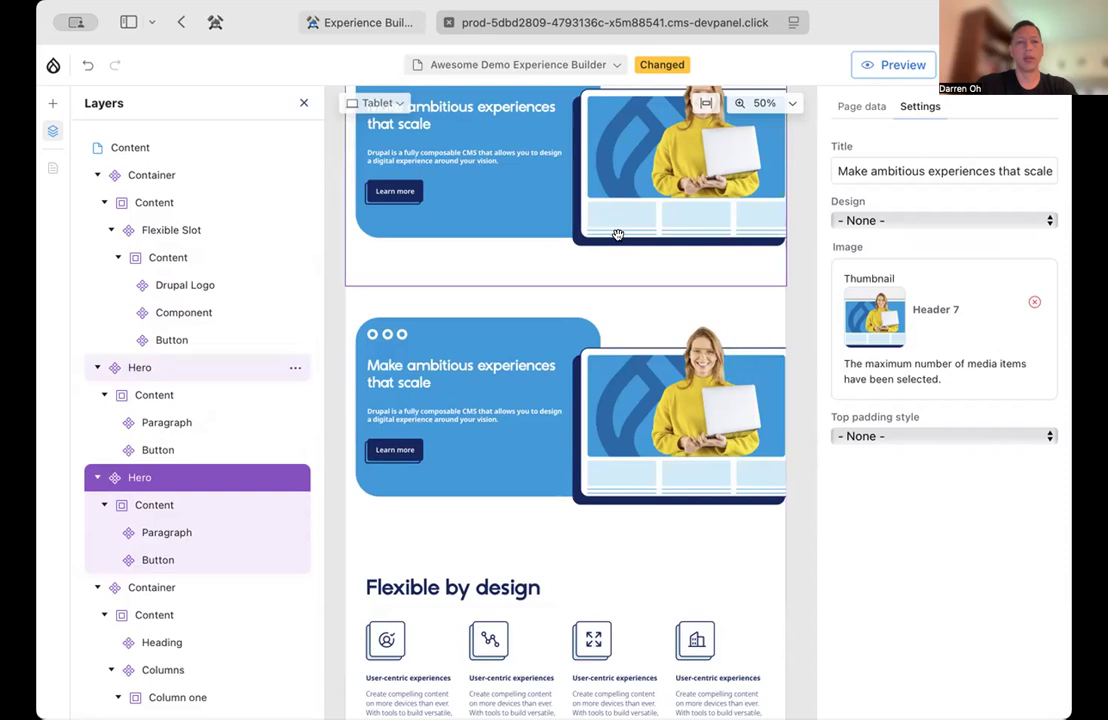
Replace the first Hero component's image with starshot_5.png from the media library and set its design to blue-stripe
{"action": "scroll", "coordinate": [617, 234], "scroll_direction": "up", "scroll_amount": 1}
{"action": "left_click", "coordinate": [519, 151]}
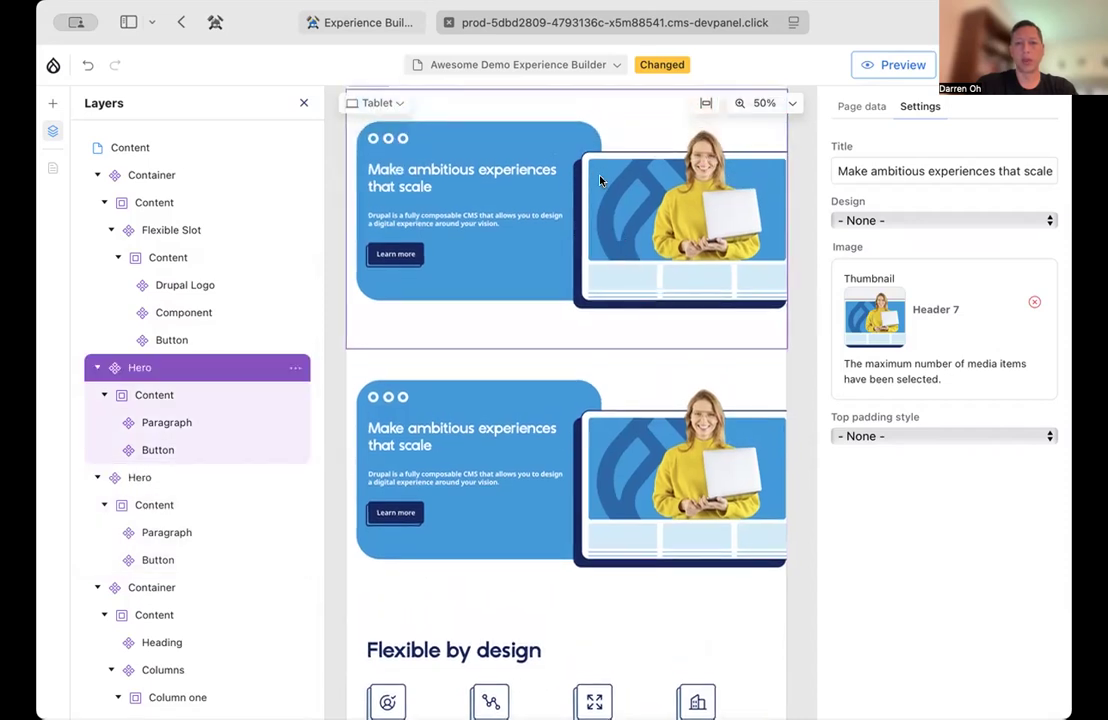
{"action": "left_click", "coordinate": [1034, 301]}
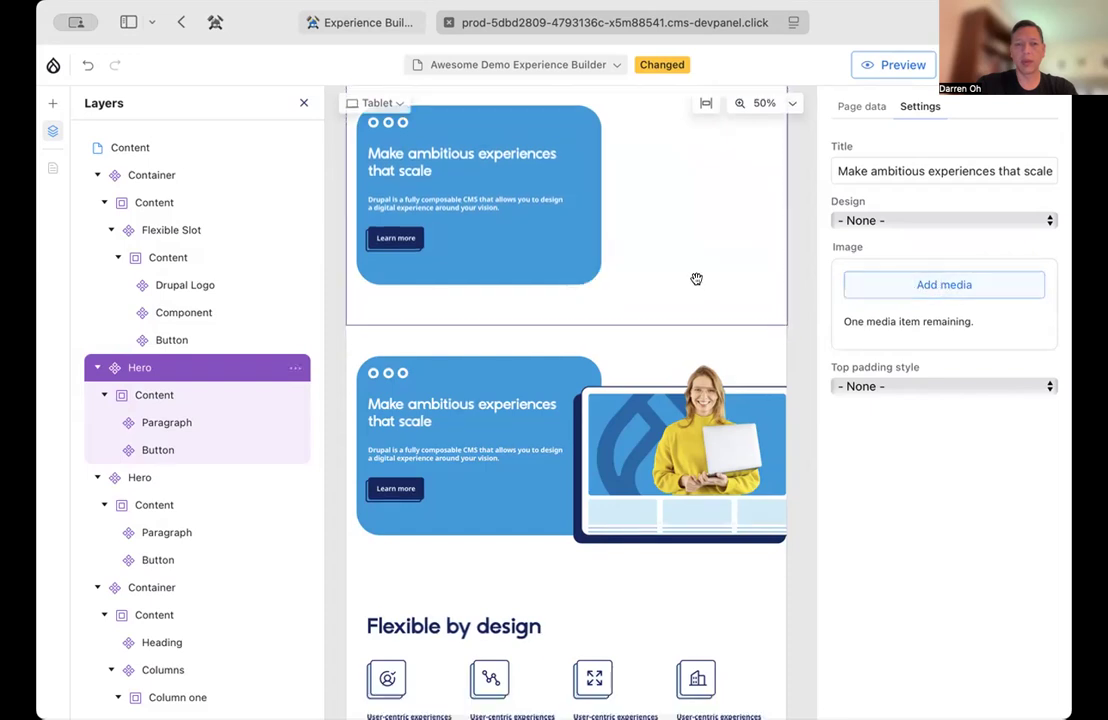
{"action": "left_click", "coordinate": [947, 287]}
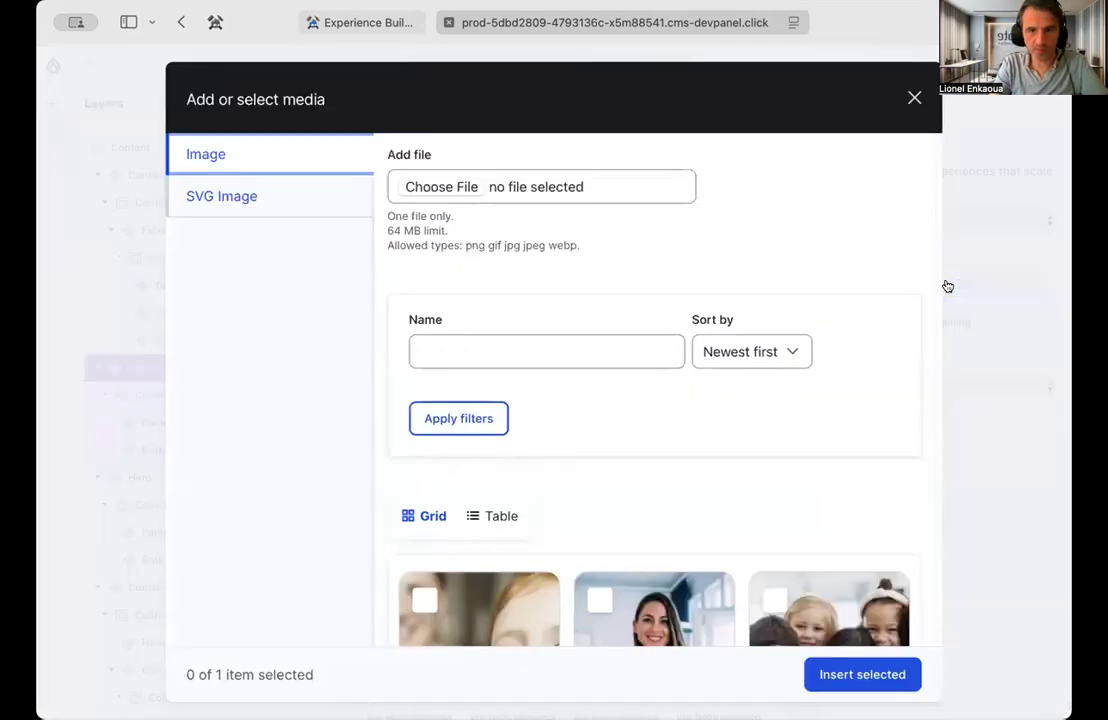
{"action": "scroll", "coordinate": [715, 487], "scroll_direction": "down", "scroll_amount": 10}
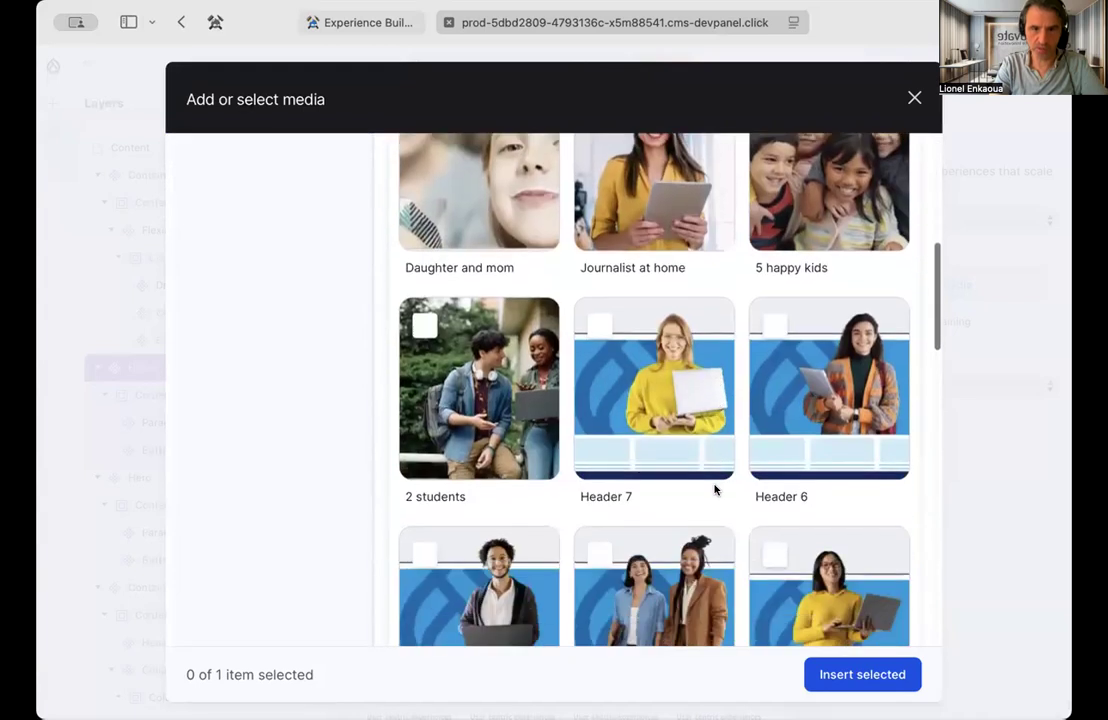
{"action": "scroll", "coordinate": [715, 489], "scroll_direction": "down", "scroll_amount": 5}
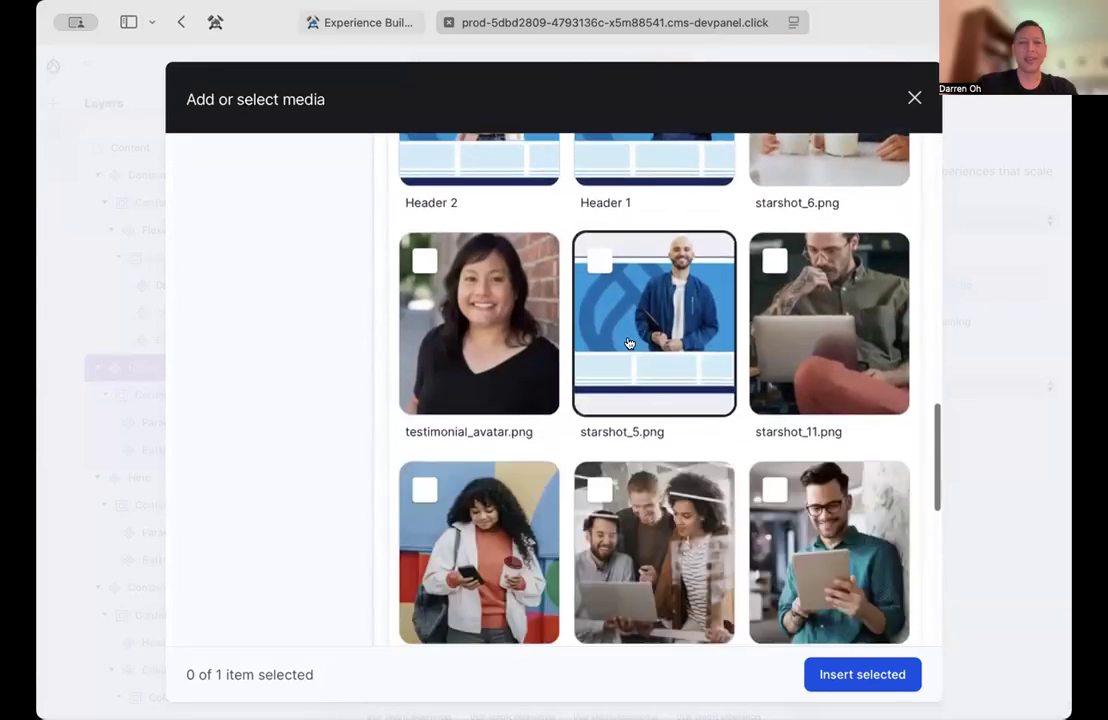
{"action": "left_click", "coordinate": [634, 350]}
{"action": "left_click", "coordinate": [870, 672]}
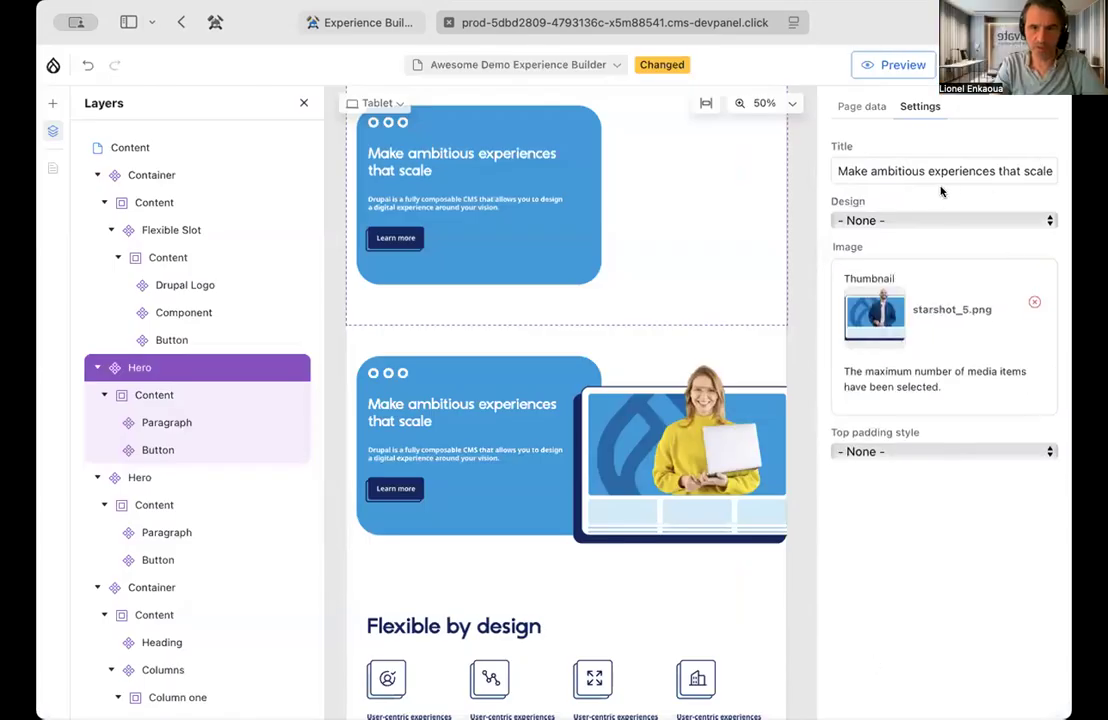
{"action": "left_click", "coordinate": [913, 220]}
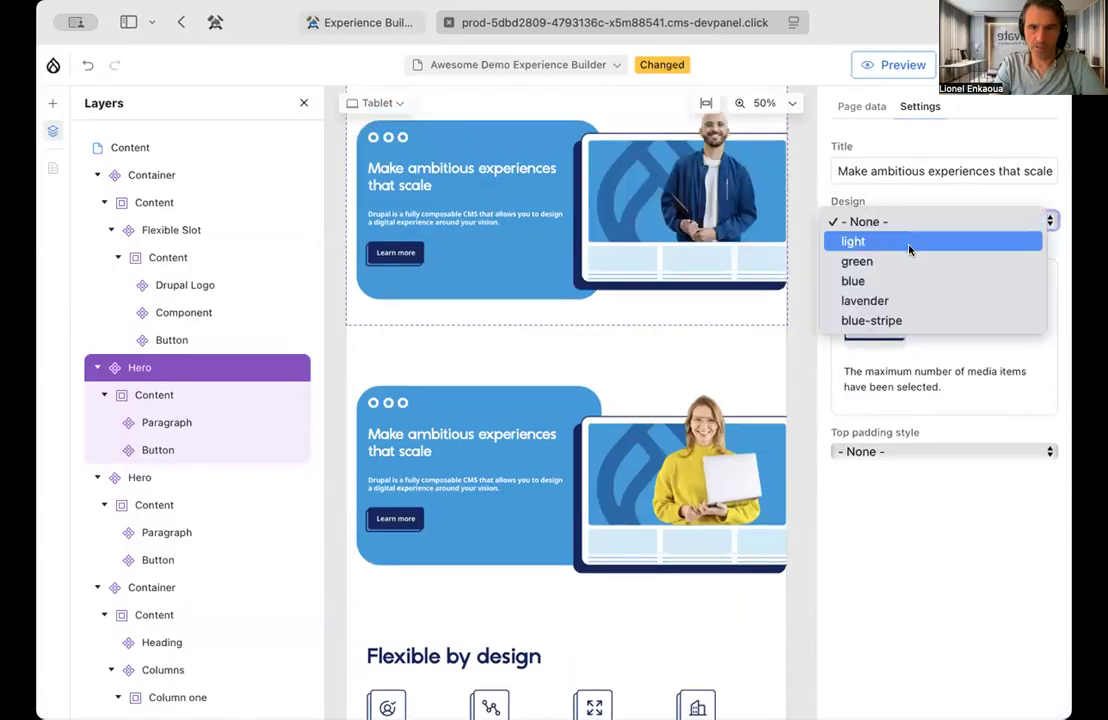
{"action": "left_click", "coordinate": [900, 320]}
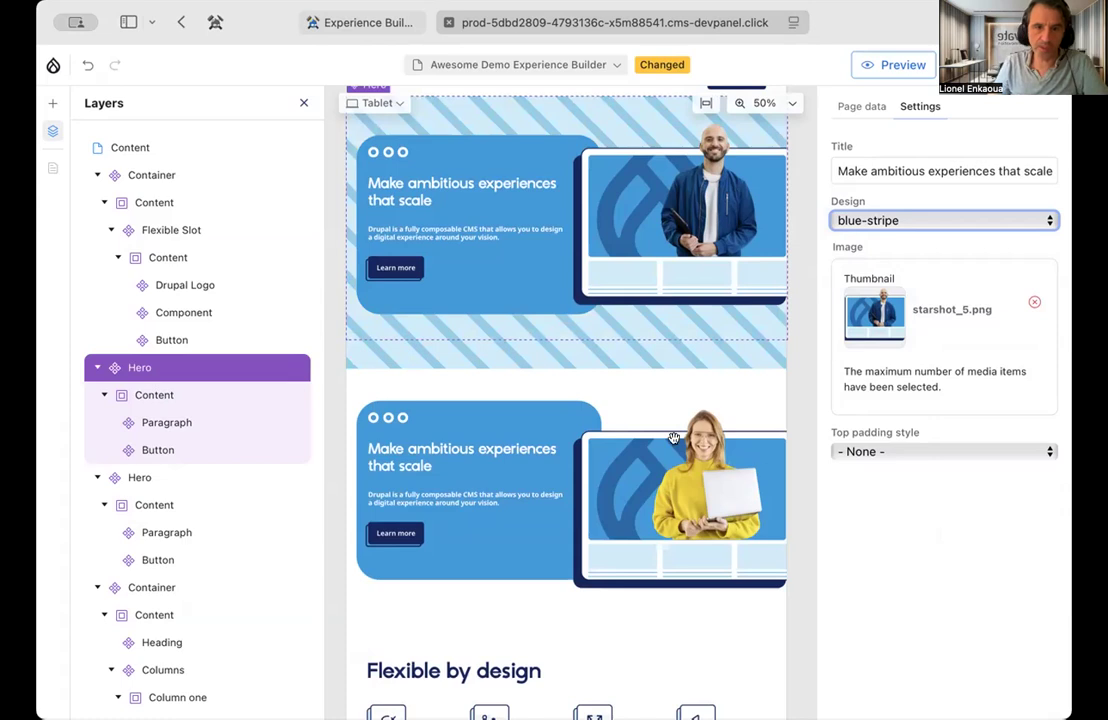
Delete the duplicate Hero component with the Header 7 image
{"action": "left_click", "coordinate": [536, 388]}
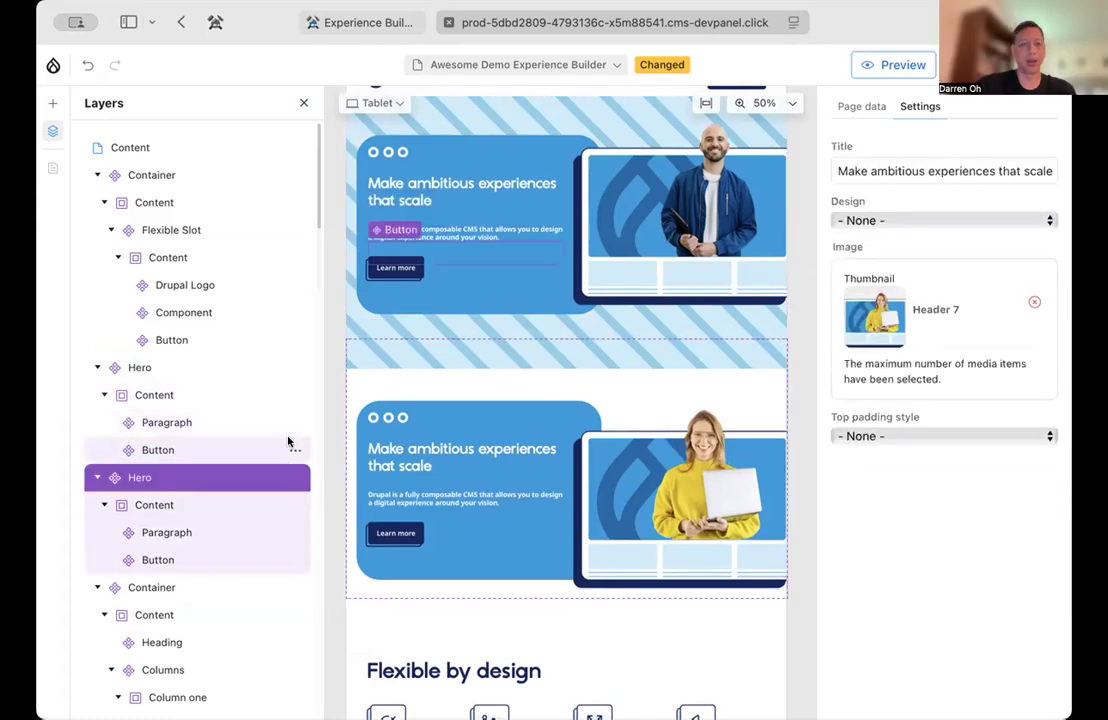
{"action": "left_click", "coordinate": [294, 478]}
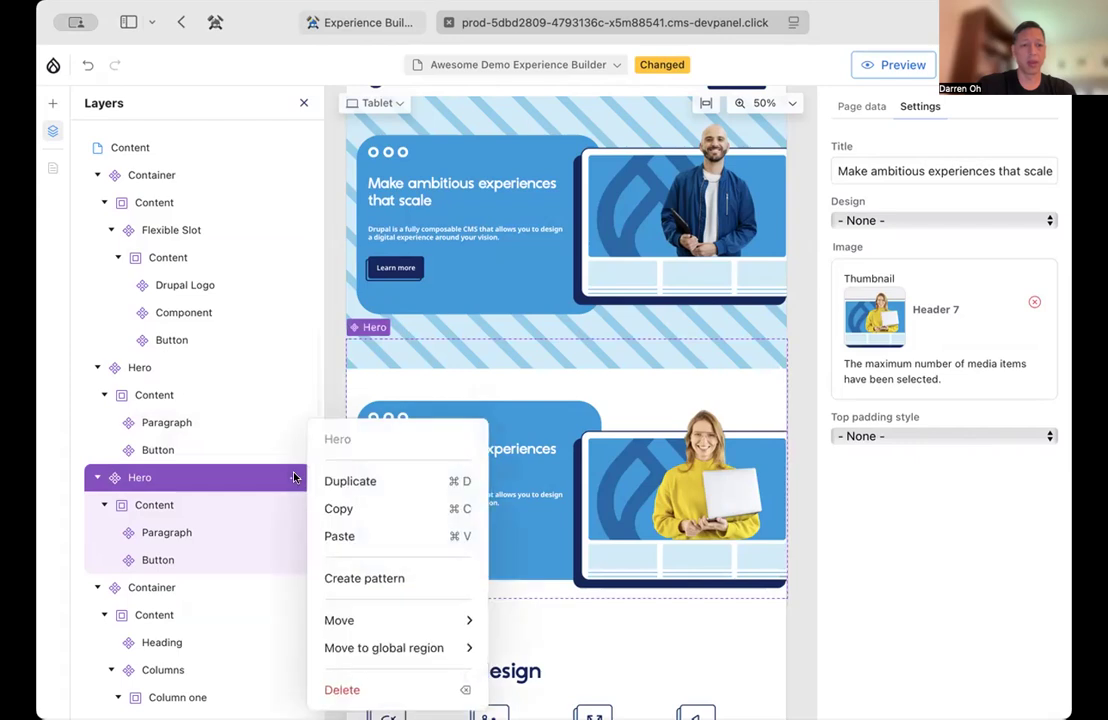
{"action": "left_click", "coordinate": [372, 690]}
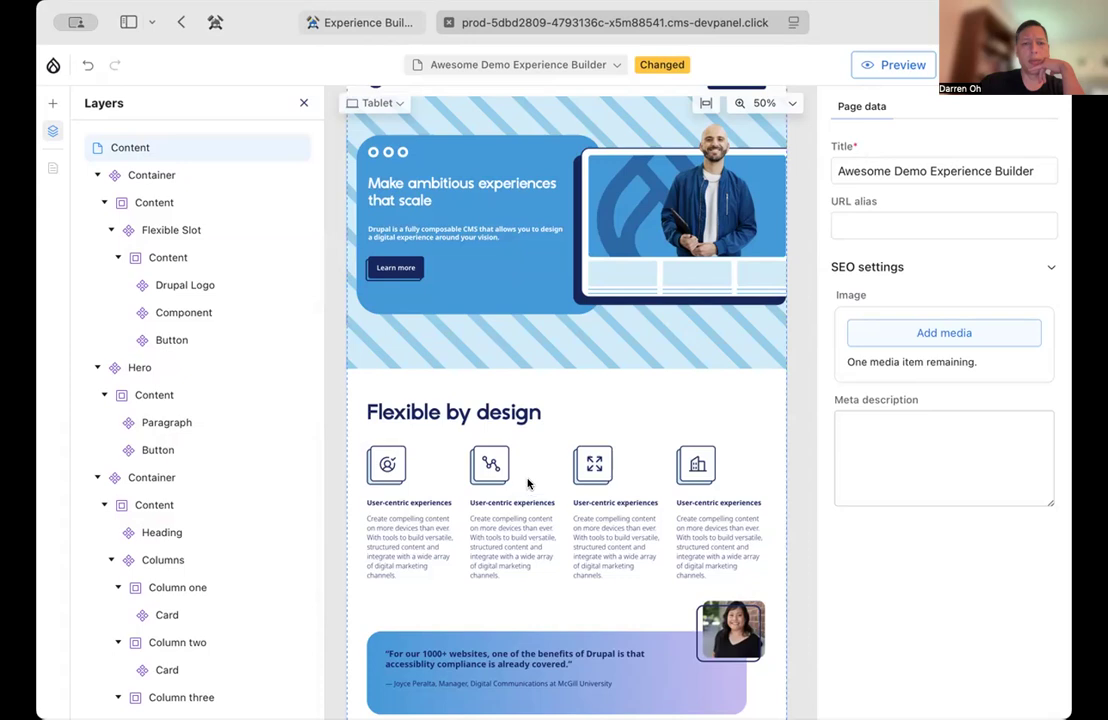
Inspect the settings of the "Flexible by design" container, the Hero component and the header container in turn
{"action": "left_click", "coordinate": [118, 478]}
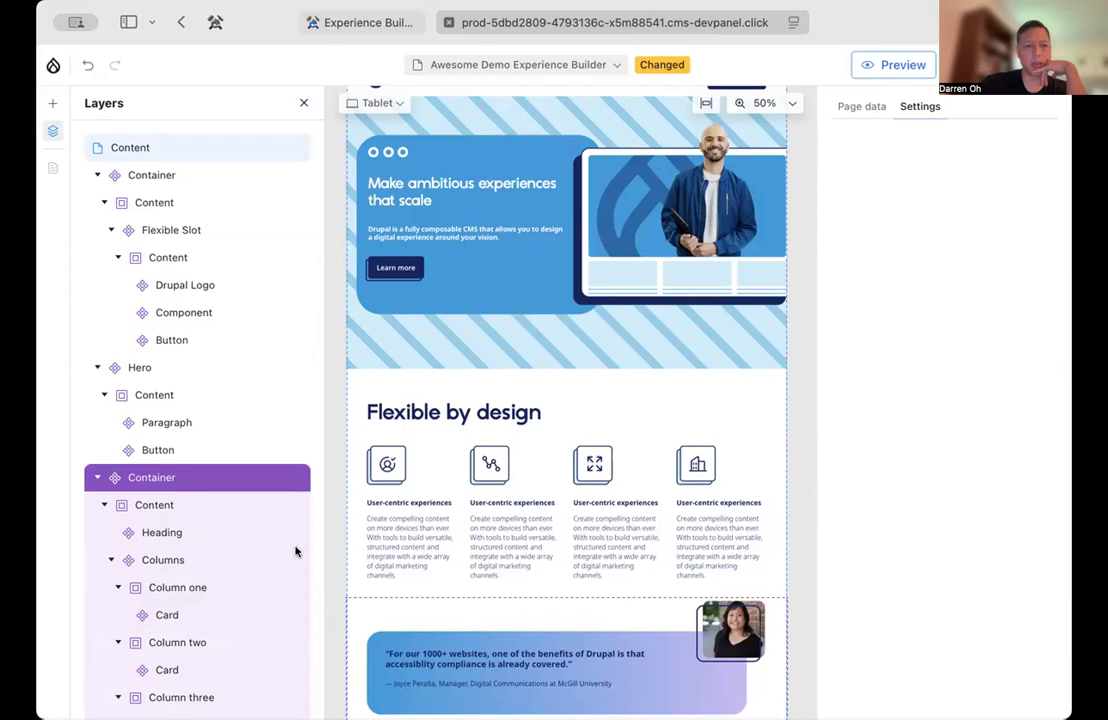
{"action": "left_click", "coordinate": [130, 367]}
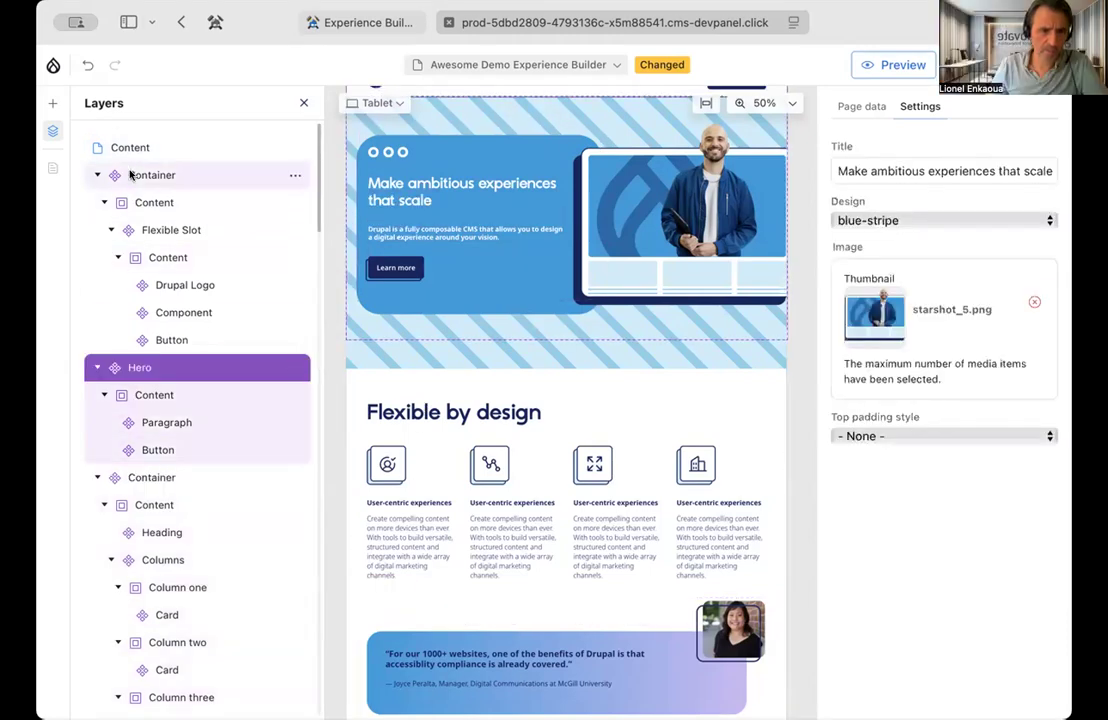
{"action": "left_click", "coordinate": [125, 175]}
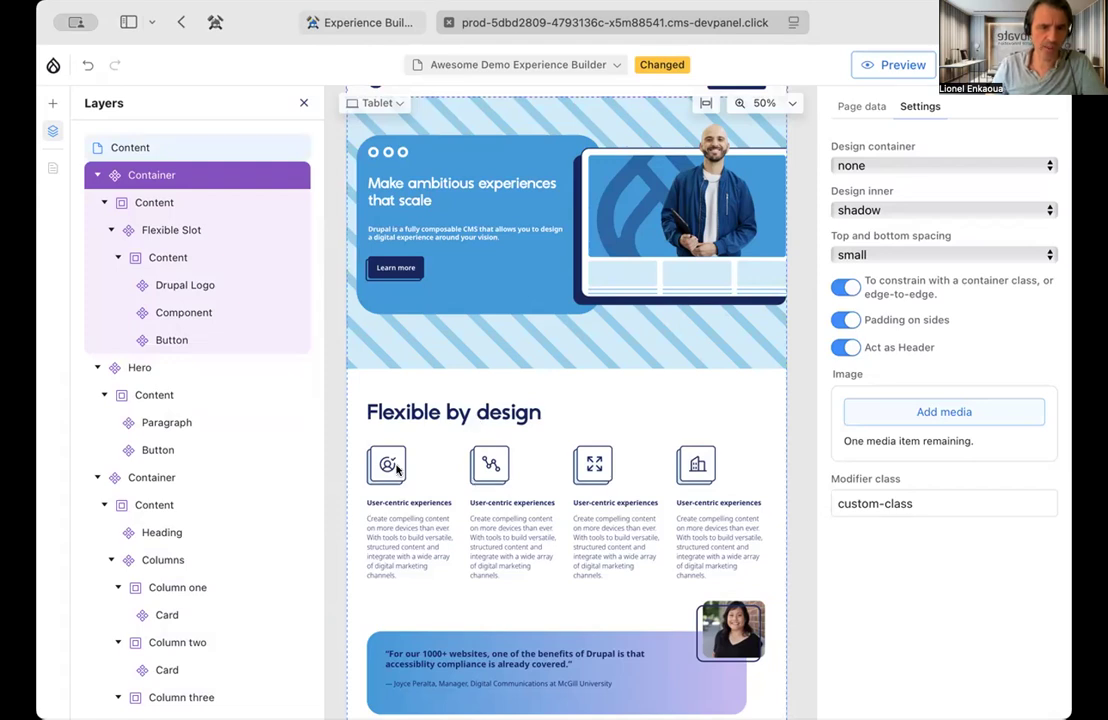
Fit the page to the canvas width, select the "Flexible by design" container and switch the viewport to Mobile
{"action": "scroll", "coordinate": [397, 470], "scroll_direction": "down", "scroll_amount": 3}
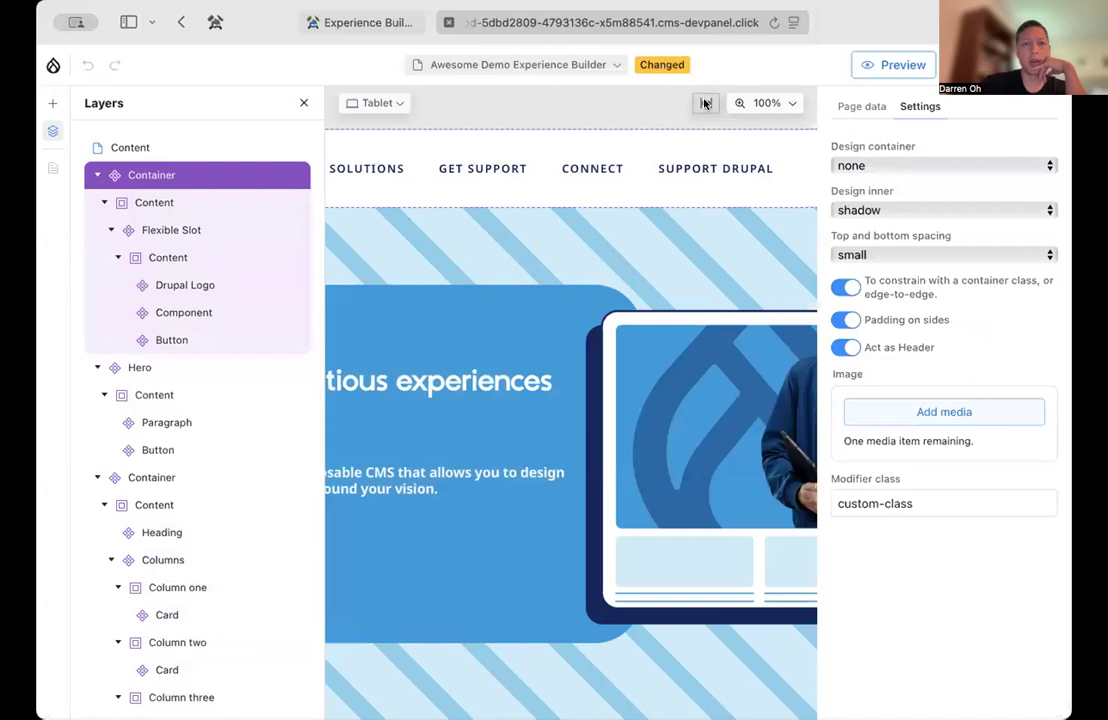
{"action": "left_click", "coordinate": [705, 103]}
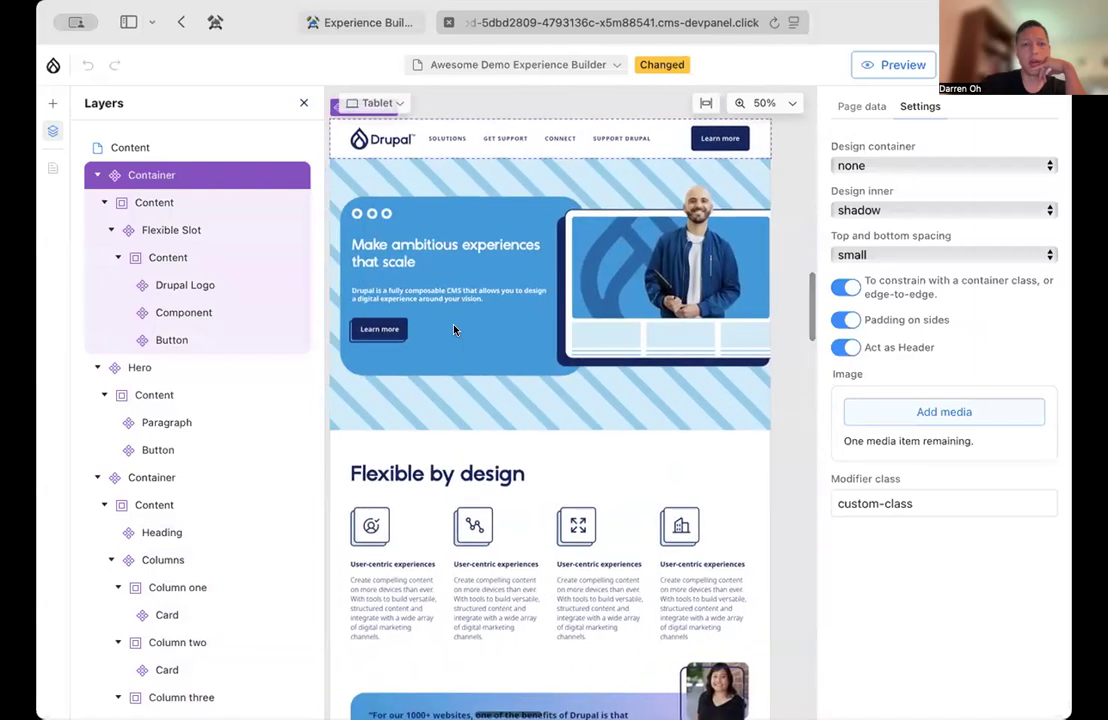
{"action": "left_click", "coordinate": [428, 490]}
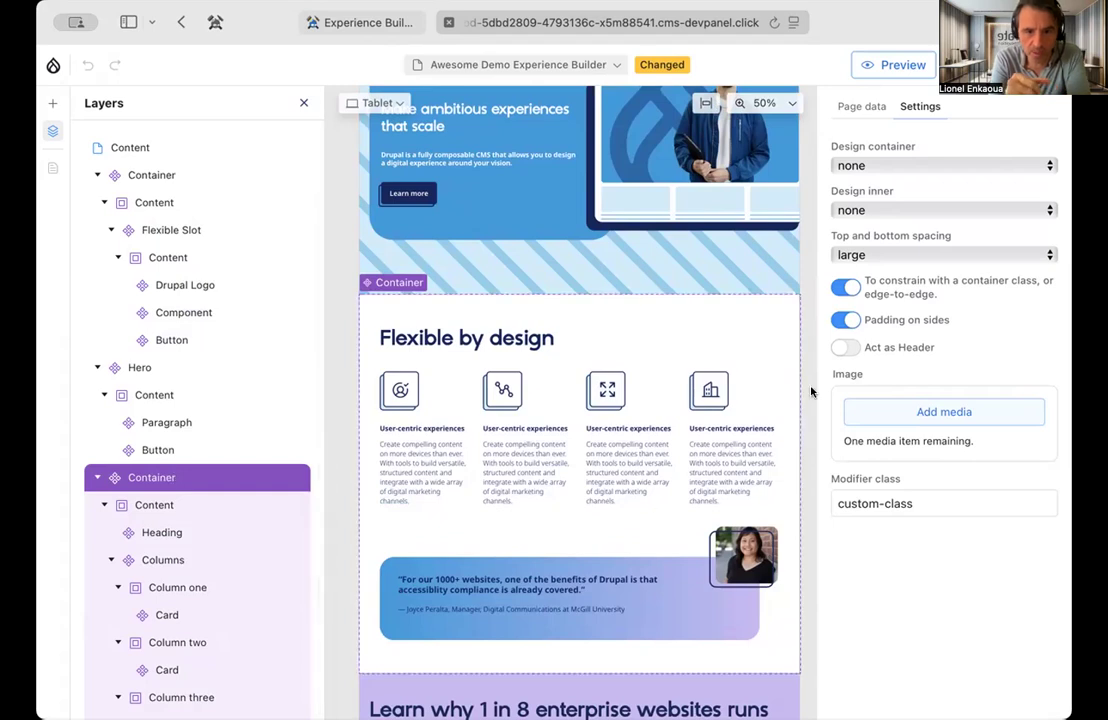
{"action": "left_click", "coordinate": [377, 103]}
{"action": "left_click", "coordinate": [380, 191]}
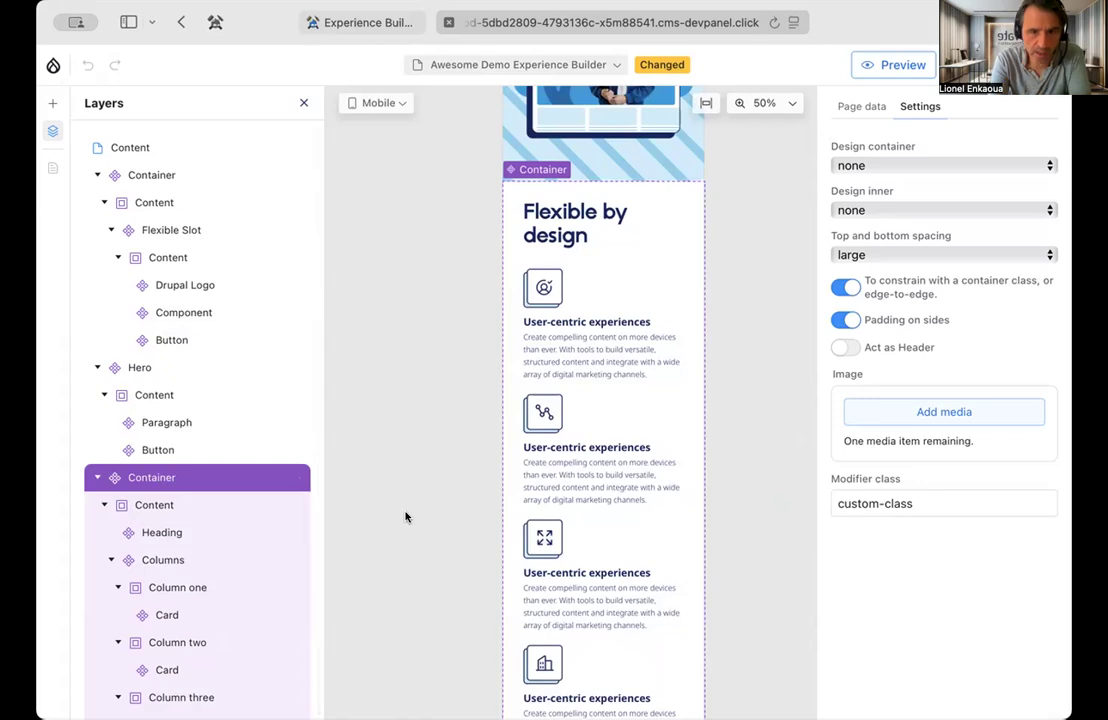
{"action": "scroll", "coordinate": [406, 517], "scroll_direction": "down", "scroll_amount": 2}
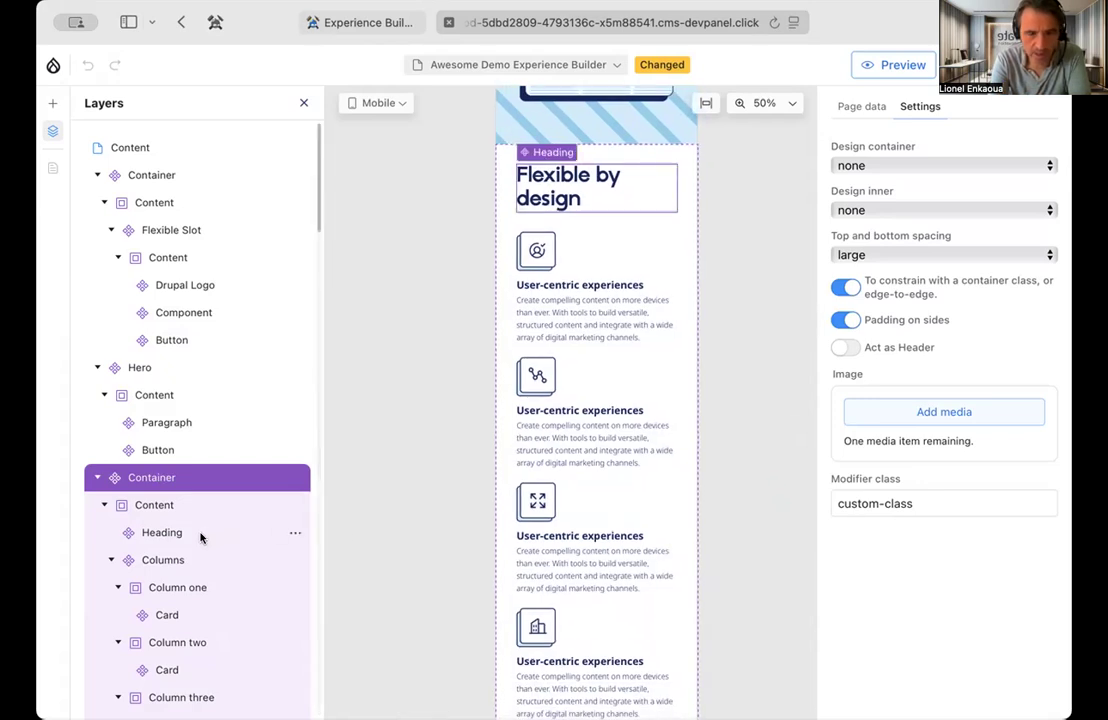
{"action": "scroll", "coordinate": [203, 534], "scroll_direction": "down", "scroll_amount": 2}
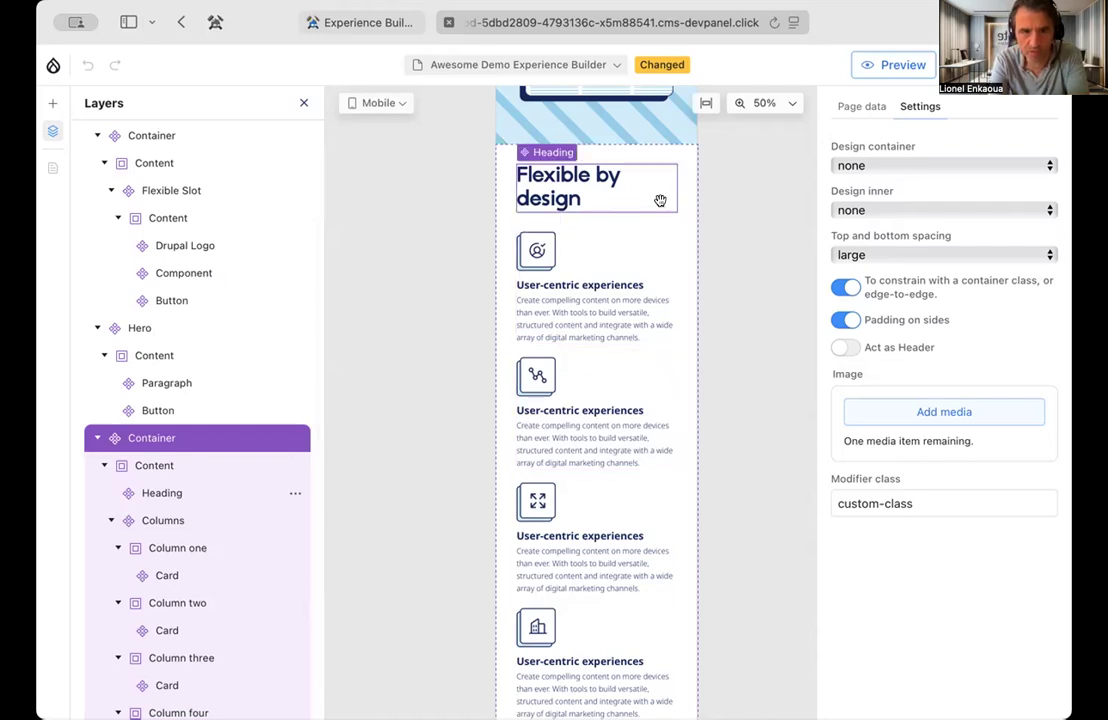
Set the container design of the "Flexible by design" section to gradient and check its cards in the mobile layout
{"action": "left_click", "coordinate": [609, 181]}
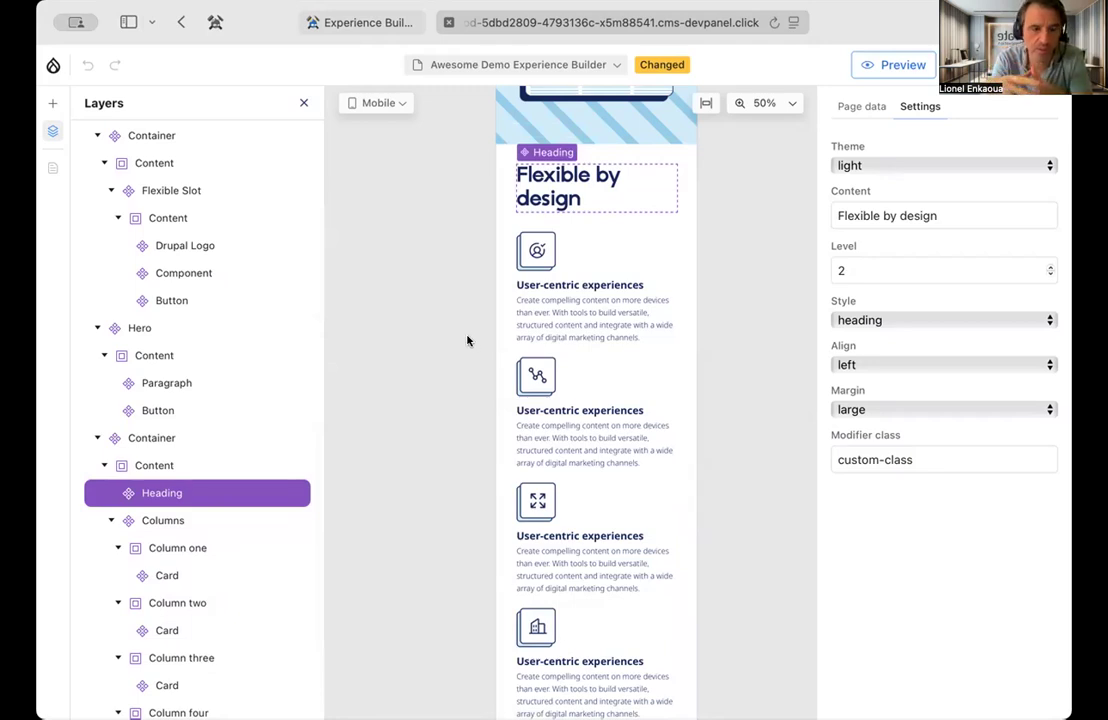
{"action": "left_click", "coordinate": [148, 436]}
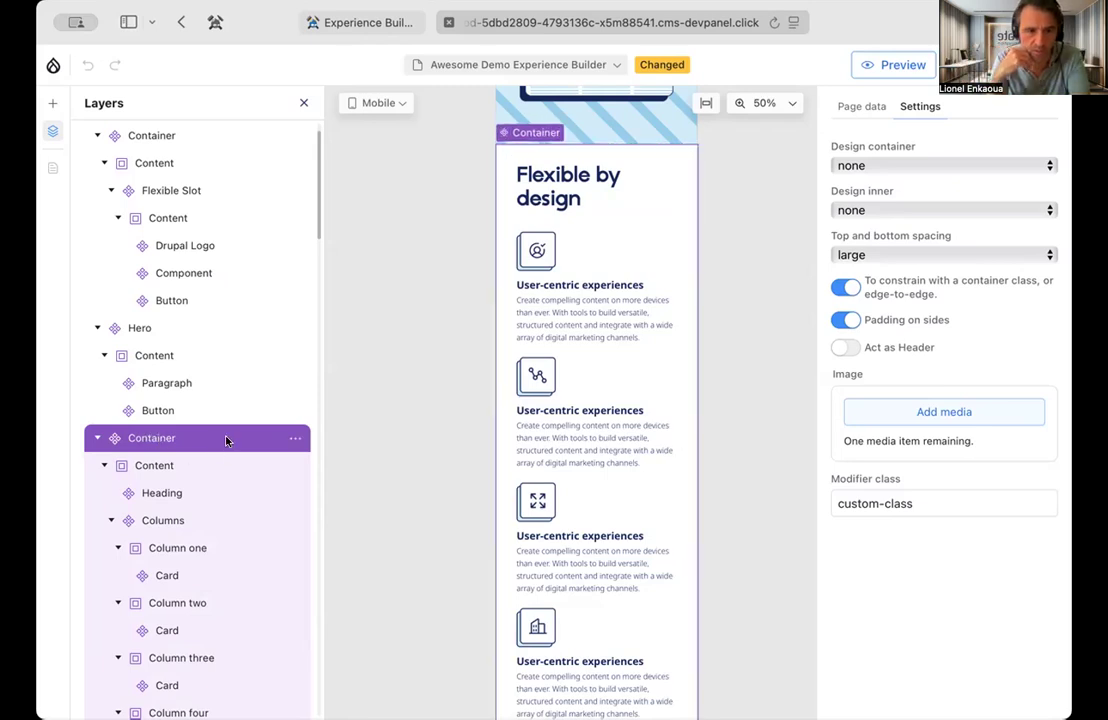
{"action": "left_click", "coordinate": [860, 165]}
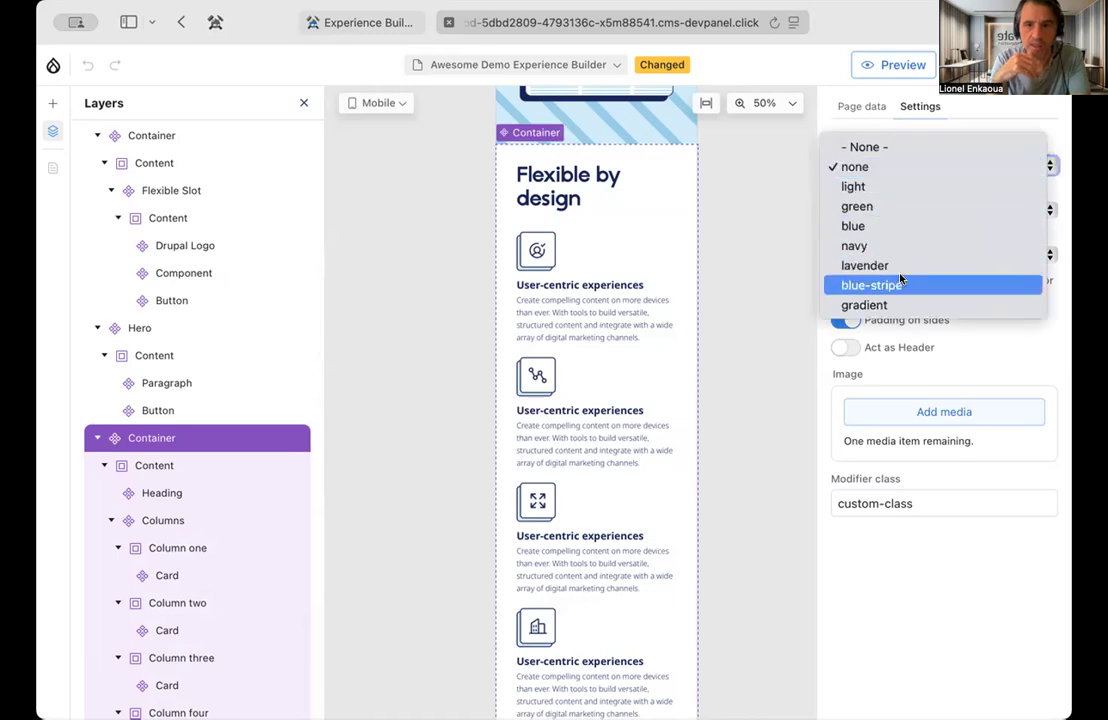
{"action": "left_click", "coordinate": [893, 304]}
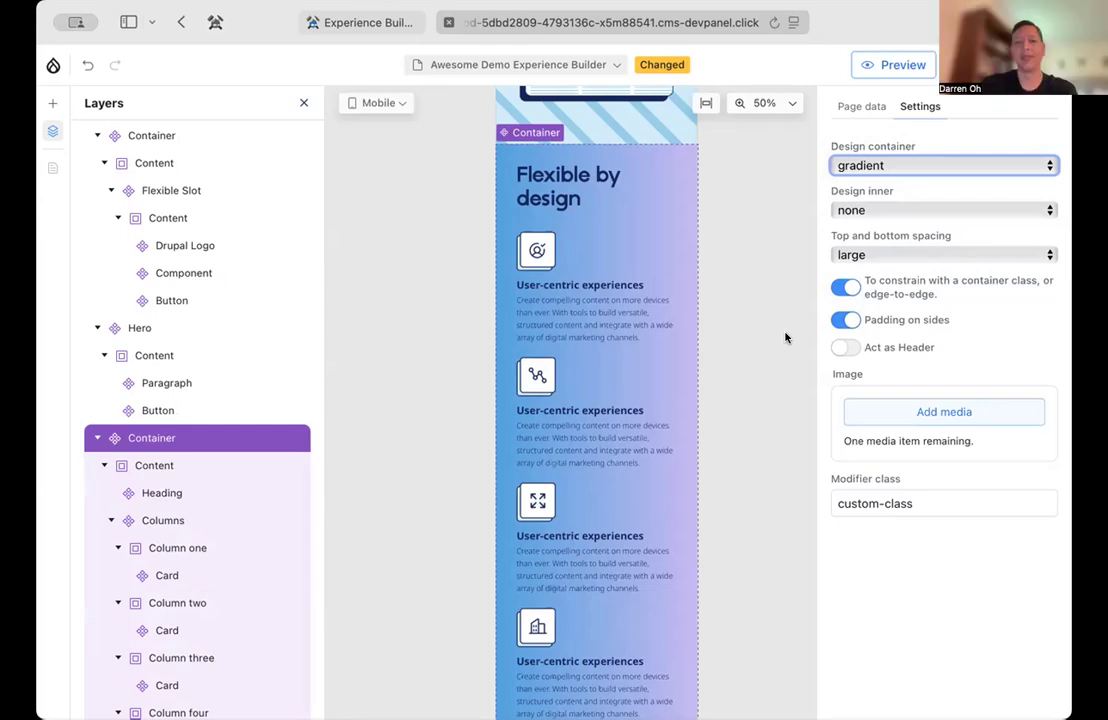
{"action": "scroll", "coordinate": [772, 461], "scroll_direction": "down", "scroll_amount": 1}
{"action": "scroll", "coordinate": [772, 461], "scroll_direction": "down", "scroll_amount": 2}
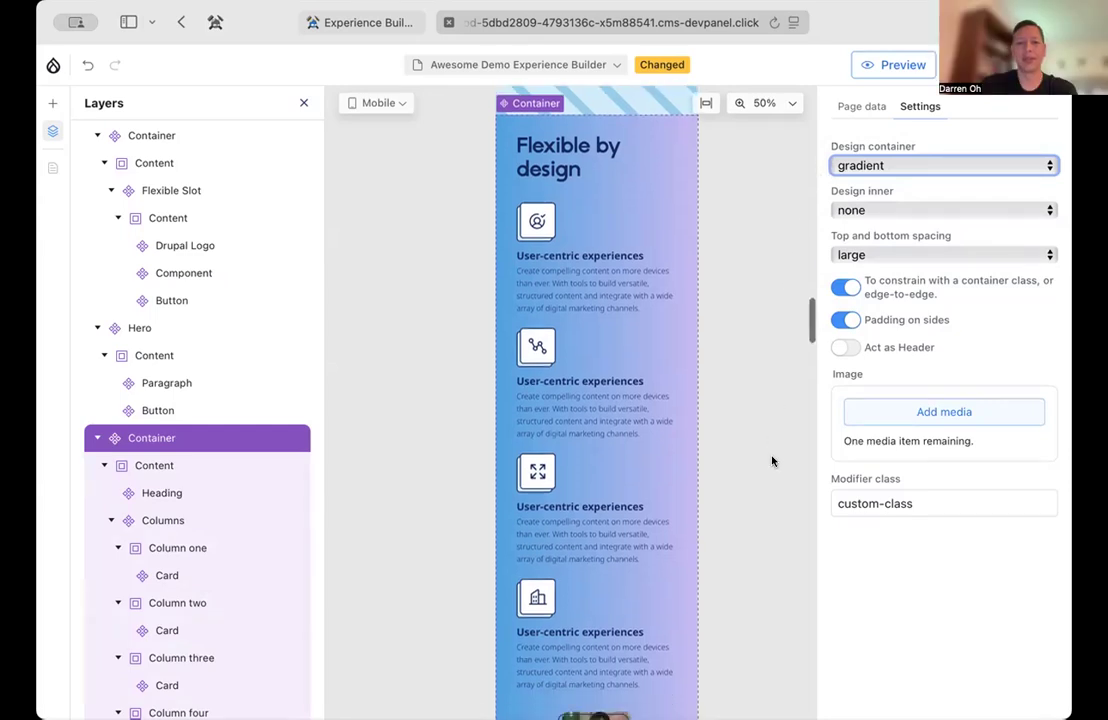
{"action": "scroll", "coordinate": [772, 461], "scroll_direction": "down", "scroll_amount": 5}
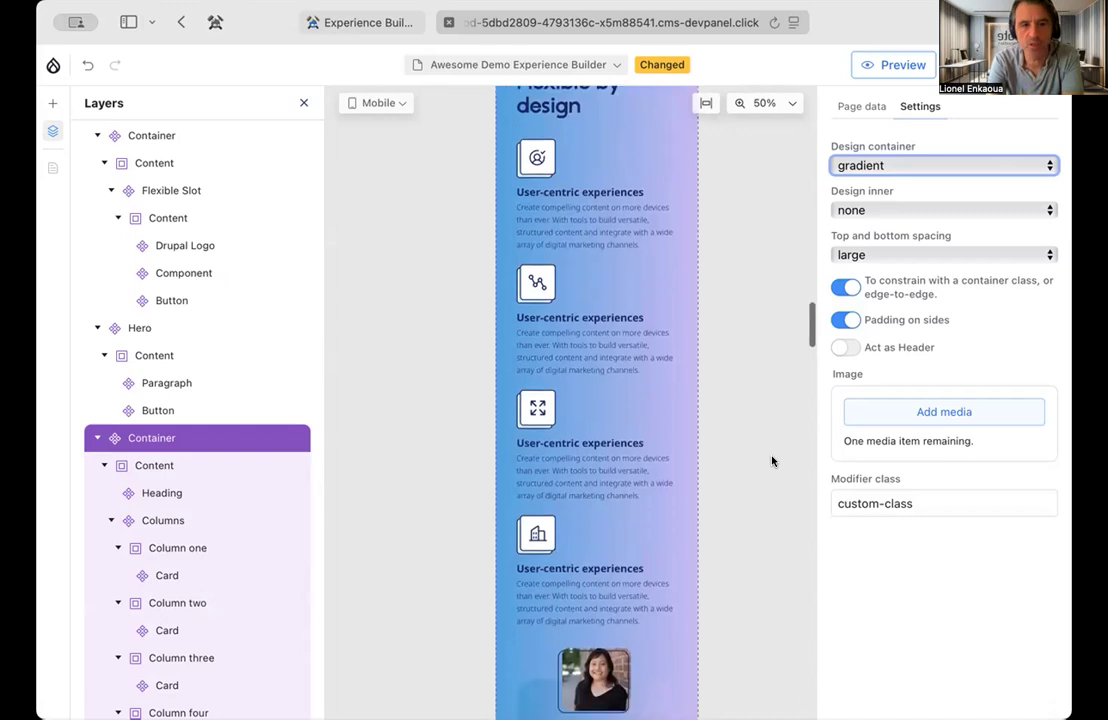
{"action": "scroll", "coordinate": [772, 461], "scroll_direction": "up", "scroll_amount": 2}
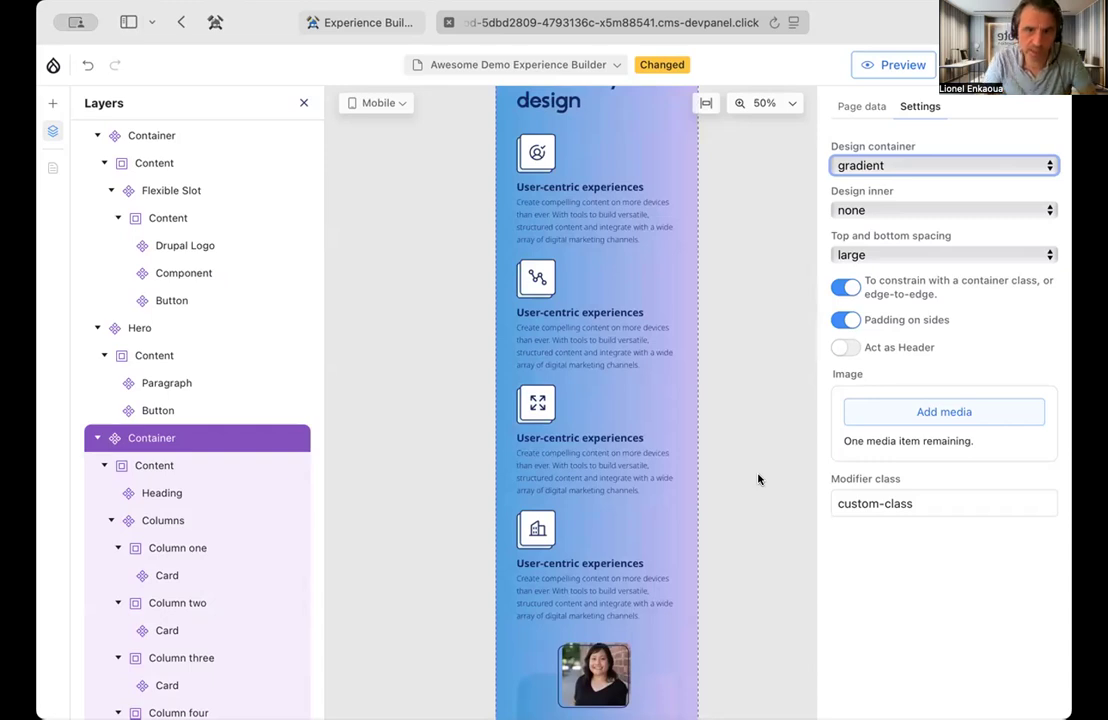
{"action": "scroll", "coordinate": [758, 479], "scroll_direction": "up", "scroll_amount": 2}
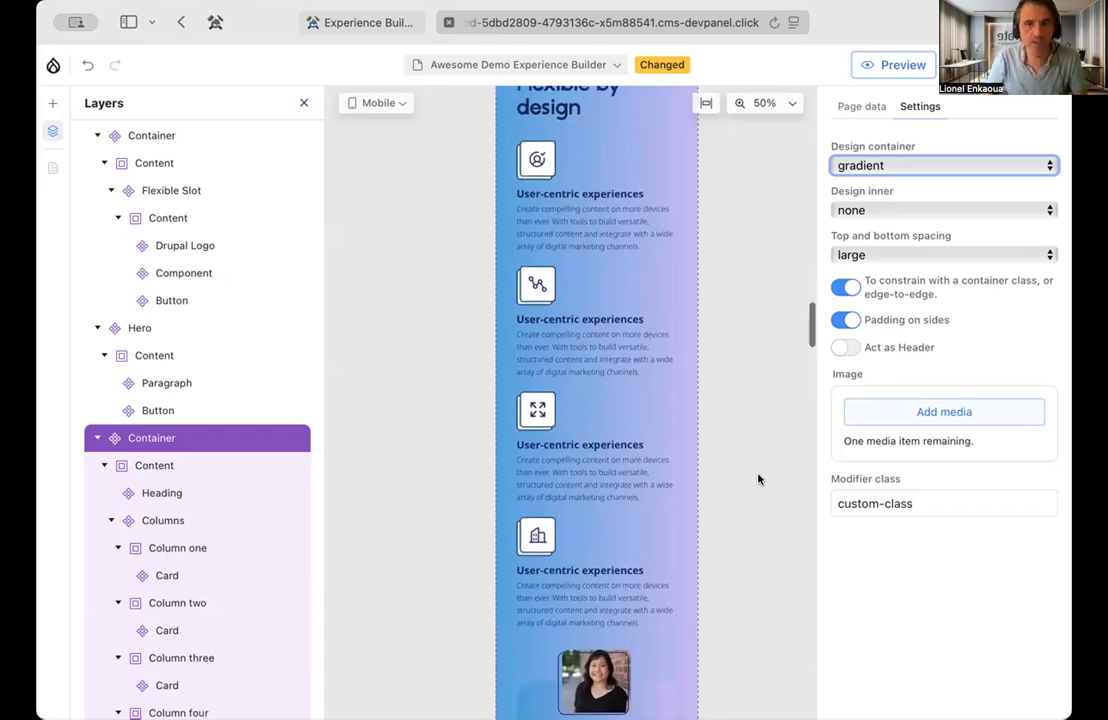
{"action": "scroll", "coordinate": [758, 479], "scroll_direction": "up", "scroll_amount": 1}
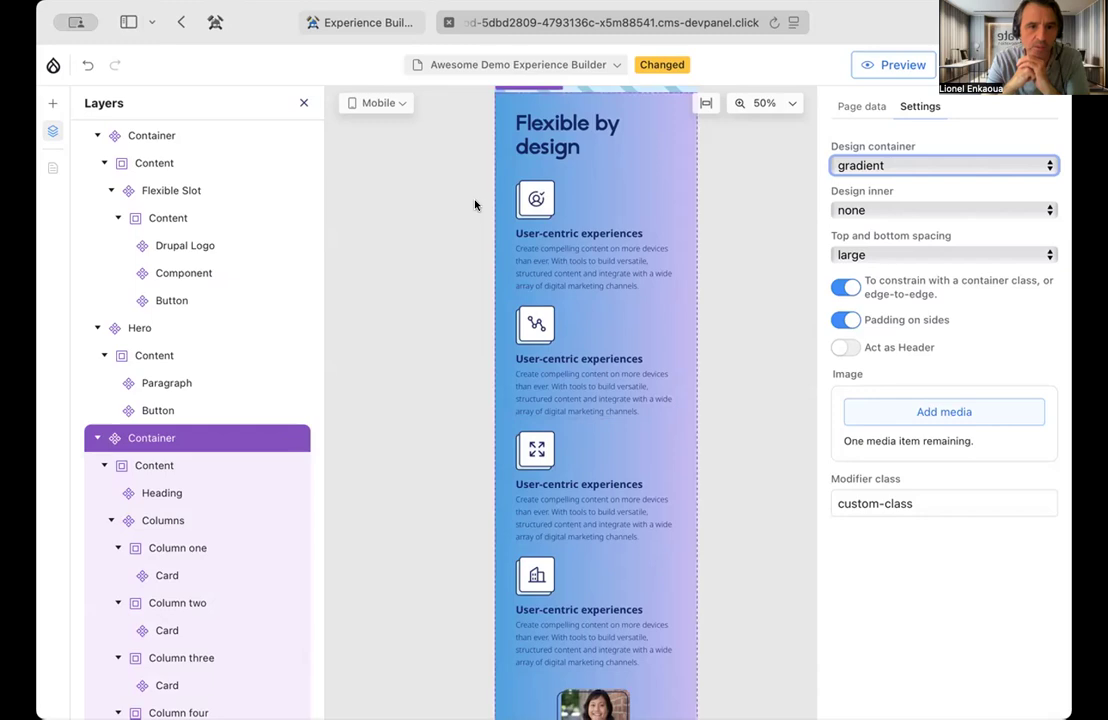
Switch the viewport to Desktop and fit the page to the canvas width
{"action": "left_click", "coordinate": [387, 106]}
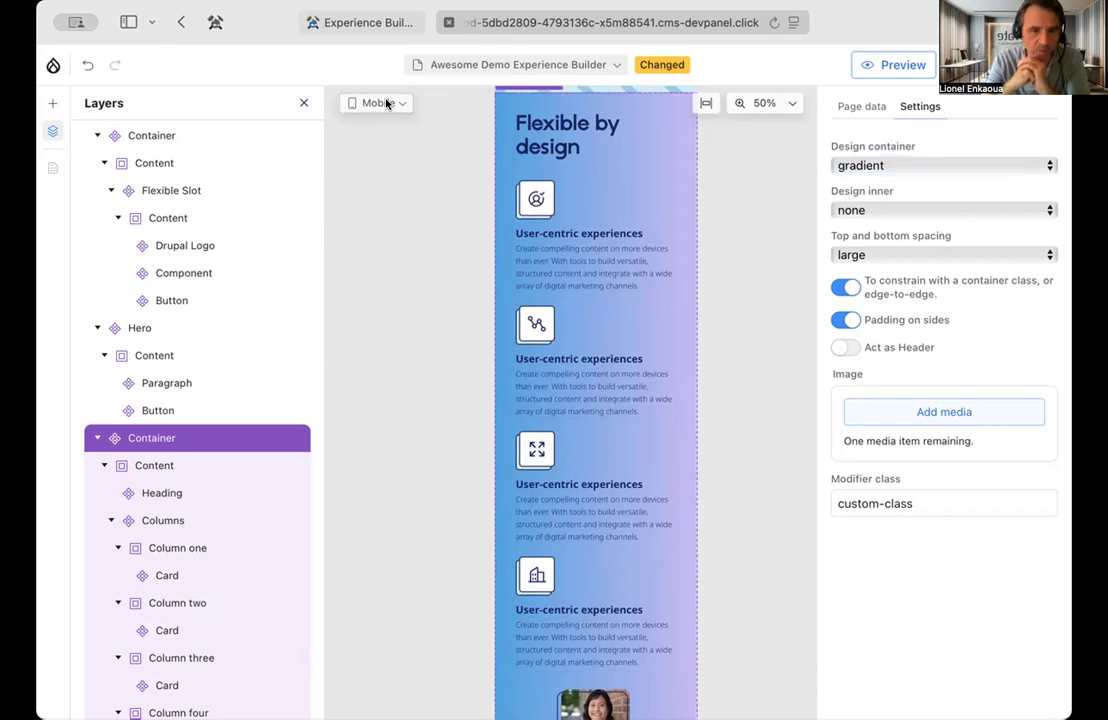
{"action": "left_click", "coordinate": [387, 104]}
{"action": "left_click", "coordinate": [387, 150]}
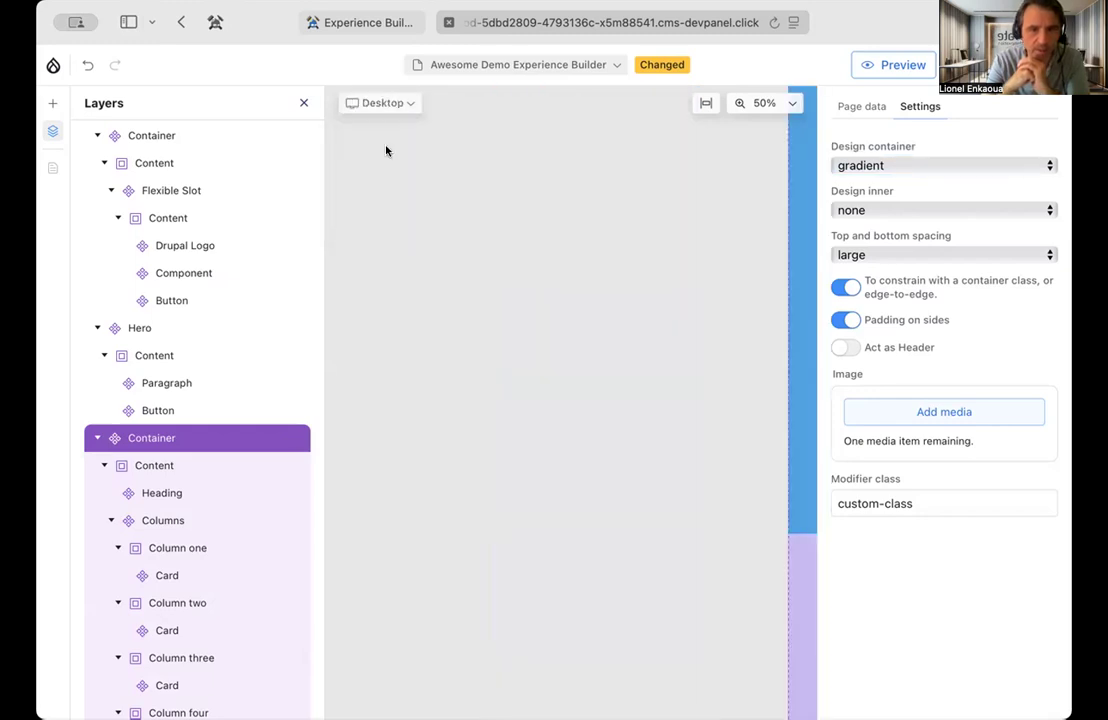
{"action": "left_click", "coordinate": [706, 104]}
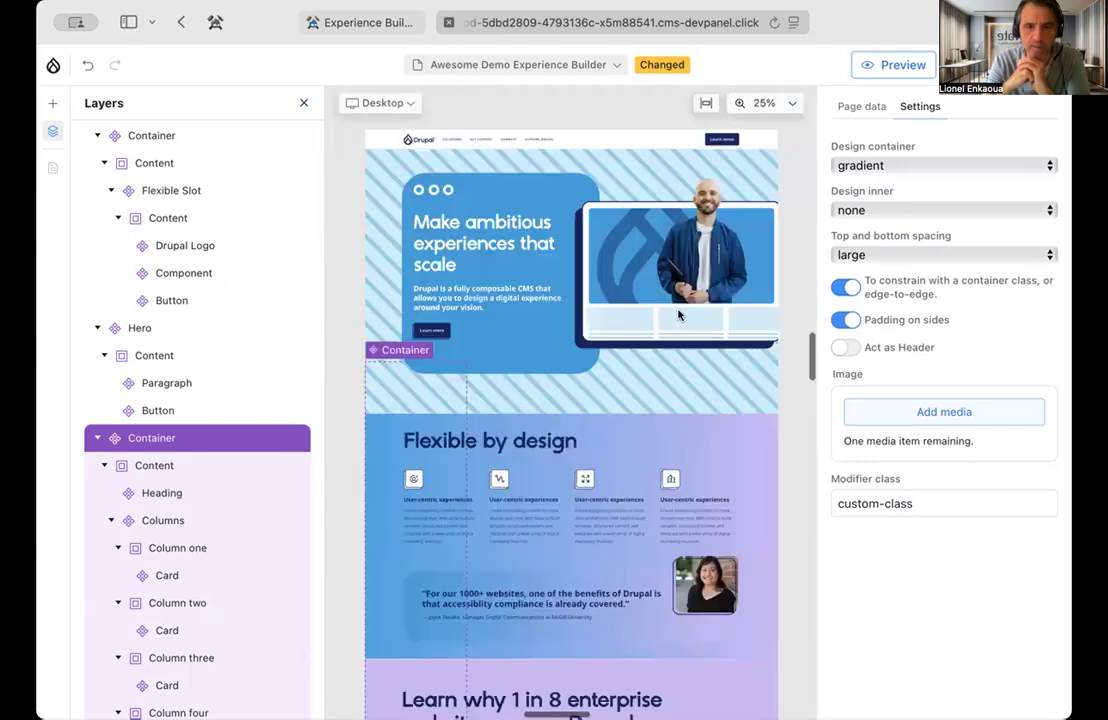
Turn off the container-class constraint on the "Flexible by design" container and check the settings of its heading
{"action": "scroll", "coordinate": [691, 367], "scroll_direction": "right", "scroll_amount": 1}
{"action": "scroll", "coordinate": [690, 368], "scroll_direction": "down", "scroll_amount": 3}
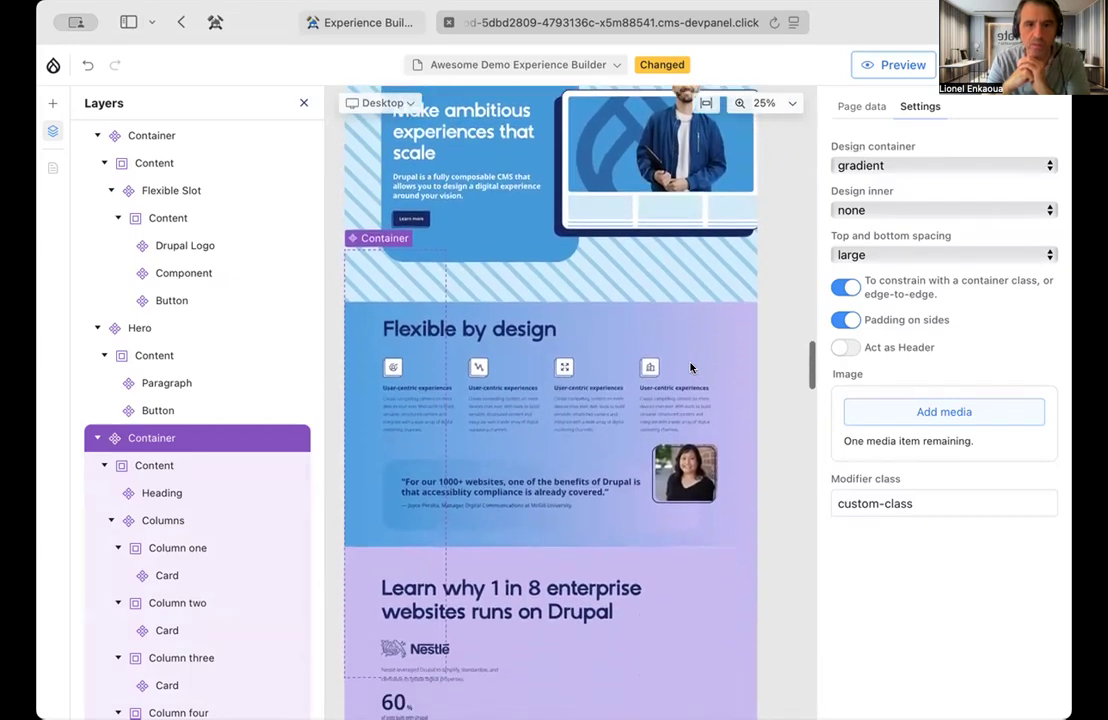
{"action": "scroll", "coordinate": [690, 368], "scroll_direction": "down", "scroll_amount": 1}
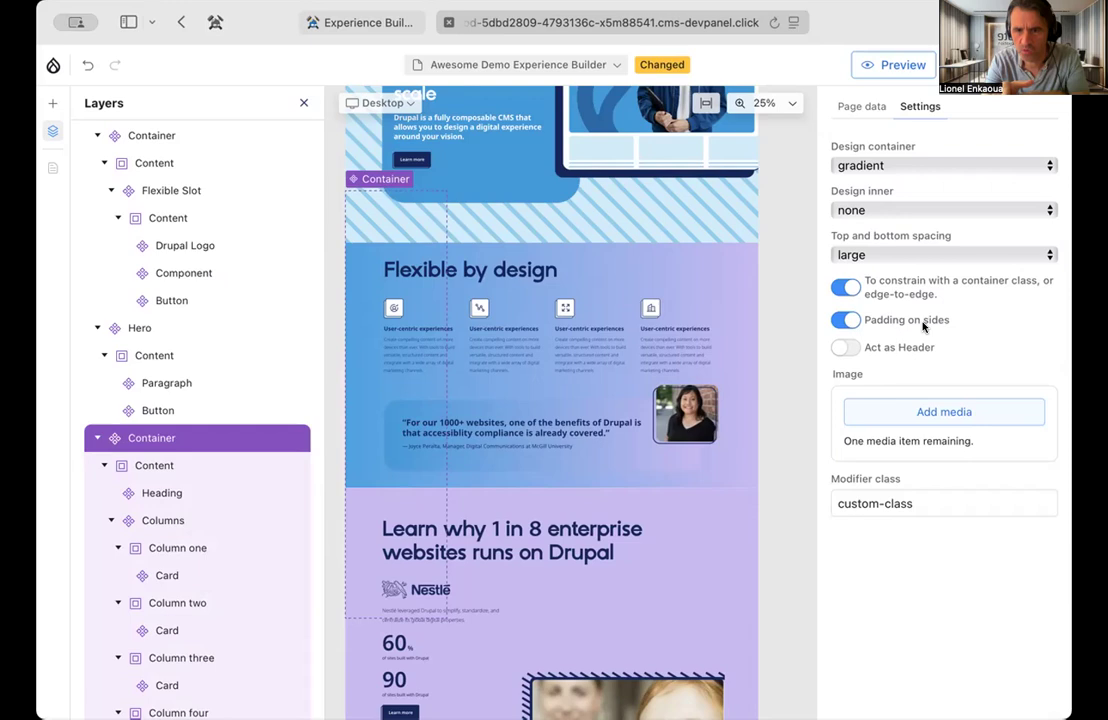
{"action": "left_click", "coordinate": [843, 287]}
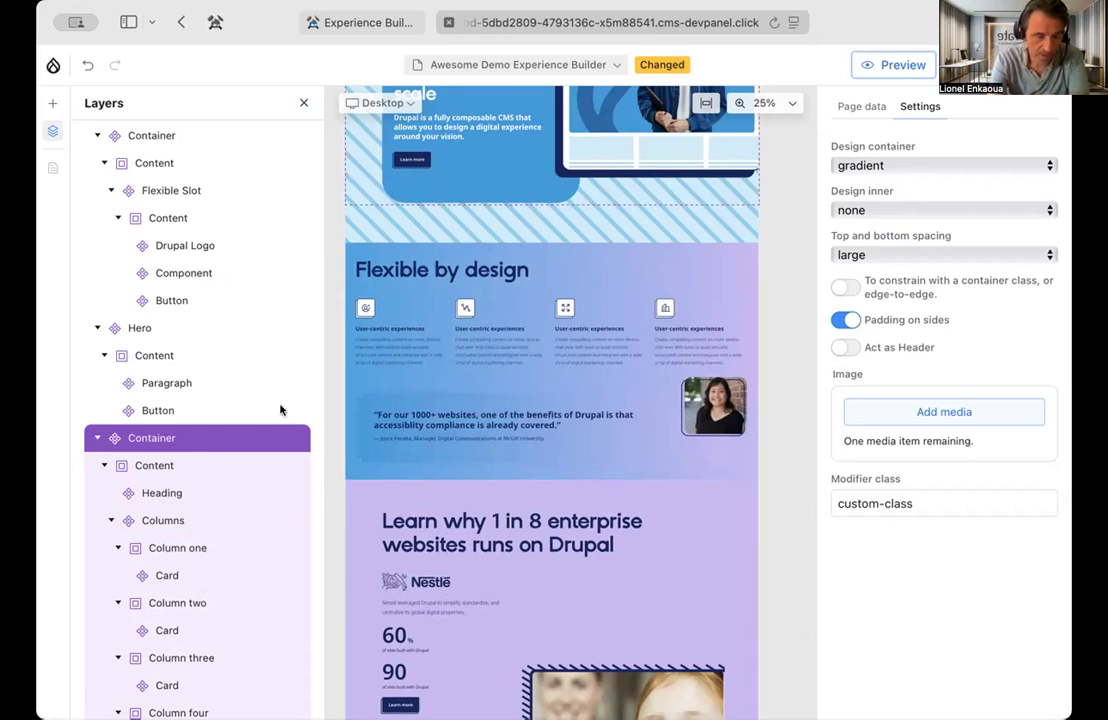
{"action": "left_click", "coordinate": [170, 493]}
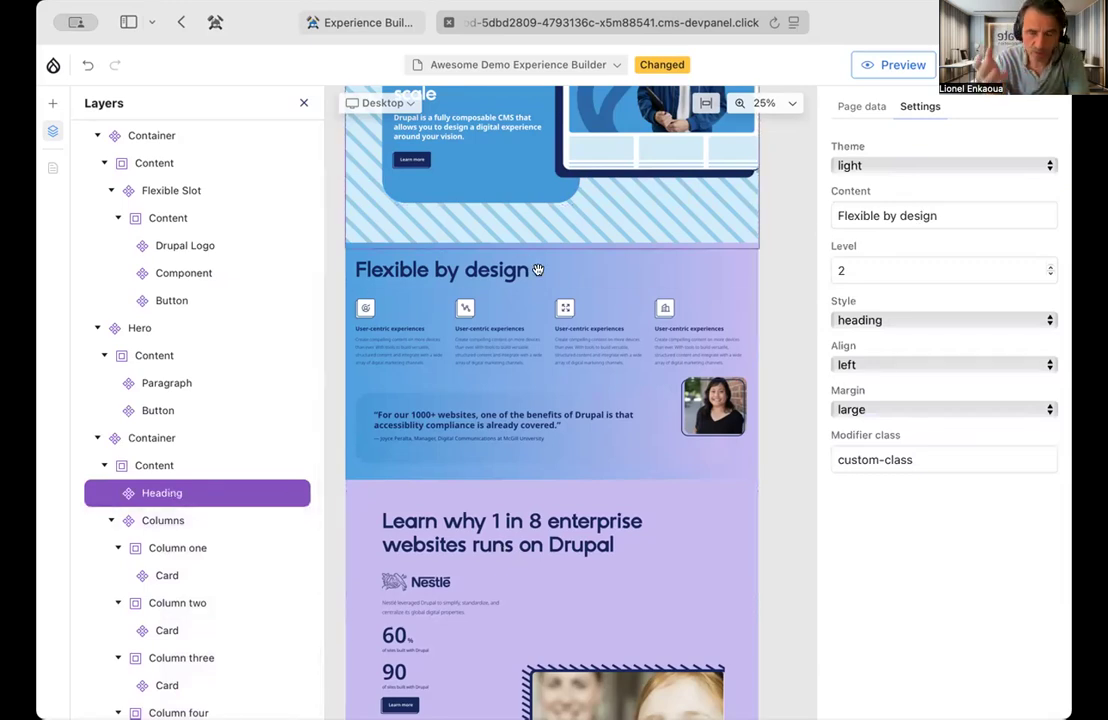
{"action": "left_click", "coordinate": [464, 270]}
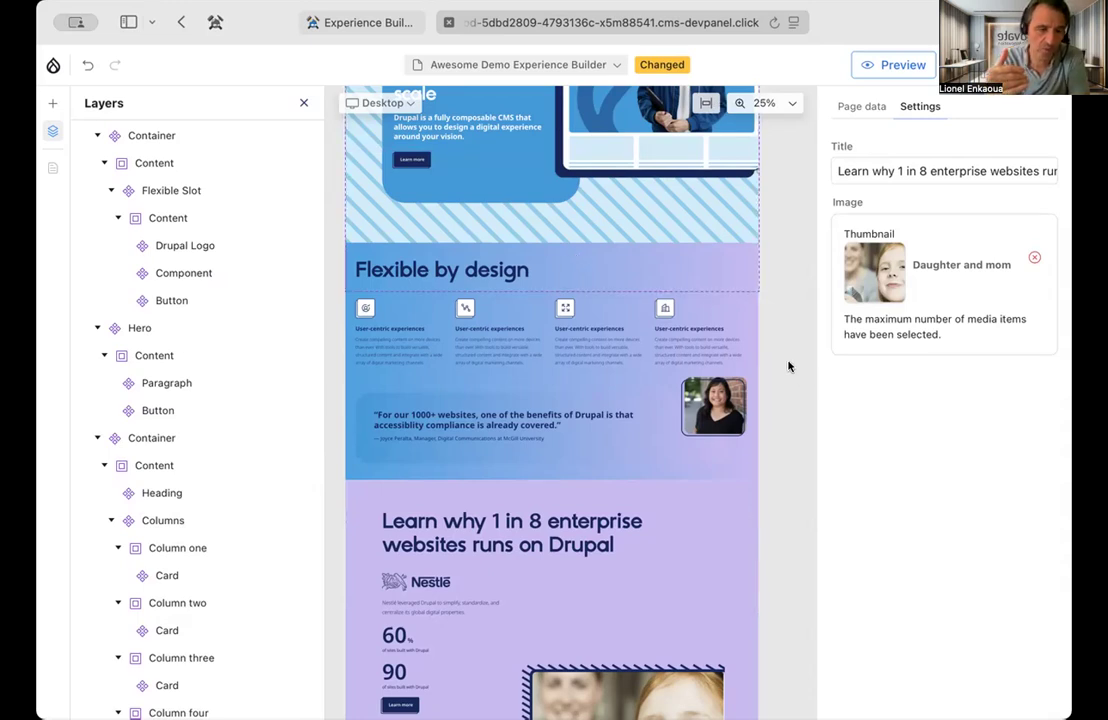
Set the Columns component of the "Flexible by design" section to three columns
{"action": "left_click", "coordinate": [176, 518]}
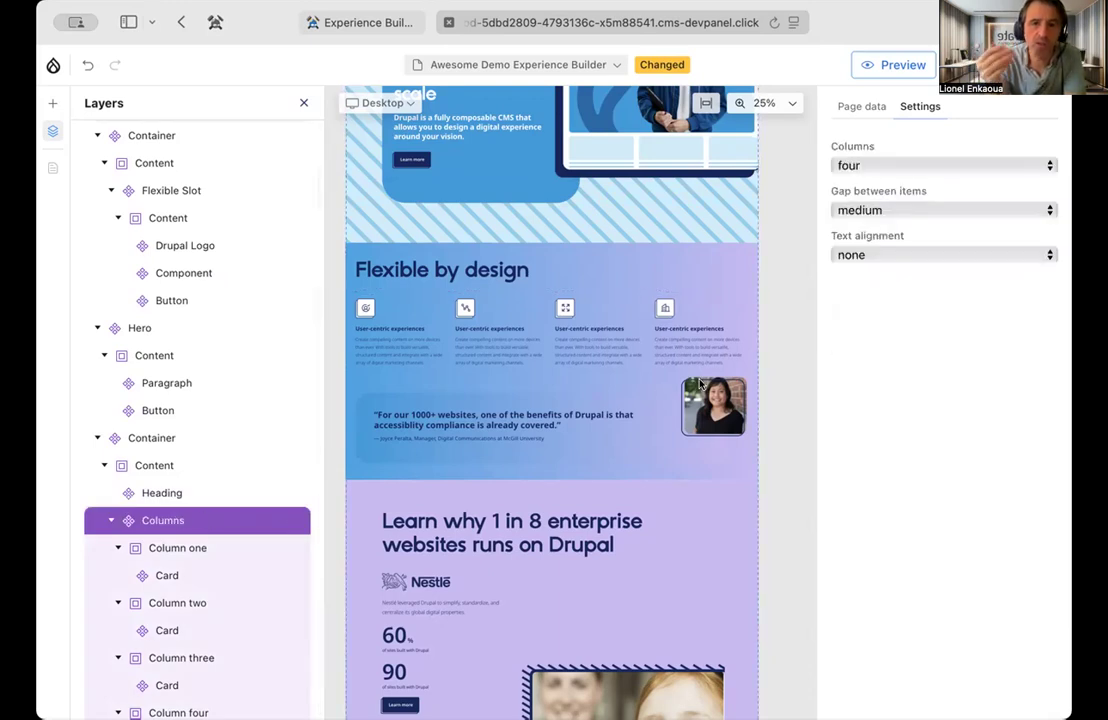
{"action": "left_click", "coordinate": [912, 165]}
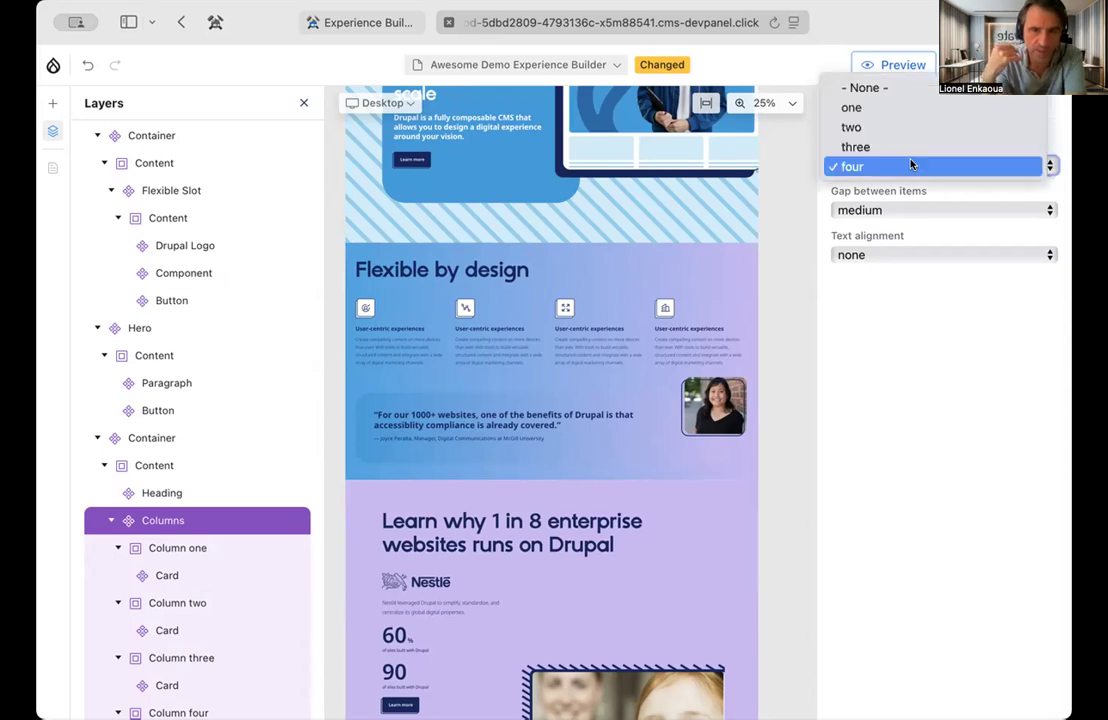
{"action": "left_click", "coordinate": [764, 301]}
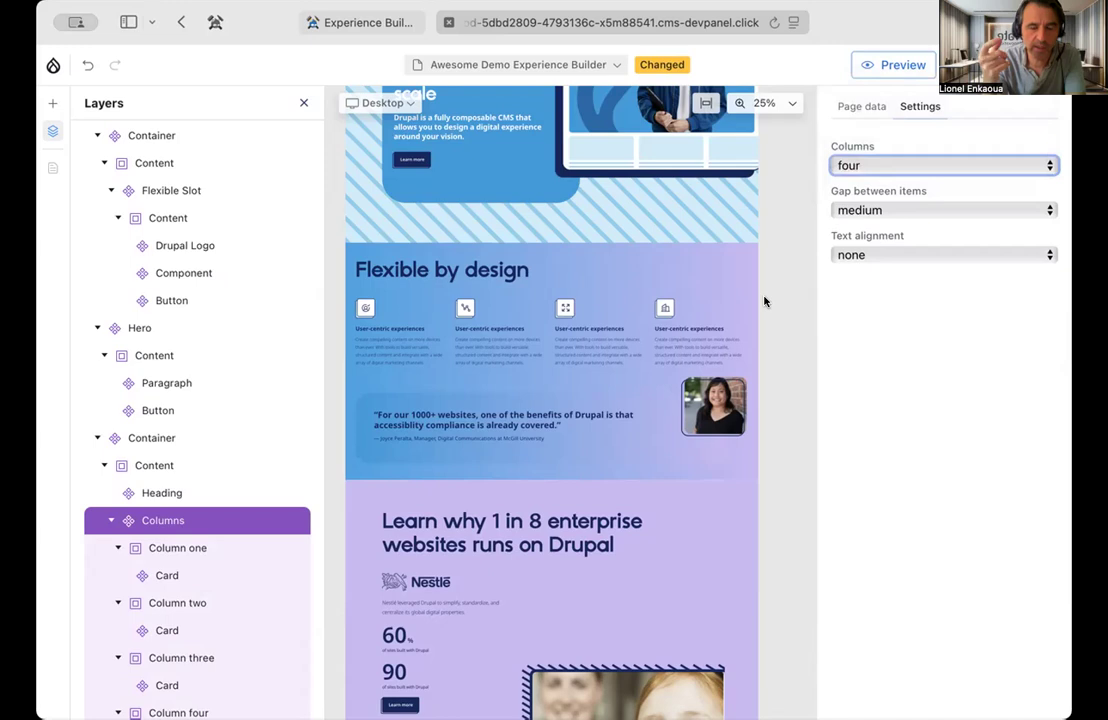
{"action": "left_click", "coordinate": [899, 167]}
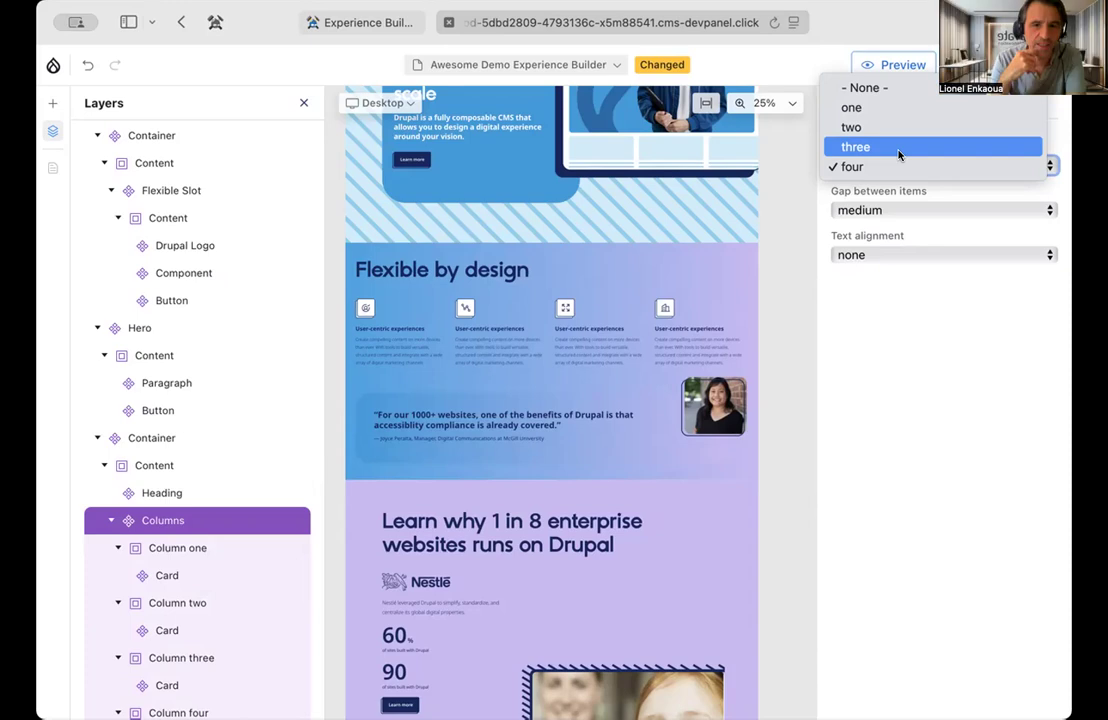
{"action": "left_click", "coordinate": [899, 148]}
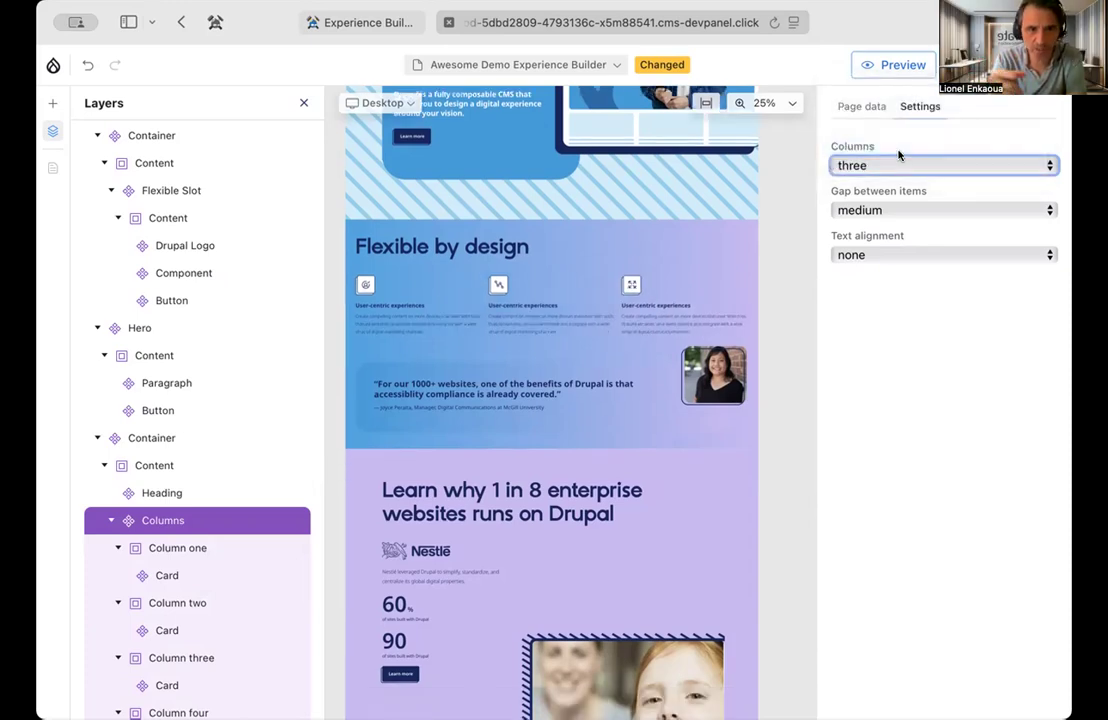
Undo the last column count change and set the Columns component back to three
{"action": "scroll", "coordinate": [252, 621], "scroll_direction": "down", "scroll_amount": 5}
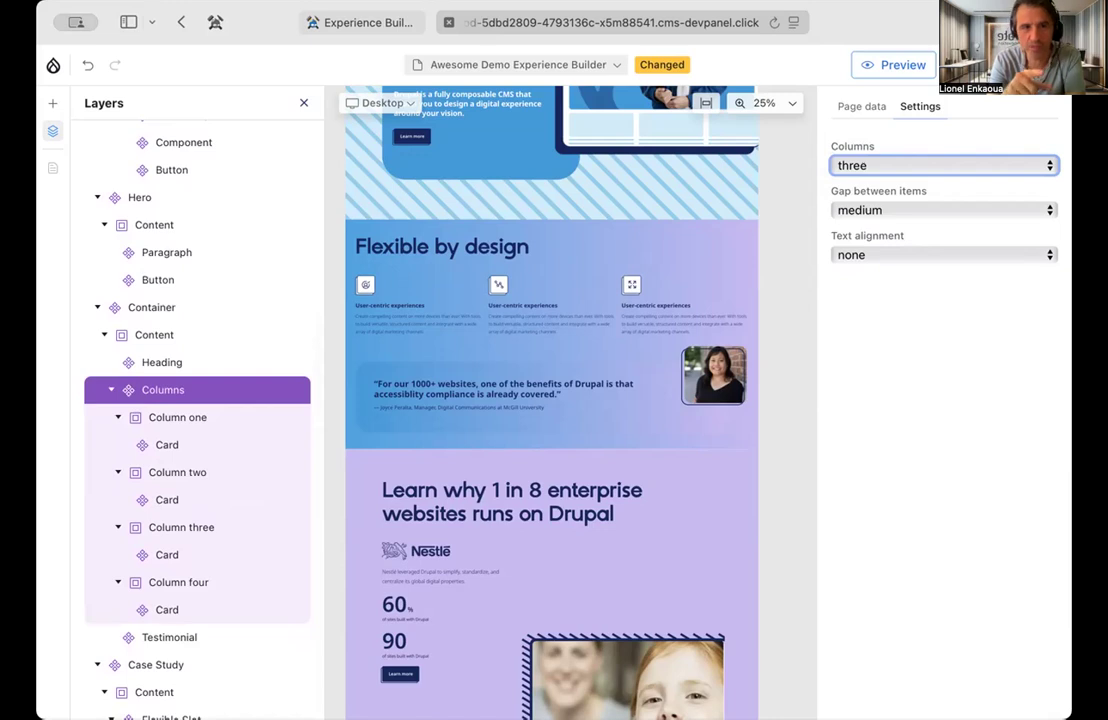
{"action": "left_click", "coordinate": [87, 67]}
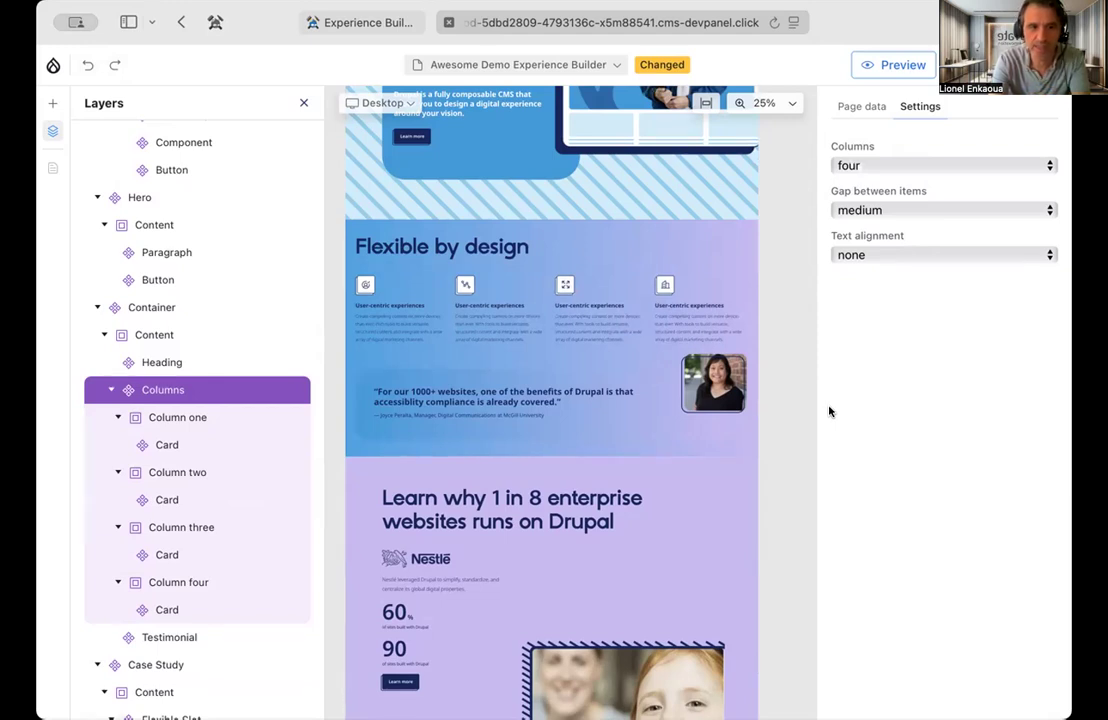
{"action": "left_click", "coordinate": [857, 162]}
{"action": "left_click", "coordinate": [858, 143]}
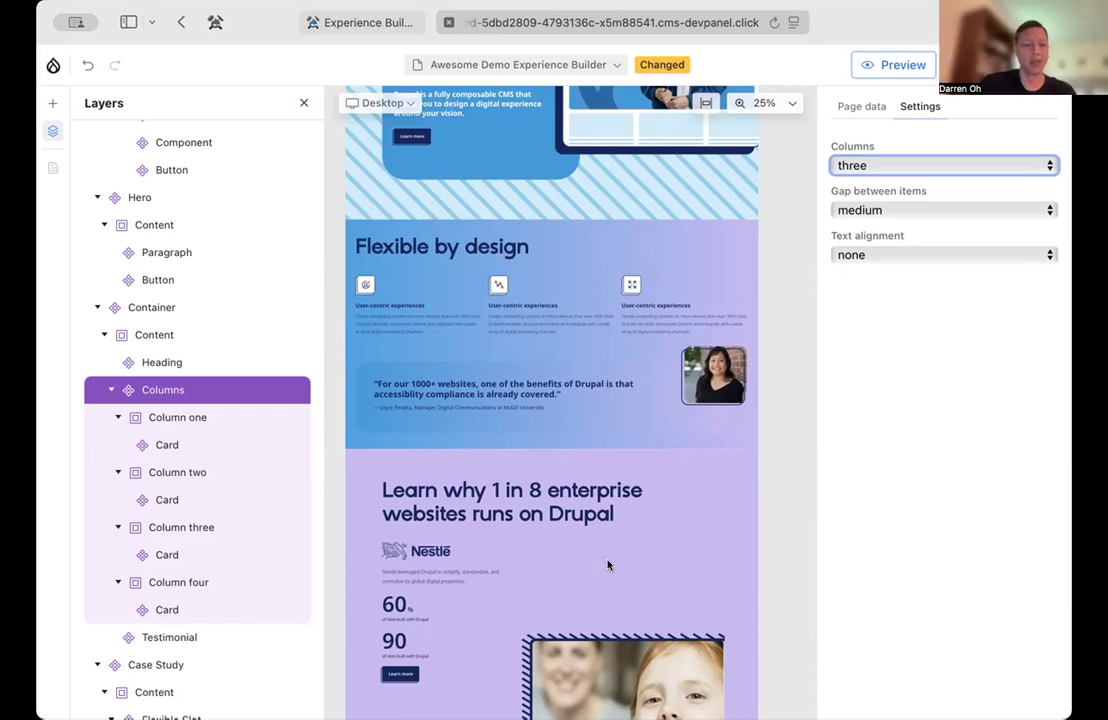
Select the Testimonial component below the cards and examine its quote, person and image settings against the page
{"action": "scroll", "coordinate": [225, 566], "scroll_direction": "down", "scroll_amount": 3}
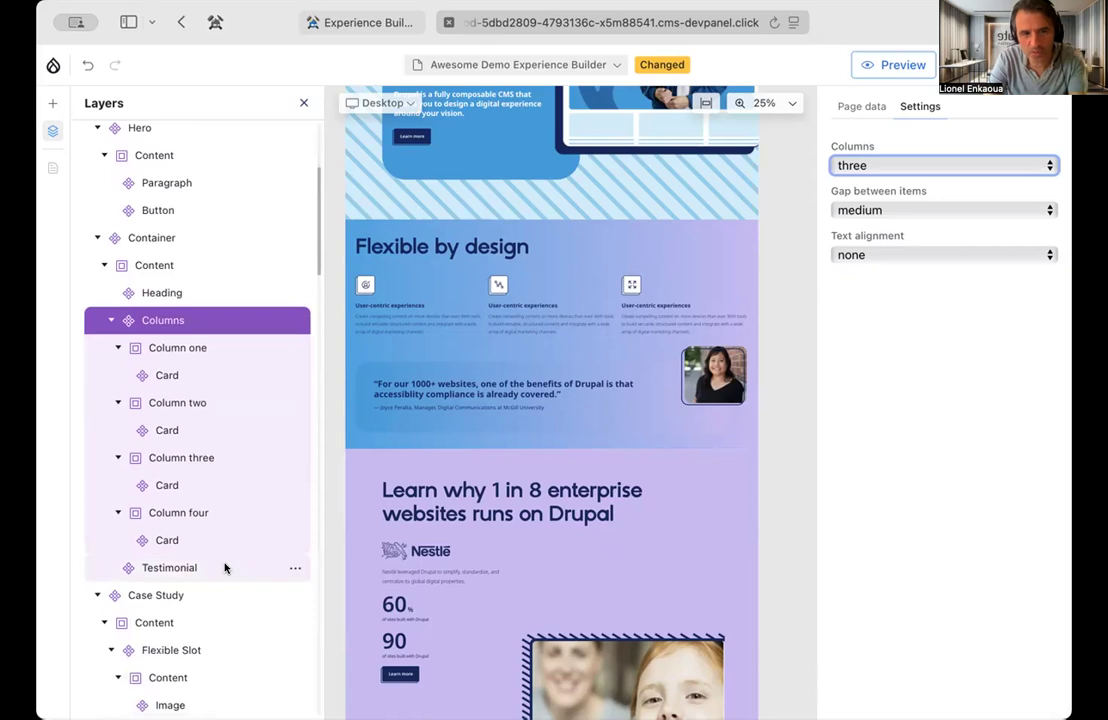
{"action": "left_click", "coordinate": [170, 568]}
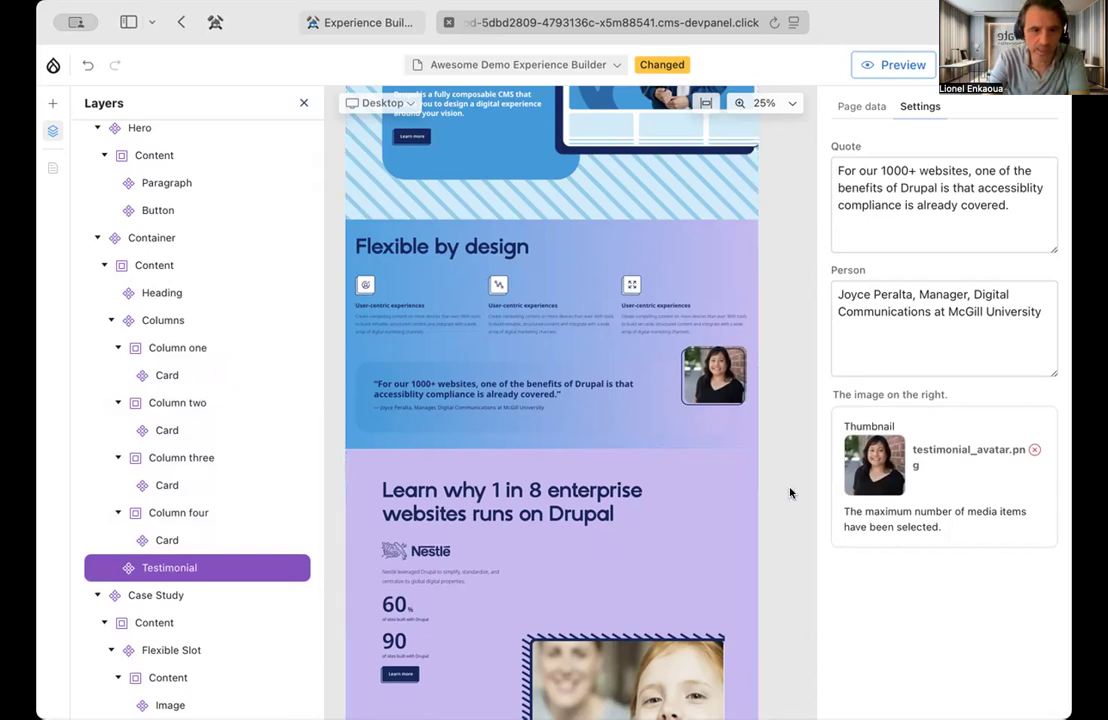
{"action": "scroll", "coordinate": [790, 492], "scroll_direction": "down", "scroll_amount": 2}
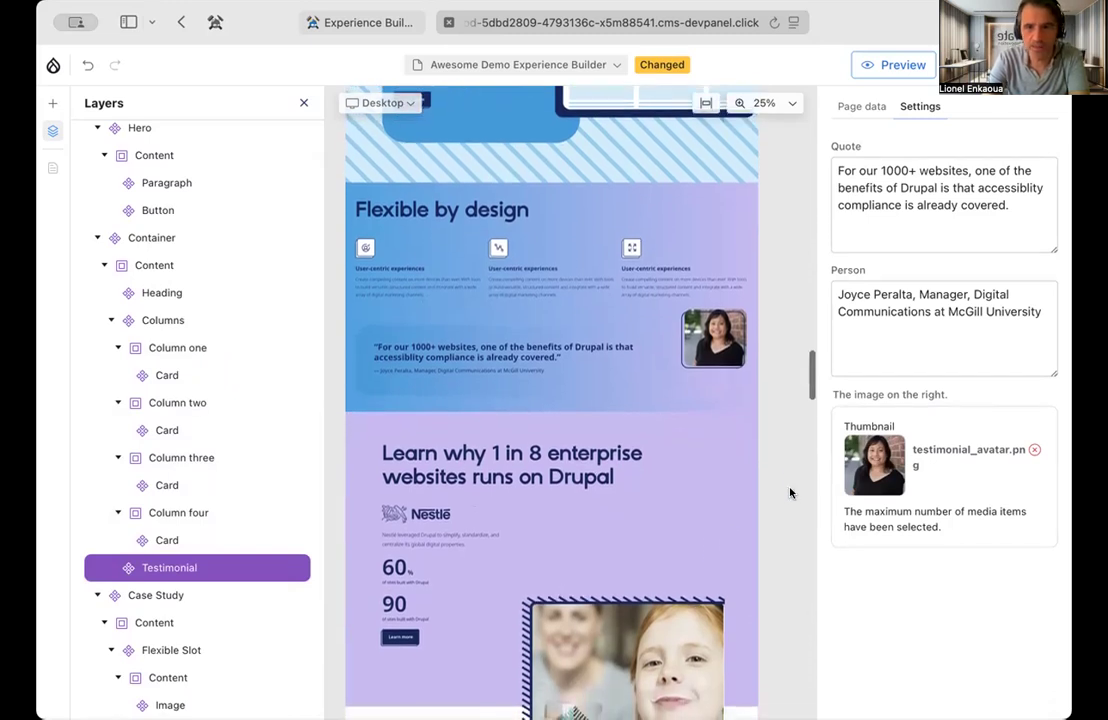
{"action": "scroll", "coordinate": [790, 492], "scroll_direction": "down", "scroll_amount": 1}
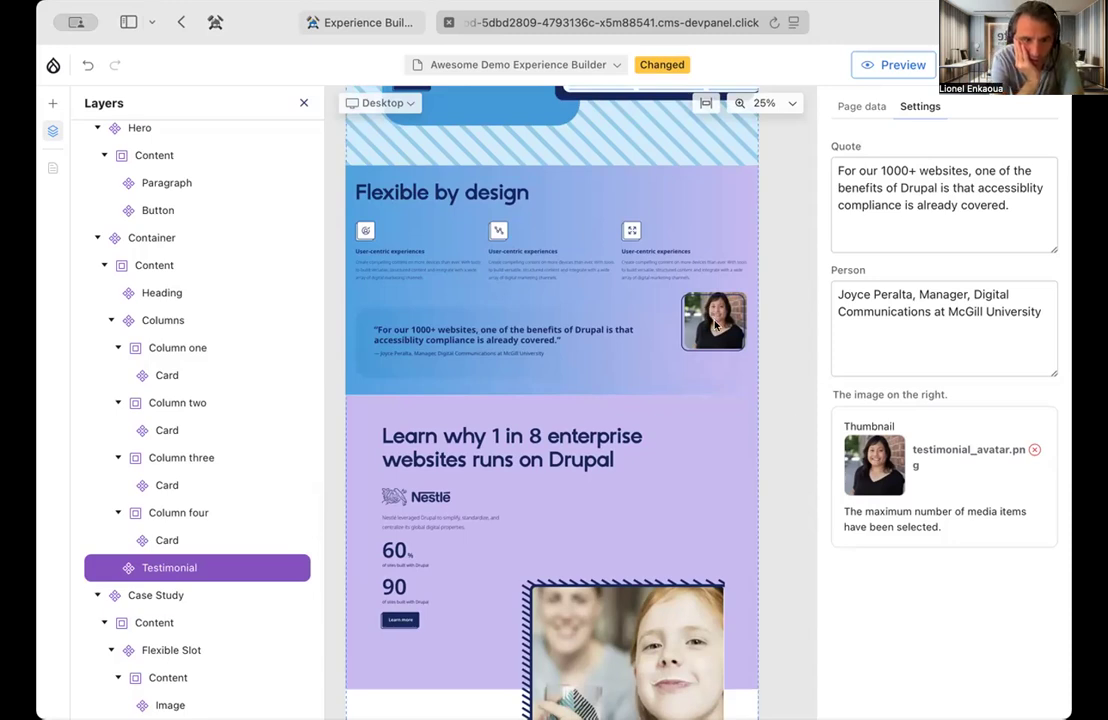
{"action": "scroll", "coordinate": [767, 475], "scroll_direction": "down", "scroll_amount": 3}
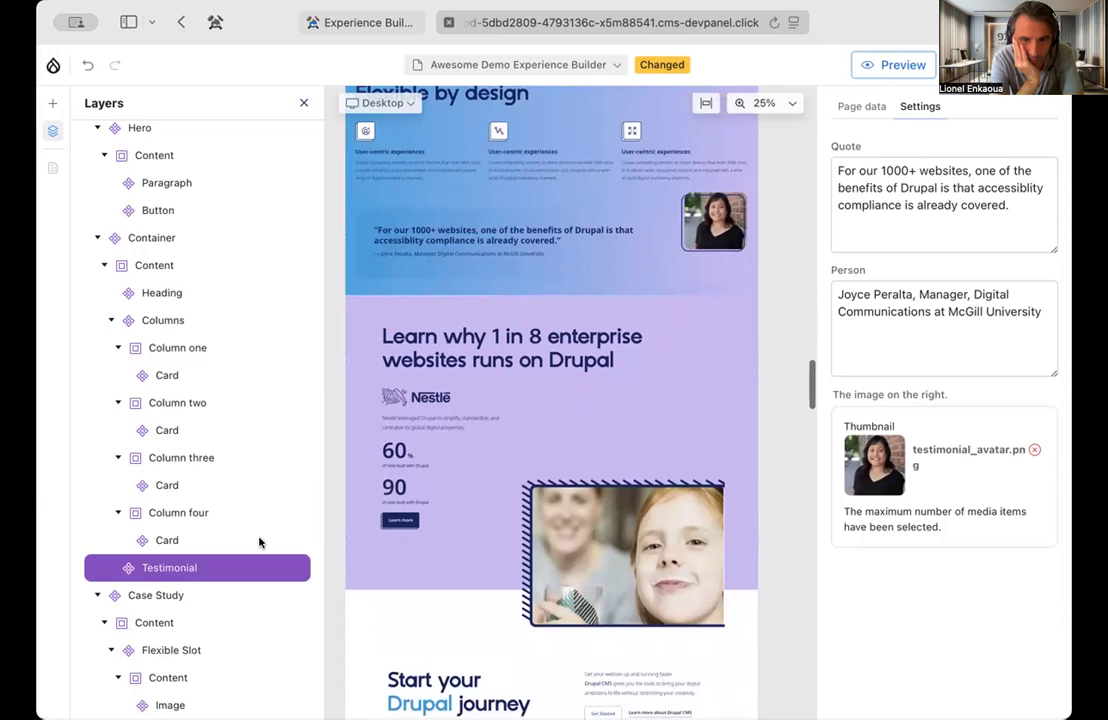
Look through the layer structure from the Case Study component through the CTA container to the Slider's slides
{"action": "scroll", "coordinate": [112, 560], "scroll_direction": "down", "scroll_amount": 1}
{"action": "scroll", "coordinate": [112, 565], "scroll_direction": "down", "scroll_amount": 10}
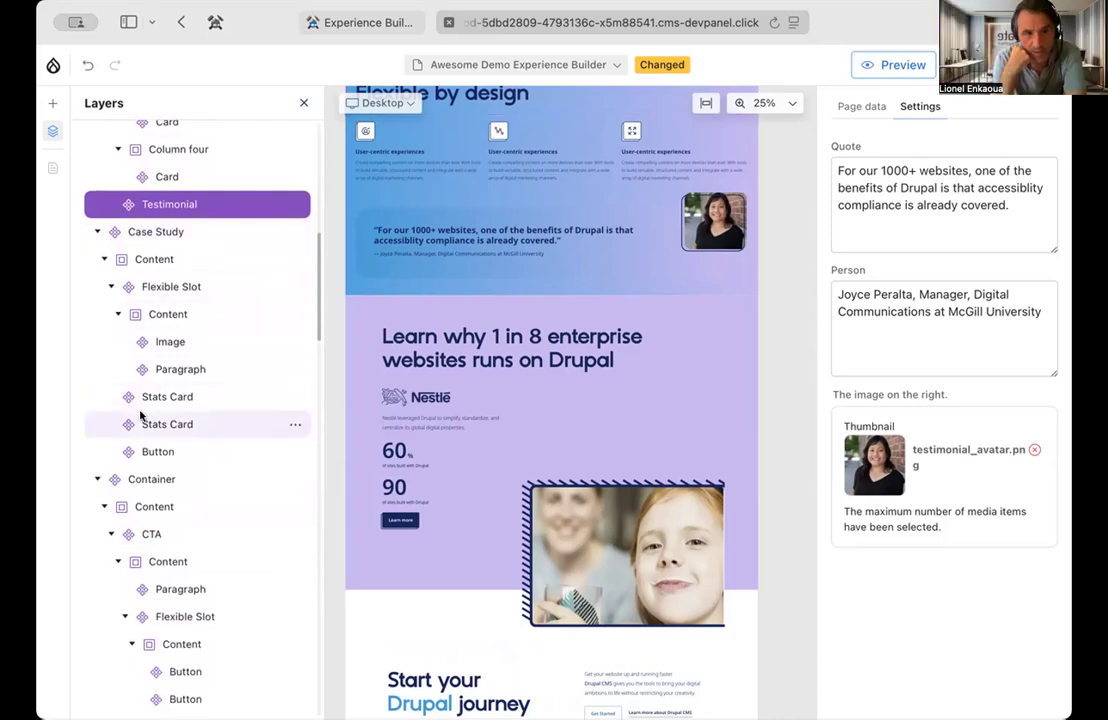
{"action": "scroll", "coordinate": [134, 410], "scroll_direction": "down", "scroll_amount": 1}
{"action": "scroll", "coordinate": [138, 405], "scroll_direction": "up", "scroll_amount": 2}
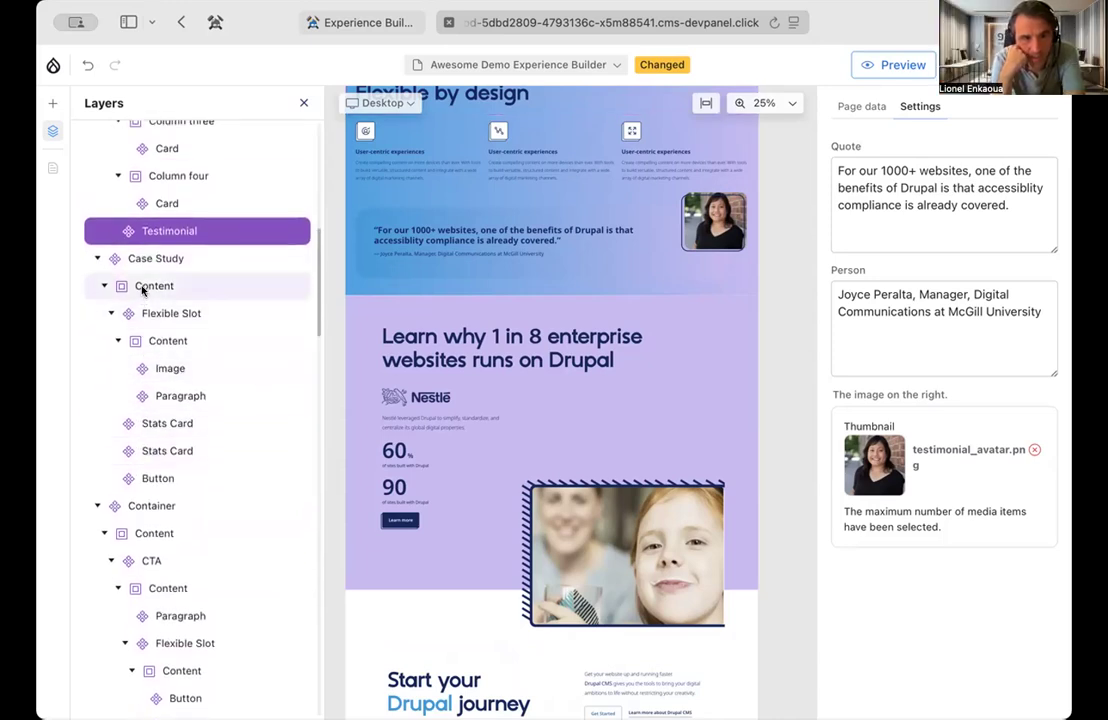
{"action": "scroll", "coordinate": [141, 286], "scroll_direction": "down", "scroll_amount": 3}
{"action": "scroll", "coordinate": [141, 288], "scroll_direction": "down", "scroll_amount": 7}
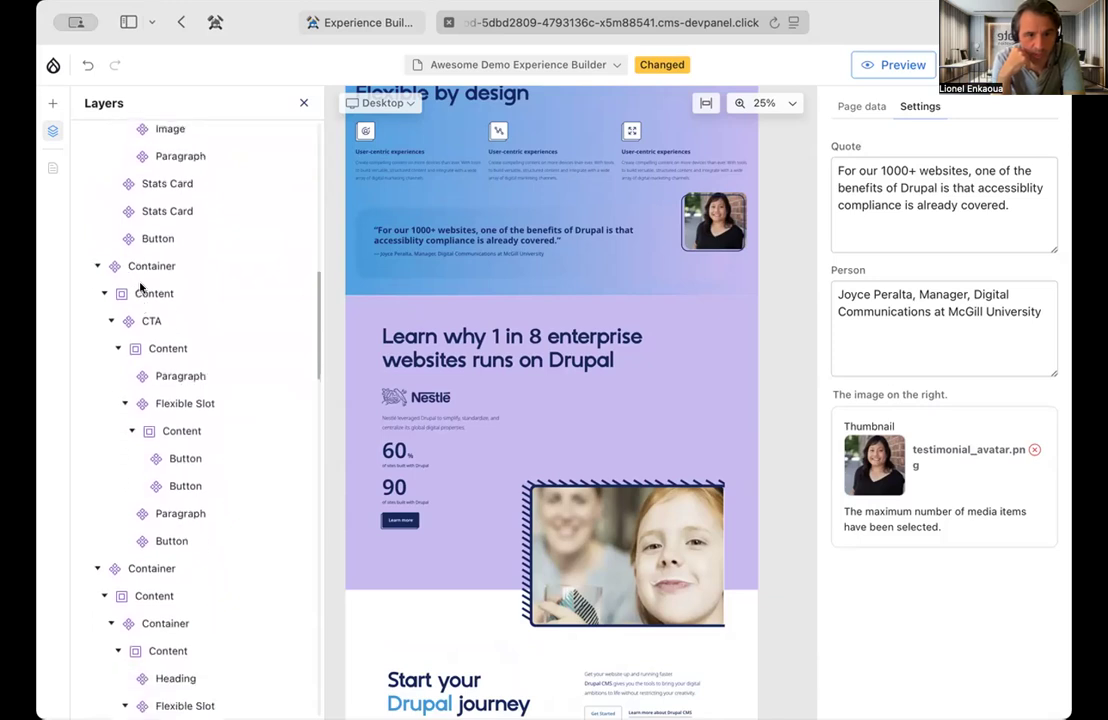
{"action": "scroll", "coordinate": [141, 288], "scroll_direction": "down", "scroll_amount": 4}
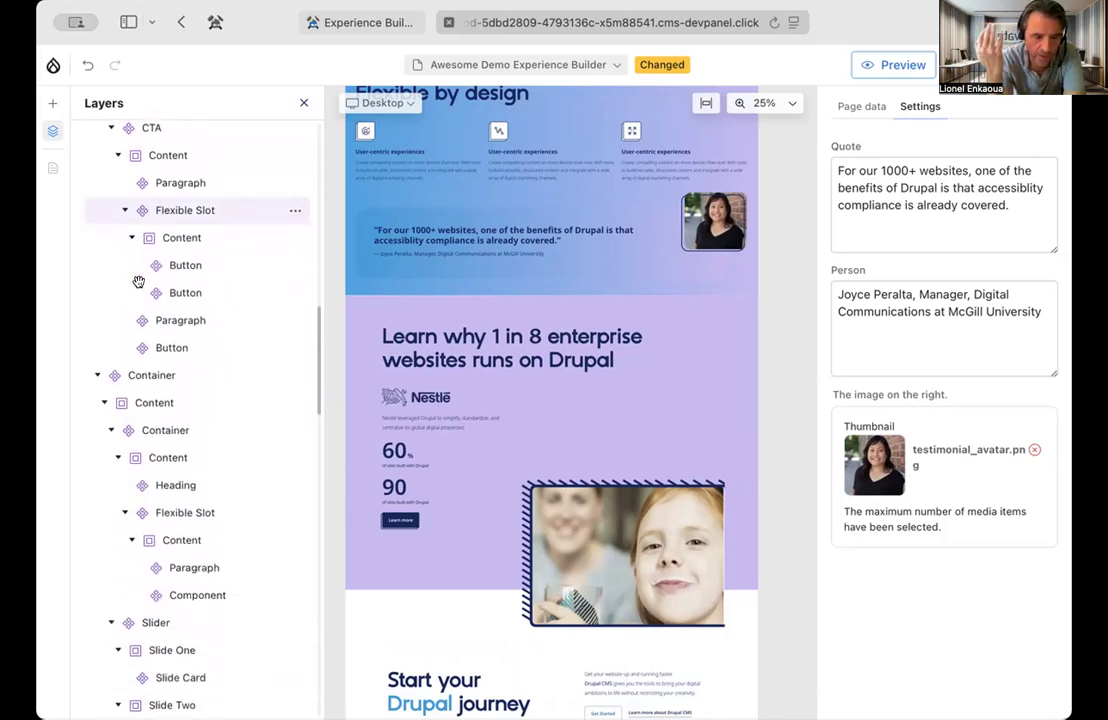
{"action": "scroll", "coordinate": [139, 282], "scroll_direction": "down", "scroll_amount": 1}
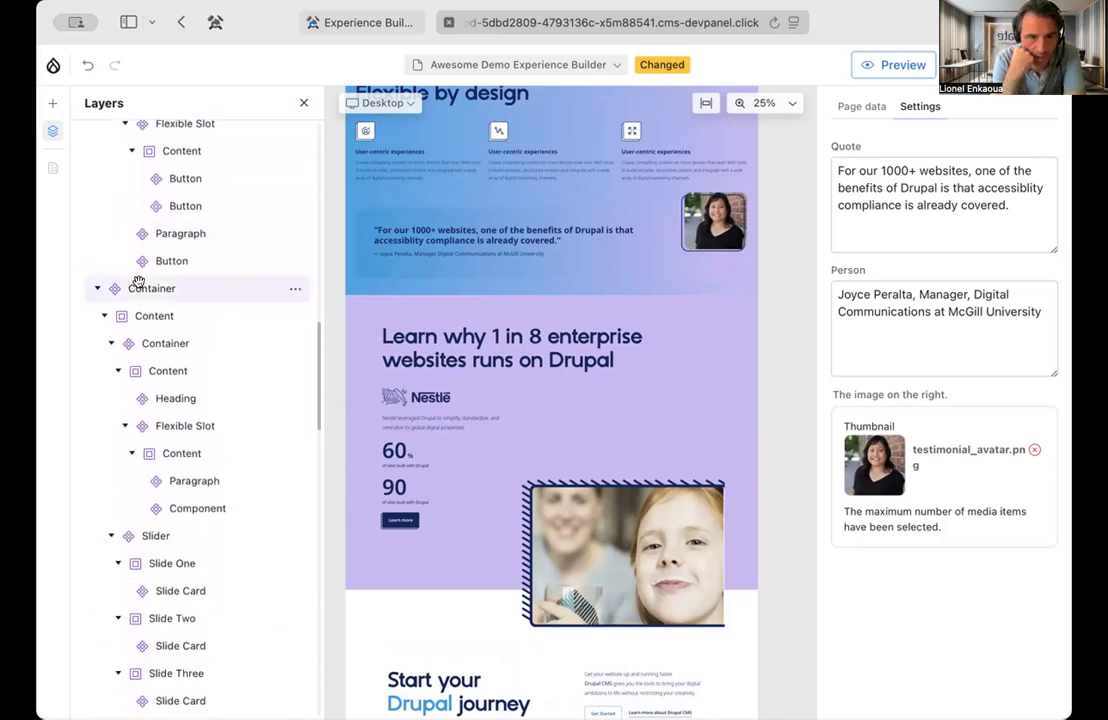
Review the case study, "Start your Drupal journey", "Explore & Learn" and contributors sections in the desktop layout
{"action": "scroll", "coordinate": [783, 425], "scroll_direction": "down", "scroll_amount": 4}
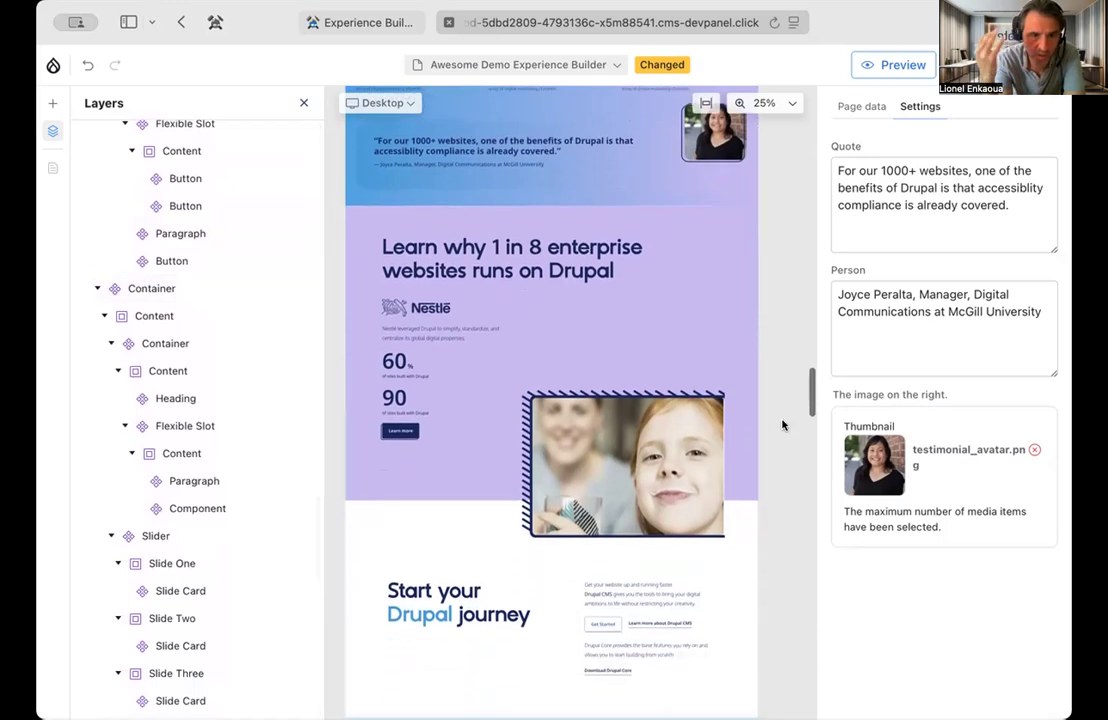
{"action": "scroll", "coordinate": [783, 425], "scroll_direction": "down", "scroll_amount": 10}
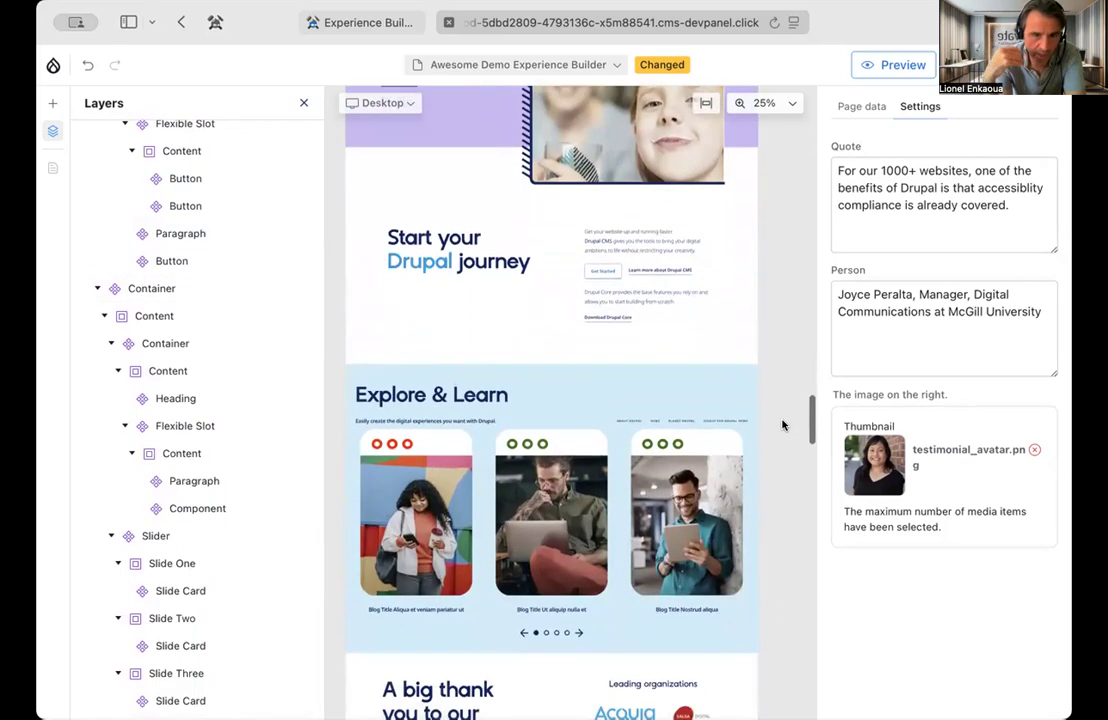
{"action": "scroll", "coordinate": [783, 425], "scroll_direction": "down", "scroll_amount": 1}
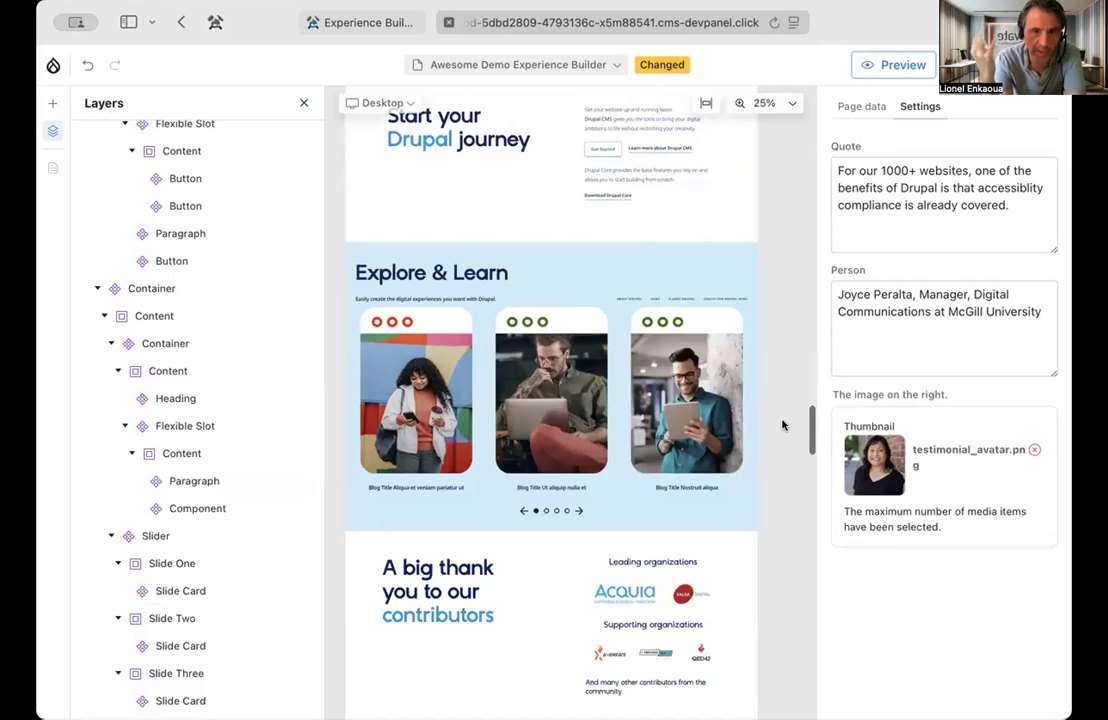
{"action": "scroll", "coordinate": [783, 425], "scroll_direction": "up", "scroll_amount": 1}
{"action": "scroll", "coordinate": [783, 425], "scroll_direction": "up", "scroll_amount": 4}
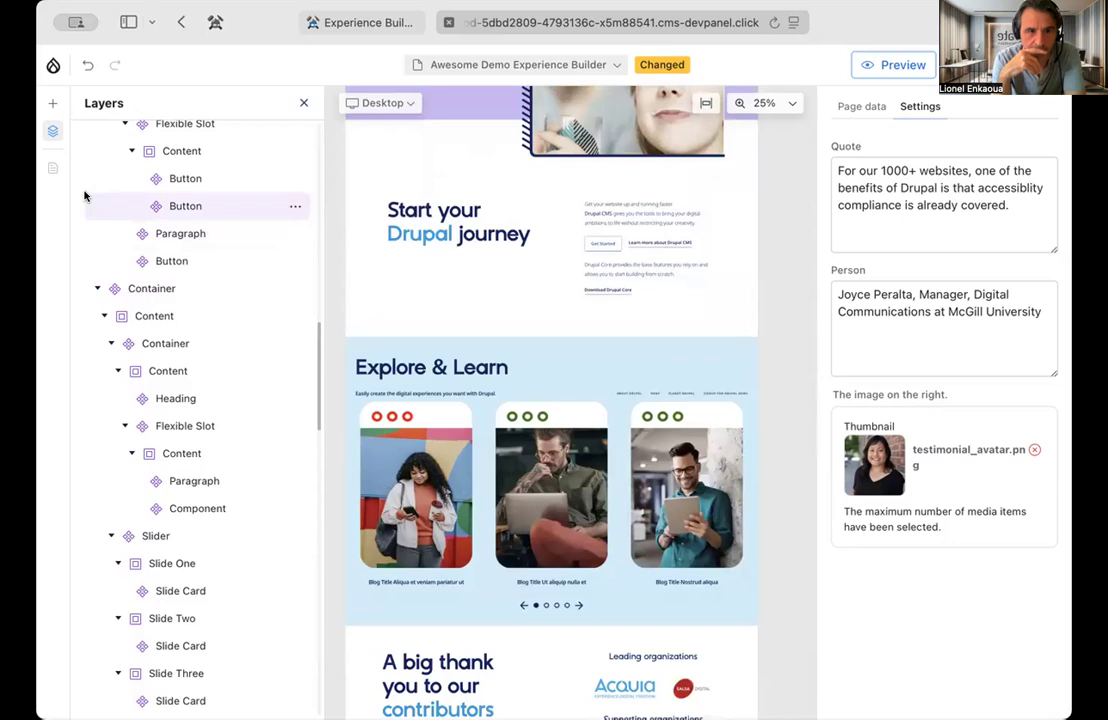
Browse the components available in the library and preview the Case Study component
{"action": "left_click", "coordinate": [52, 106]}
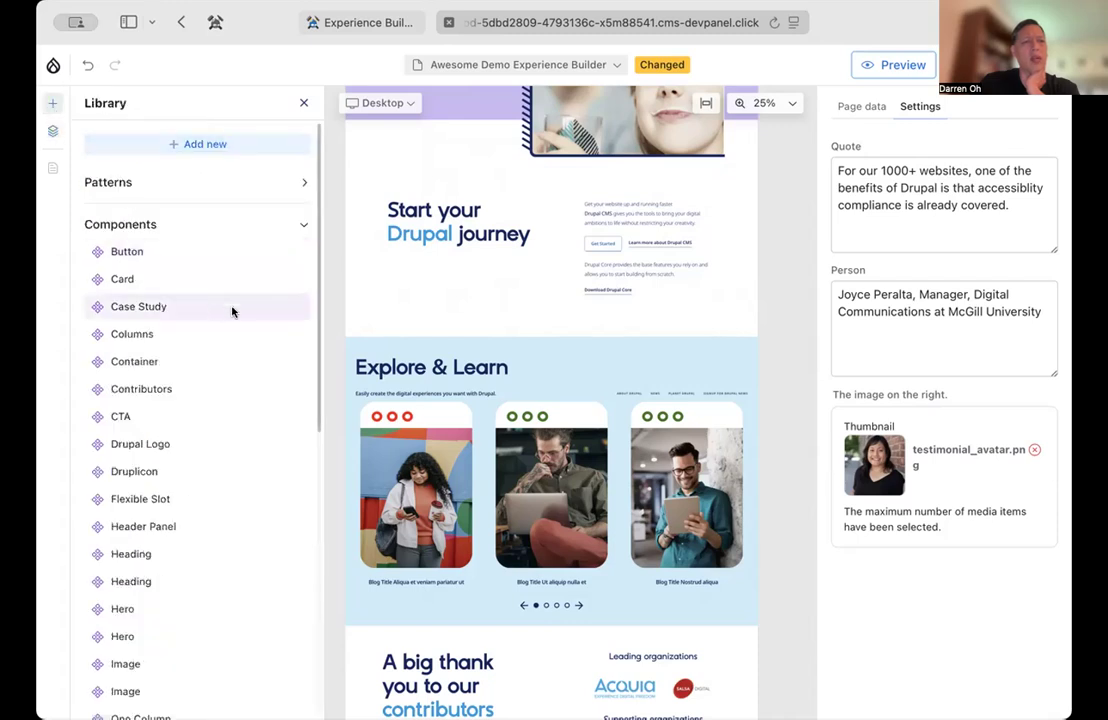
{"action": "scroll", "coordinate": [238, 297], "scroll_direction": "down", "scroll_amount": 2}
{"action": "scroll", "coordinate": [239, 297], "scroll_direction": "down", "scroll_amount": 2}
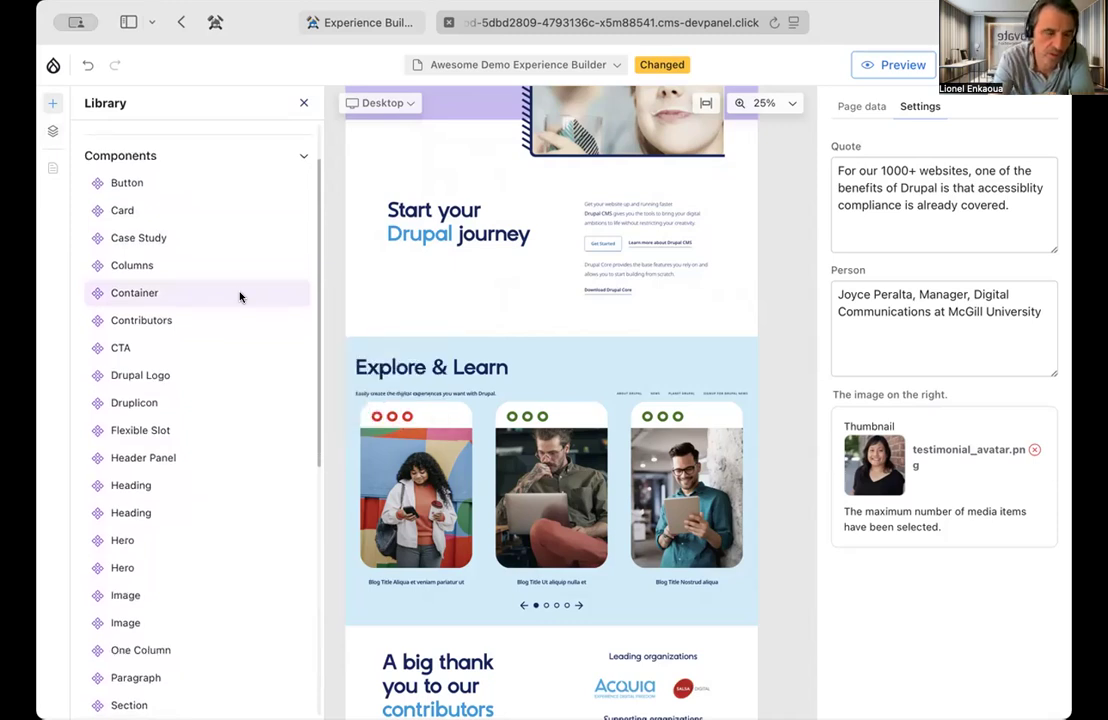
{"action": "left_click", "coordinate": [53, 134]}
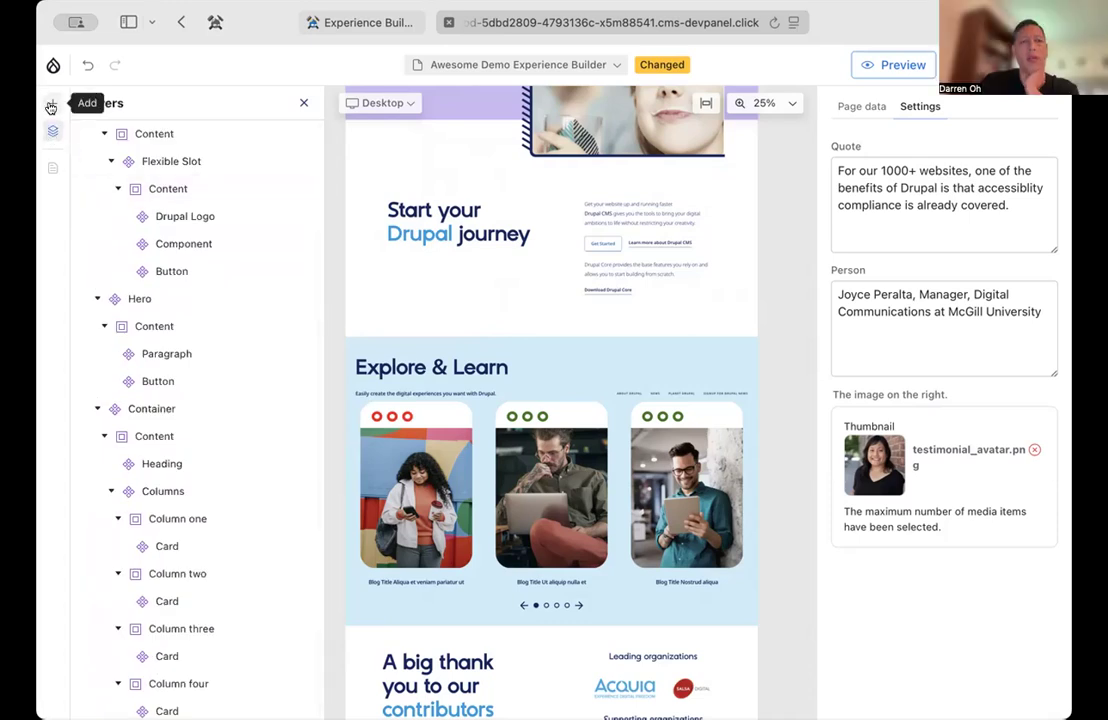
{"action": "left_click", "coordinate": [53, 103]}
{"action": "mouse_move", "coordinate": [173, 303]}
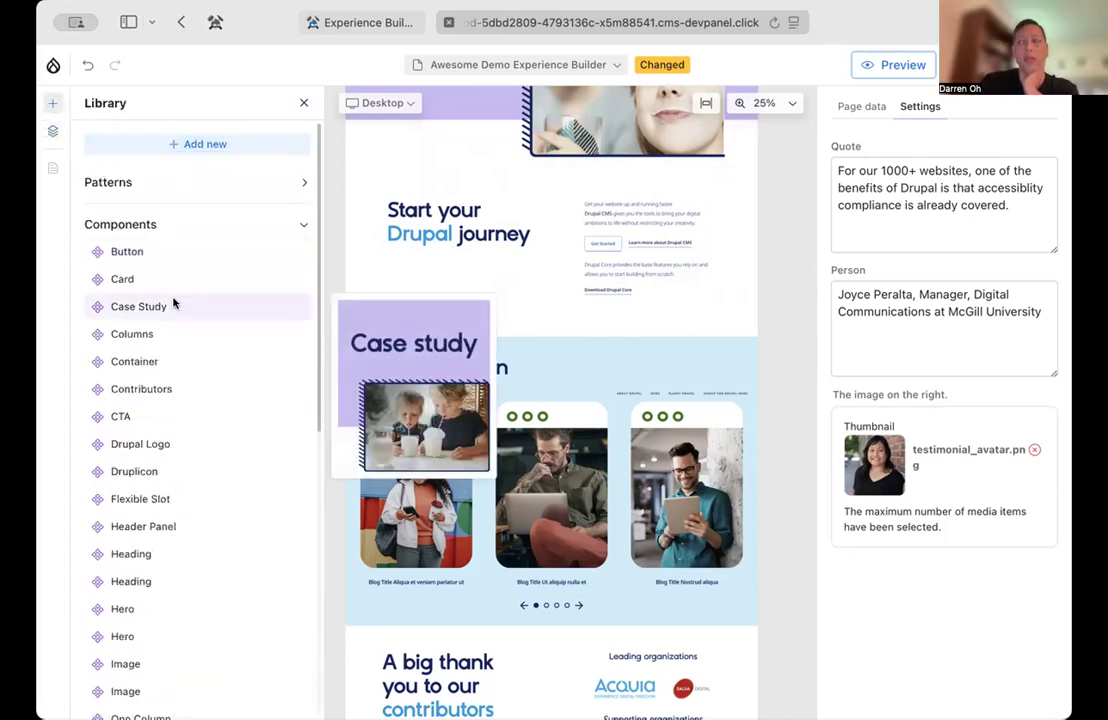
{"action": "scroll", "coordinate": [168, 358], "scroll_direction": "down", "scroll_amount": 3}
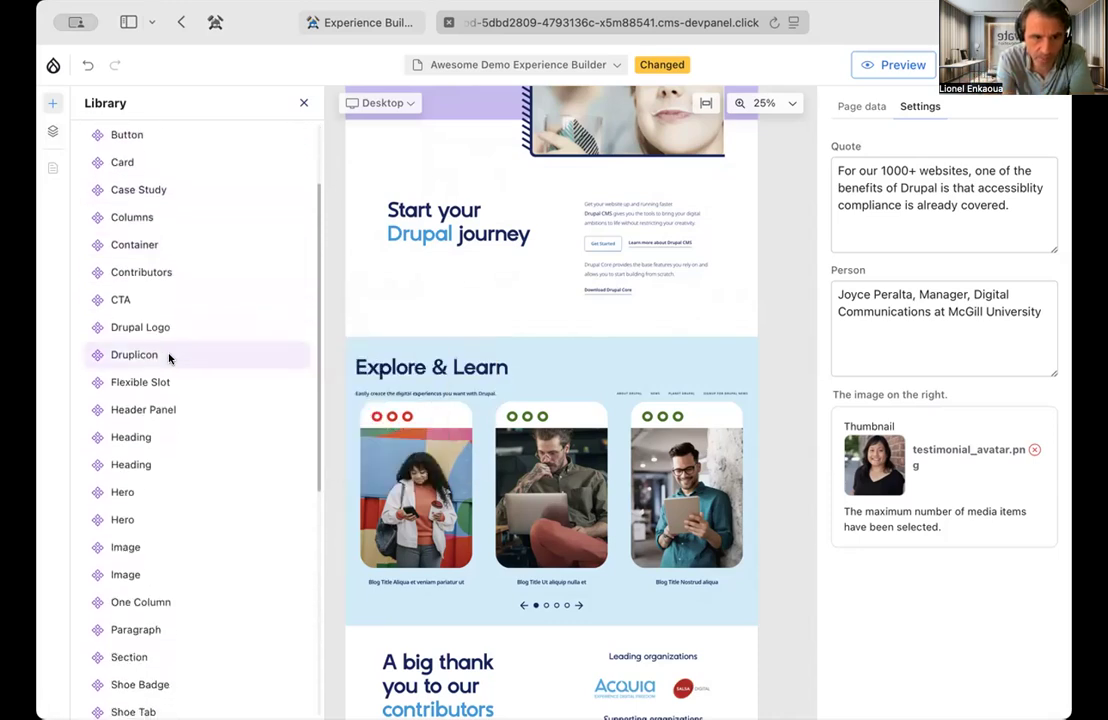
Try to place a Druplicon component between the "Start your Drupal journey" and "Explore & Learn" sections
{"action": "scroll", "coordinate": [168, 358], "scroll_direction": "down", "scroll_amount": 2}
{"action": "left_click_drag", "start_coordinate": [125, 273], "coordinate": [433, 339]}
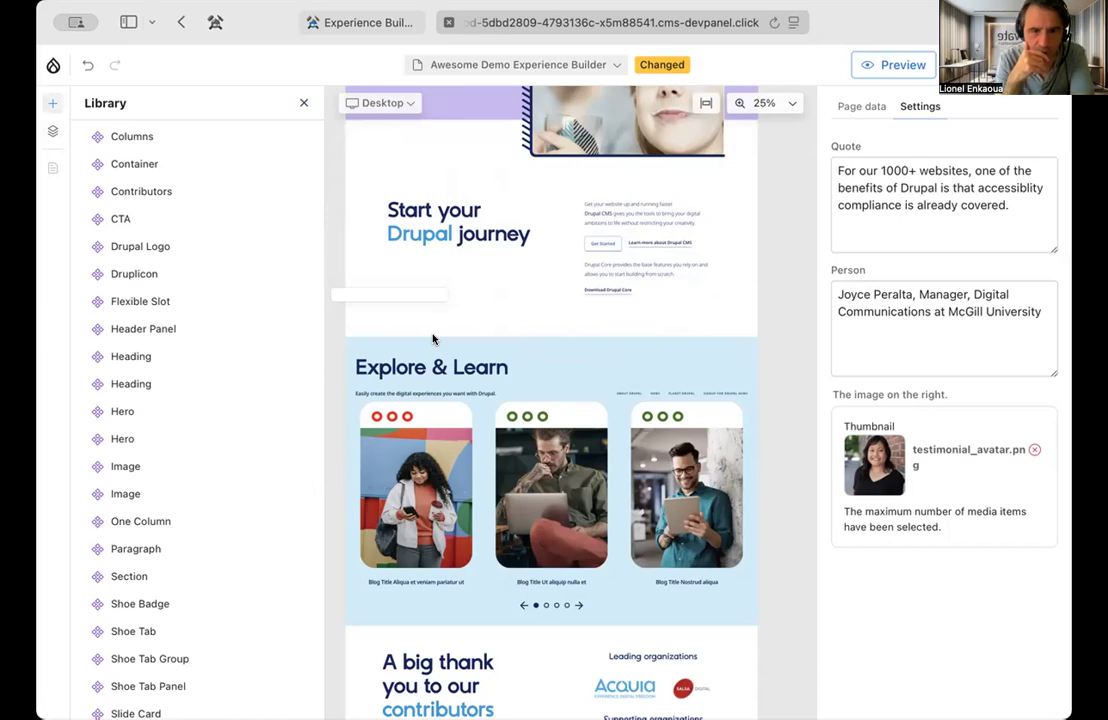
{"action": "mouse_move", "coordinate": [141, 272]}
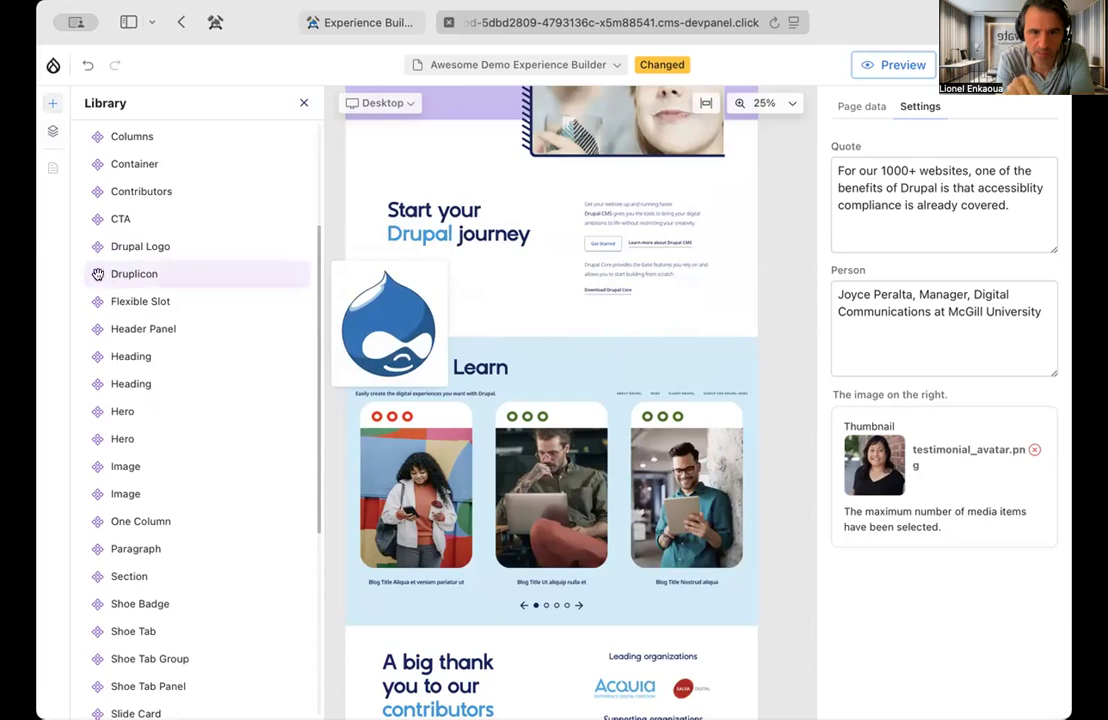
{"action": "left_click_drag", "start_coordinate": [145, 272], "coordinate": [538, 277]}
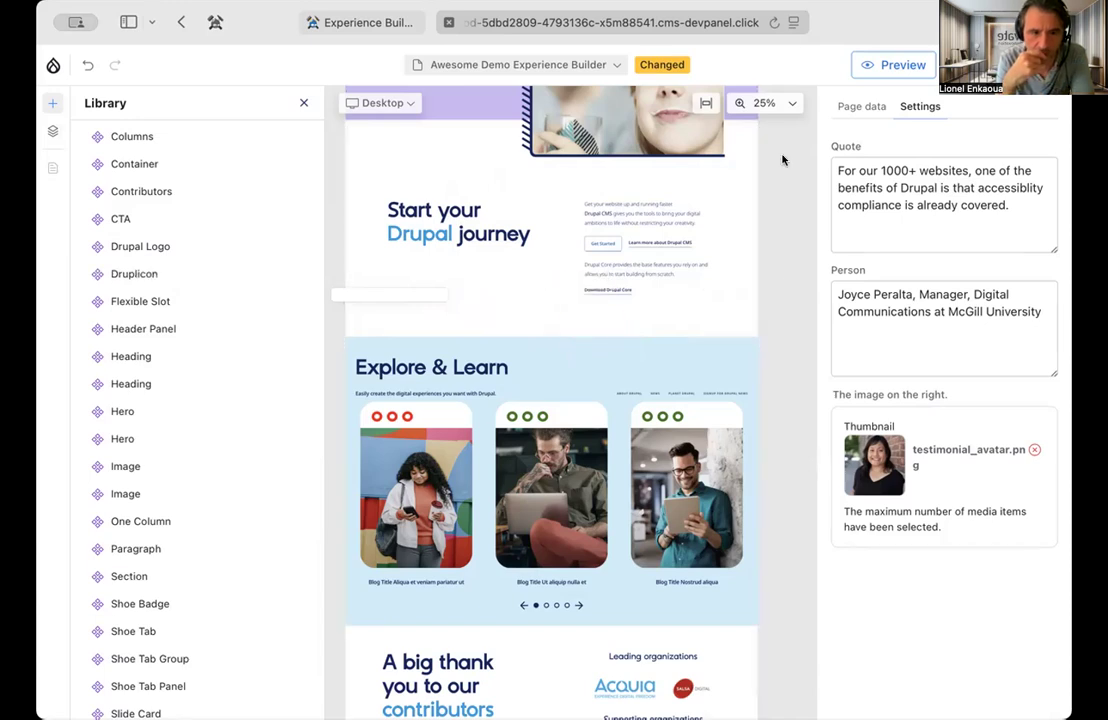
Reload the editor and create a new blank page
{"action": "right_click", "coordinate": [772, 24]}
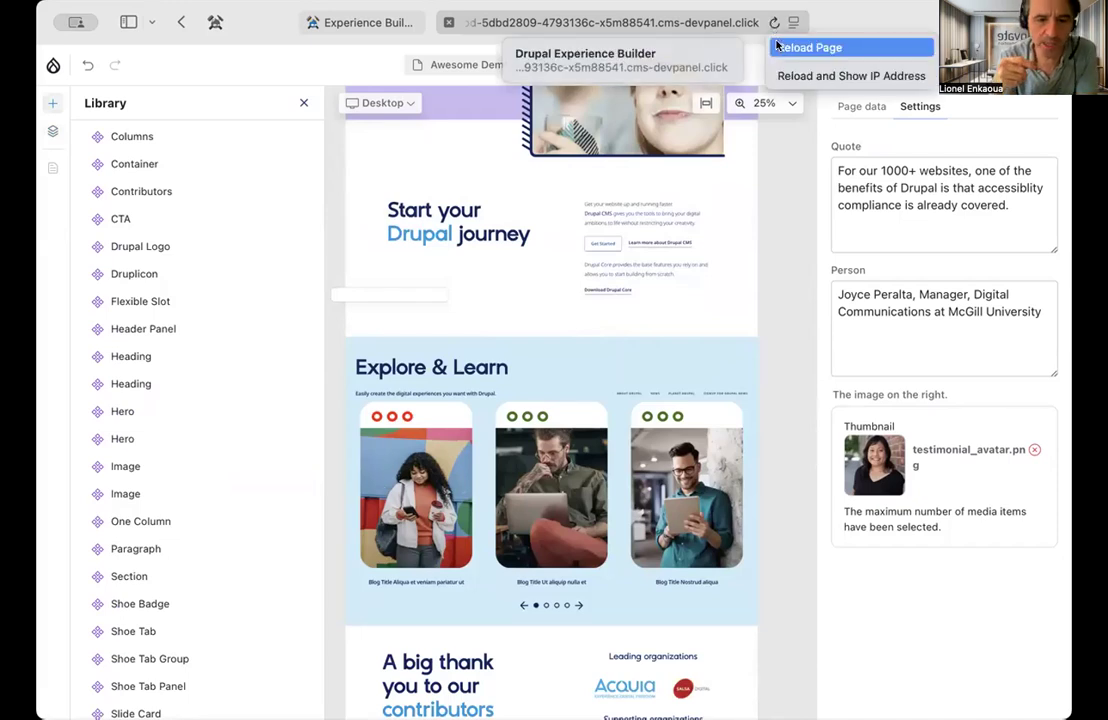
{"action": "left_click", "coordinate": [784, 47]}
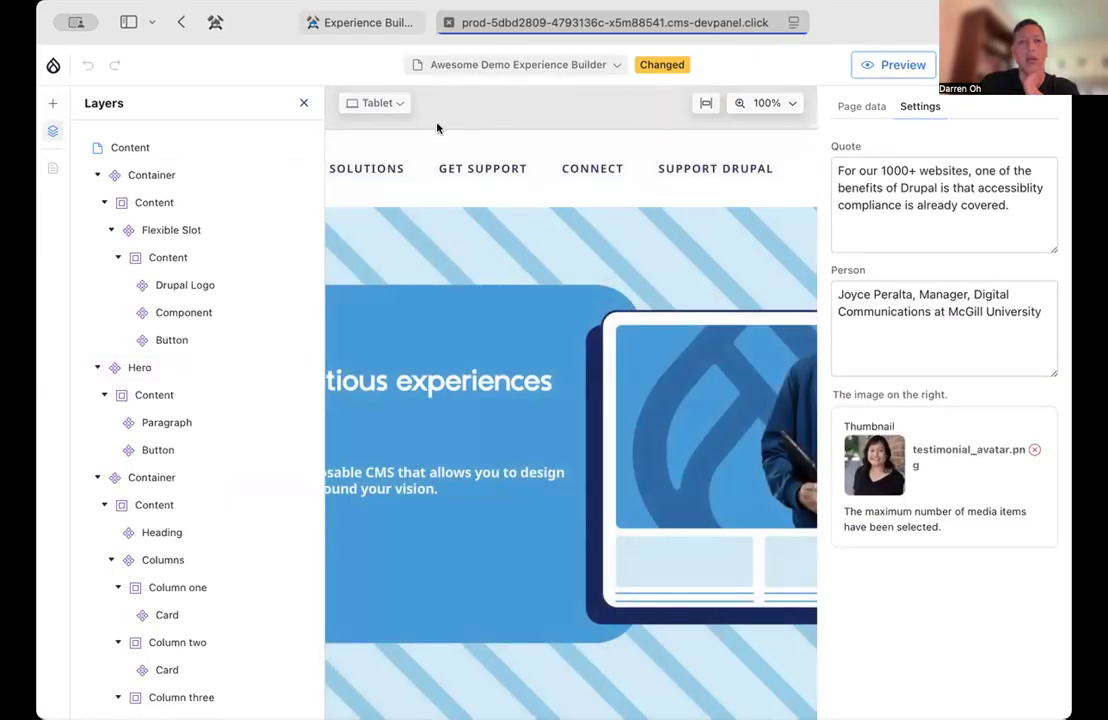
{"action": "left_click", "coordinate": [556, 64]}
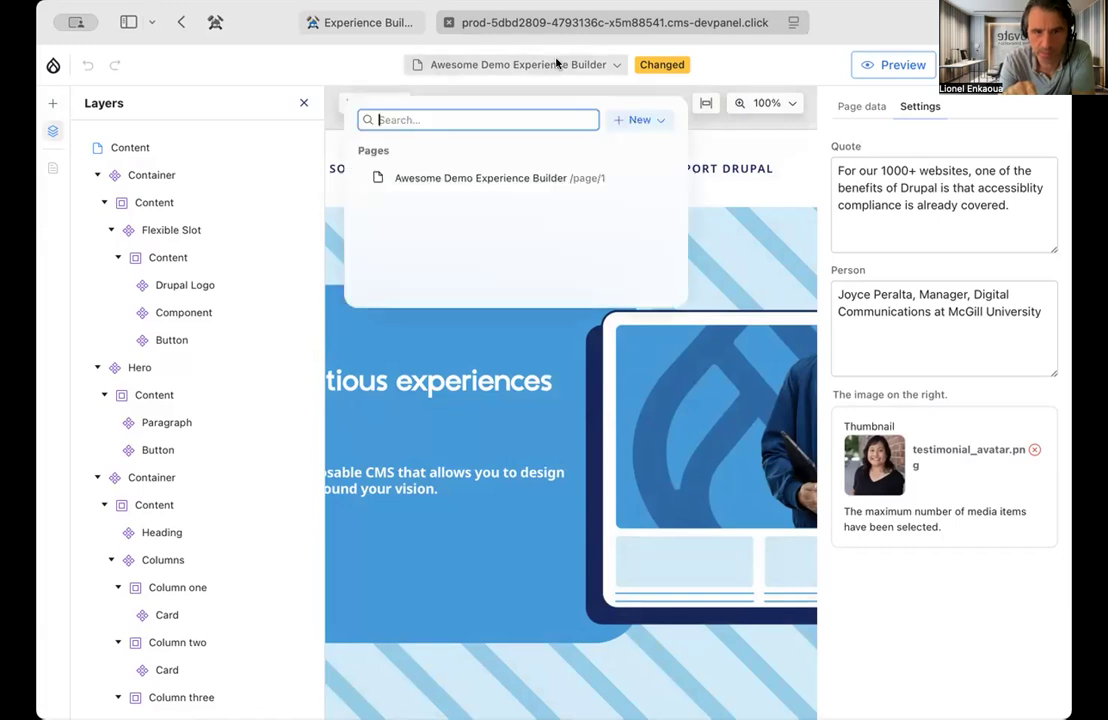
{"action": "left_click", "coordinate": [617, 120]}
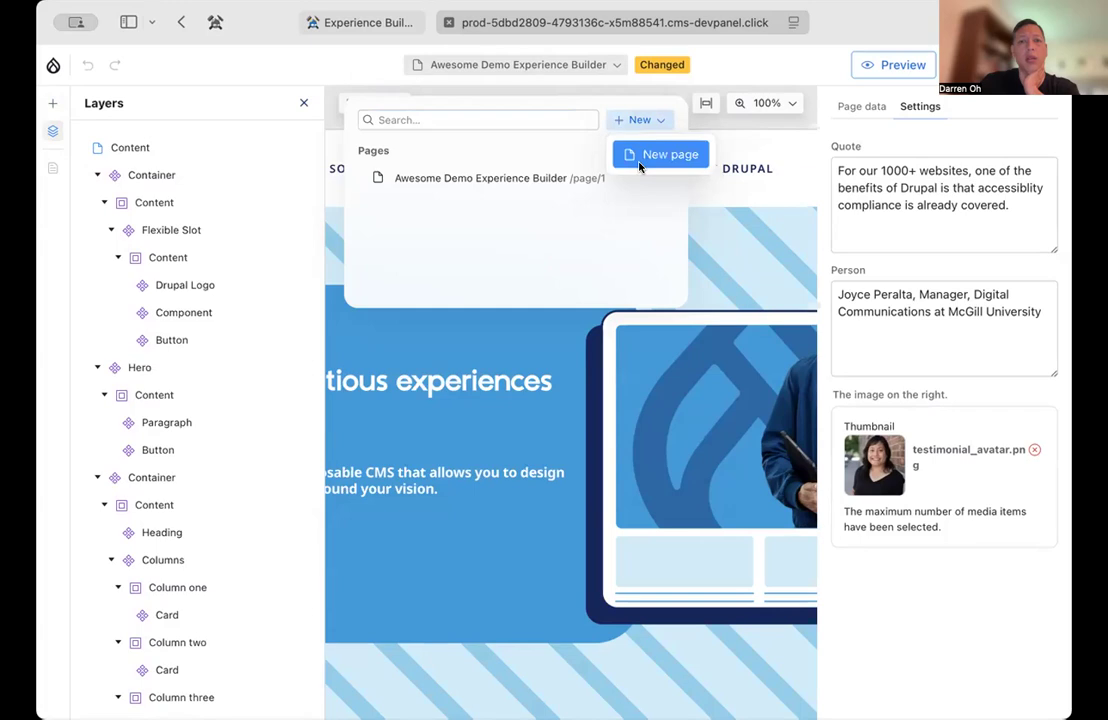
{"action": "left_click", "coordinate": [625, 152]}
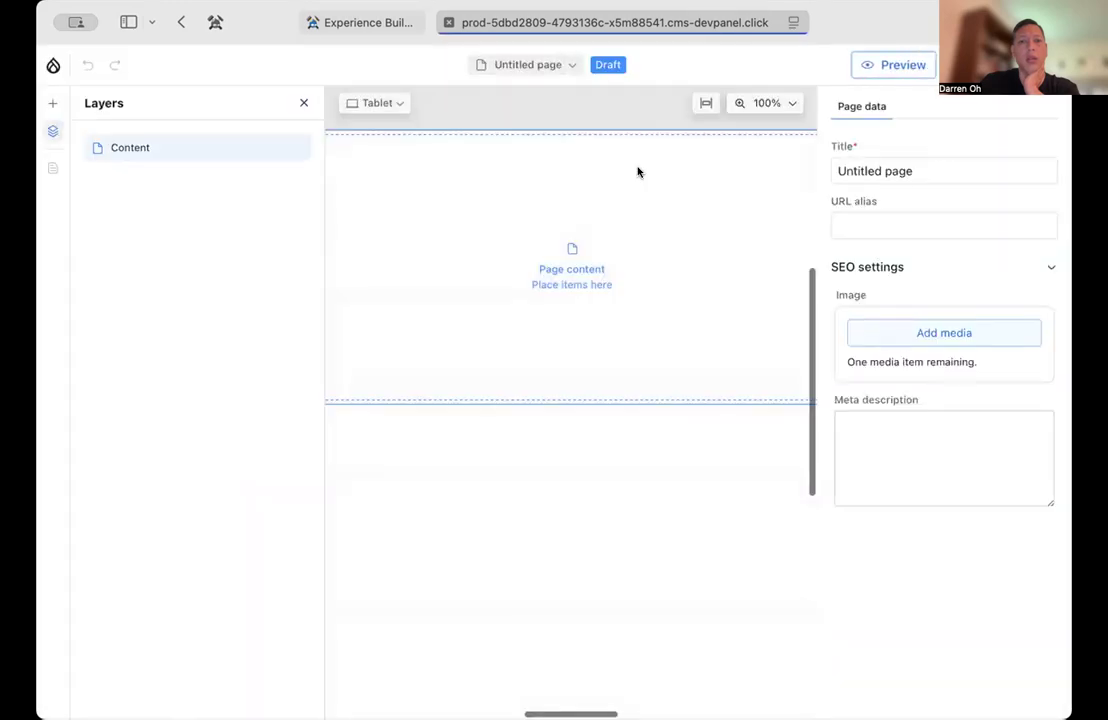
Add a Drupal Logo component to the blank page and check it in the full-width preview before returning to editing
{"action": "left_click", "coordinate": [50, 105]}
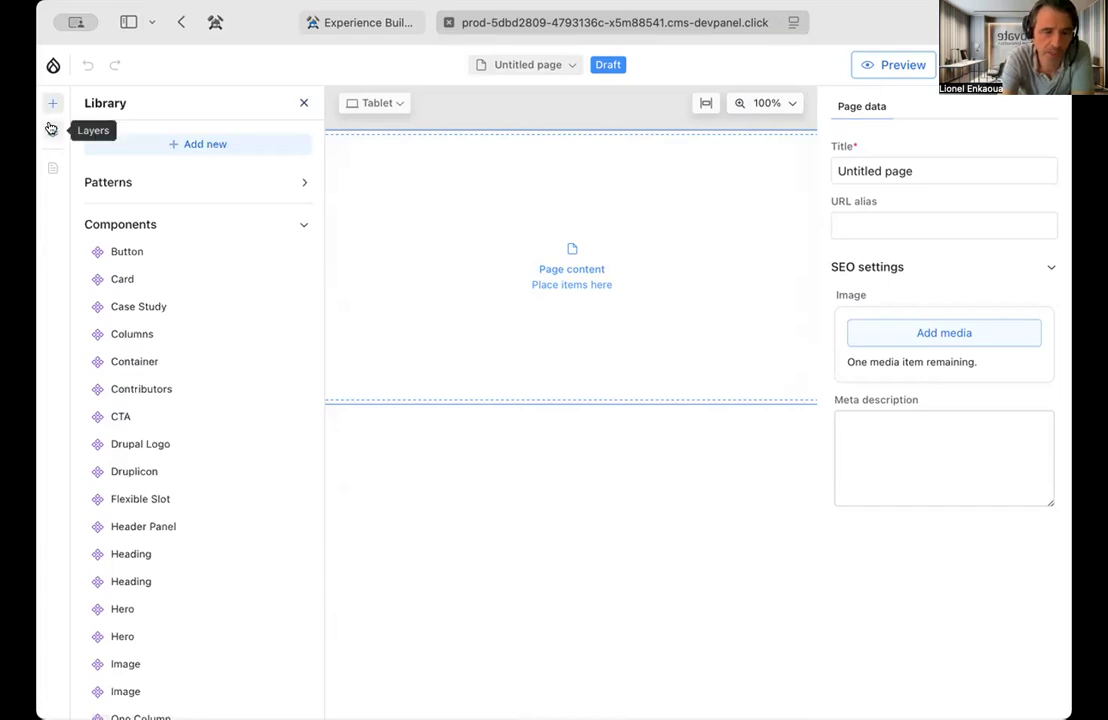
{"action": "left_click_drag", "start_coordinate": [262, 430], "coordinate": [490, 319]}
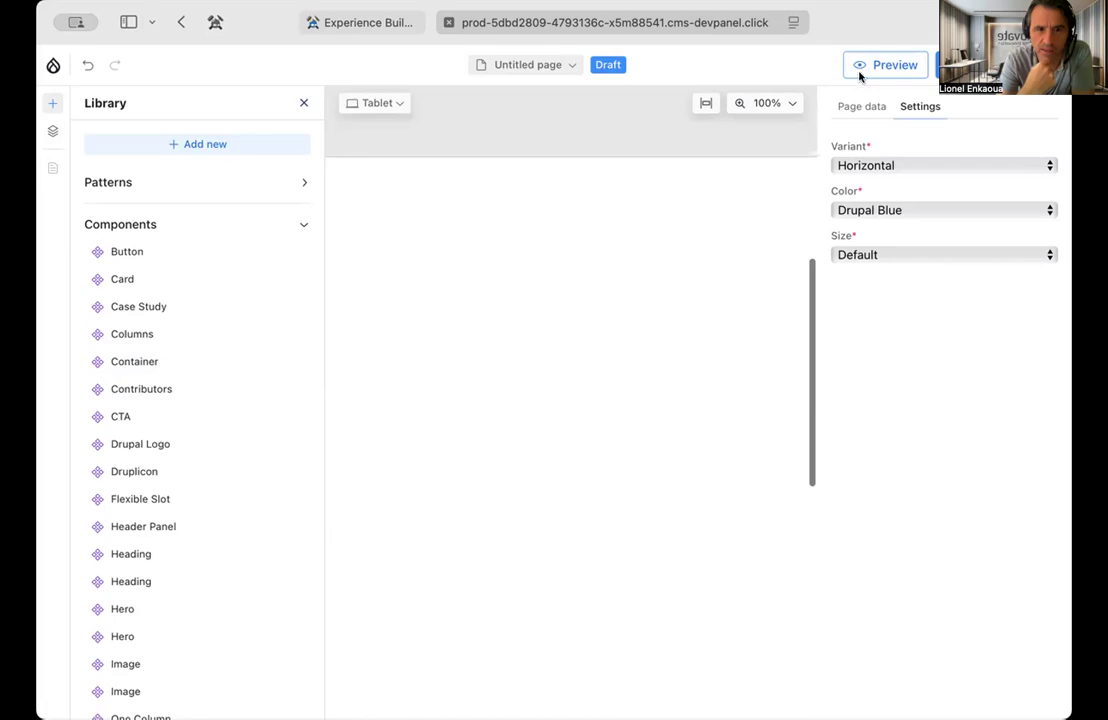
{"action": "left_click", "coordinate": [885, 66]}
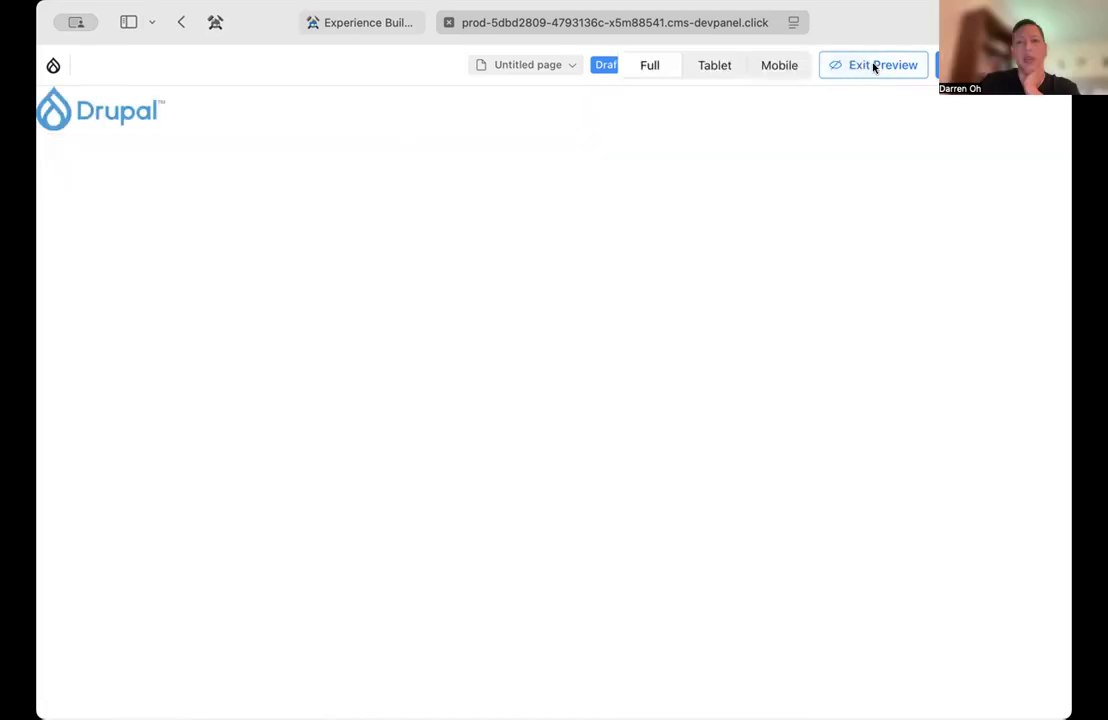
{"action": "left_click", "coordinate": [873, 66]}
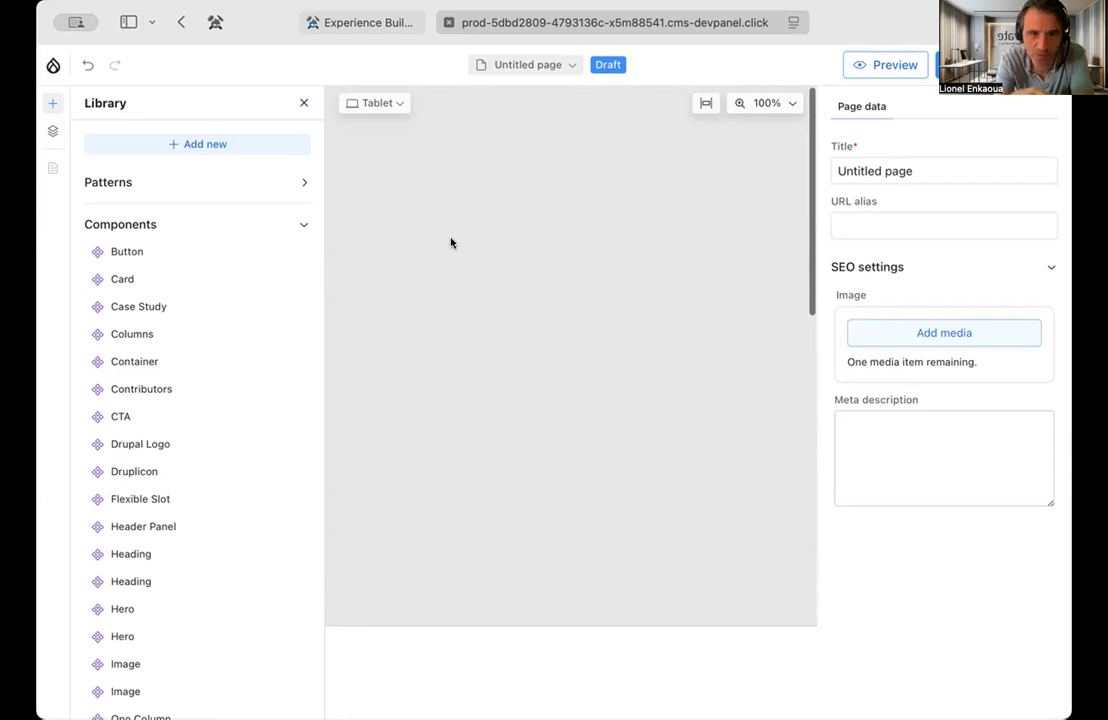
Try to add a Druplicon component below the logo and check the page's layer structure
{"action": "mouse_move", "coordinate": [140, 441]}
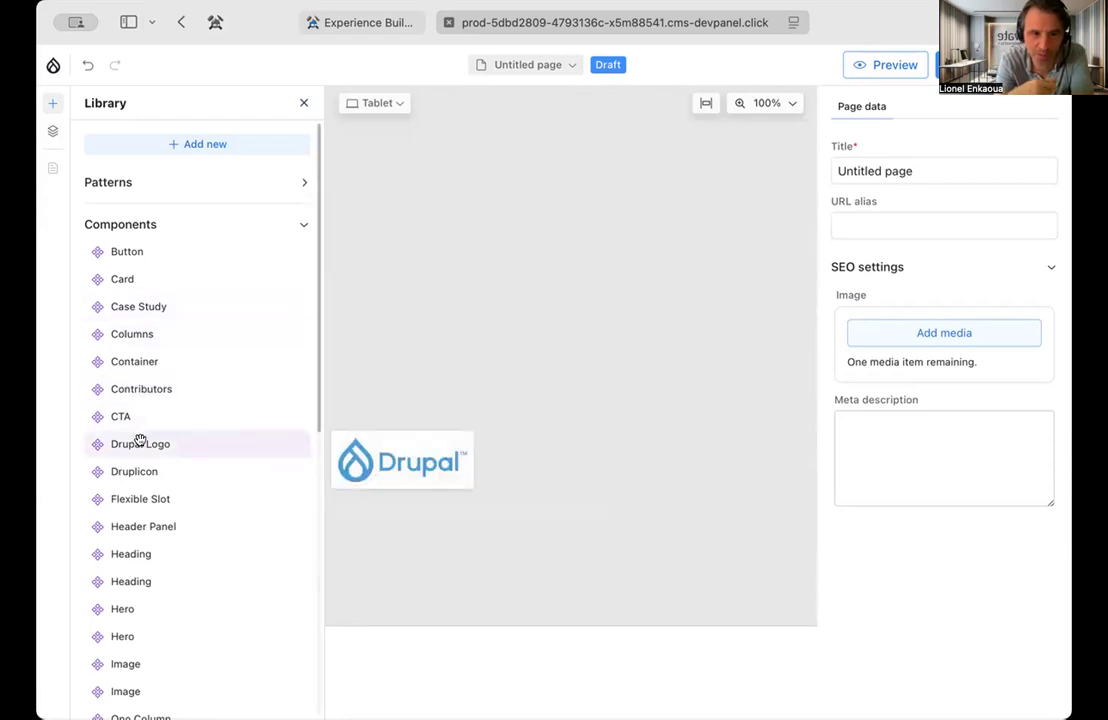
{"action": "mouse_move", "coordinate": [135, 467]}
{"action": "left_click_drag", "start_coordinate": [135, 467], "coordinate": [526, 288]}
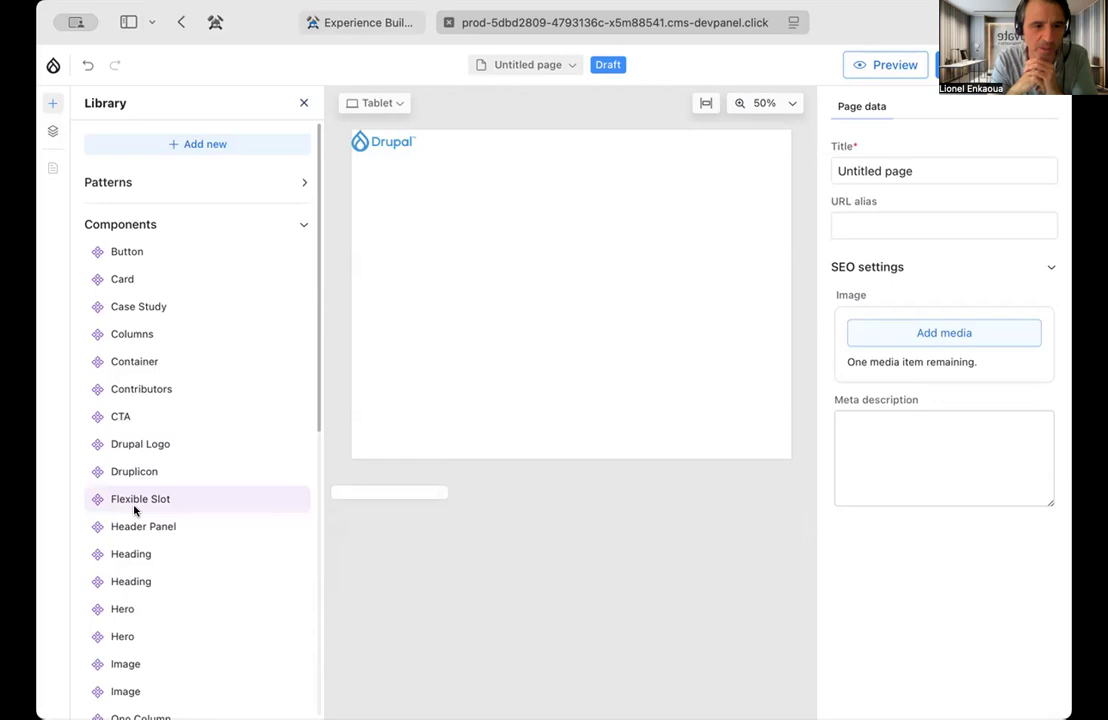
{"action": "scroll", "coordinate": [132, 500], "scroll_direction": "down", "scroll_amount": 3}
{"action": "left_click_drag", "start_coordinate": [140, 338], "coordinate": [418, 234]}
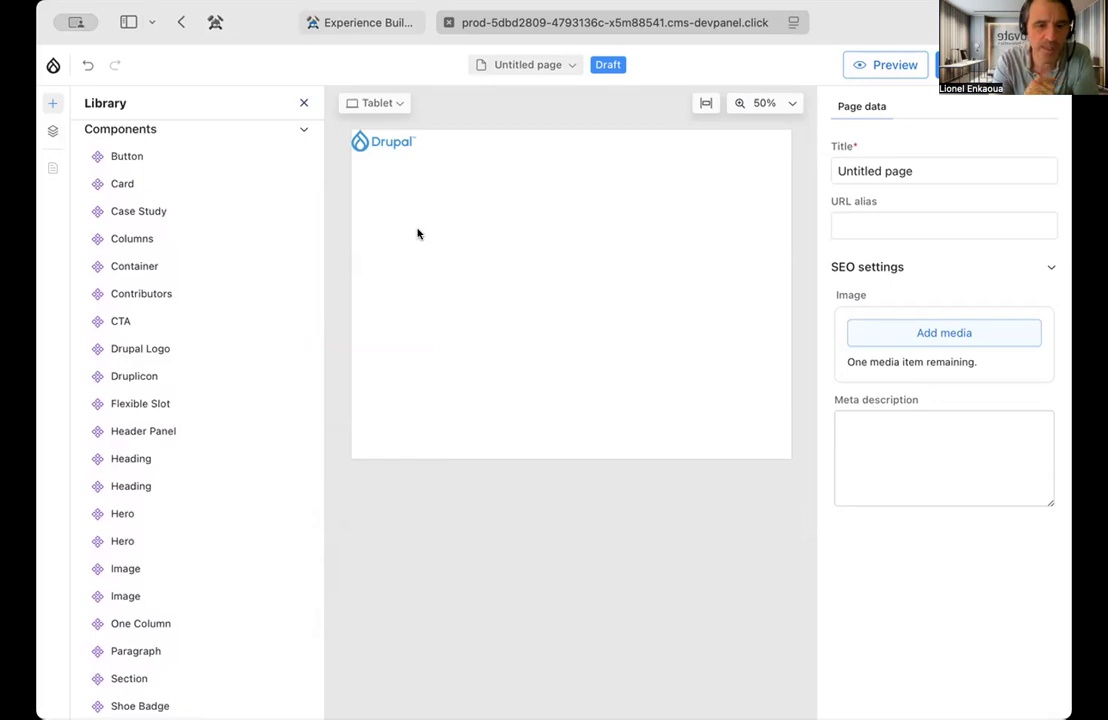
{"action": "left_click", "coordinate": [53, 131]}
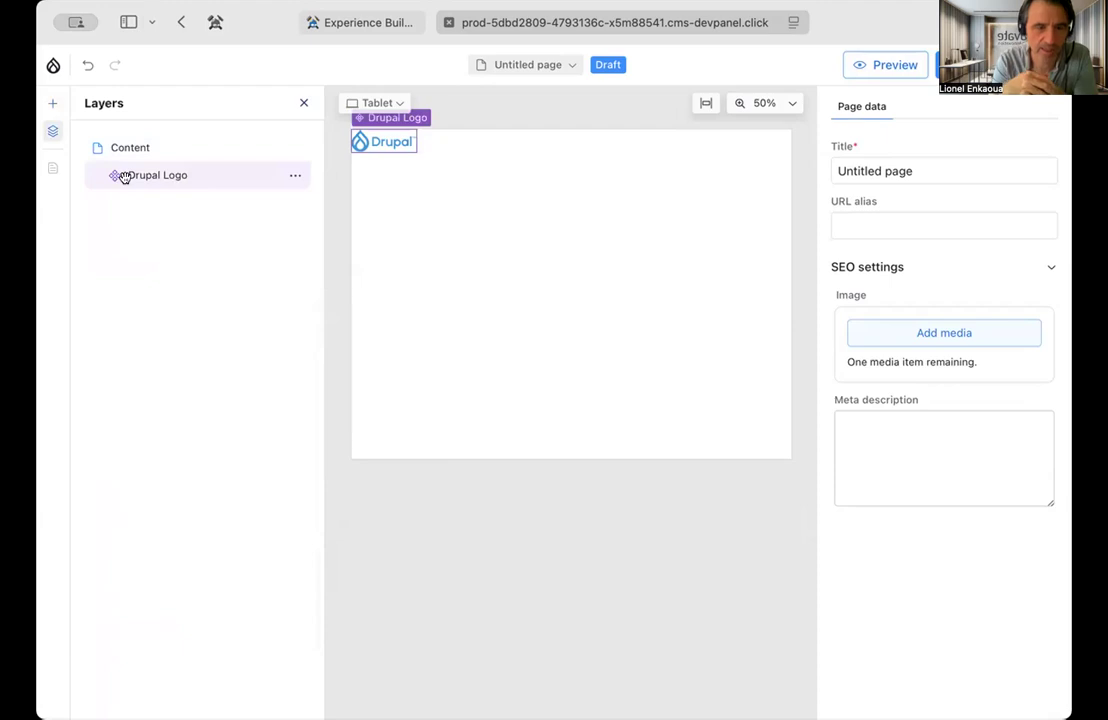
Add a Flexible Slot component from the library to the page containing the Drupal Logo
{"action": "left_click", "coordinate": [53, 104]}
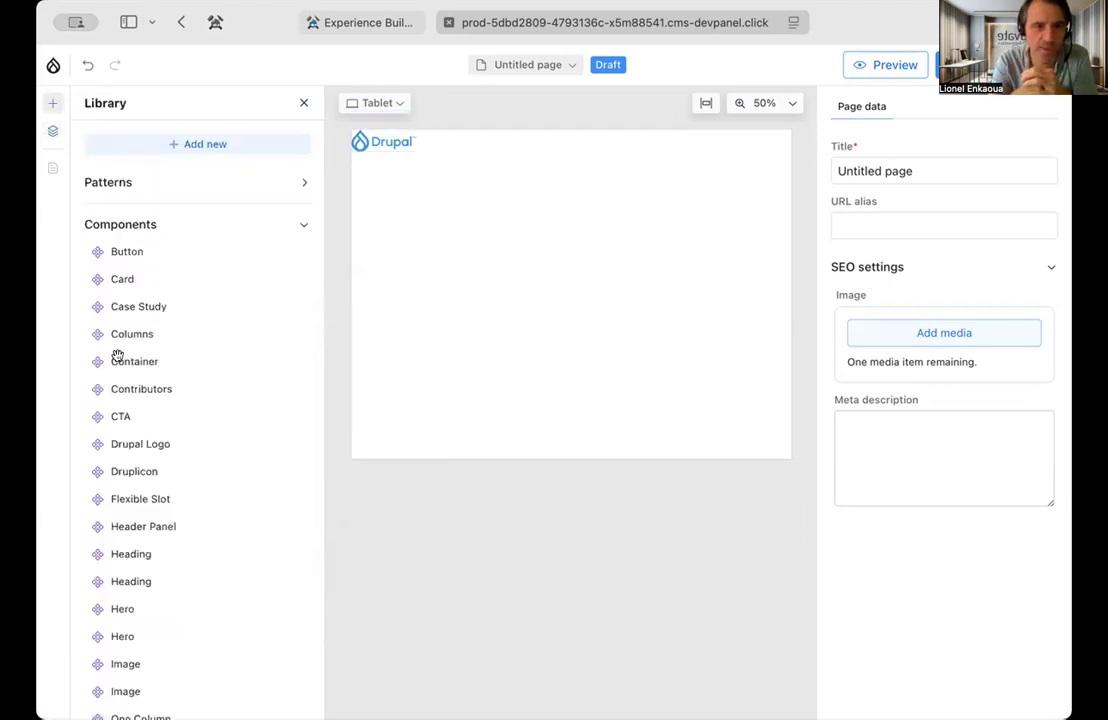
{"action": "left_click", "coordinate": [136, 501]}
{"action": "left_click_drag", "start_coordinate": [136, 501], "coordinate": [482, 312]}
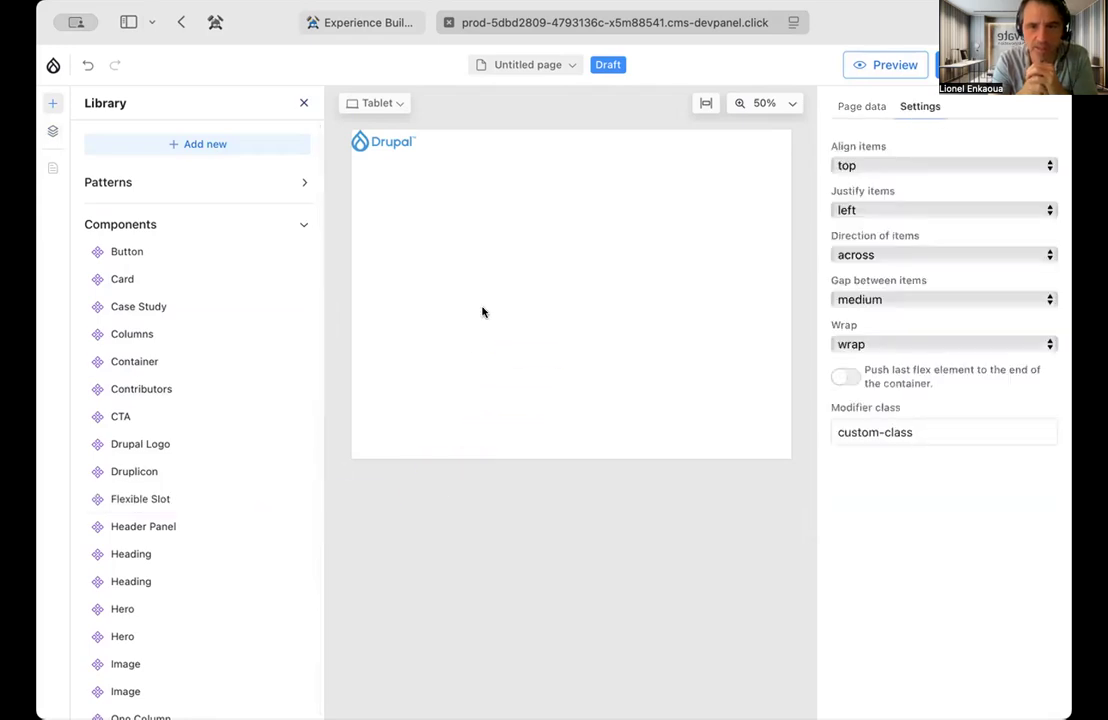
Delete the Drupal Logo component from the page
{"action": "left_click", "coordinate": [383, 147]}
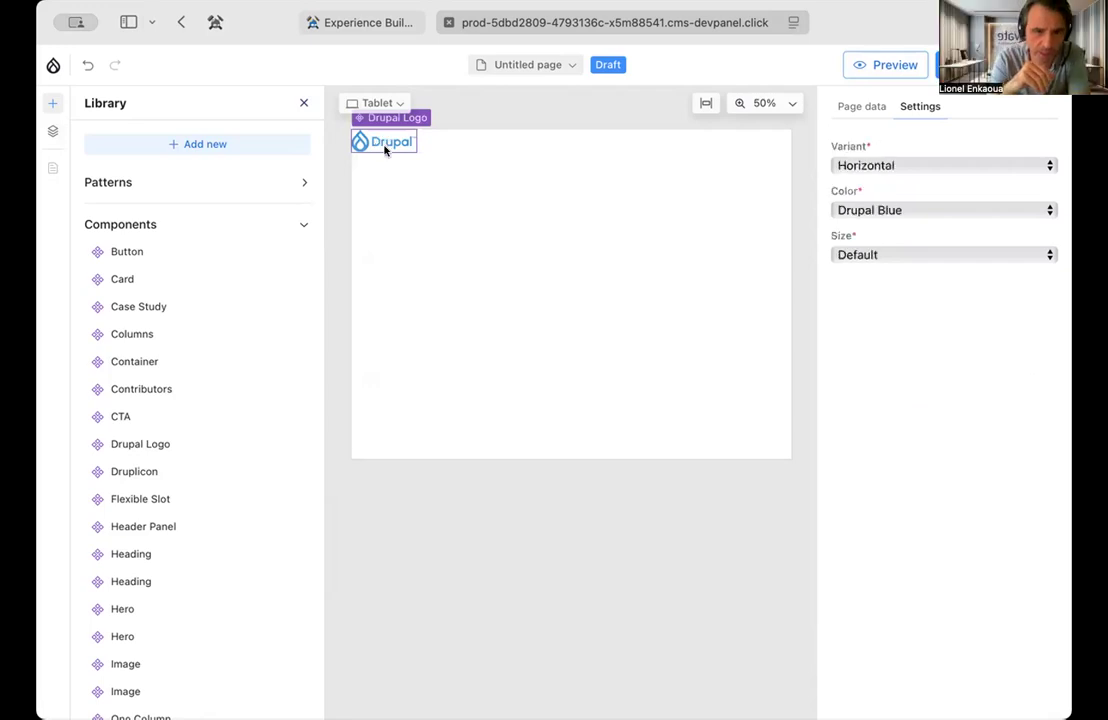
{"action": "right_click", "coordinate": [381, 133]}
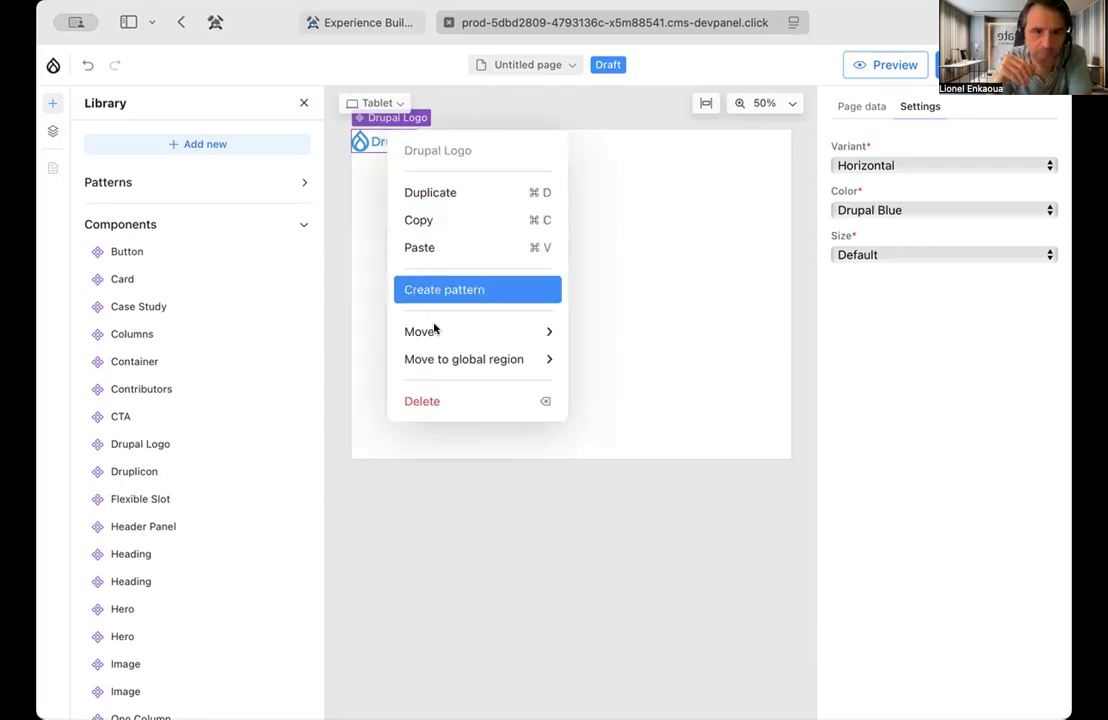
{"action": "left_click", "coordinate": [437, 399]}
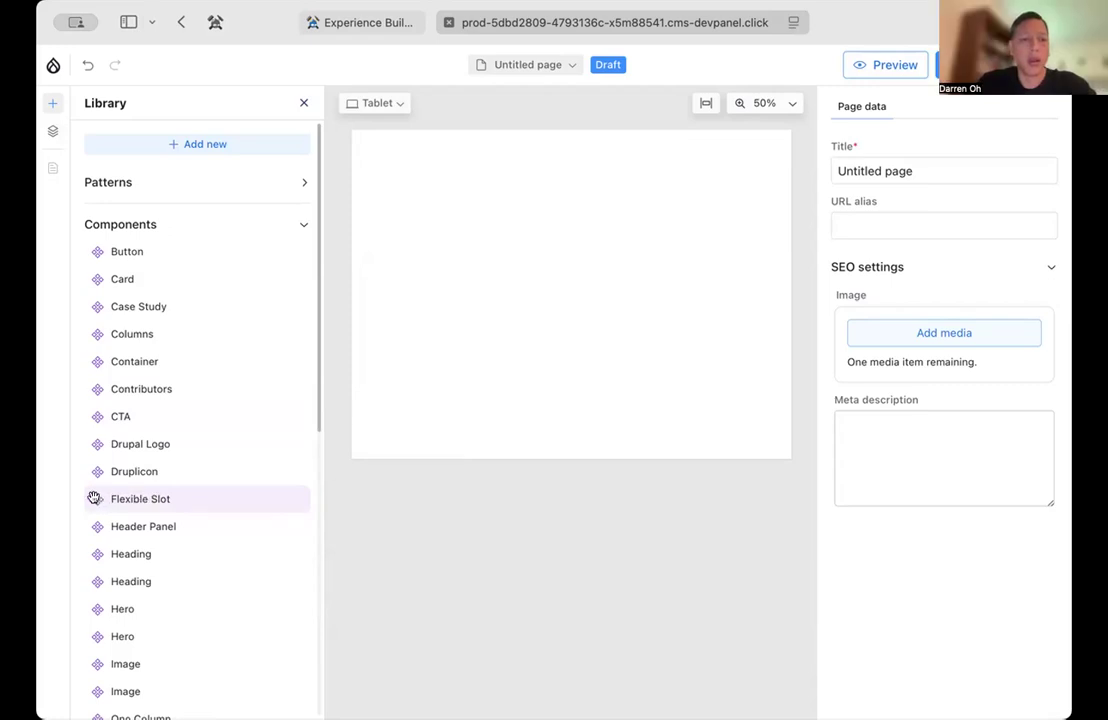
Add another Flexible Slot to the page and delete the lower of the two Flexible Slots from the layers
{"action": "left_click_drag", "start_coordinate": [93, 498], "coordinate": [460, 220]}
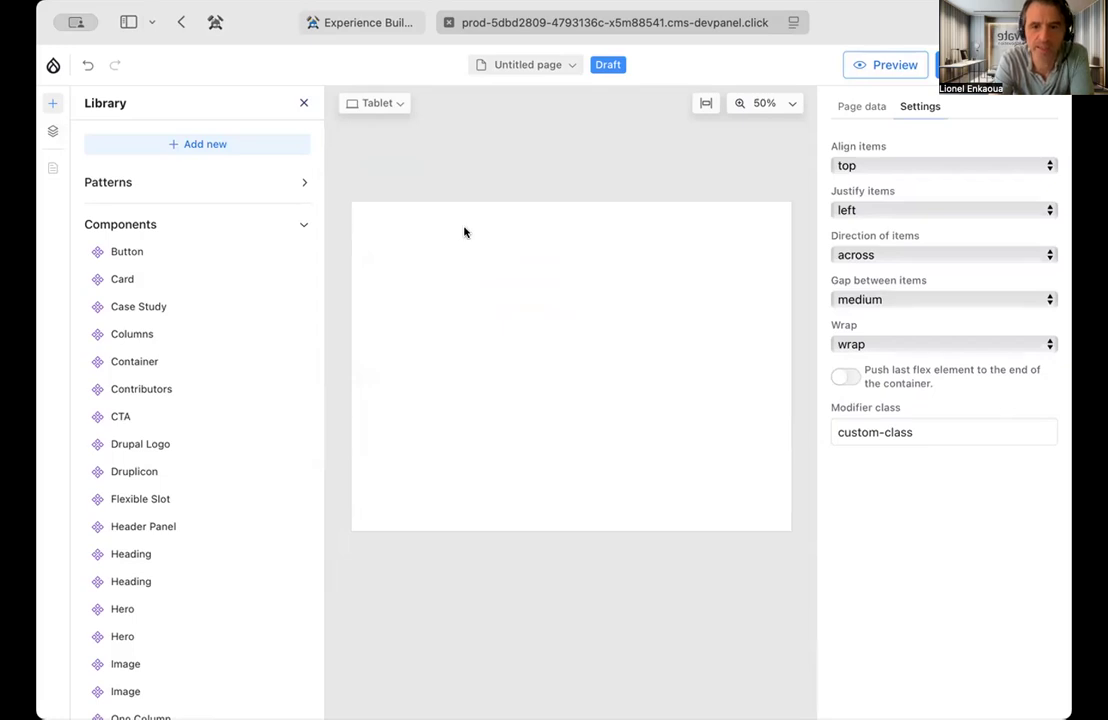
{"action": "left_click", "coordinate": [51, 130]}
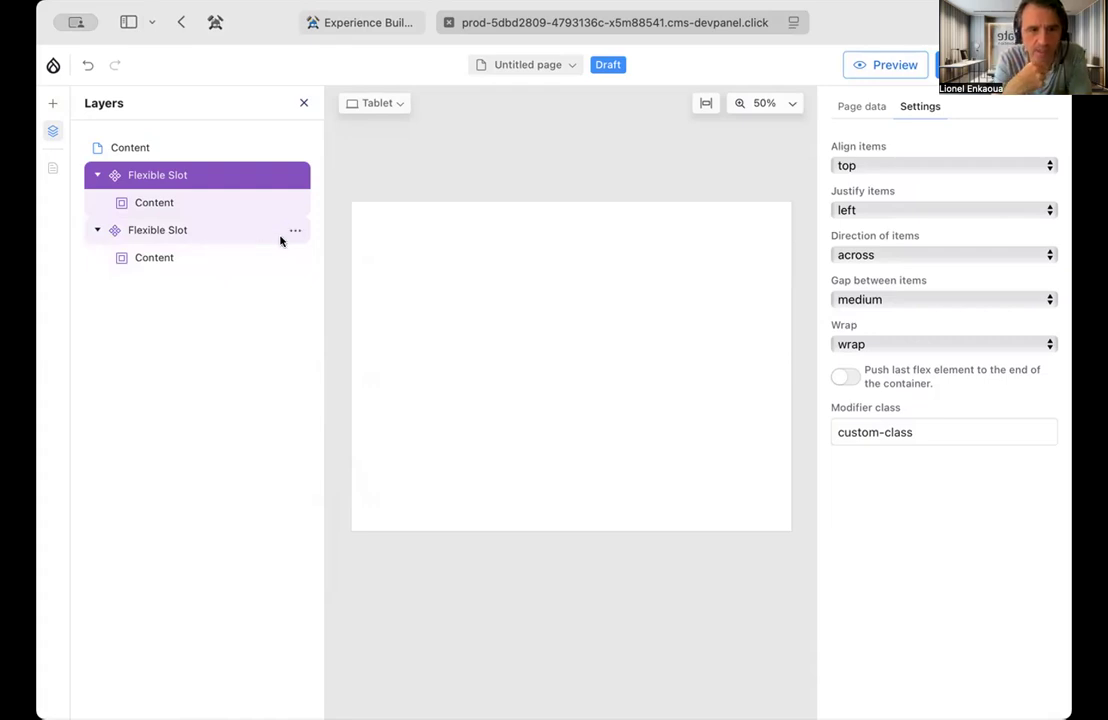
{"action": "left_click", "coordinate": [297, 231]}
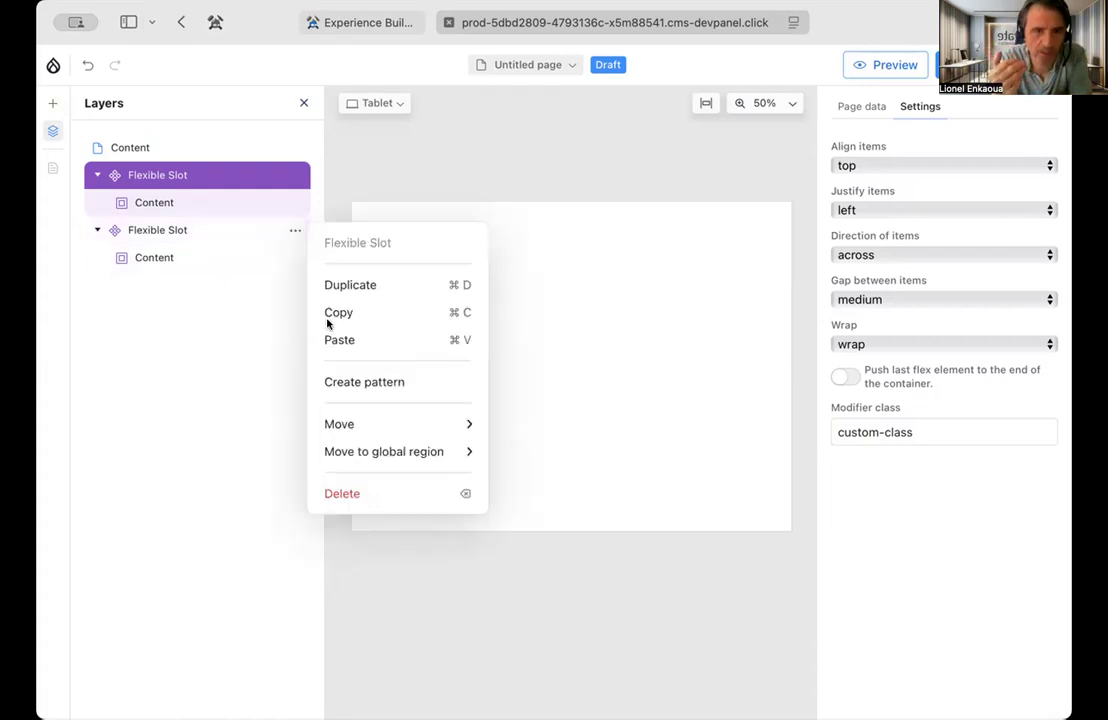
{"action": "left_click", "coordinate": [375, 494]}
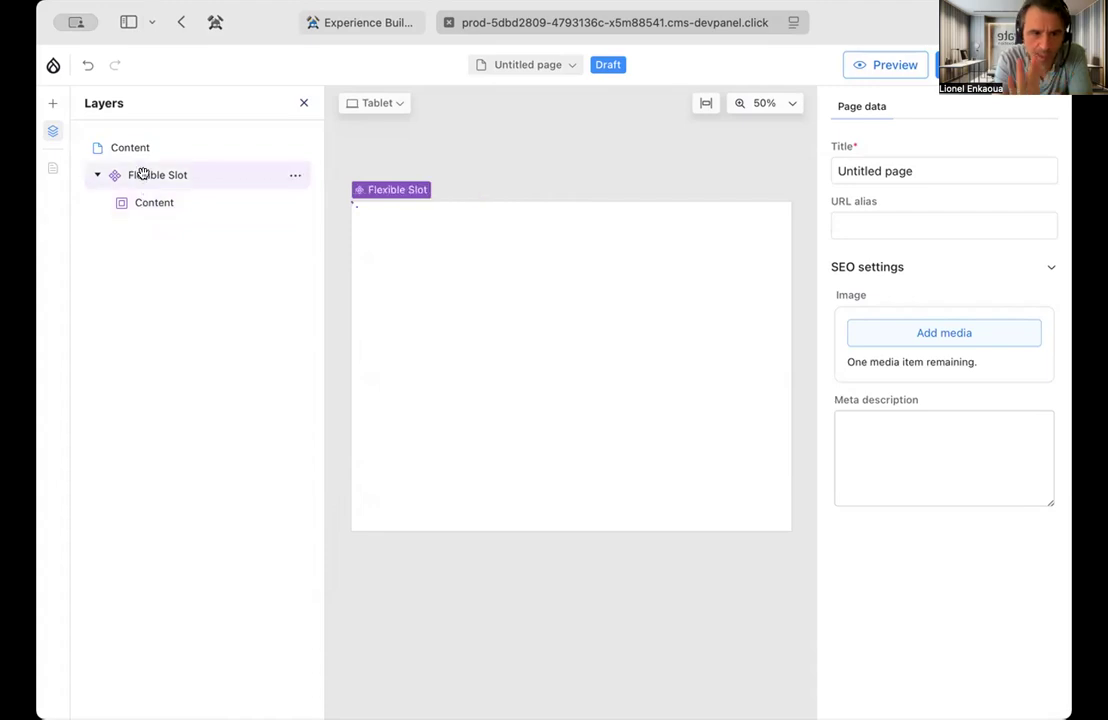
Add two Drupal Logo components to the page above the Flexible Slot
{"action": "left_click", "coordinate": [49, 104]}
{"action": "scroll", "coordinate": [223, 351], "scroll_direction": "down", "scroll_amount": 1}
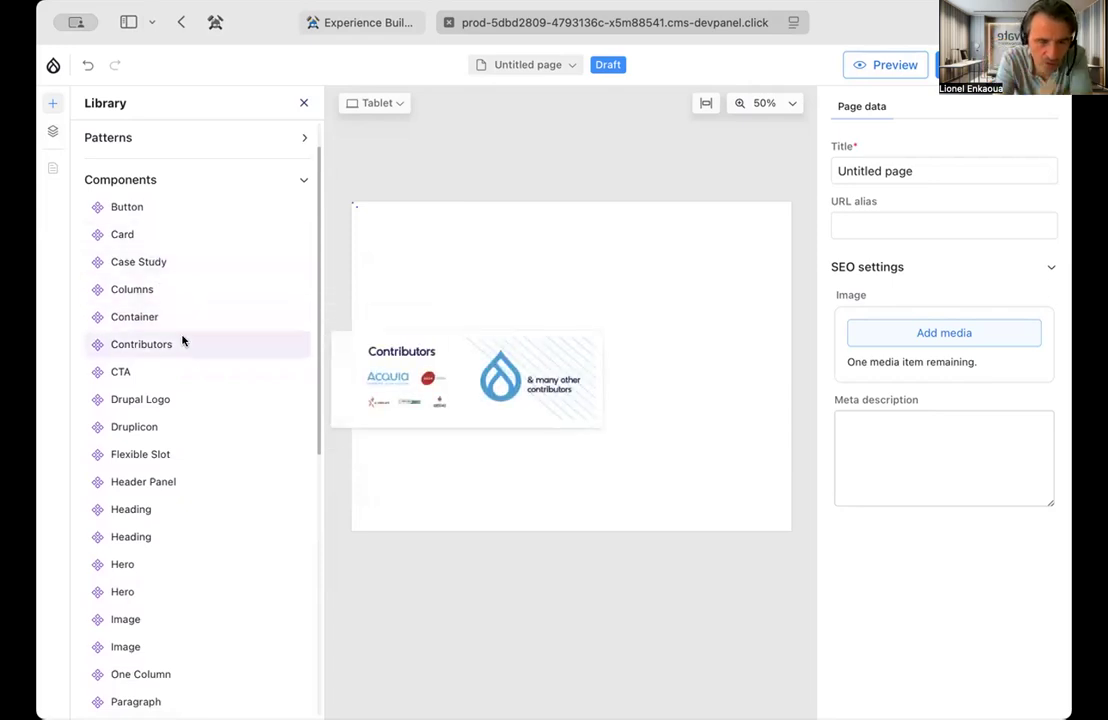
{"action": "scroll", "coordinate": [181, 343], "scroll_direction": "down", "scroll_amount": 1}
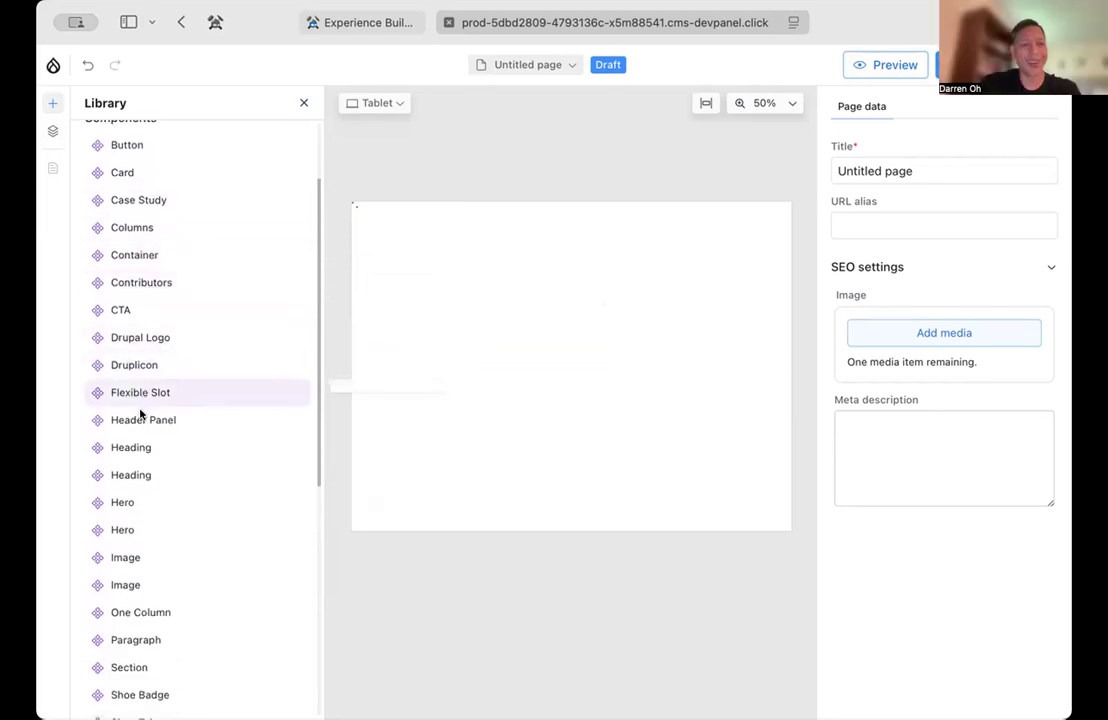
{"action": "left_click_drag", "start_coordinate": [138, 339], "coordinate": [368, 220]}
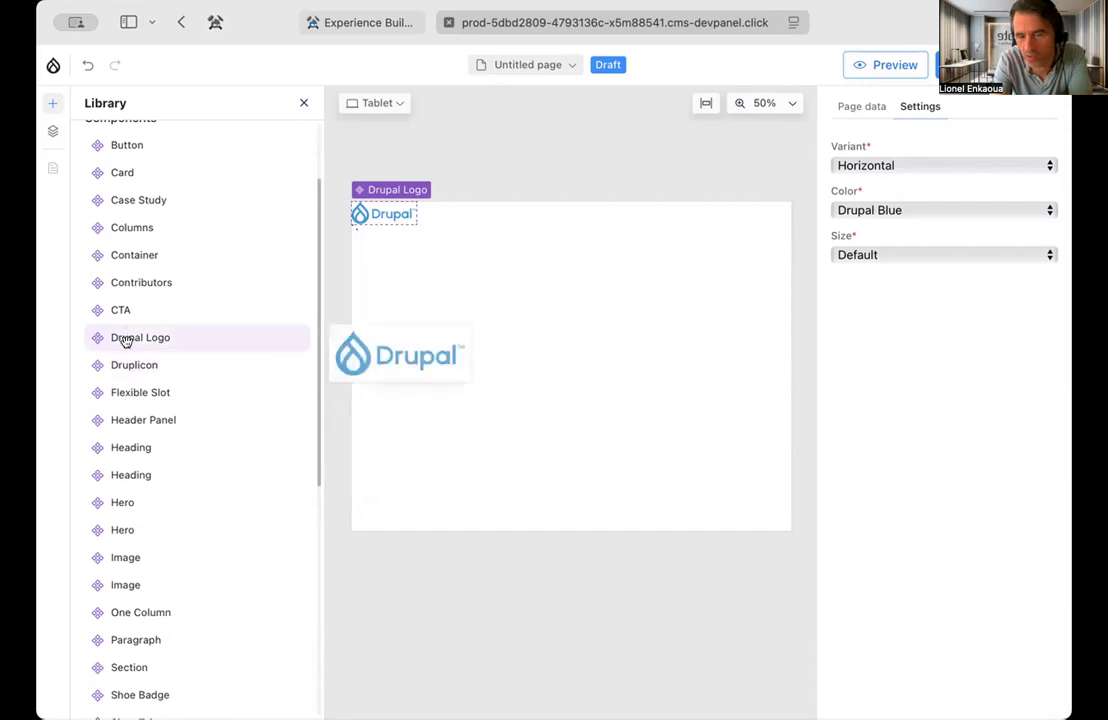
{"action": "left_click_drag", "start_coordinate": [126, 335], "coordinate": [455, 222]}
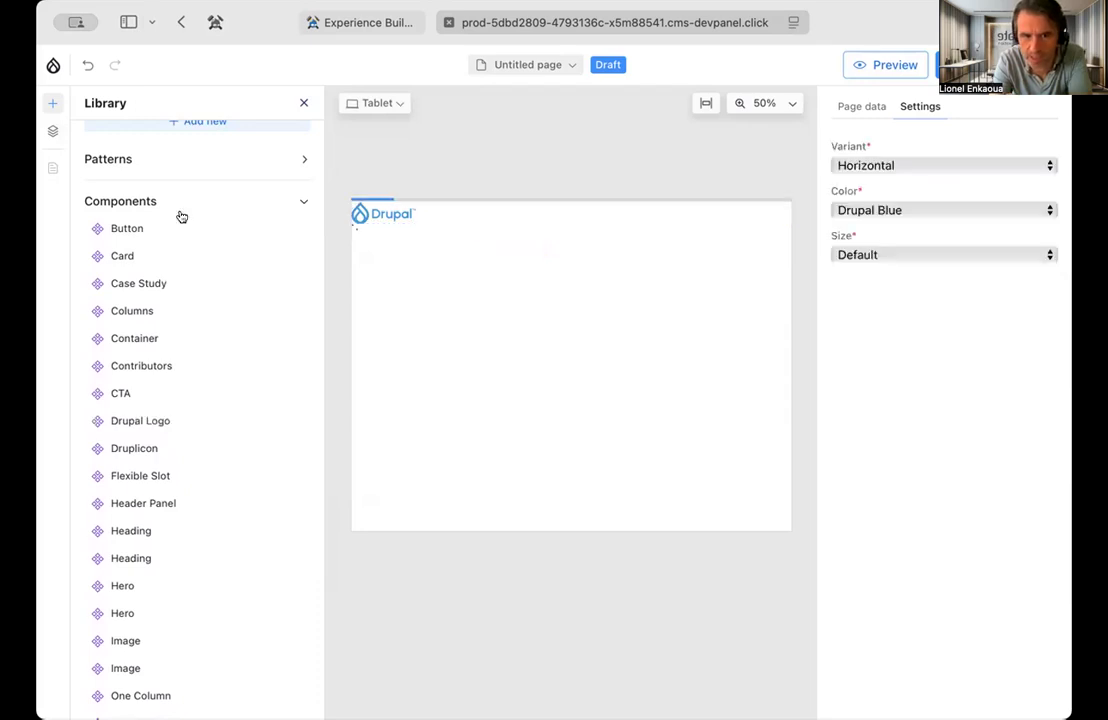
Move both Drupal Logo components into the Flexible Slot's Content in the layer structure
{"action": "left_click", "coordinate": [51, 131]}
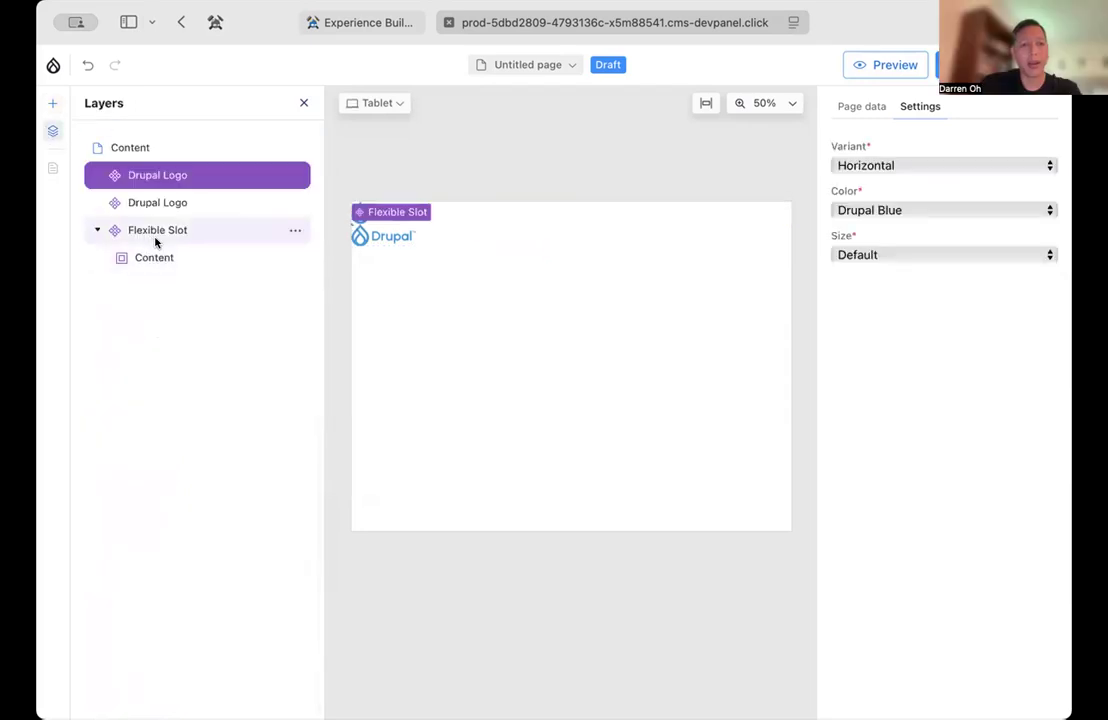
{"action": "left_click_drag", "start_coordinate": [146, 201], "coordinate": [158, 237]}
{"action": "left_click_drag", "start_coordinate": [100, 165], "coordinate": [171, 270]}
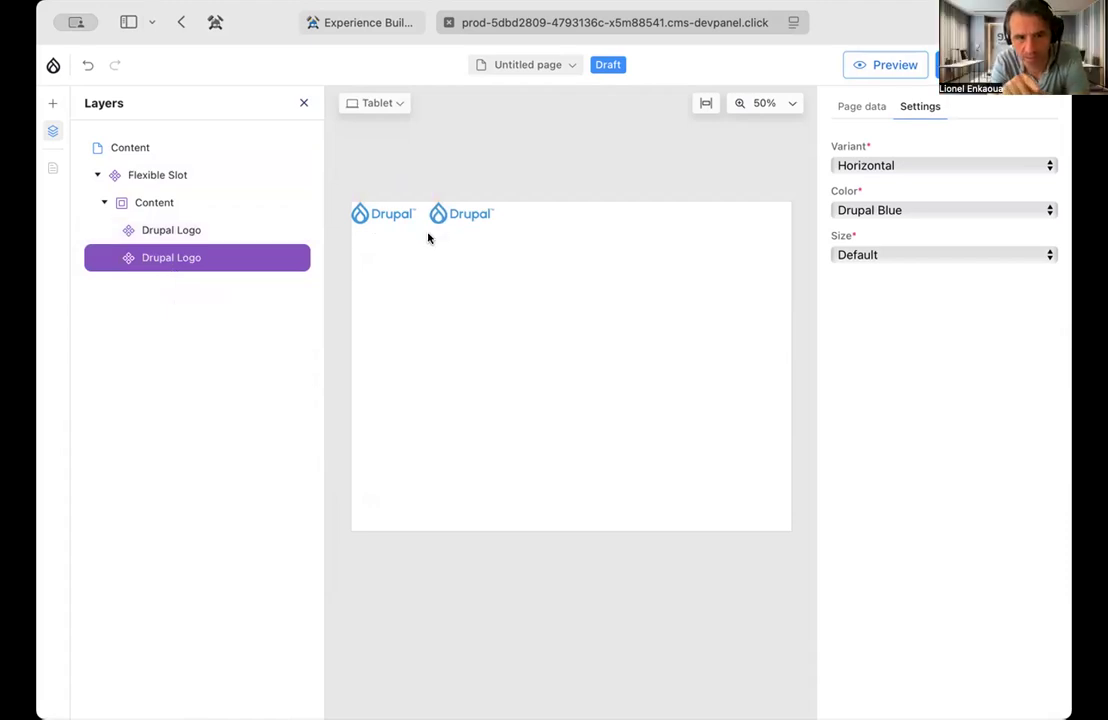
Set the Flexible Slot's Justify items option to space-between
{"action": "left_click", "coordinate": [158, 175]}
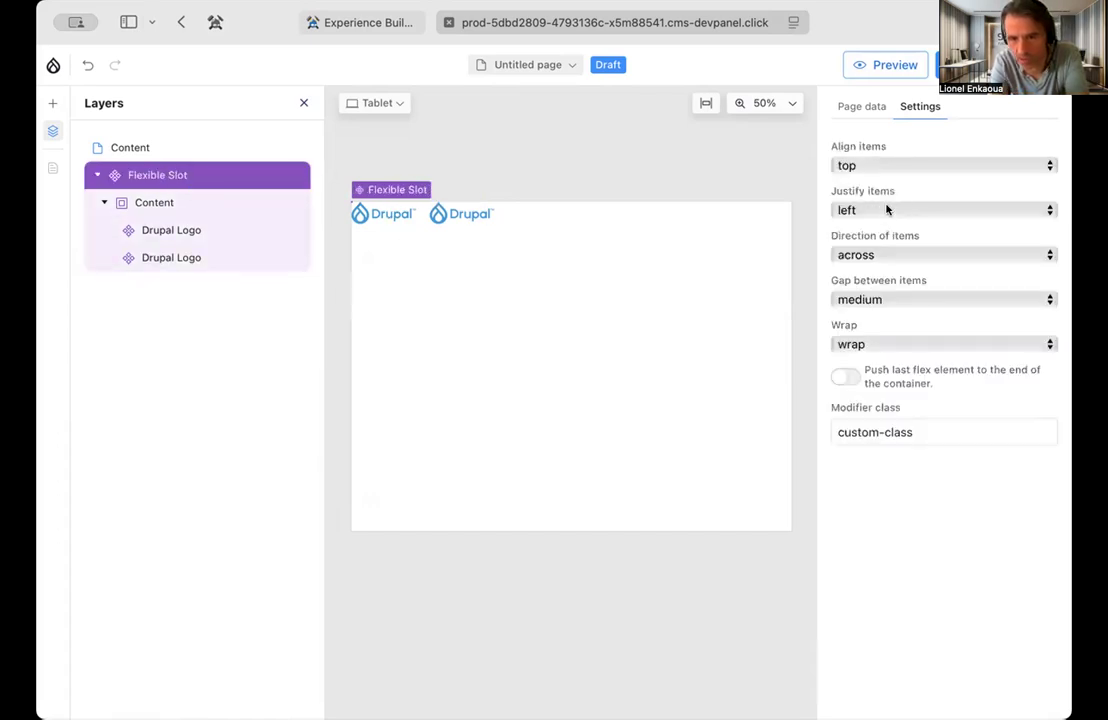
{"action": "left_click", "coordinate": [900, 166]}
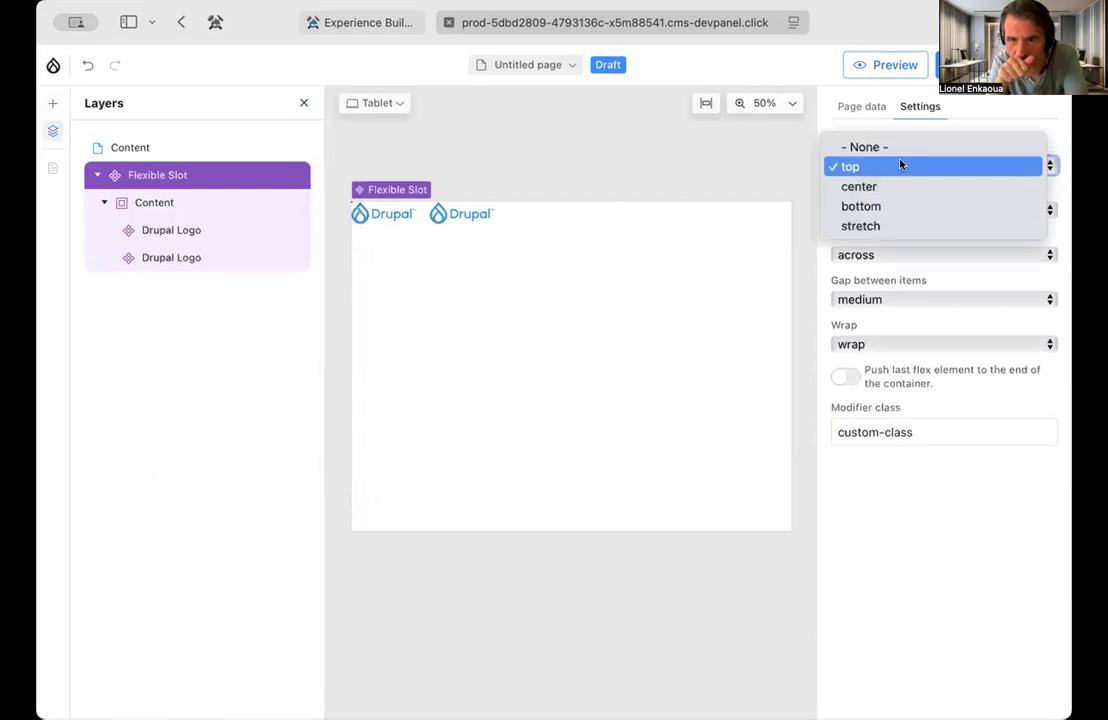
{"action": "left_click", "coordinate": [985, 475]}
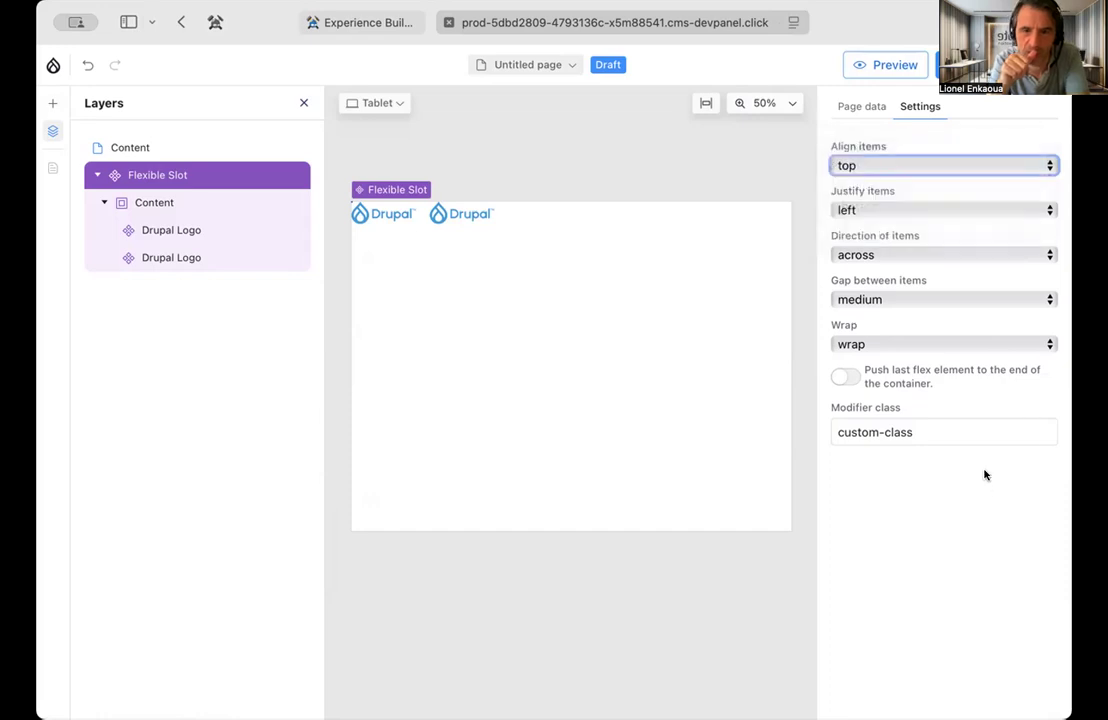
{"action": "left_click", "coordinate": [952, 210]}
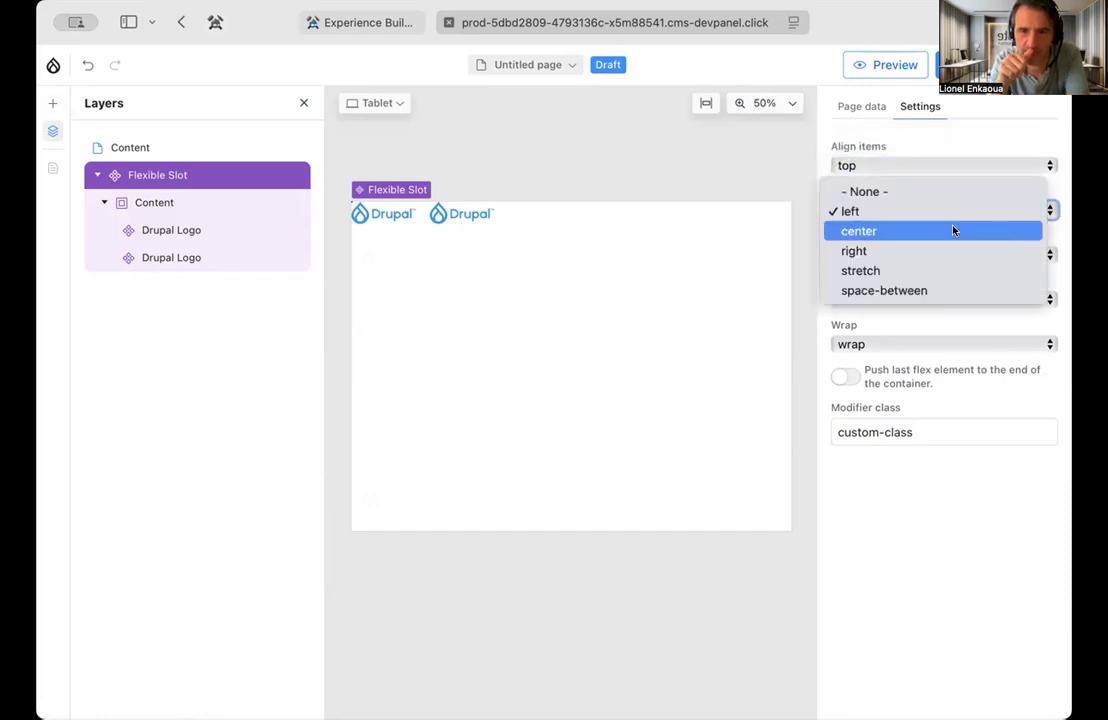
{"action": "left_click", "coordinate": [952, 290]}
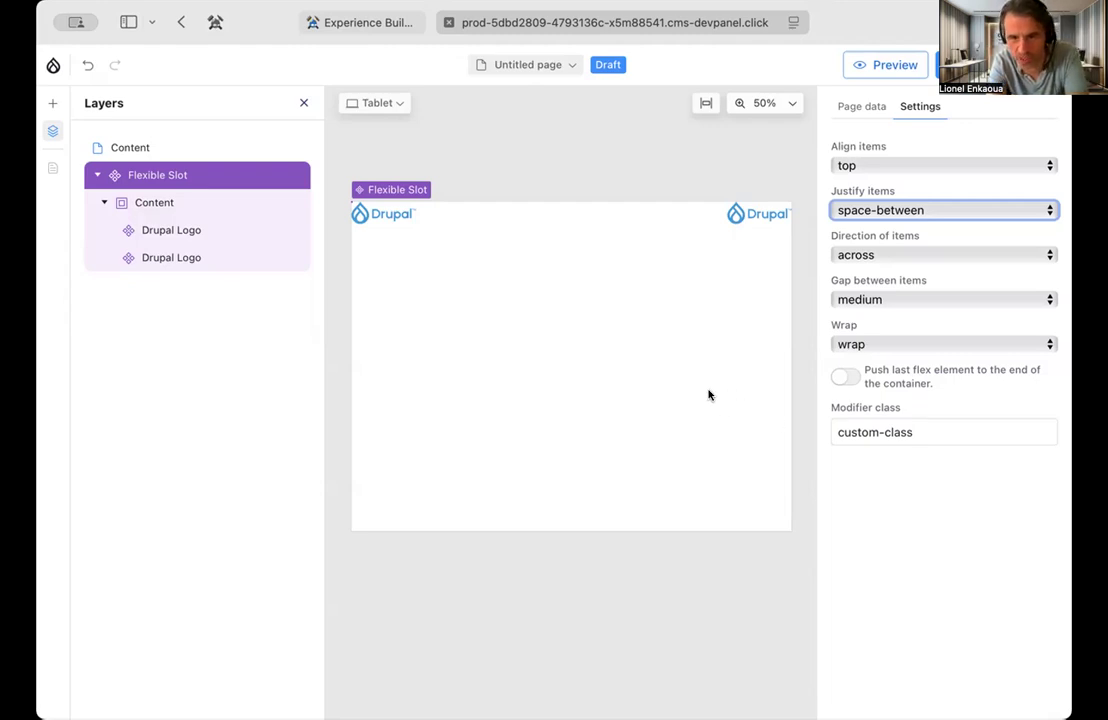
Enable pushing the Flexible Slot's last flex element to the end of the container and set Justify items to None
{"action": "left_click", "coordinate": [888, 210]}
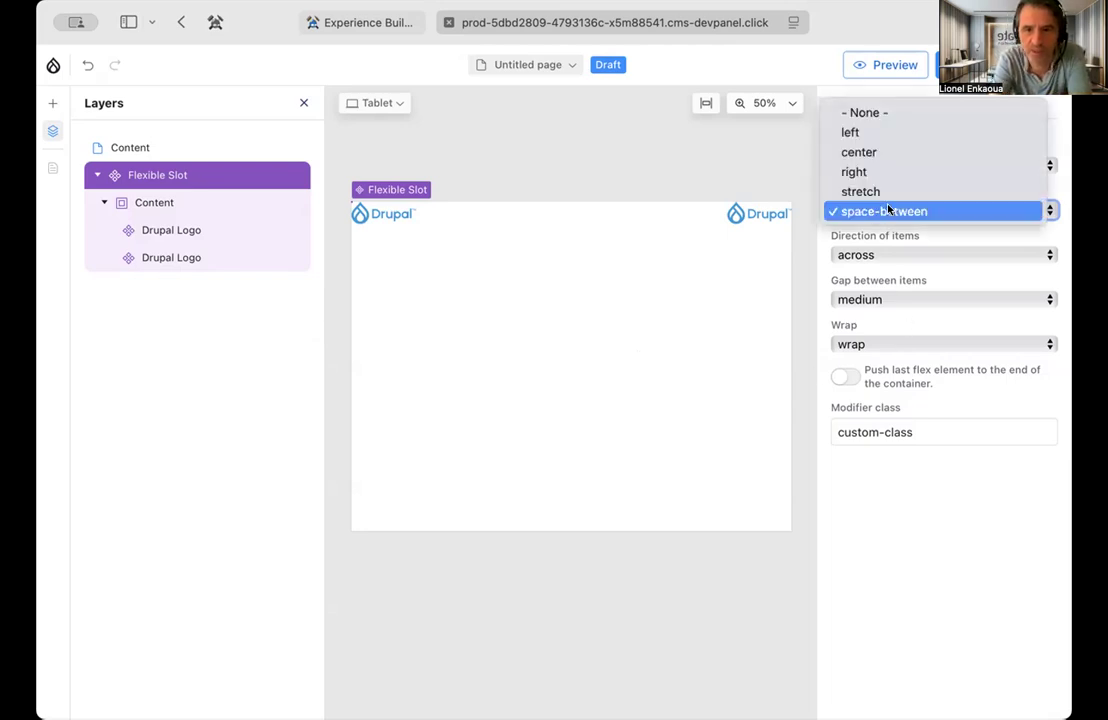
{"action": "left_click", "coordinate": [883, 323]}
{"action": "left_click", "coordinate": [850, 380]}
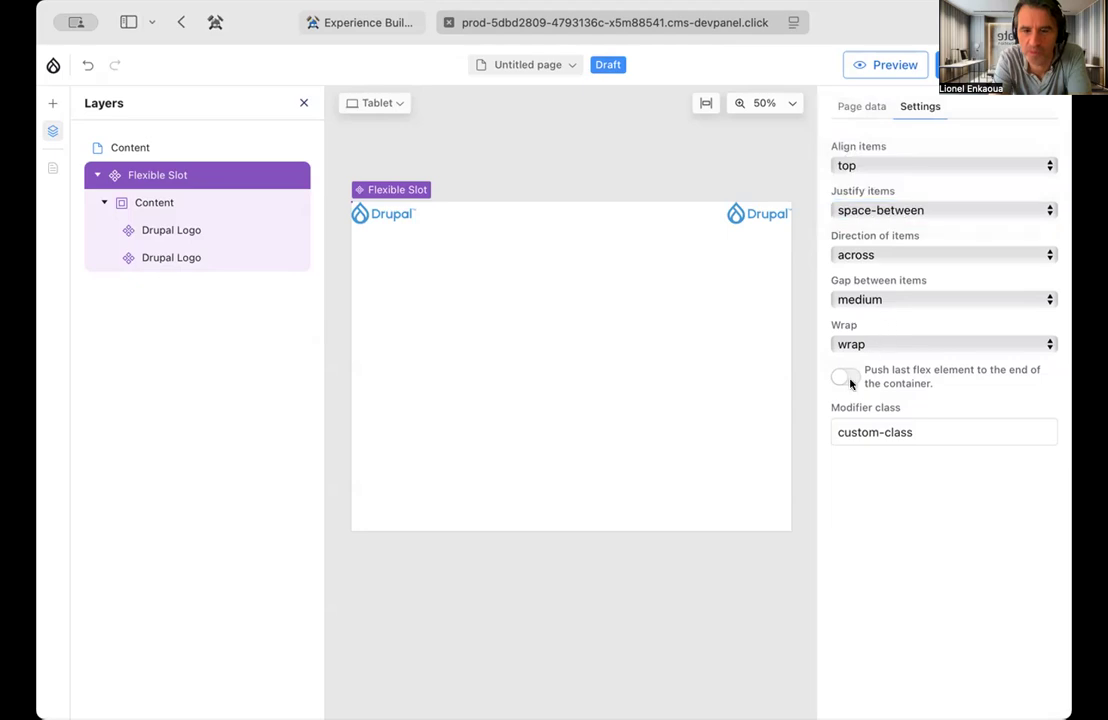
{"action": "left_click", "coordinate": [885, 208]}
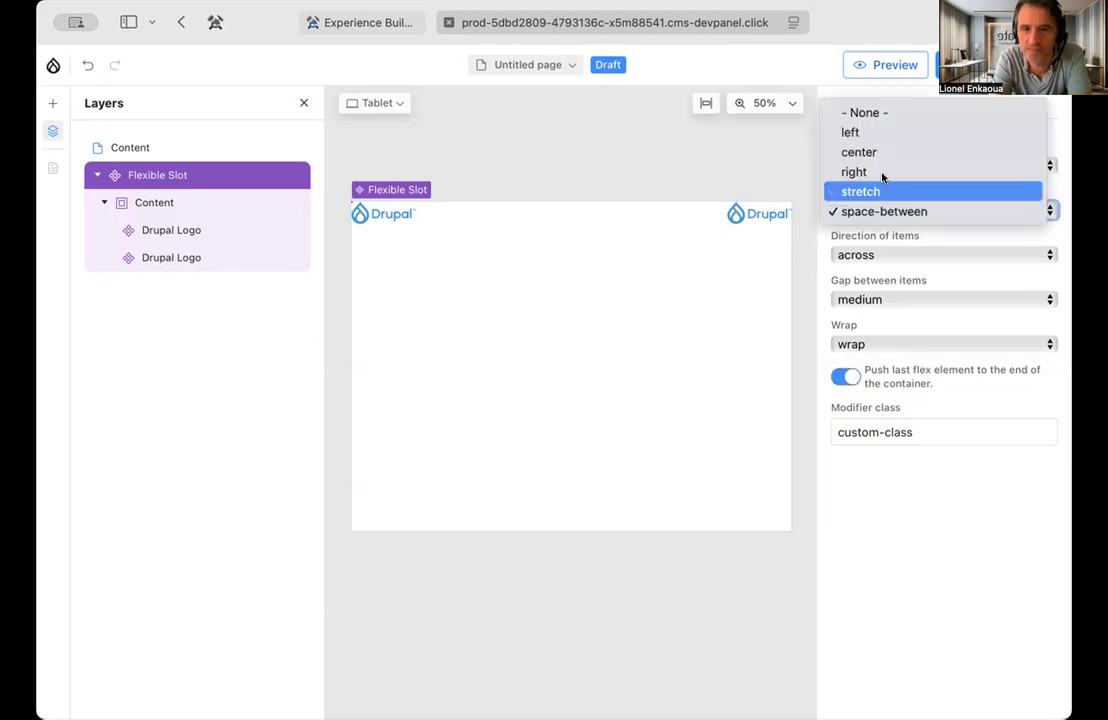
{"action": "left_click", "coordinate": [878, 116]}
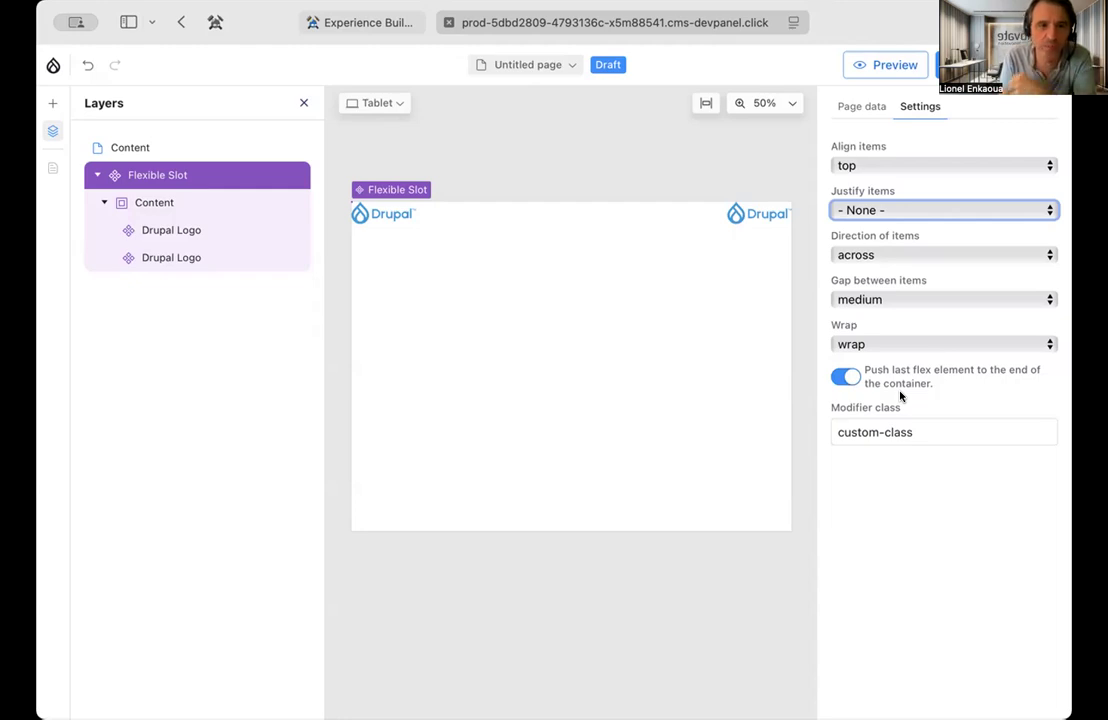
Duplicate the first Drupal Logo inside the Flexible Slot's Content
{"action": "left_click", "coordinate": [748, 212]}
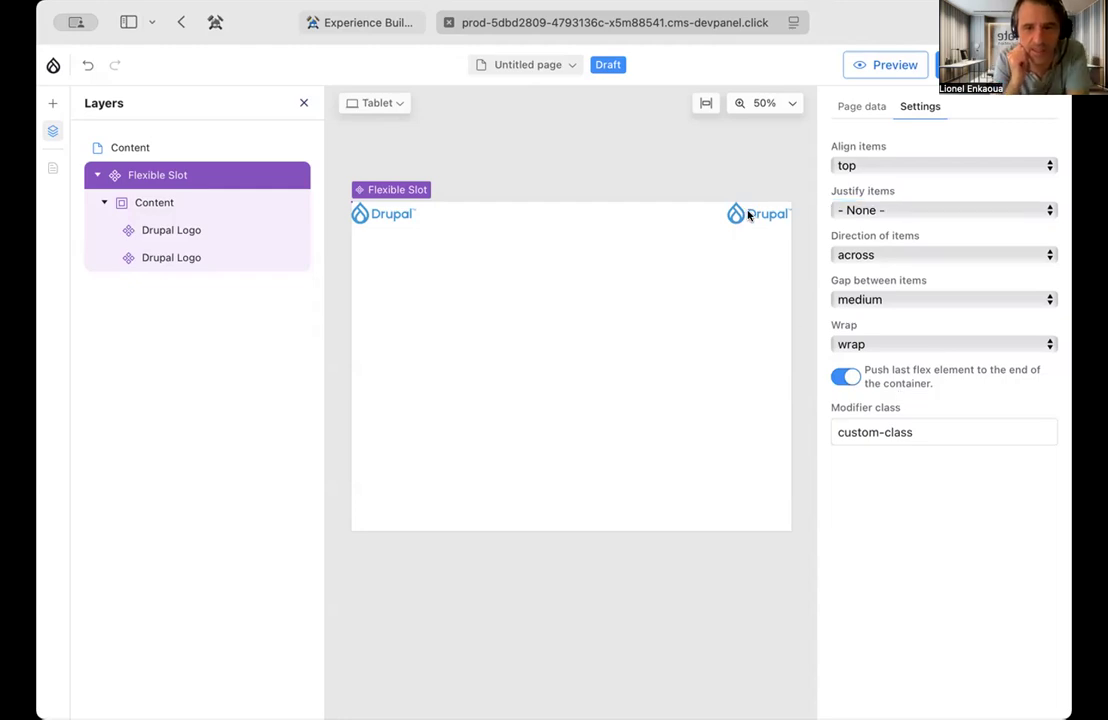
{"action": "right_click", "coordinate": [745, 215]}
{"action": "key", "text": "Escape"}
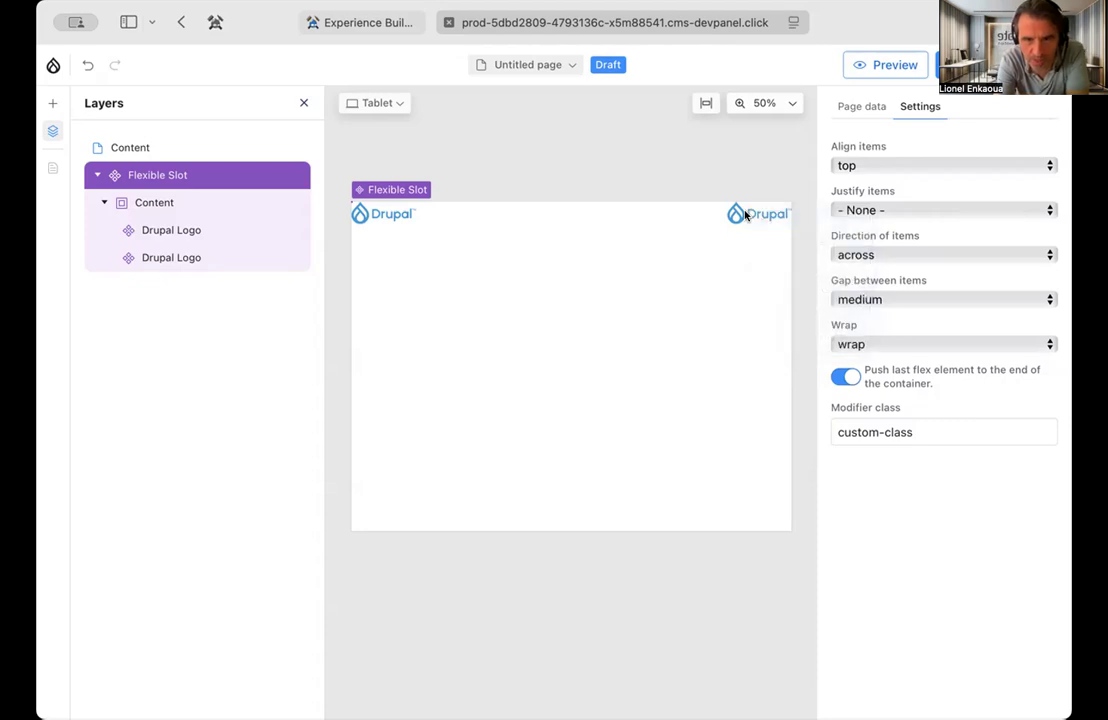
{"action": "left_click", "coordinate": [185, 229]}
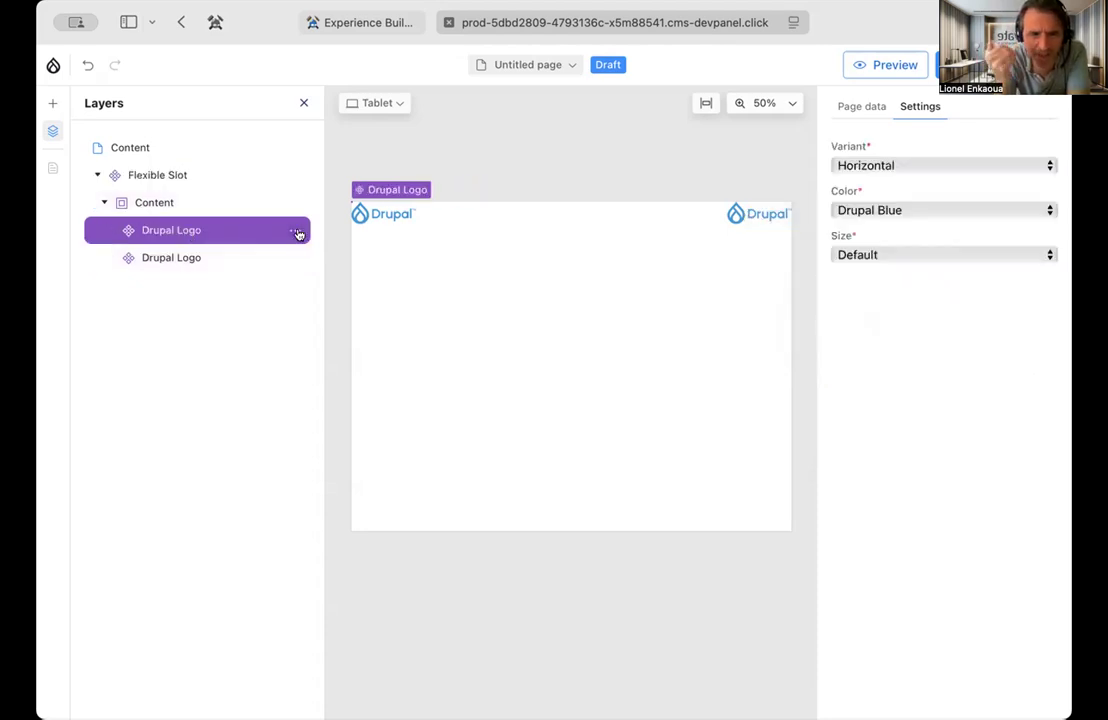
{"action": "left_click", "coordinate": [295, 230]}
{"action": "left_click", "coordinate": [345, 286]}
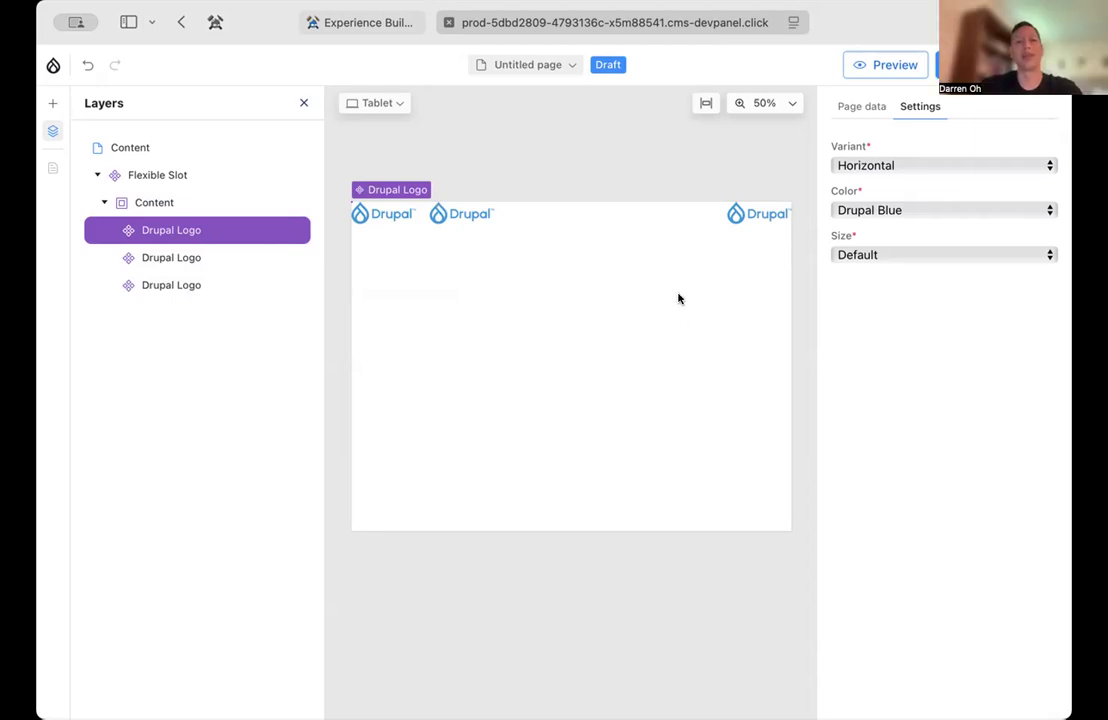
Set the Flexible Slot's Justify items to space-between and disable pushing the last flex element to the container's end
{"action": "left_click", "coordinate": [150, 173]}
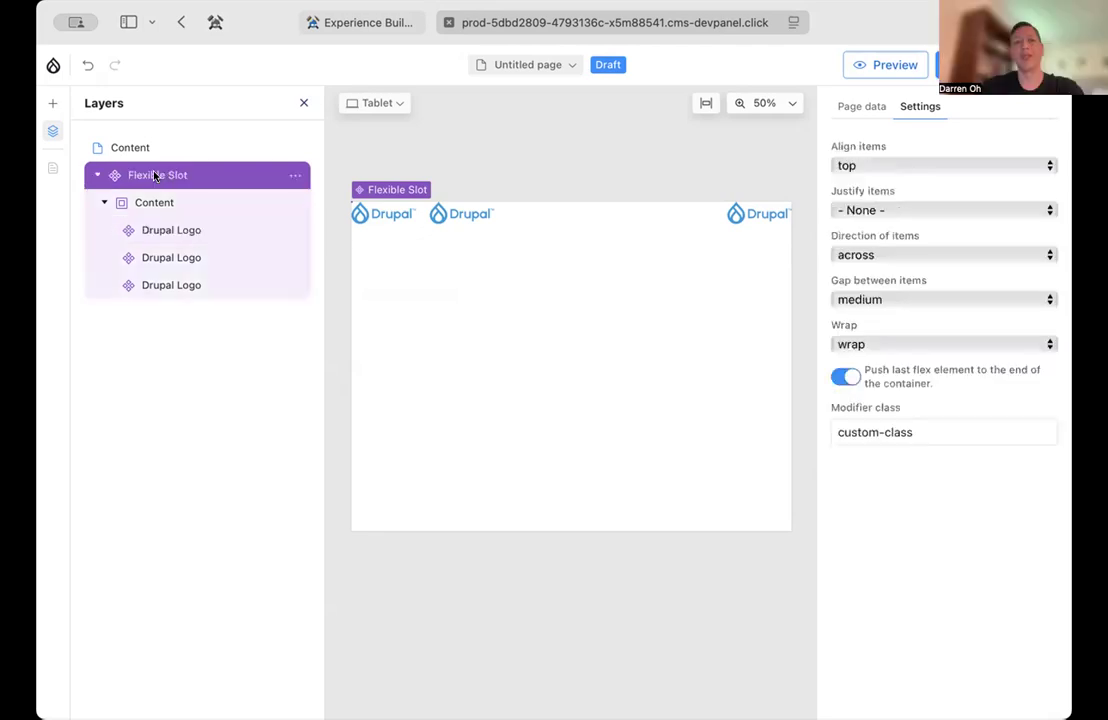
{"action": "left_click", "coordinate": [923, 209]}
{"action": "left_click", "coordinate": [920, 309]}
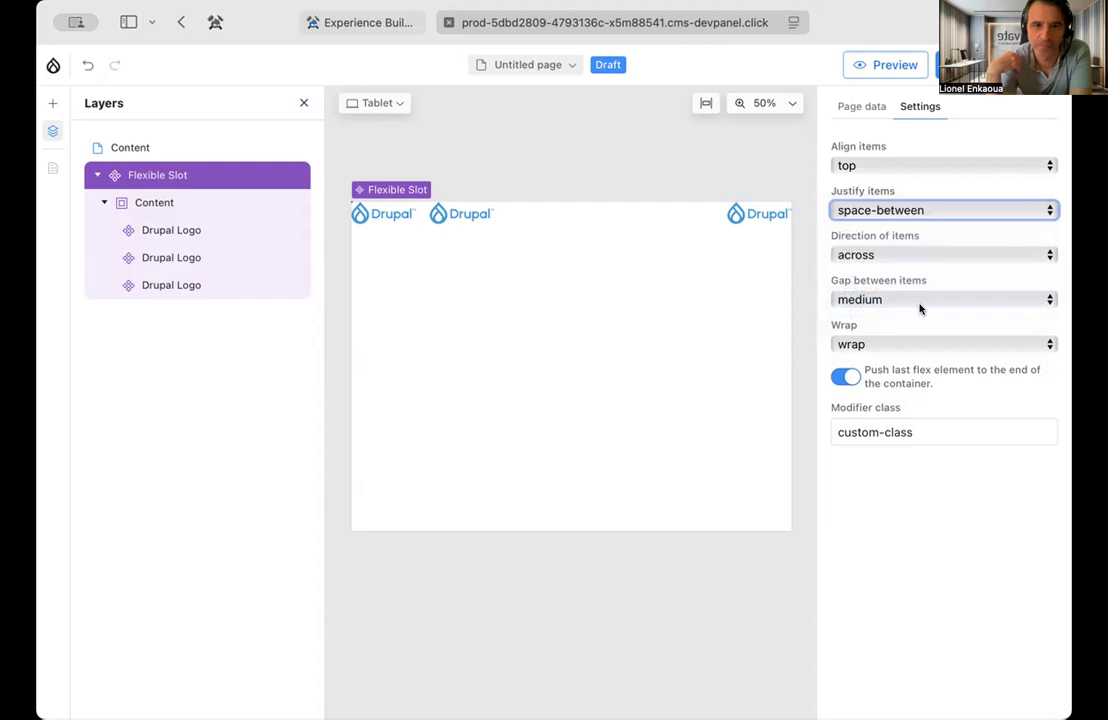
{"action": "left_click", "coordinate": [844, 377]}
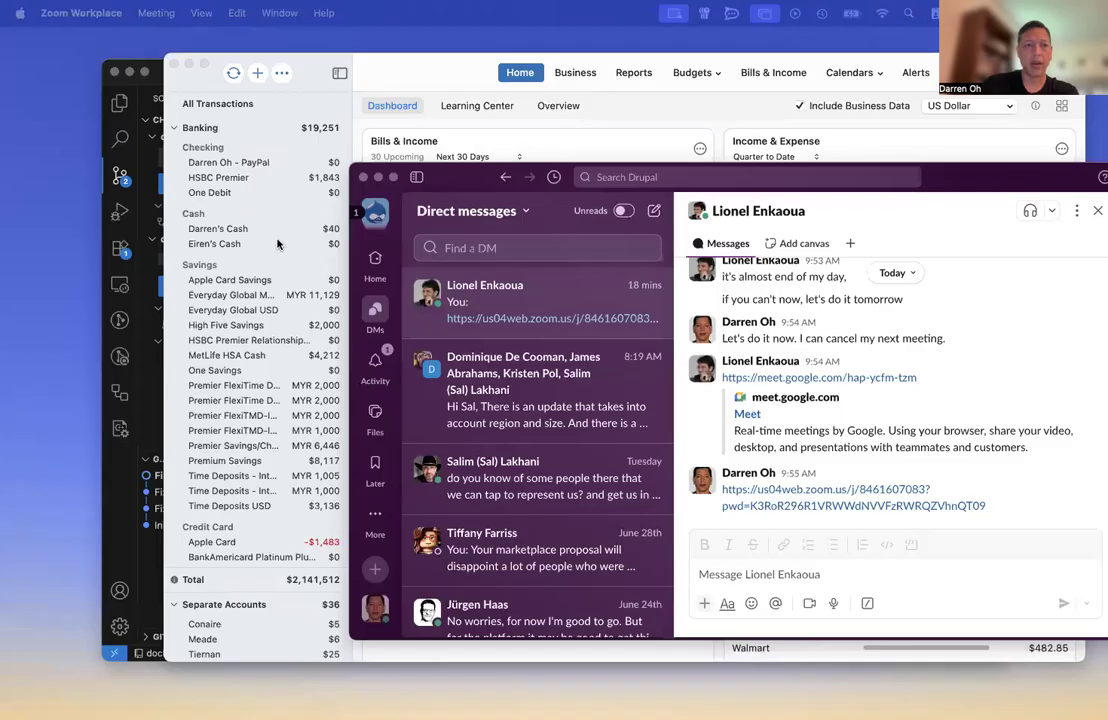
{"action": "key", "text": "ctrl+Left"}
{"action": "mouse_move", "coordinate": [70, 697]}
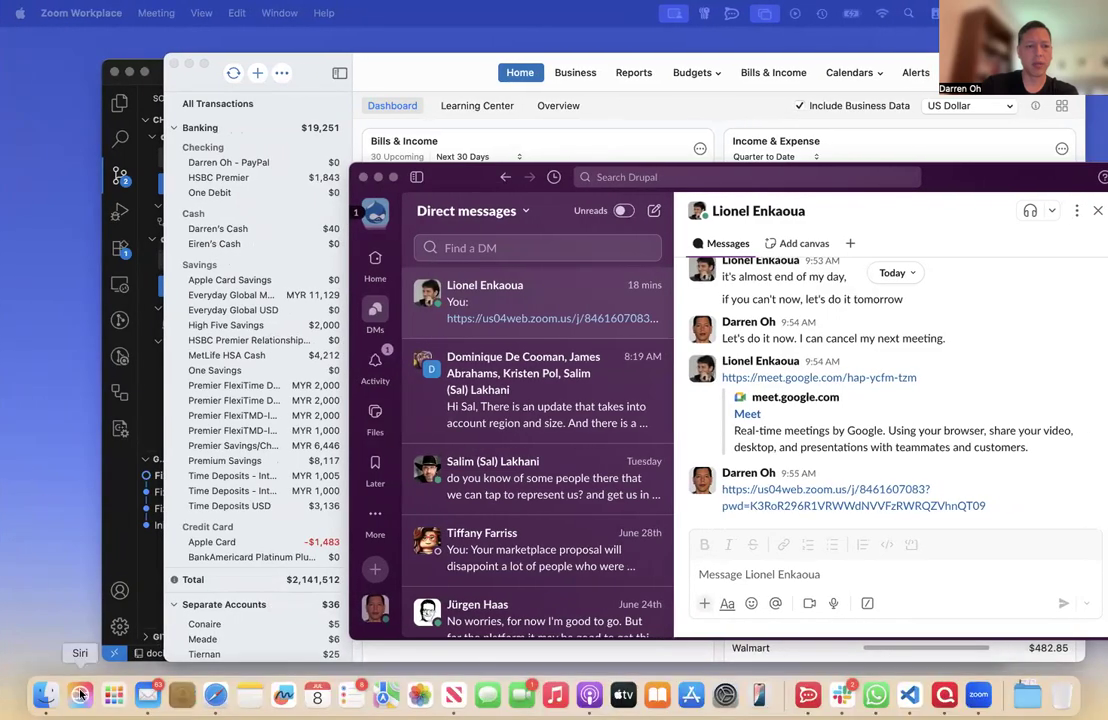
{"action": "key", "text": "ctrl+Right"}
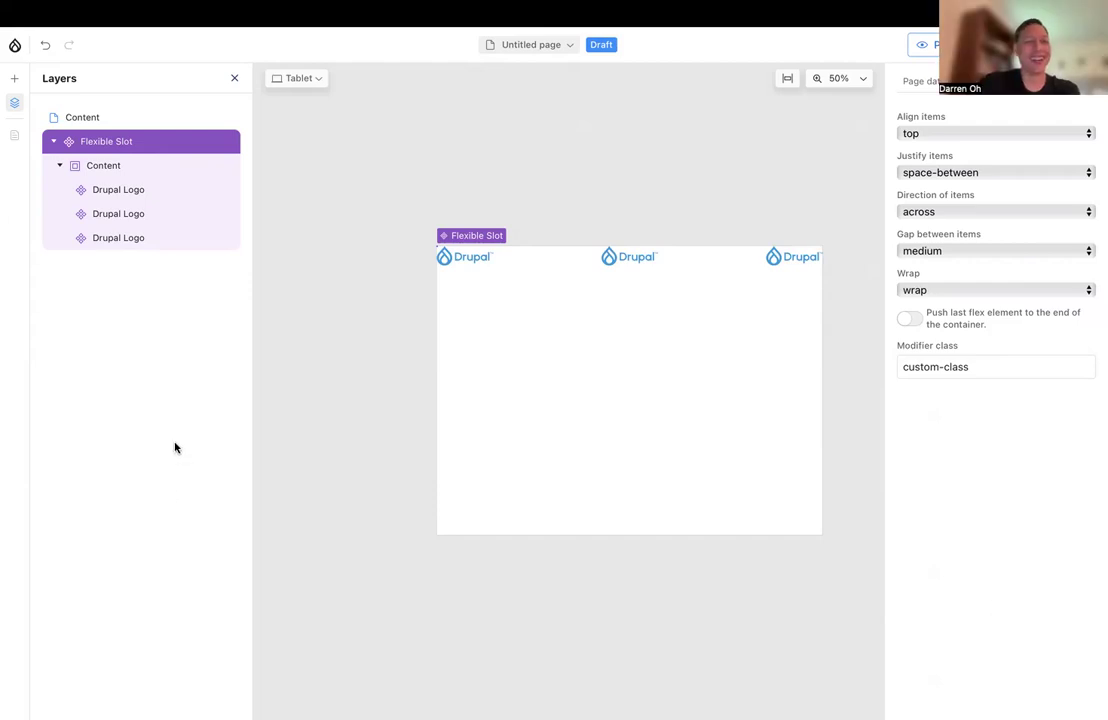
Create a new code component from the library, using the participant's first name as its component name
{"action": "left_click", "coordinate": [15, 80]}
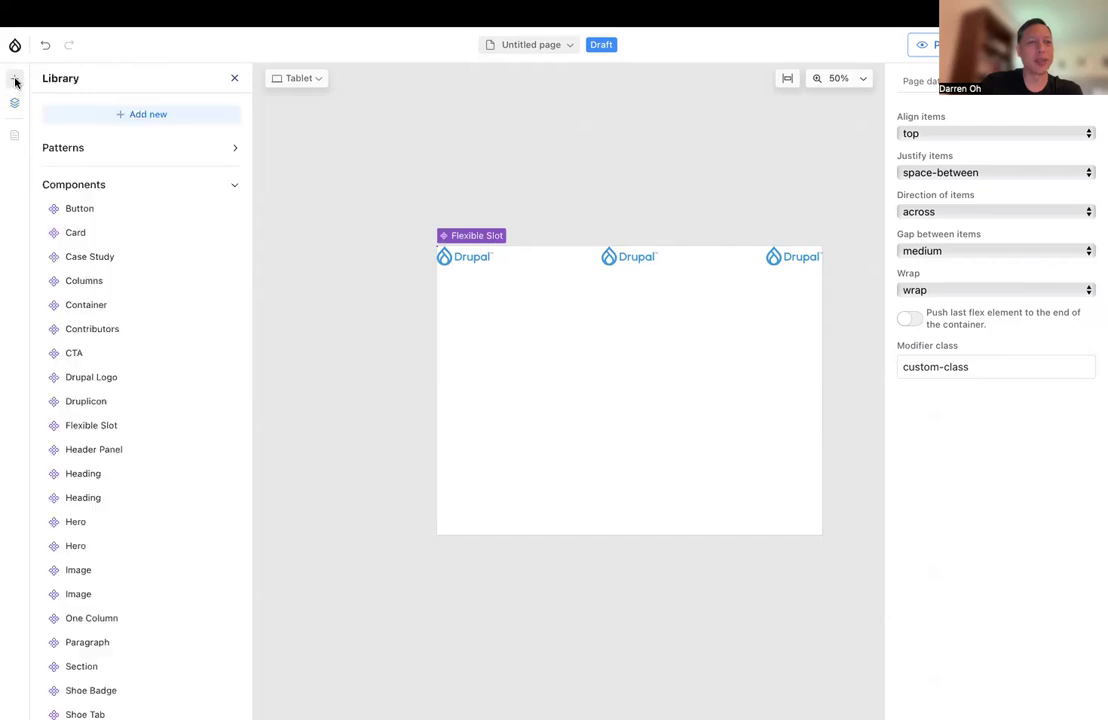
{"action": "left_click", "coordinate": [150, 116]}
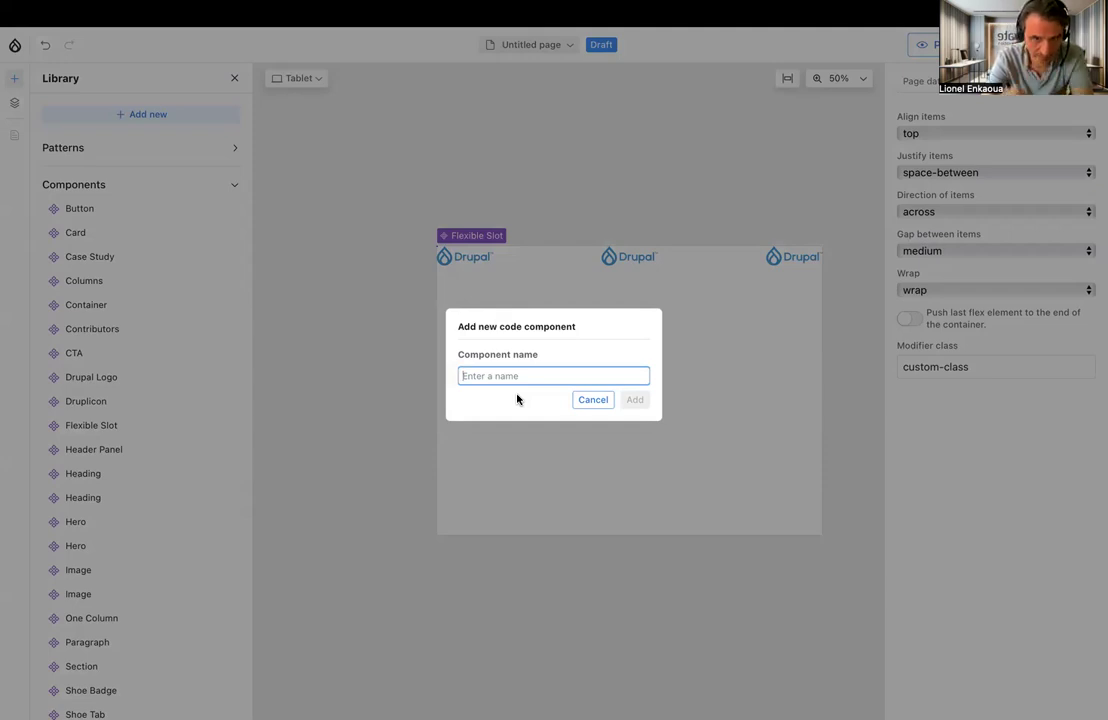
{"action": "type", "text": "Darren"}
{"action": "key", "text": "BackSpace"}
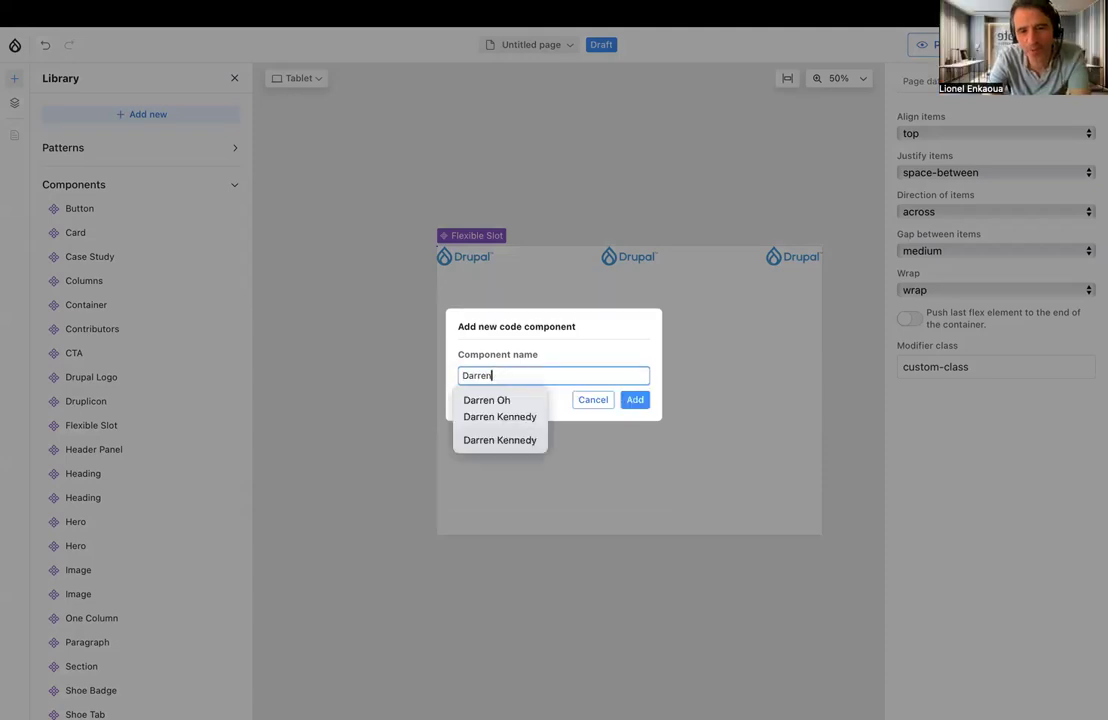
{"action": "left_click", "coordinate": [636, 400]}
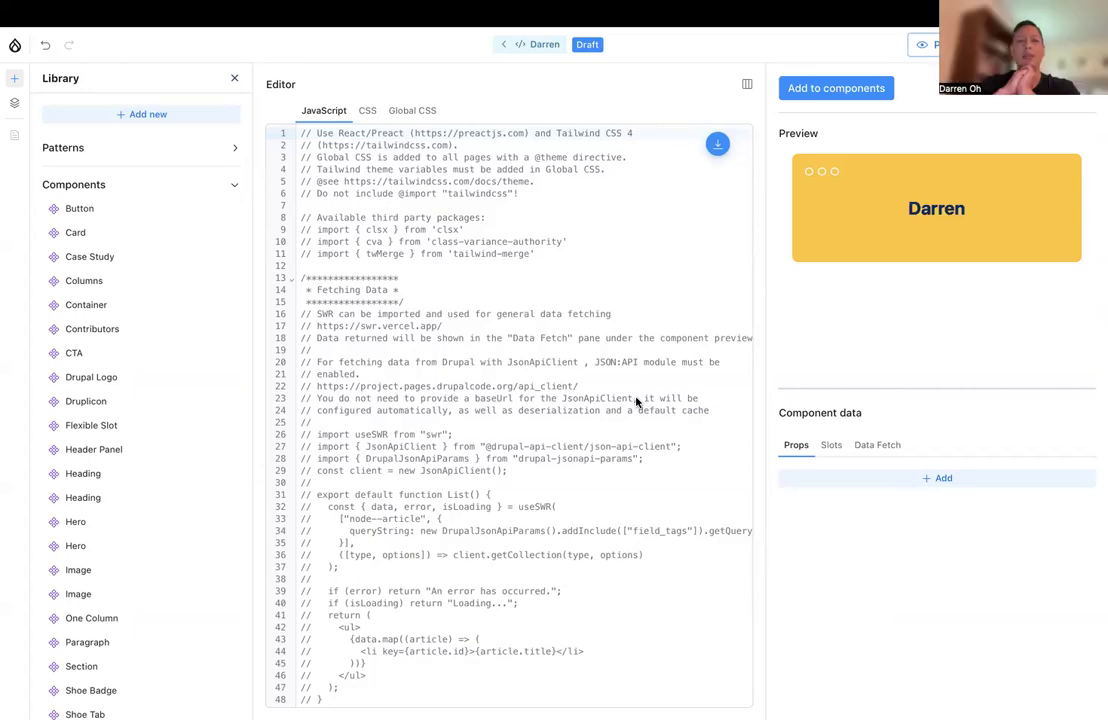
Examine the new component's default JavaScript, from the data fetching comments through to the component and ControlDots definitions
{"action": "scroll", "coordinate": [636, 402], "scroll_direction": "down", "scroll_amount": 3}
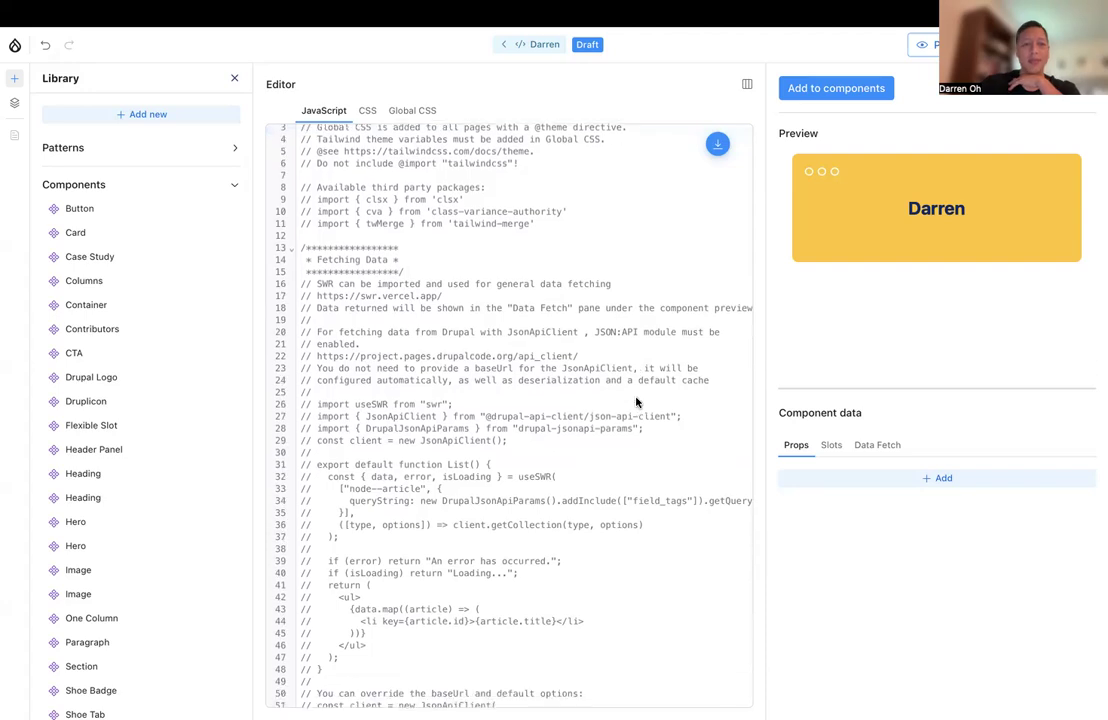
{"action": "scroll", "coordinate": [636, 399], "scroll_direction": "up", "scroll_amount": 3}
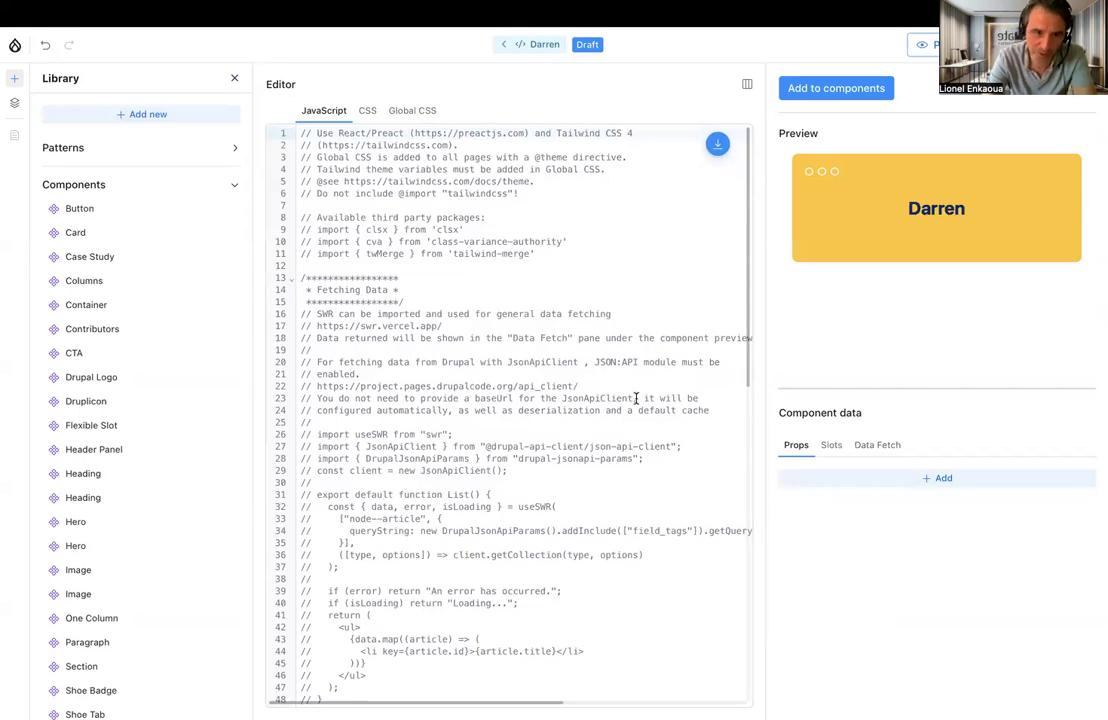
{"action": "scroll", "coordinate": [636, 398], "scroll_direction": "down", "scroll_amount": 12}
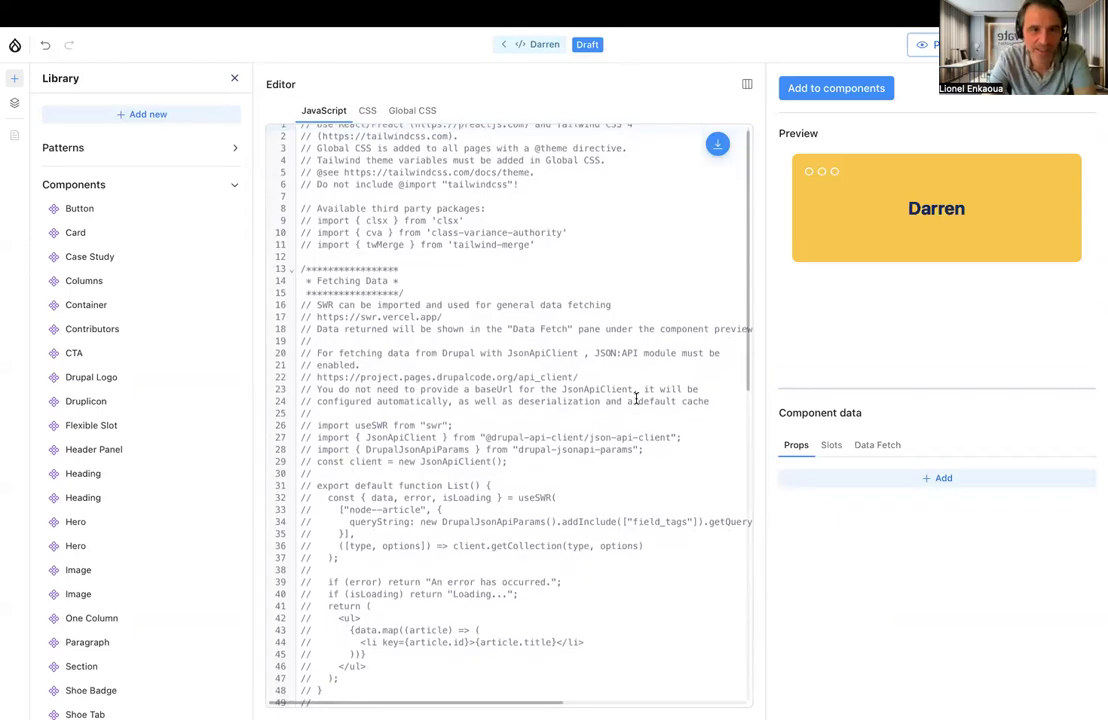
{"action": "scroll", "coordinate": [636, 399], "scroll_direction": "down", "scroll_amount": 4}
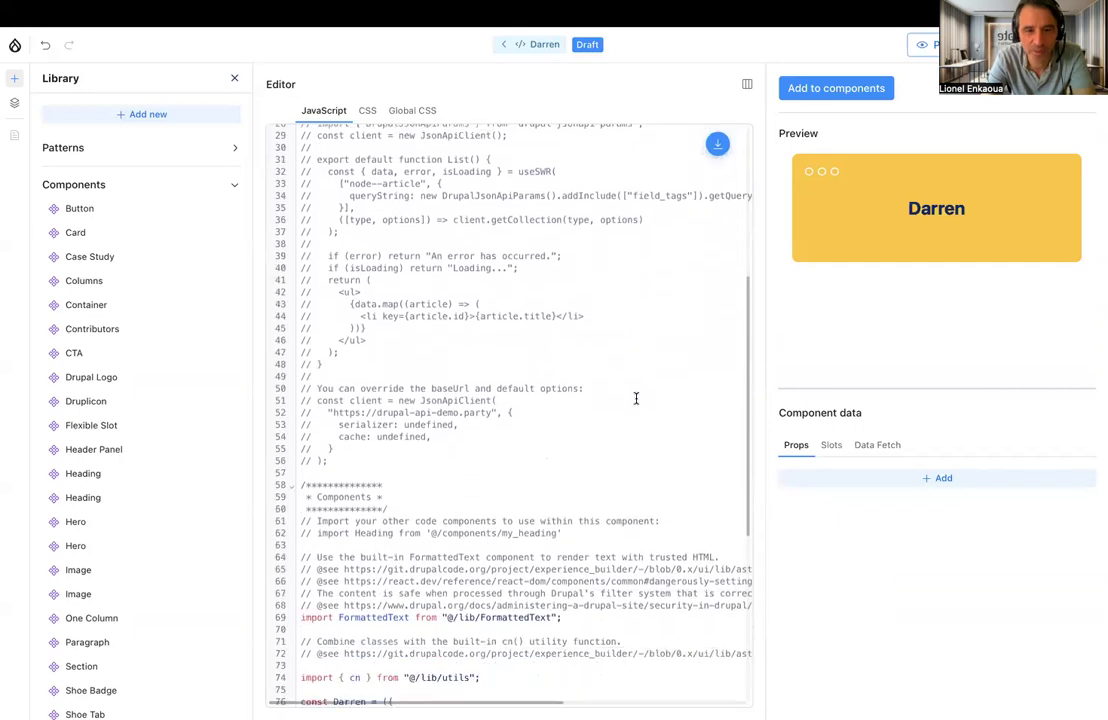
{"action": "scroll", "coordinate": [636, 398], "scroll_direction": "down", "scroll_amount": 1}
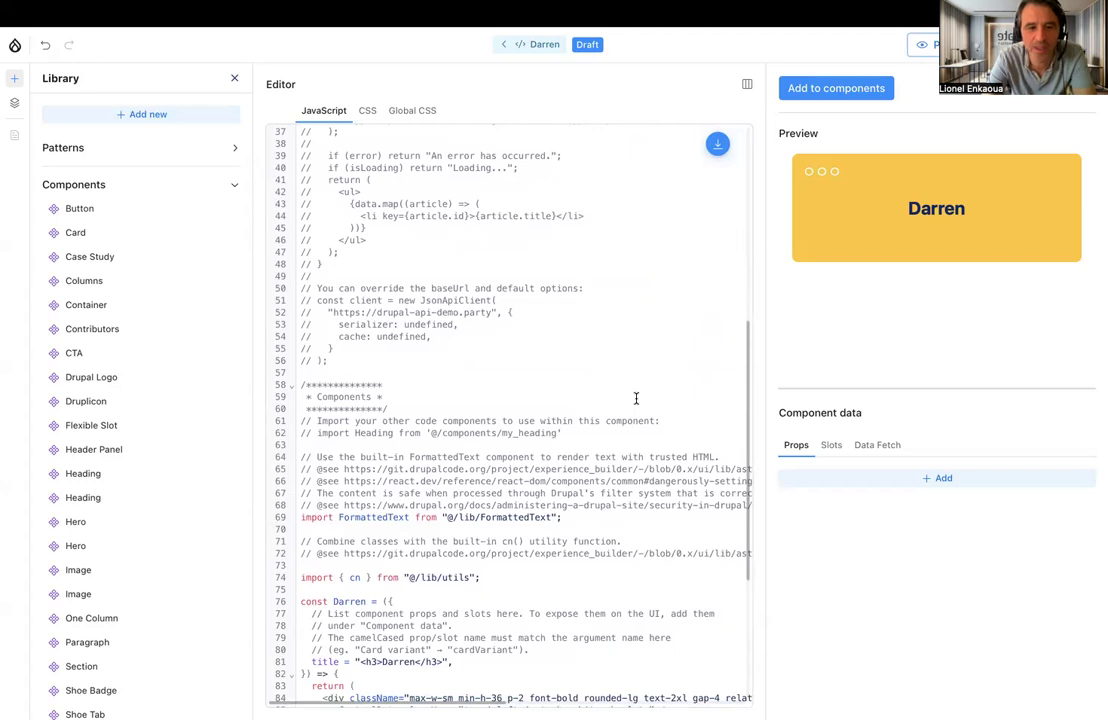
{"action": "scroll", "coordinate": [636, 398], "scroll_direction": "down", "scroll_amount": 5}
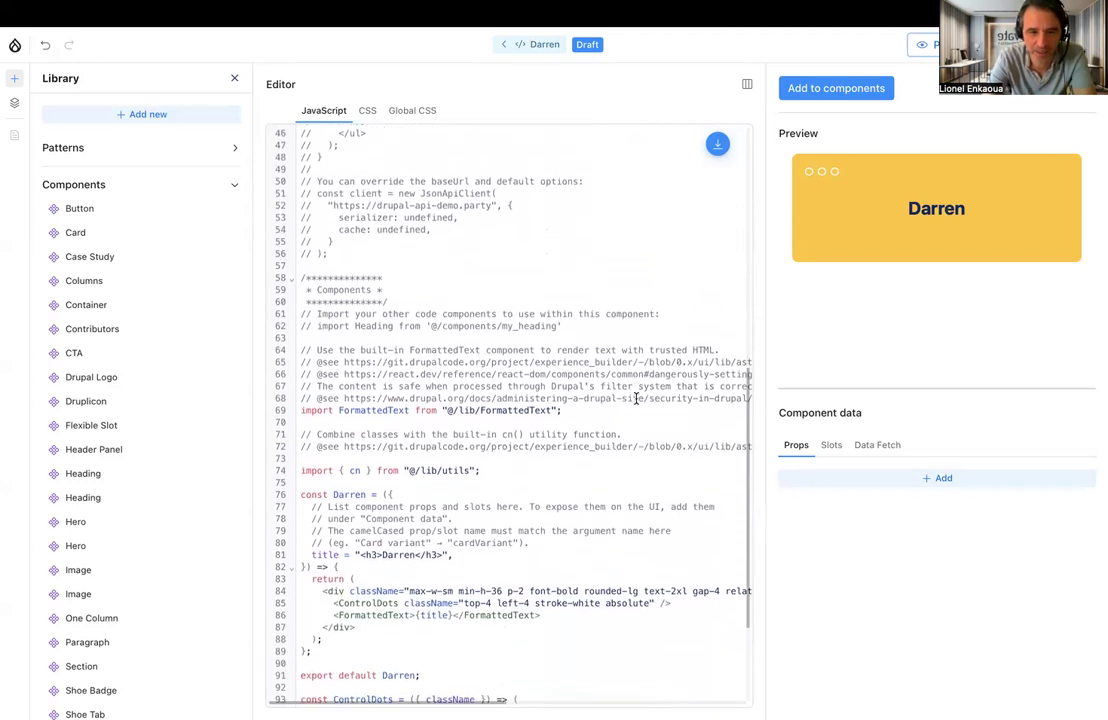
{"action": "scroll", "coordinate": [636, 398], "scroll_direction": "down", "scroll_amount": 4}
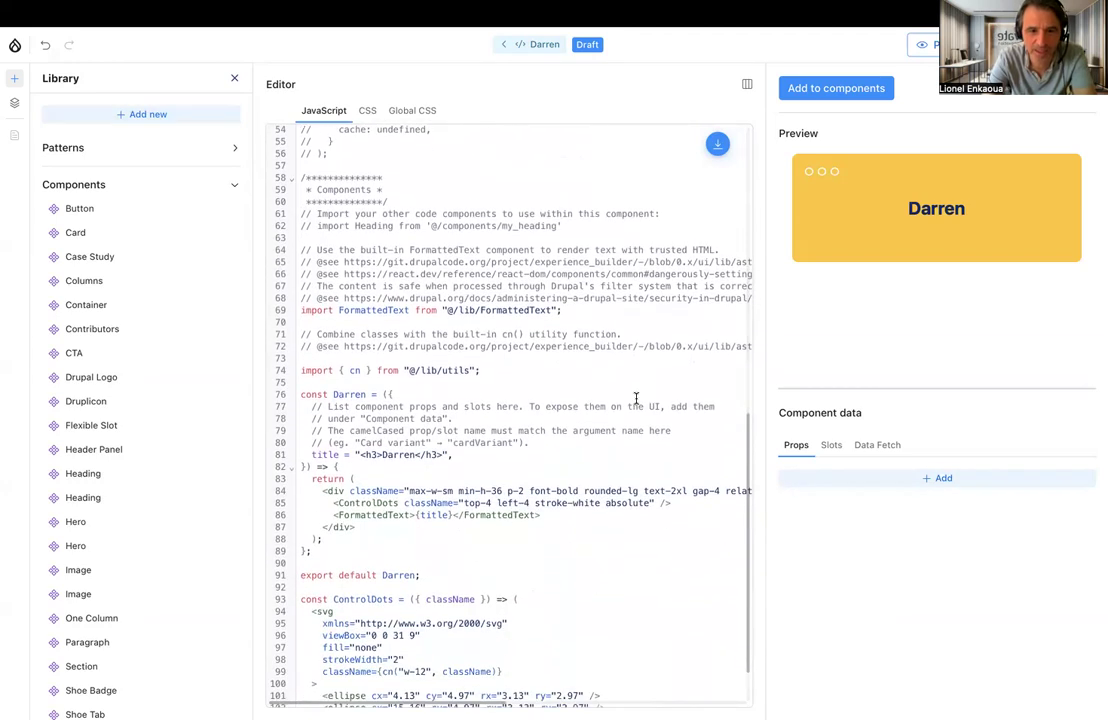
{"action": "scroll", "coordinate": [636, 398], "scroll_direction": "down", "scroll_amount": 2}
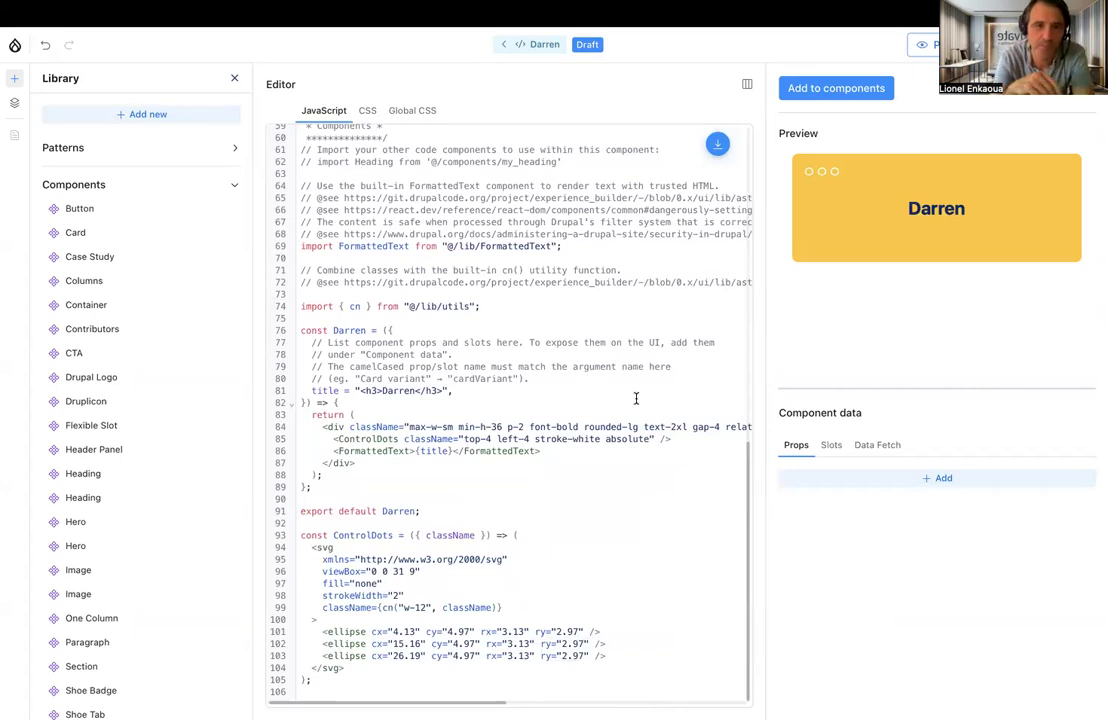
{"action": "scroll", "coordinate": [636, 398], "scroll_direction": "up", "scroll_amount": 1}
{"action": "scroll", "coordinate": [636, 398], "scroll_direction": "up", "scroll_amount": 2}
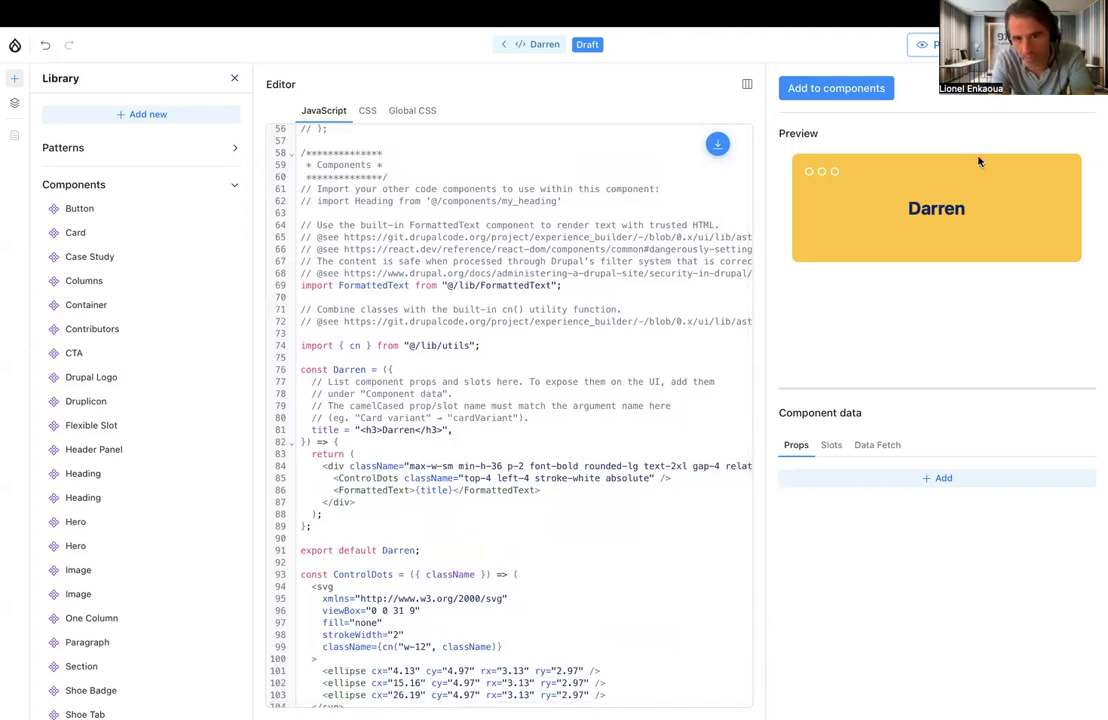
Add an empty Text prop to the code component and review its Slots and Data Fetch sections
{"action": "left_click", "coordinate": [889, 482]}
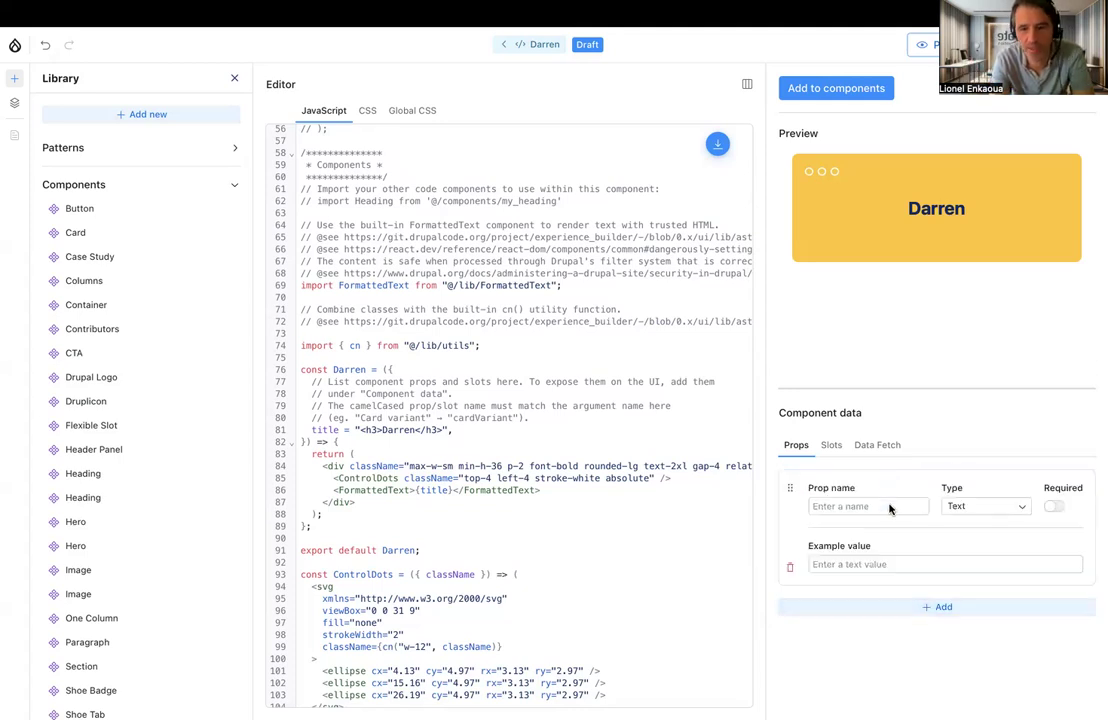
{"action": "left_click", "coordinate": [828, 447]}
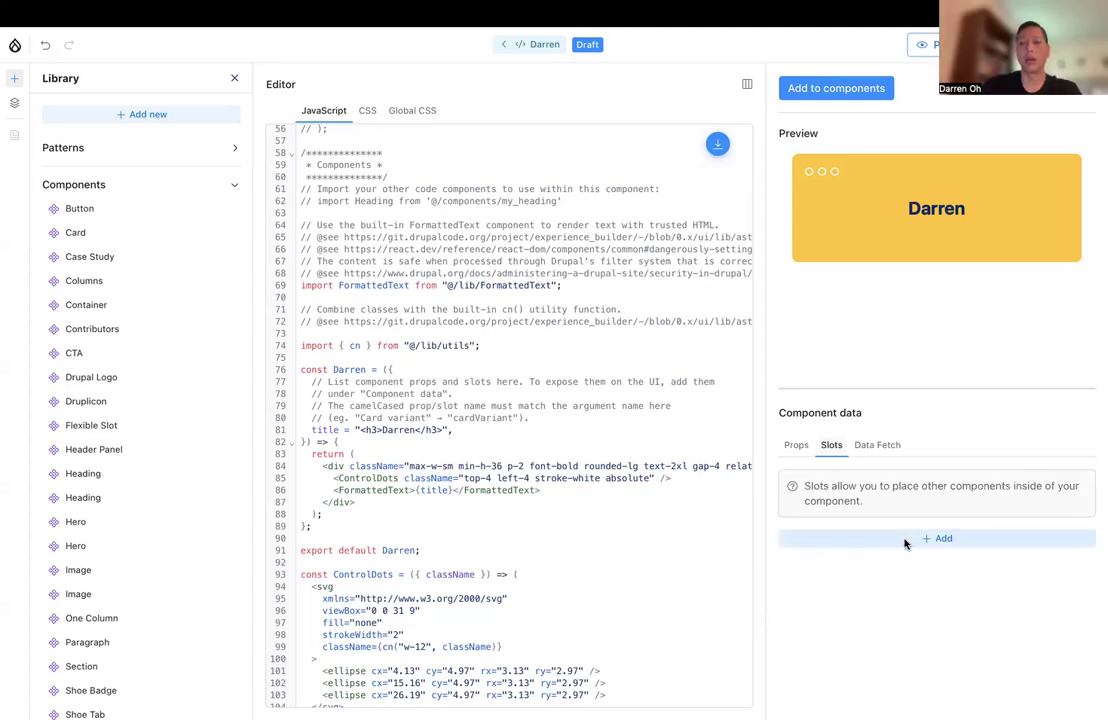
{"action": "left_click", "coordinate": [879, 450]}
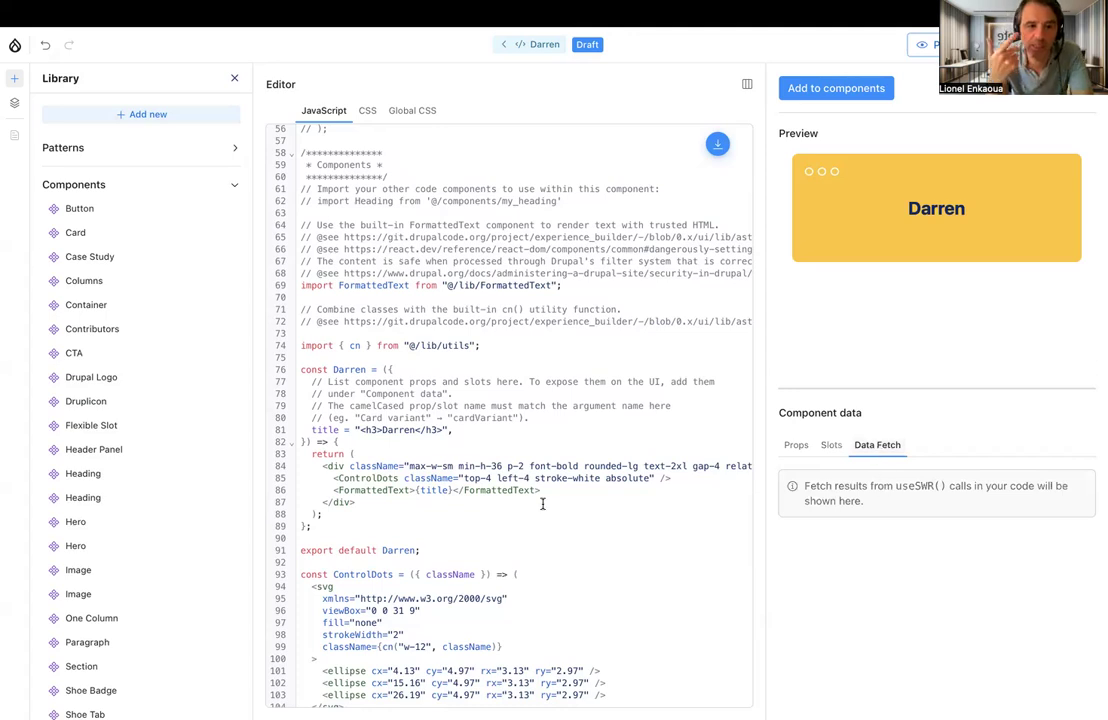
{"action": "left_click", "coordinate": [831, 447]}
{"action": "left_click", "coordinate": [793, 447]}
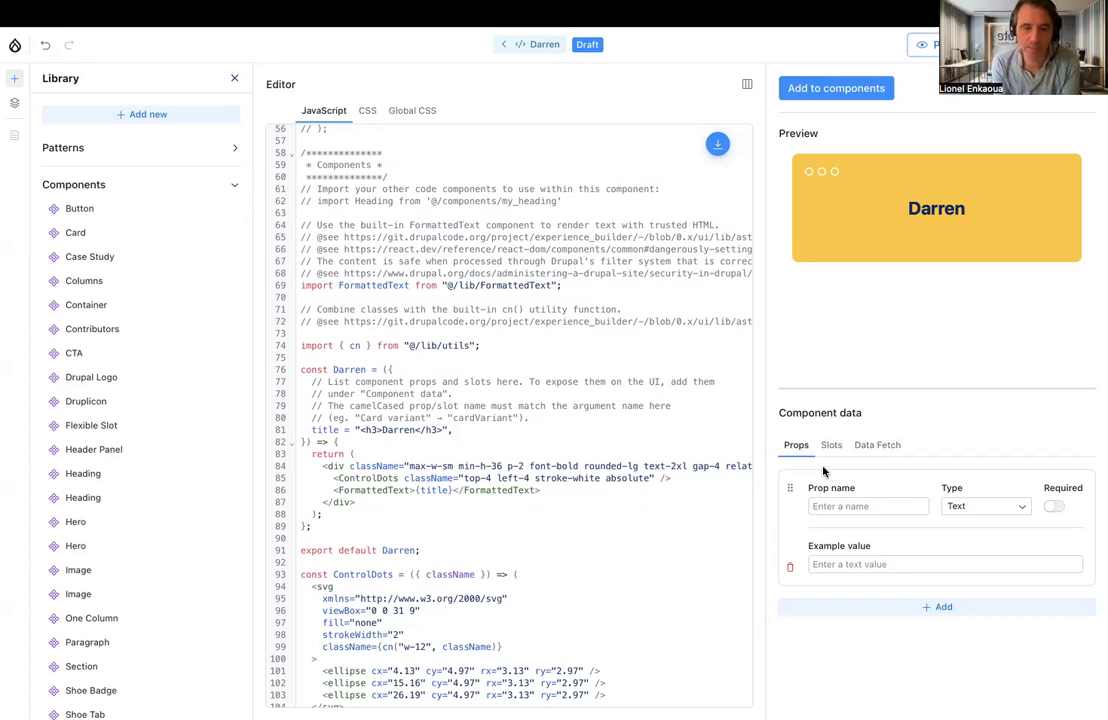
Name the Text prop title, give it the example value "Default title" and make it required
{"action": "left_click", "coordinate": [824, 507]}
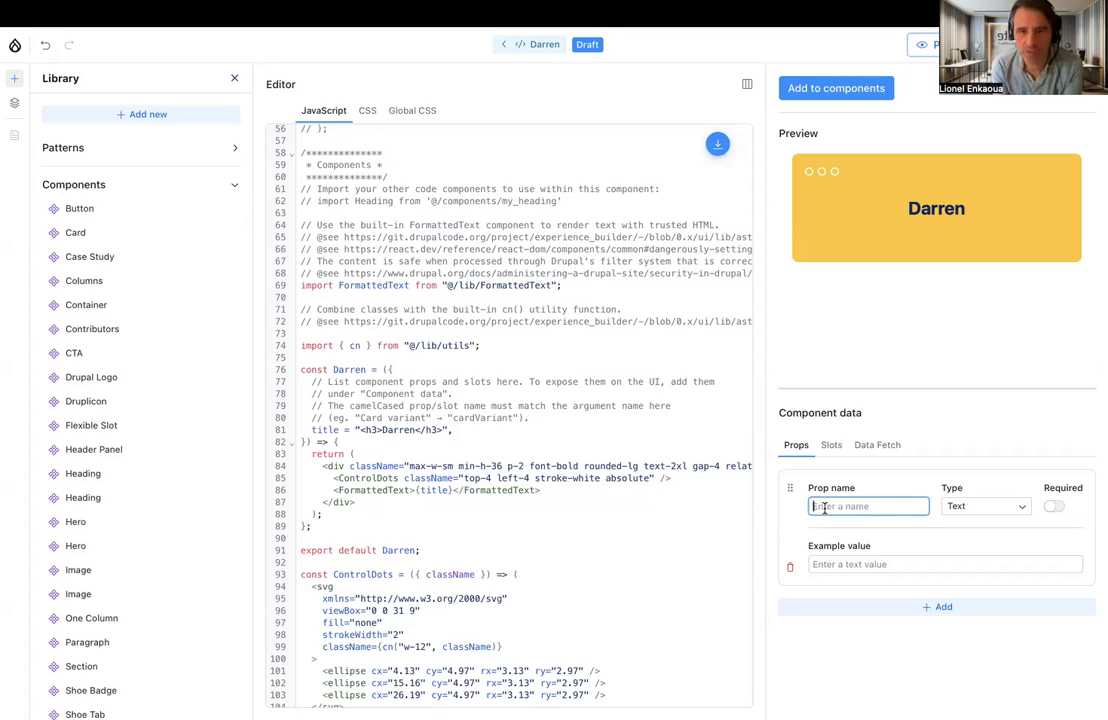
{"action": "type", "text": "title"}
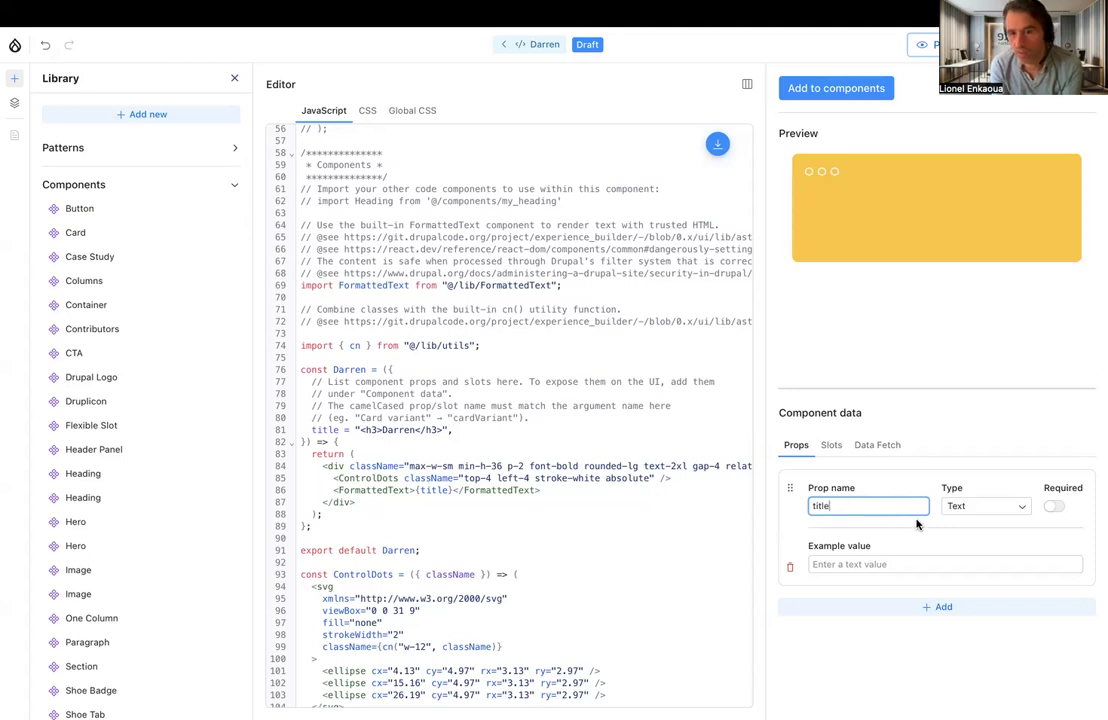
{"action": "left_click", "coordinate": [894, 566]}
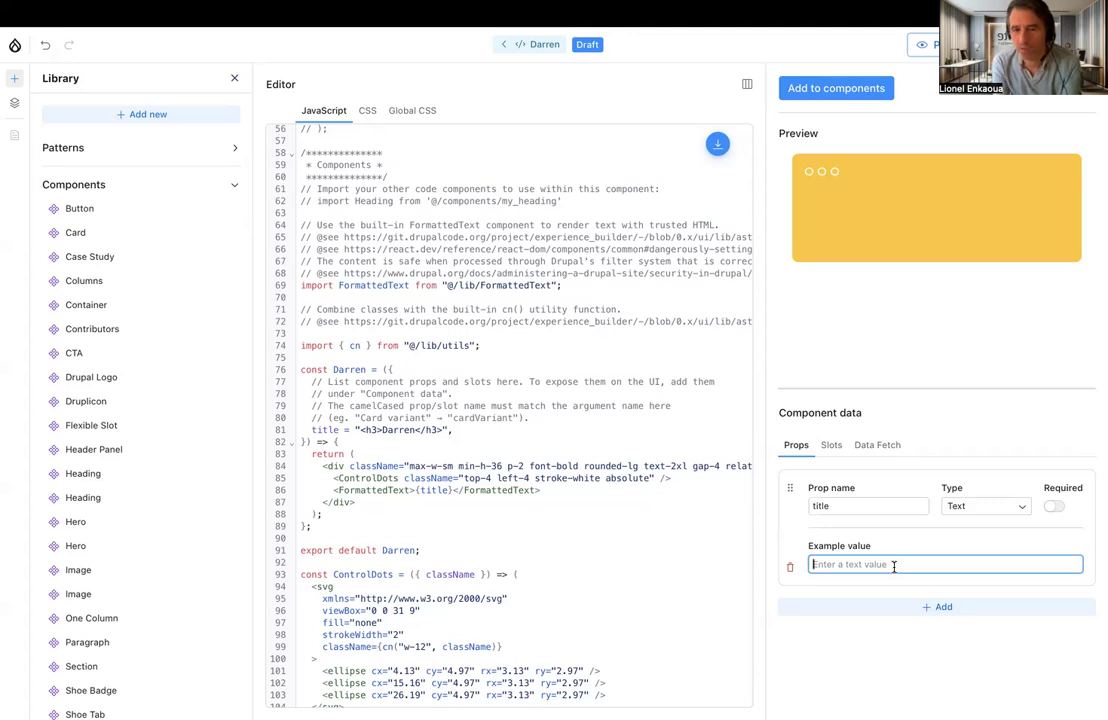
{"action": "type", "text": "De"}
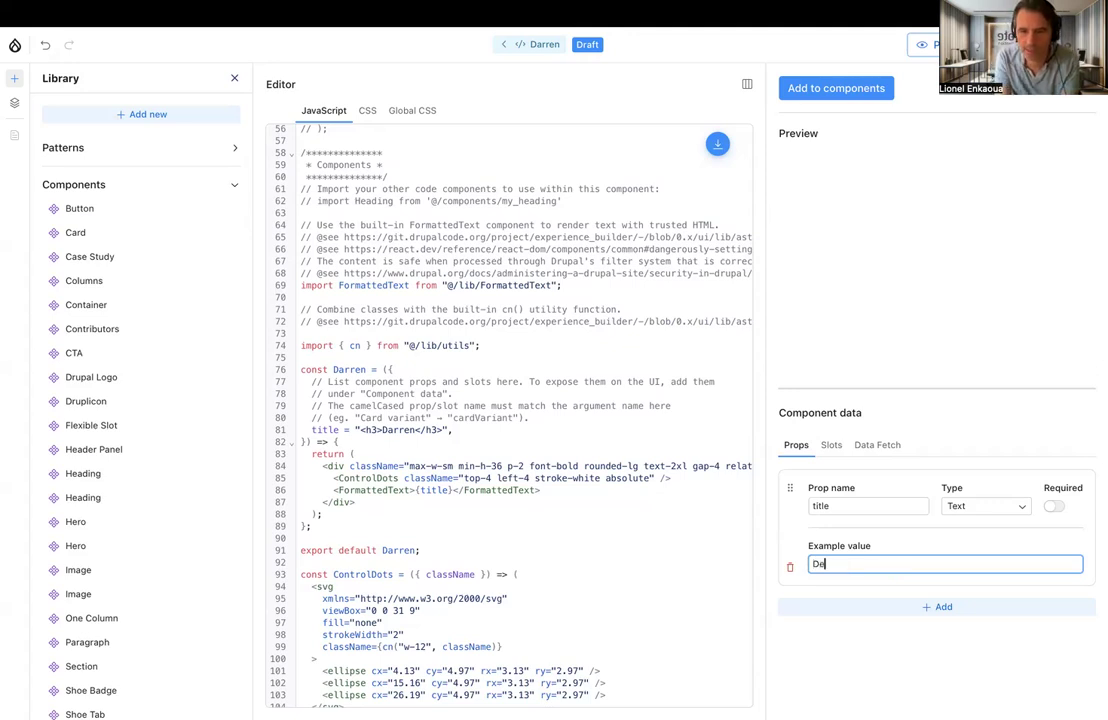
{"action": "type", "text": "fault title"}
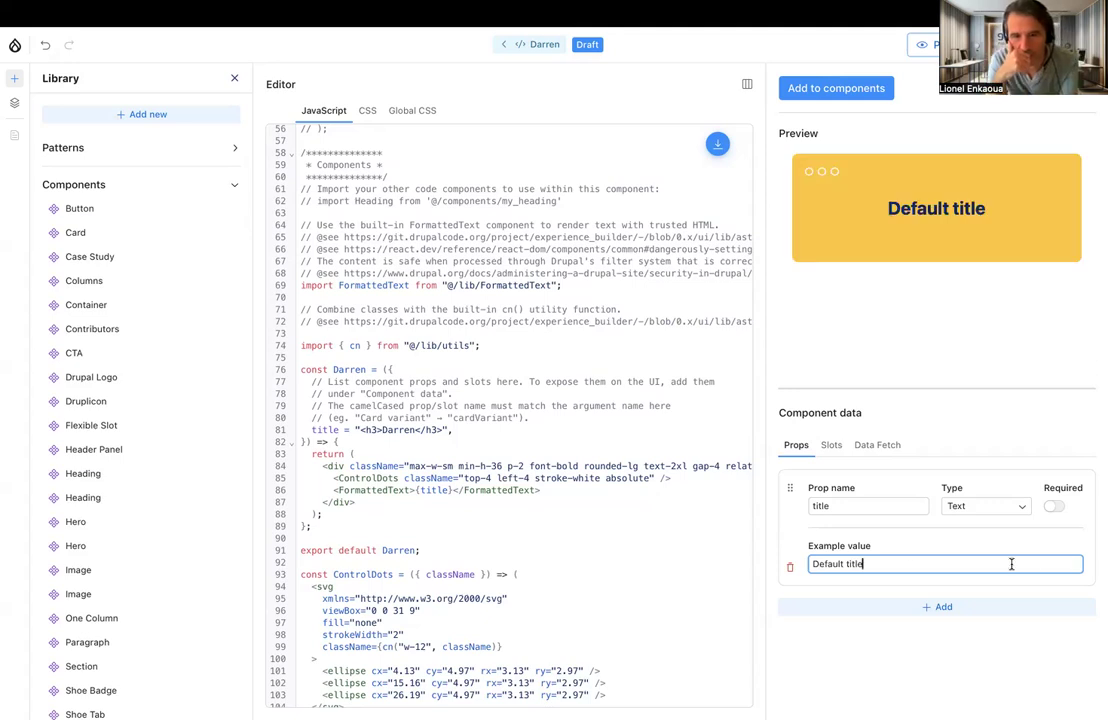
{"action": "left_click", "coordinate": [1054, 506]}
Add a second prop to the code component and set its type to Formatted text
{"action": "left_click", "coordinate": [943, 606]}
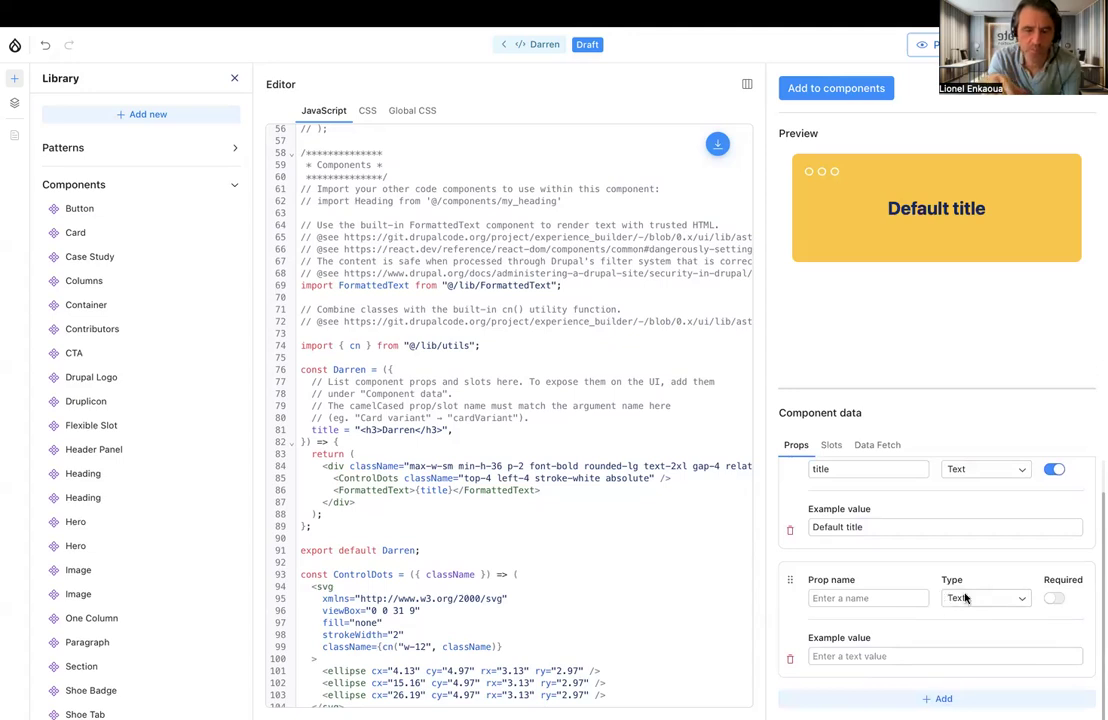
{"action": "left_click", "coordinate": [942, 597]}
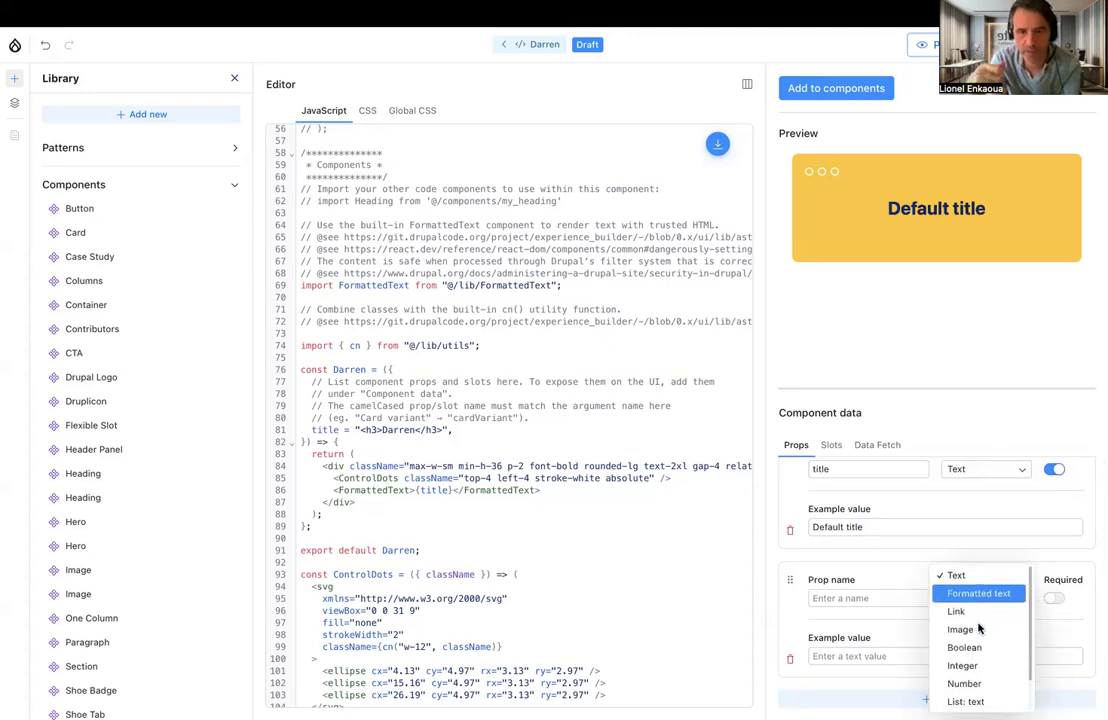
{"action": "left_click", "coordinate": [973, 594]}
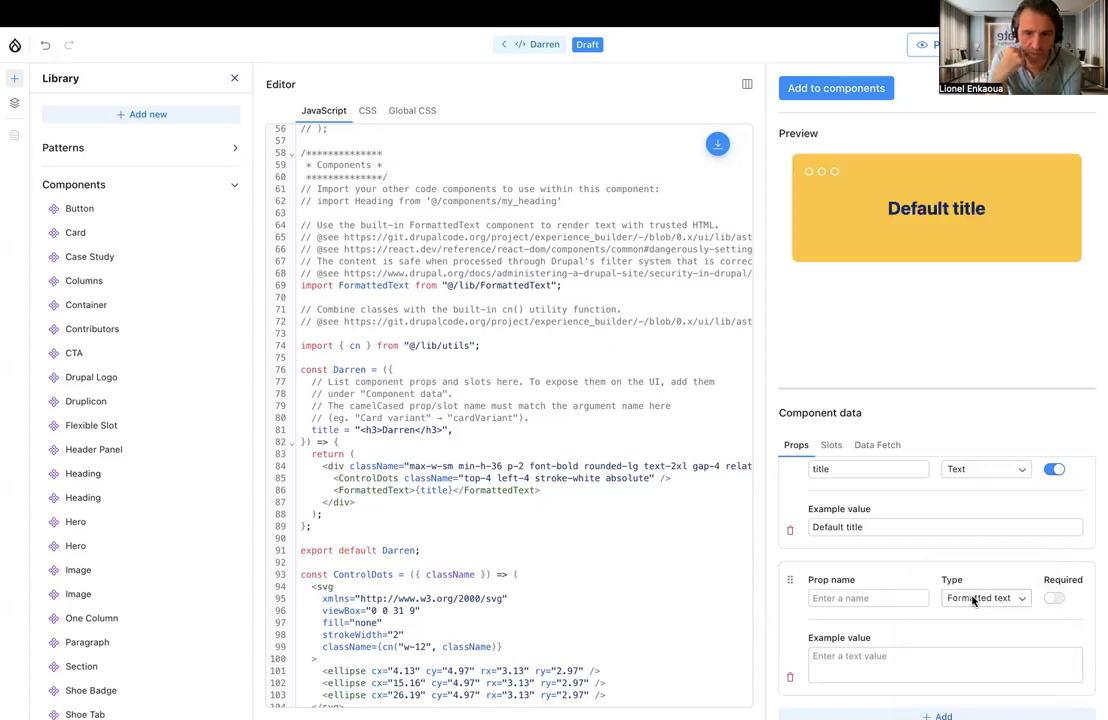
{"action": "scroll", "coordinate": [973, 600], "scroll_direction": "down", "scroll_amount": 1}
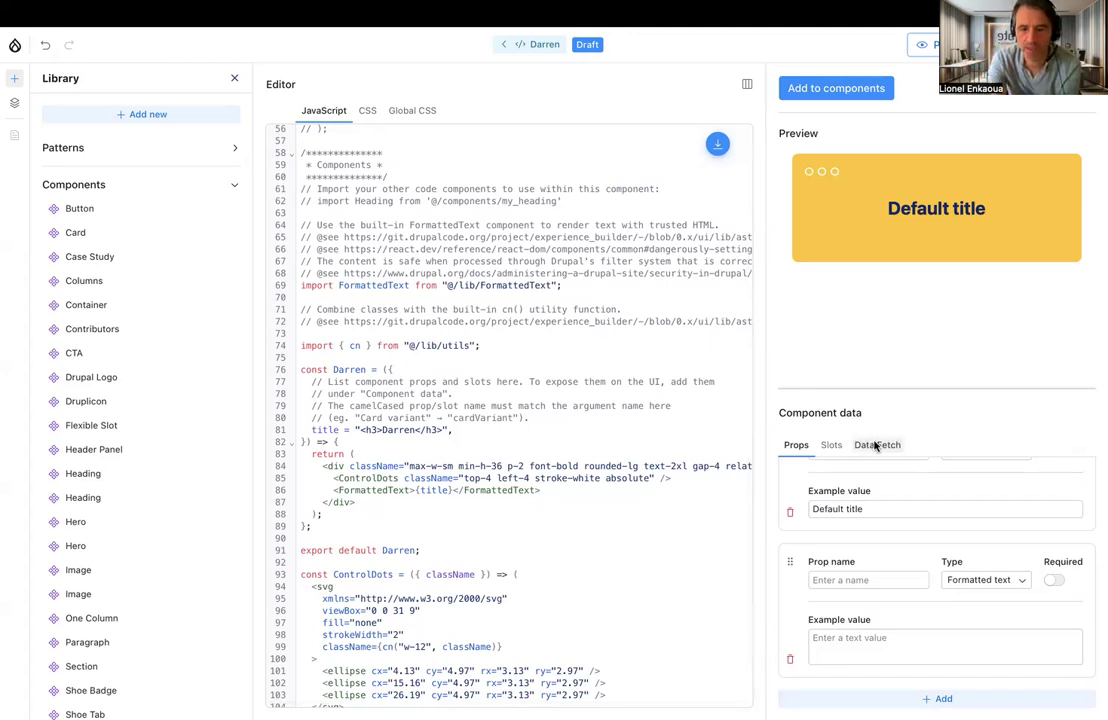
Name the Formatted text prop Paragraph and give it the example value "test"
{"action": "left_click", "coordinate": [879, 579]}
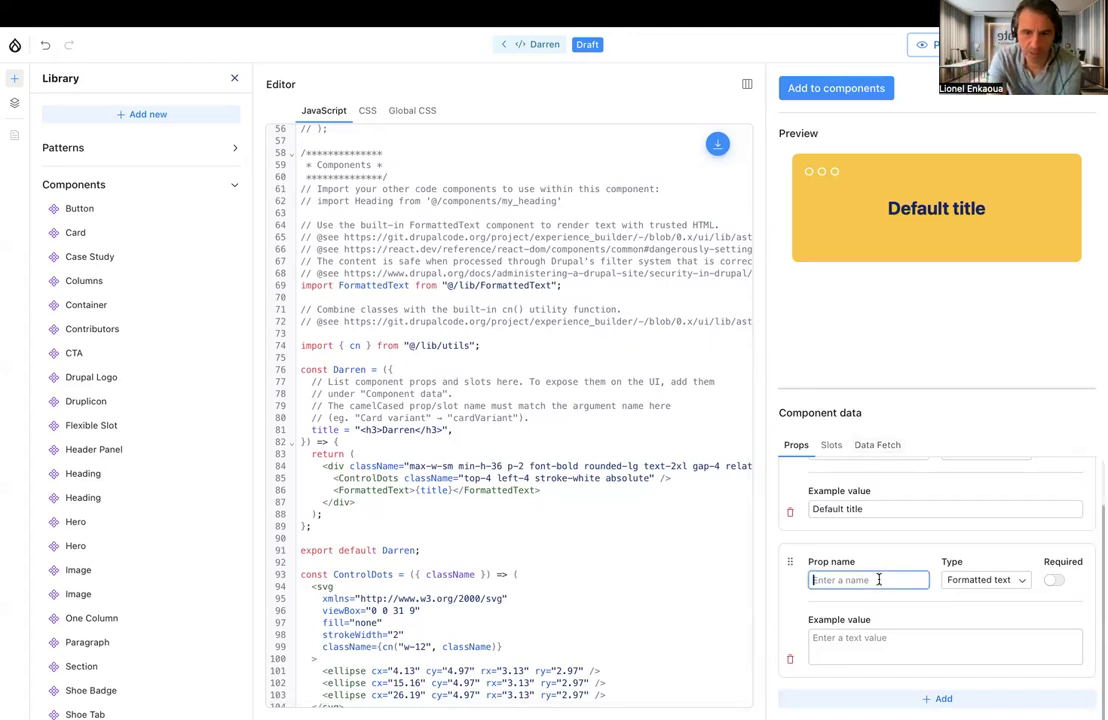
{"action": "type", "text": "Para"}
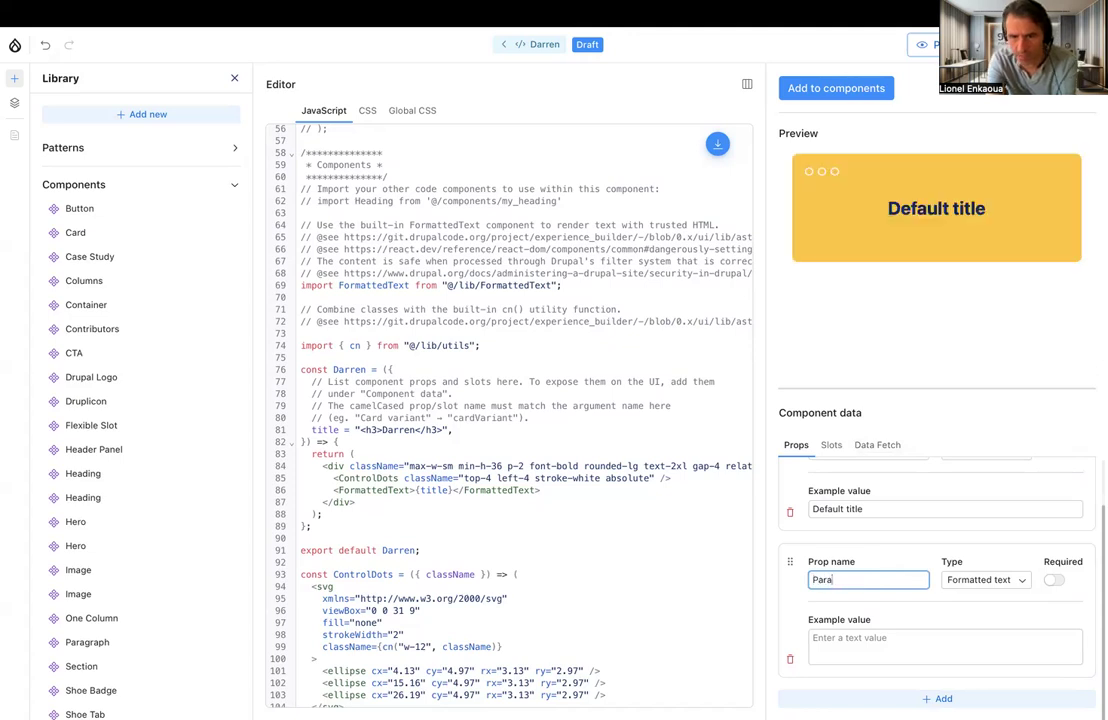
{"action": "left_click", "coordinate": [983, 580]}
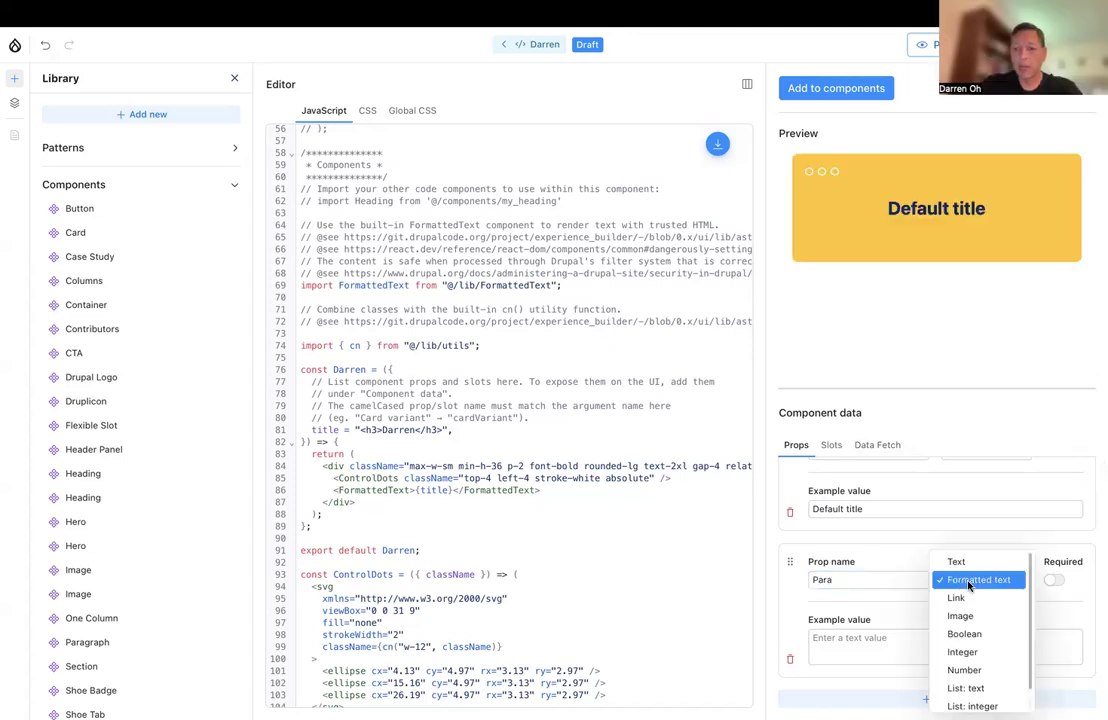
{"action": "scroll", "coordinate": [1000, 634], "scroll_direction": "down", "scroll_amount": 1}
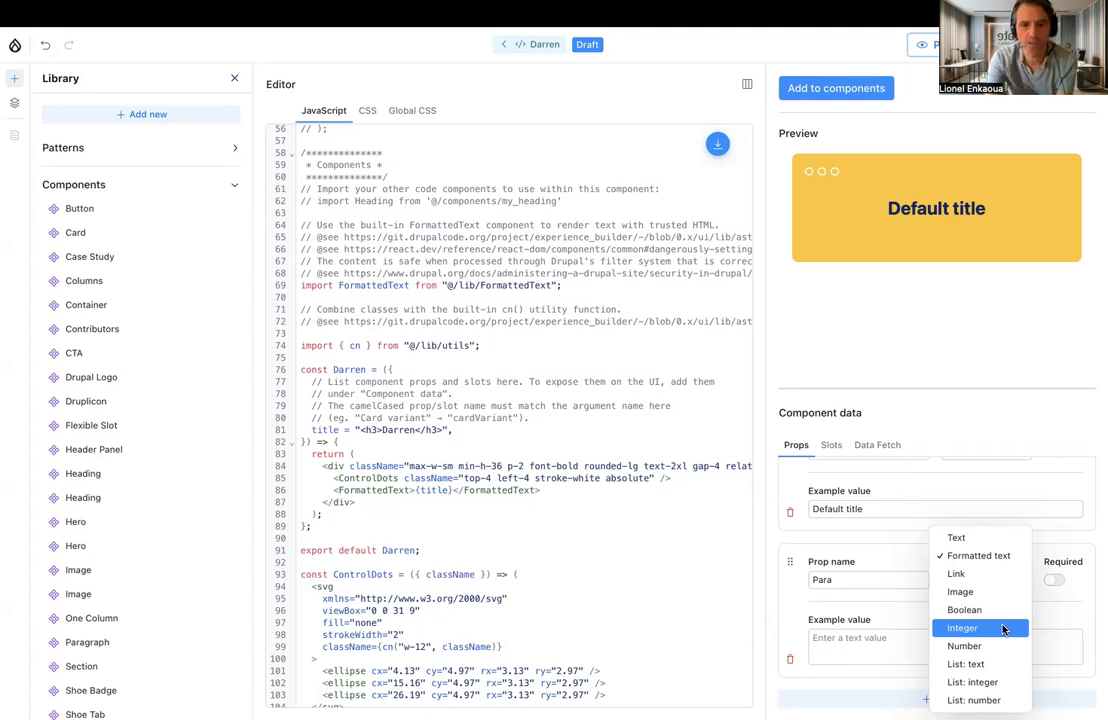
{"action": "left_click", "coordinate": [861, 583]}
{"action": "left_click", "coordinate": [861, 581]}
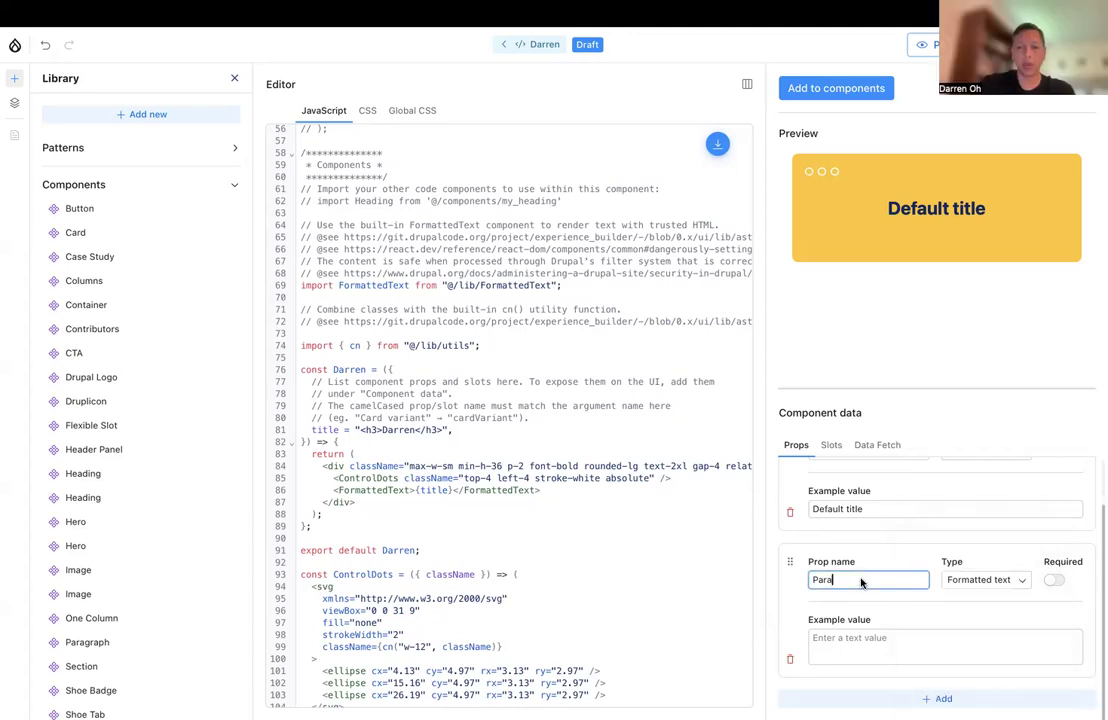
{"action": "type", "text": "graph"}
{"action": "left_click", "coordinate": [862, 647]}
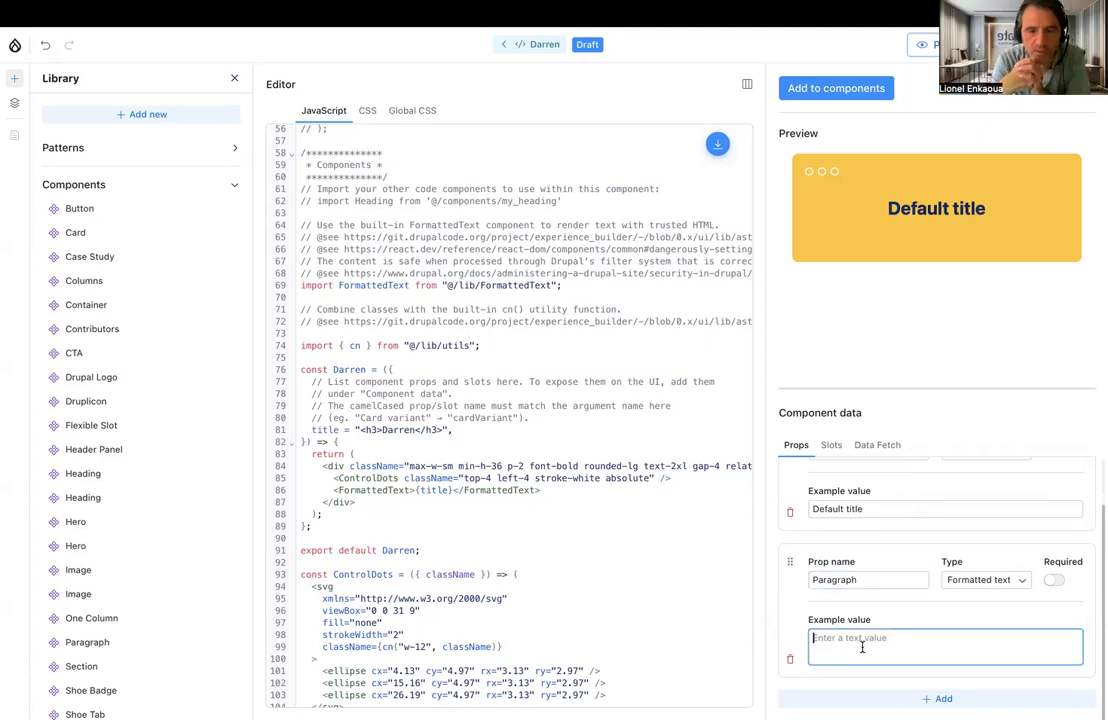
{"action": "type", "text": "test"}
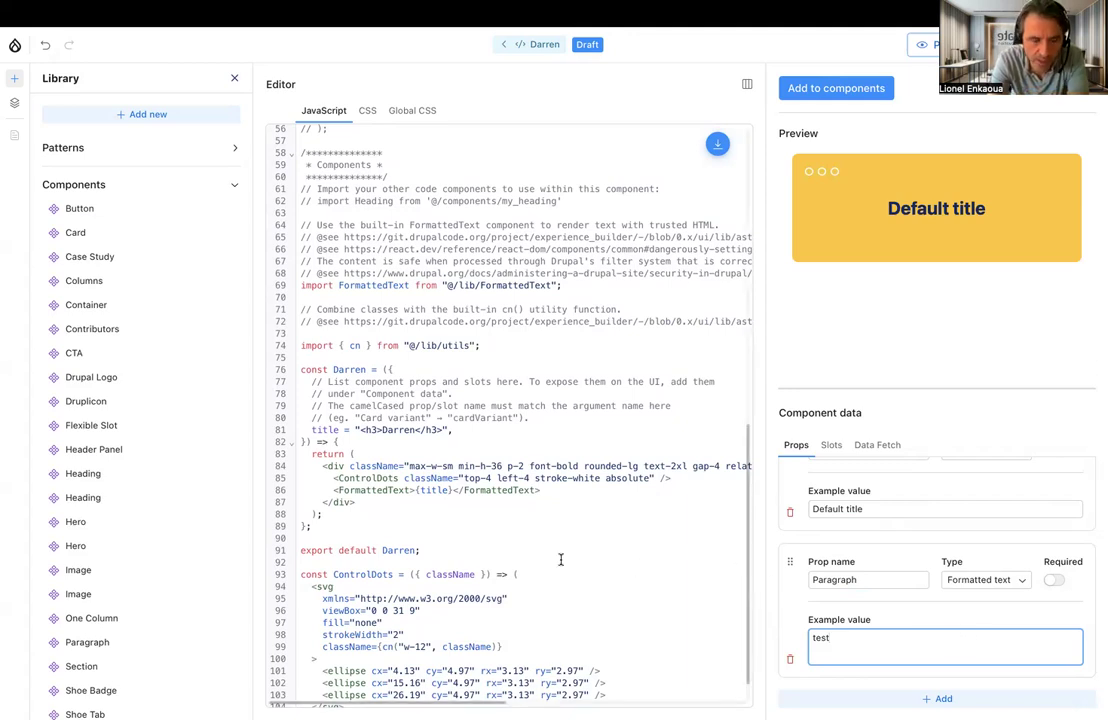
Duplicate the FormattedText line below the title in the component's JavaScript and make the copy output {paragraph}
{"action": "scroll", "coordinate": [561, 560], "scroll_direction": "down", "scroll_amount": 2}
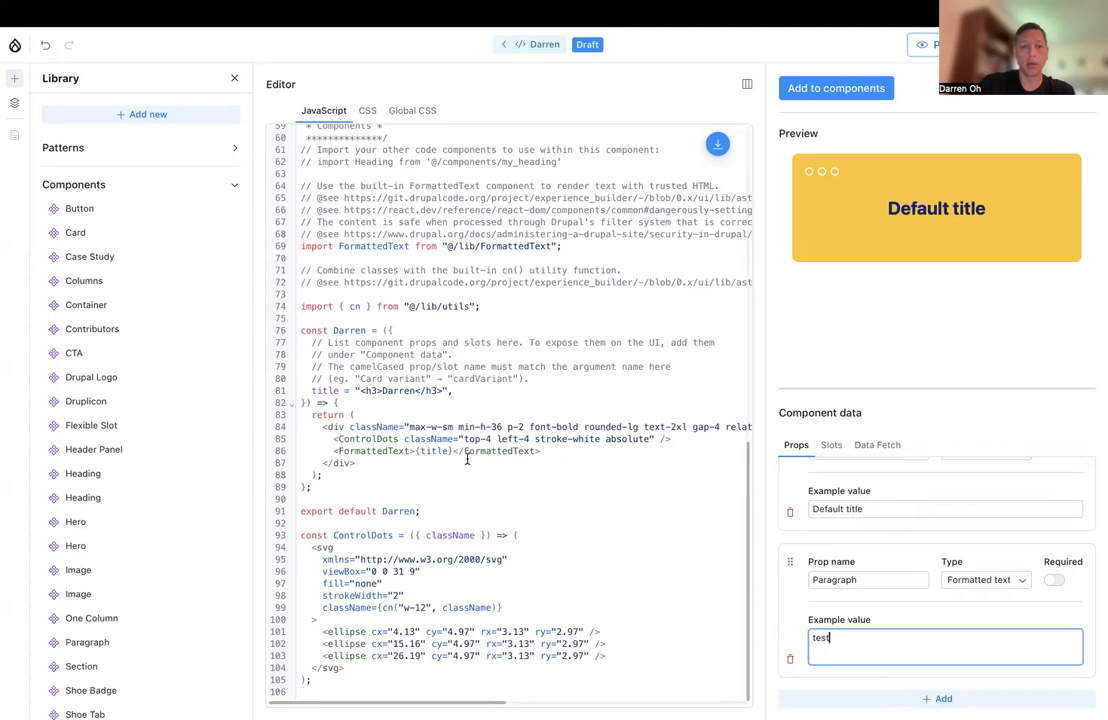
{"action": "left_click", "coordinate": [553, 451]}
{"action": "left_click_drag", "start_coordinate": [553, 451], "coordinate": [333, 451]}
{"action": "key", "text": "ctrl+c"}
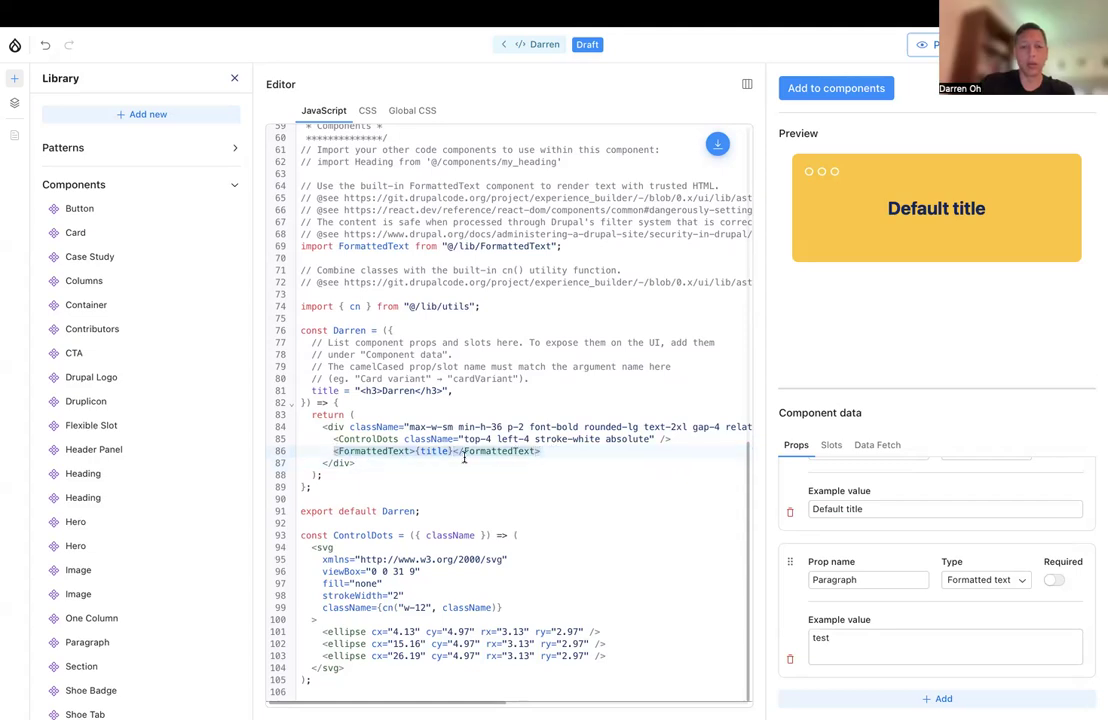
{"action": "left_click", "coordinate": [553, 451]}
{"action": "key", "text": "Return"}
{"action": "key", "text": "ctrl+v"}
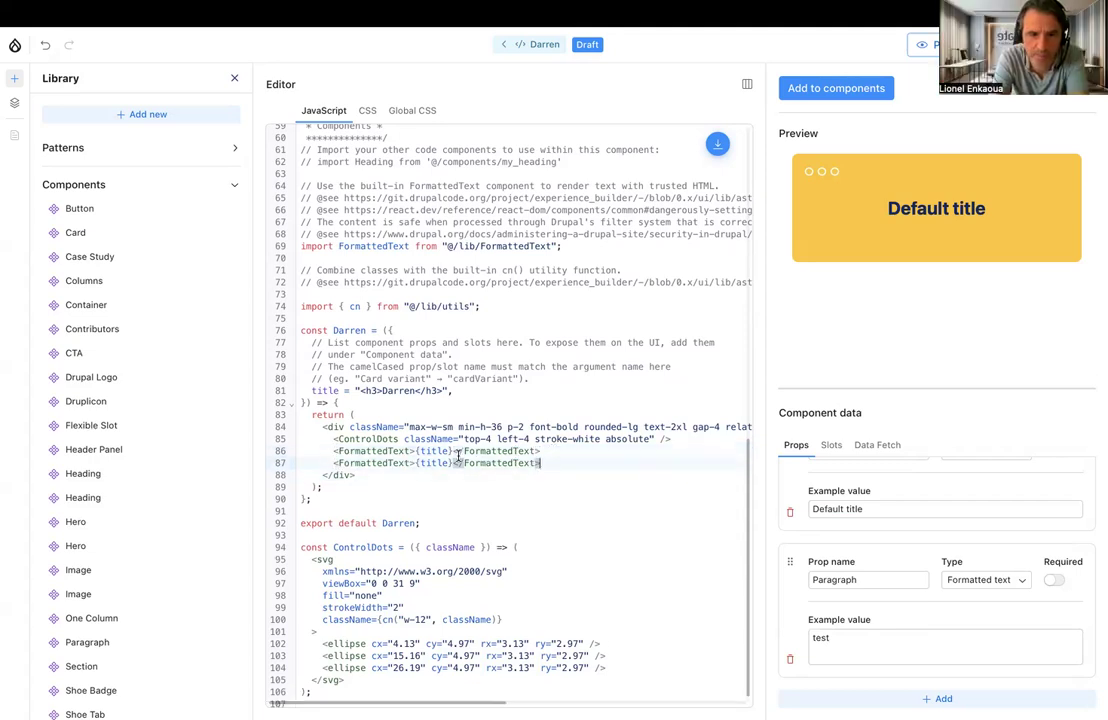
{"action": "type", "text": "paragraph"}
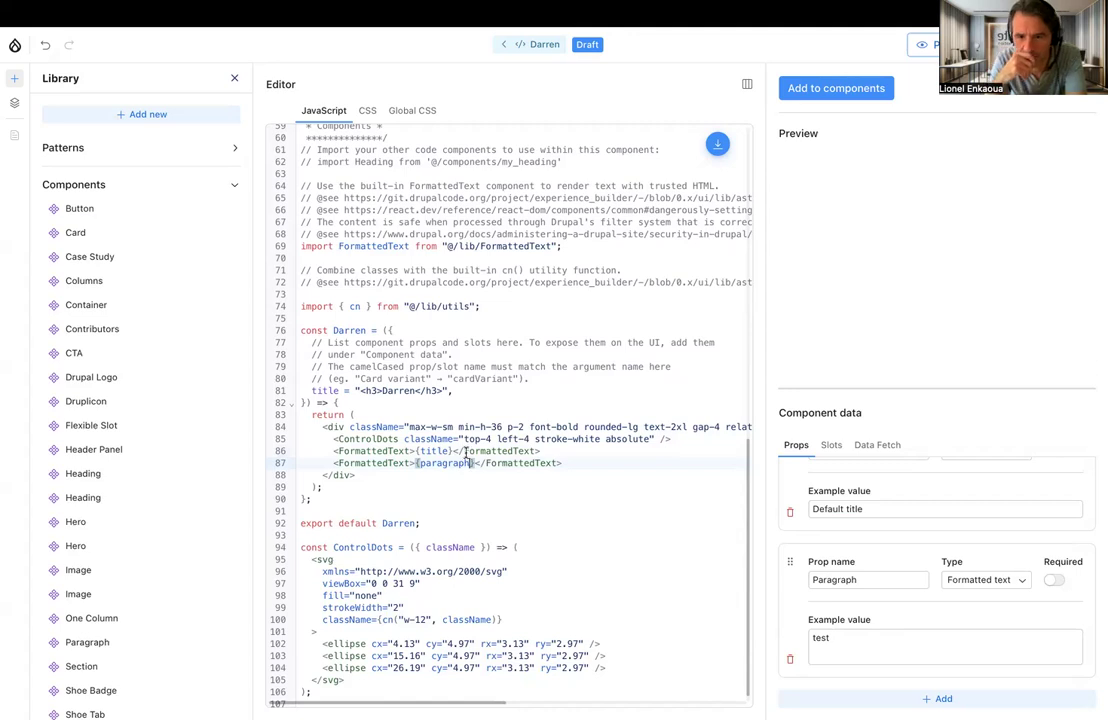
{"action": "left_click", "coordinate": [585, 461]}
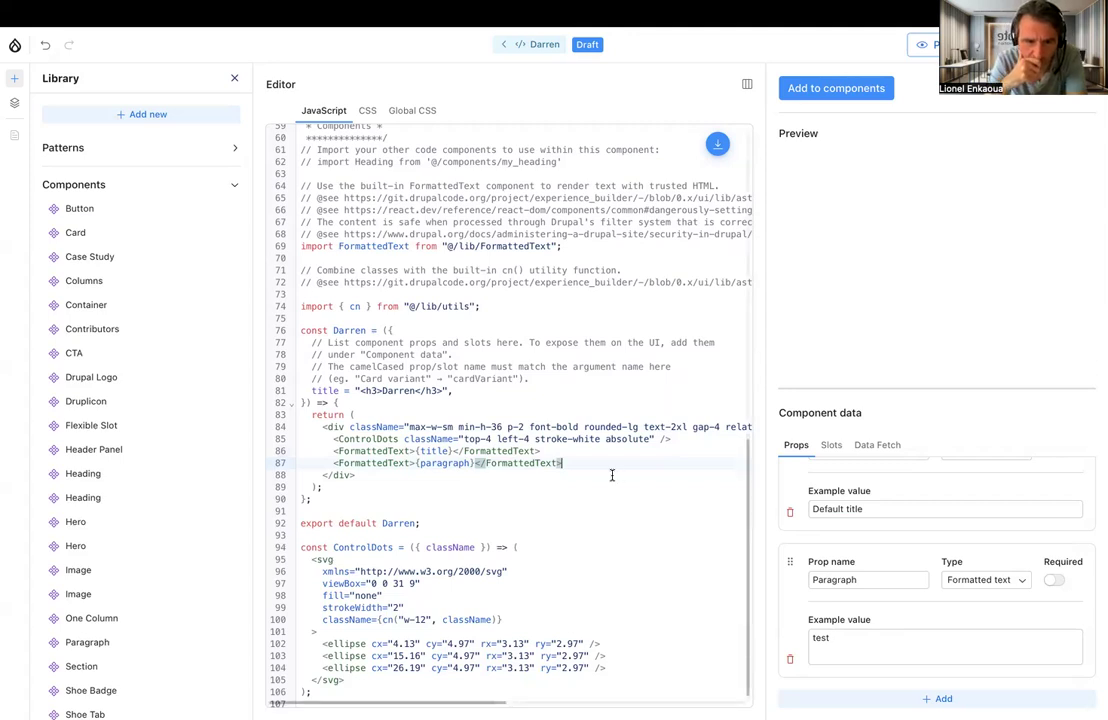
Try capitalizing the variable on the duplicated FormattedText line as {Paragraph}, then restore it to {paragraph}
{"action": "left_click", "coordinate": [419, 463]}
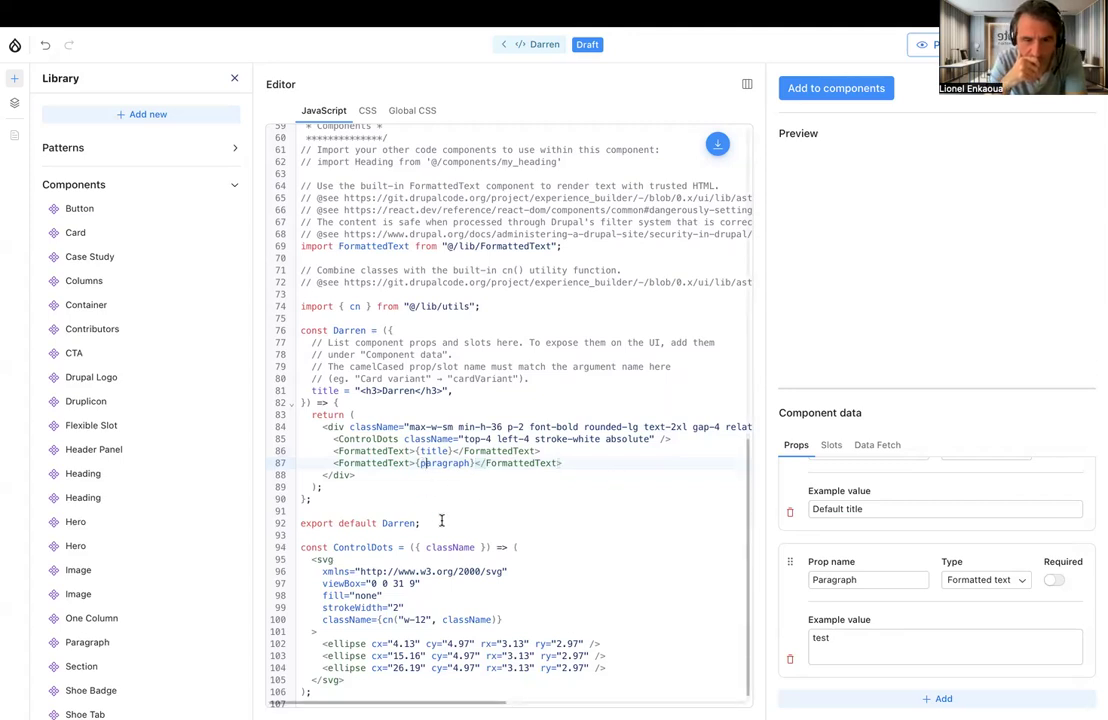
{"action": "key", "text": "BackSpace"}
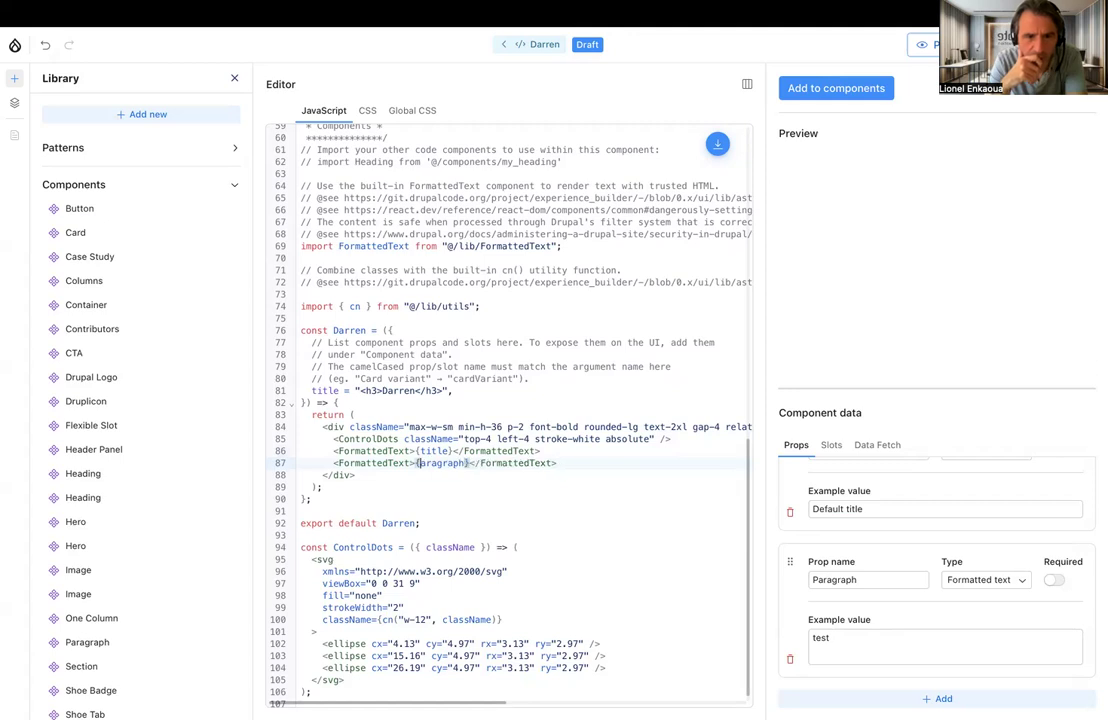
{"action": "type", "text": "P"}
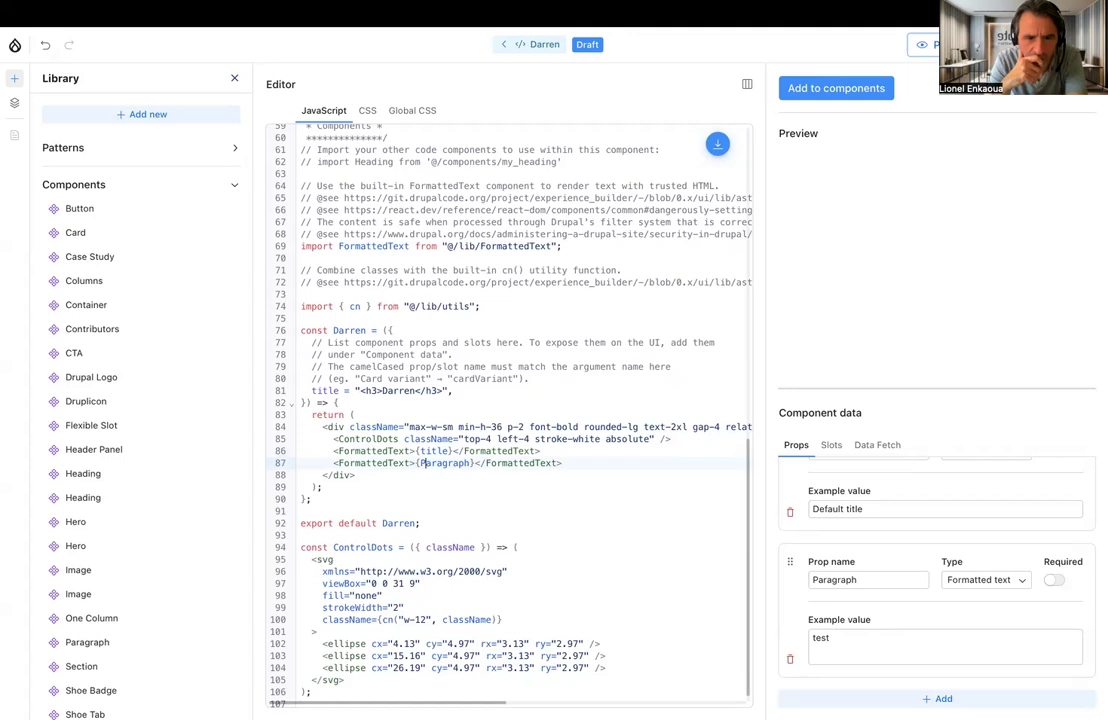
{"action": "key", "text": "BackSpace"}
{"action": "type", "text": "p"}
{"action": "left_click", "coordinate": [585, 462]}
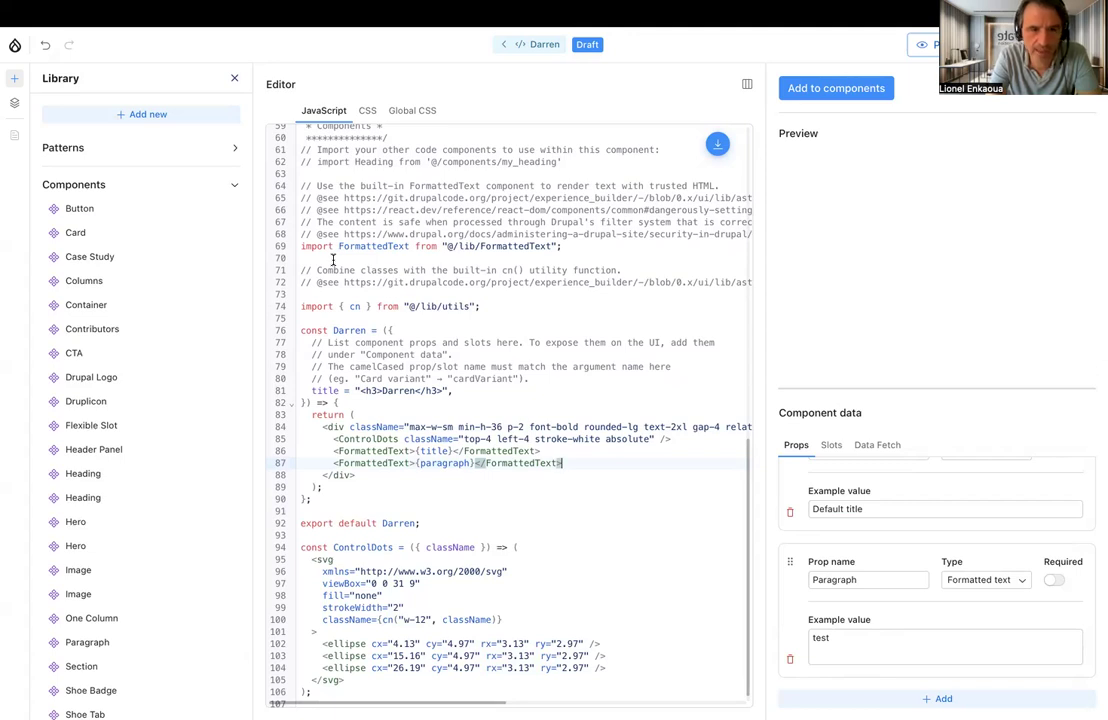
Check which code components are available for inserting an import statement into the component's code
{"action": "left_click", "coordinate": [718, 148]}
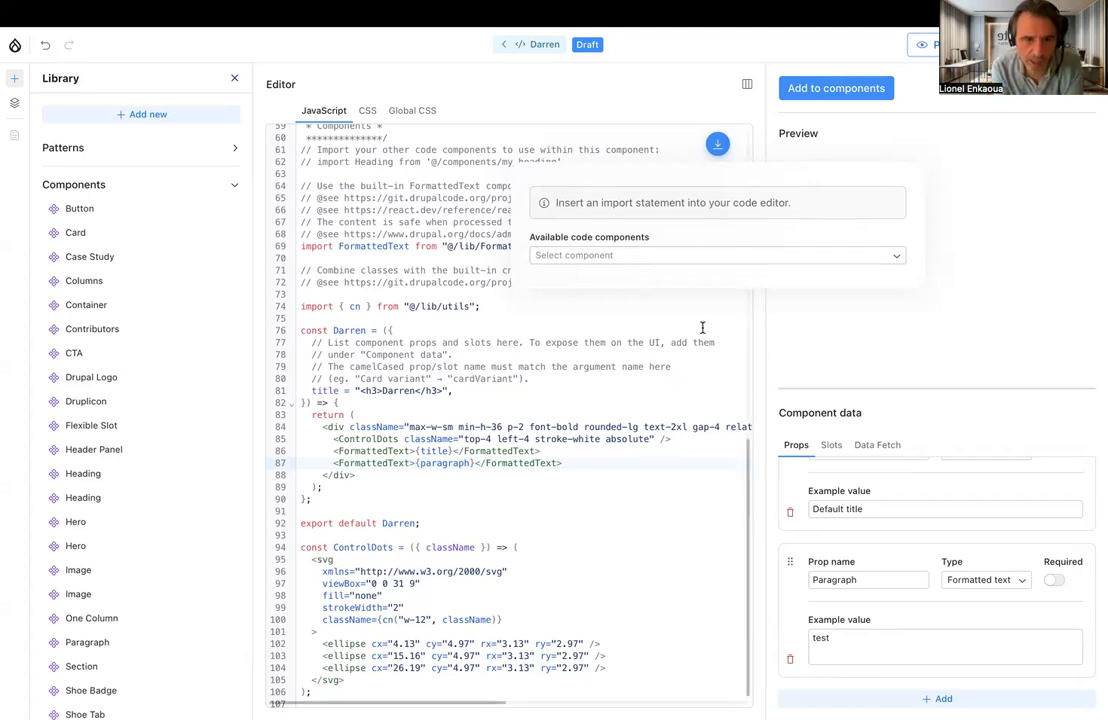
{"action": "left_click", "coordinate": [745, 256]}
{"action": "left_click", "coordinate": [669, 384]}
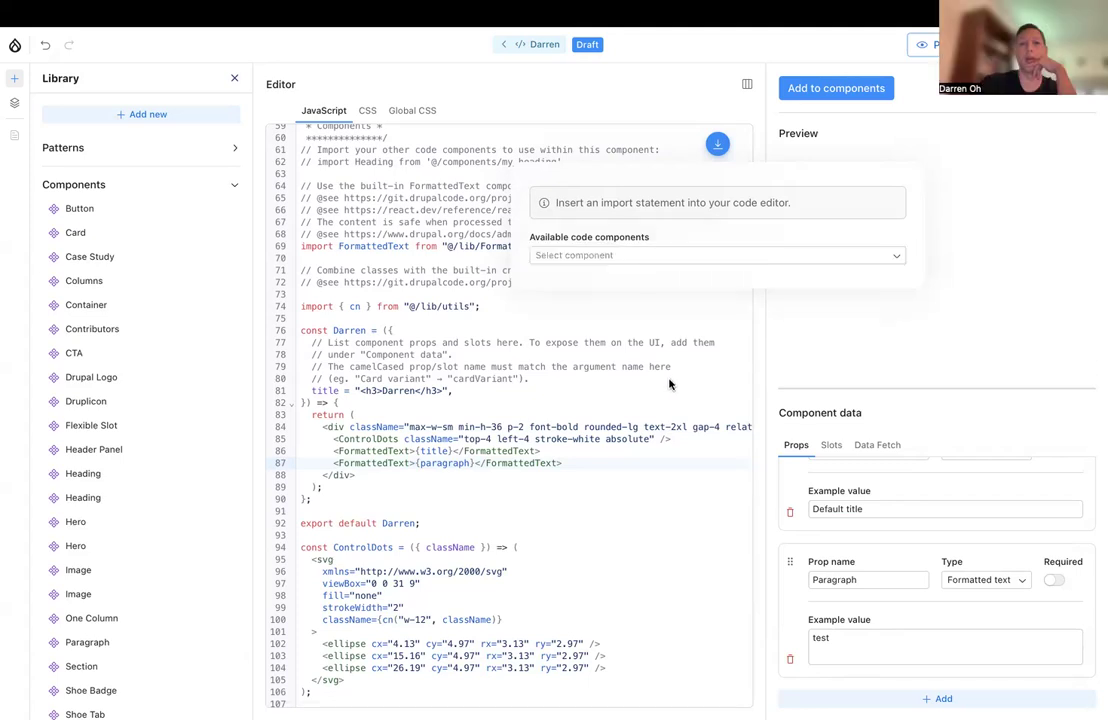
{"action": "left_click", "coordinate": [648, 385]}
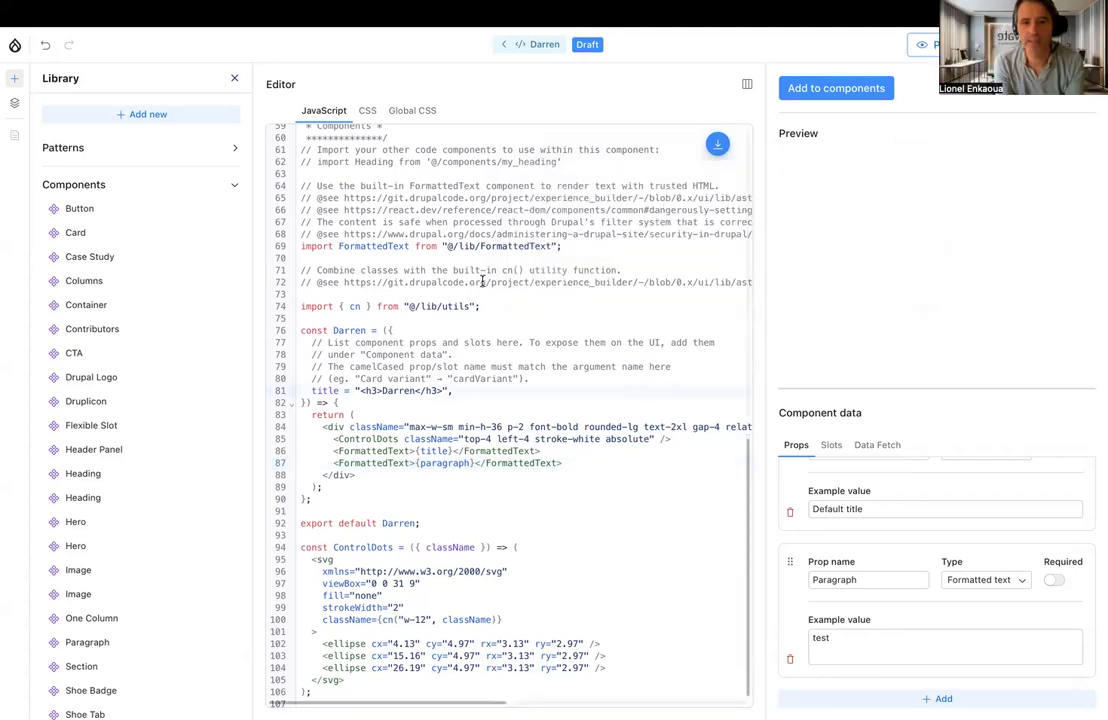
{"action": "scroll", "coordinate": [482, 282], "scroll_direction": "up", "scroll_amount": 2}
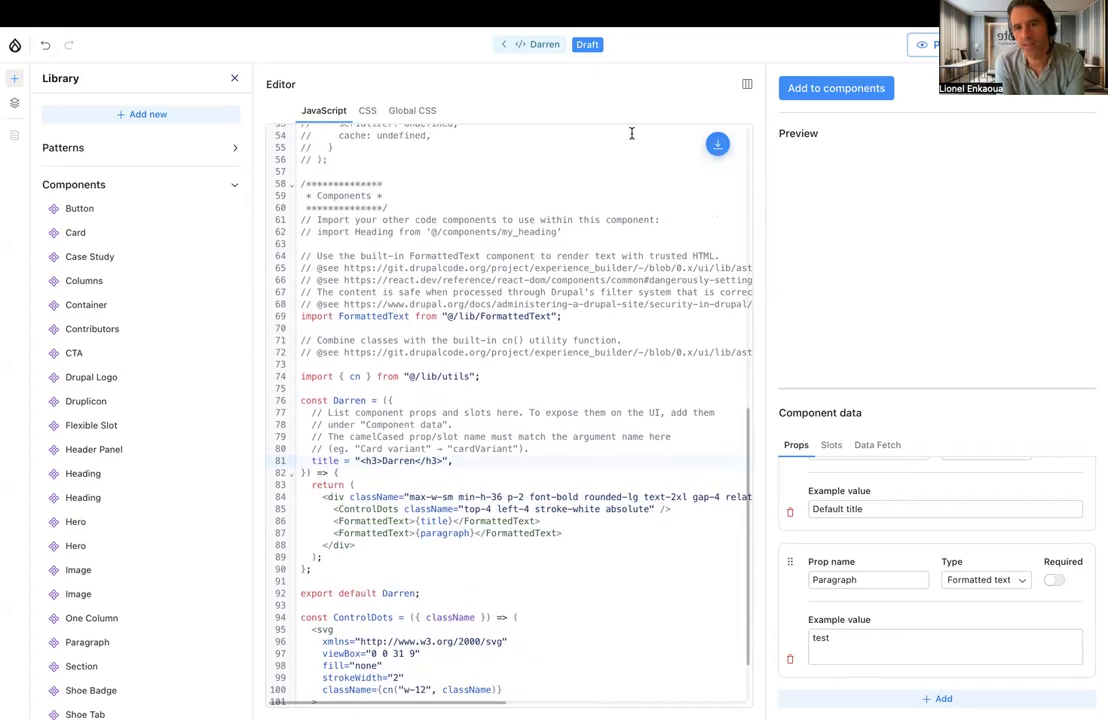
{"action": "left_click", "coordinate": [716, 146]}
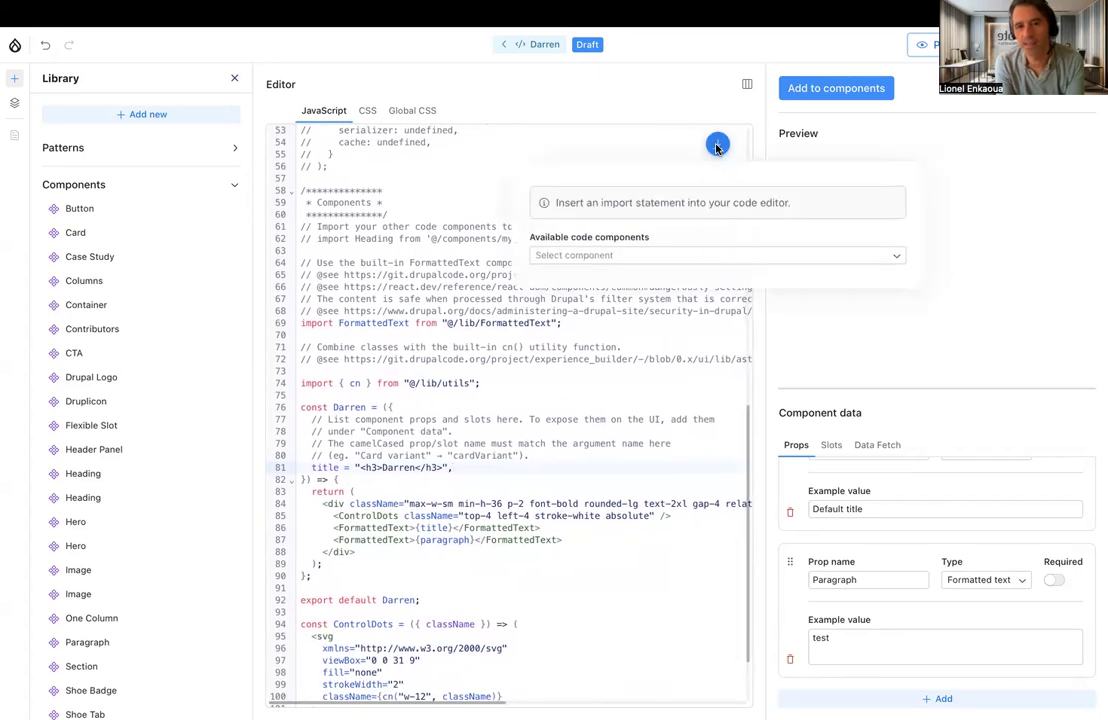
{"action": "left_click", "coordinate": [637, 104]}
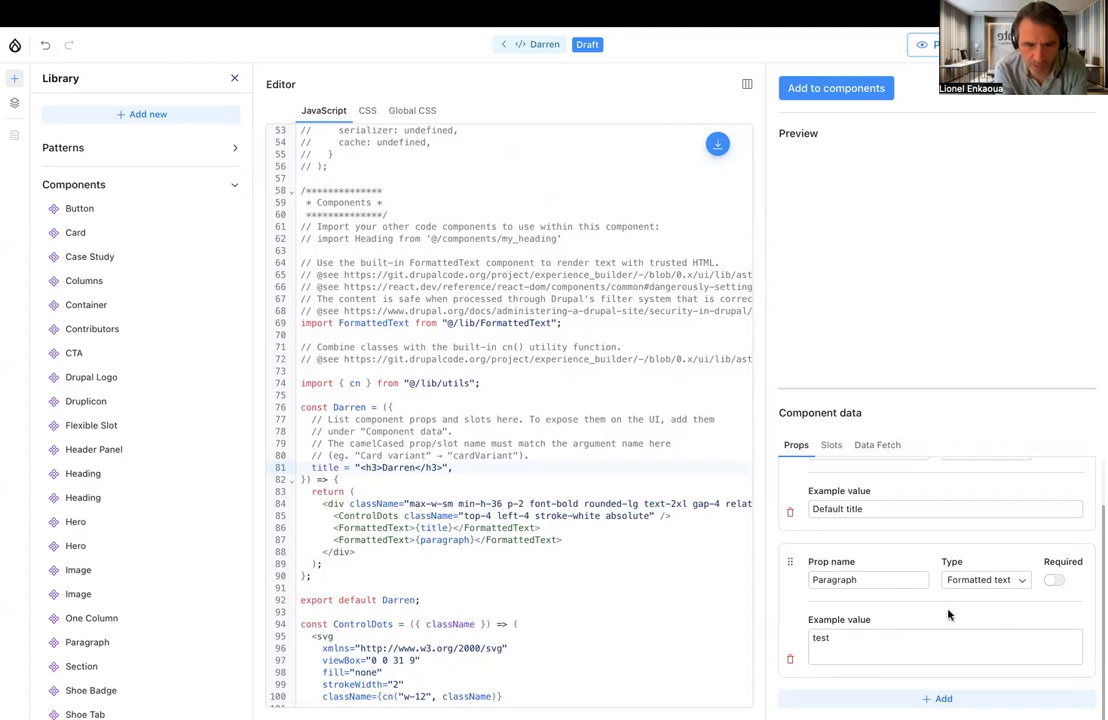
Delete the Paragraph prop and remove the FormattedText line that outputs {paragraph} from the JavaScript
{"action": "left_click", "coordinate": [790, 659]}
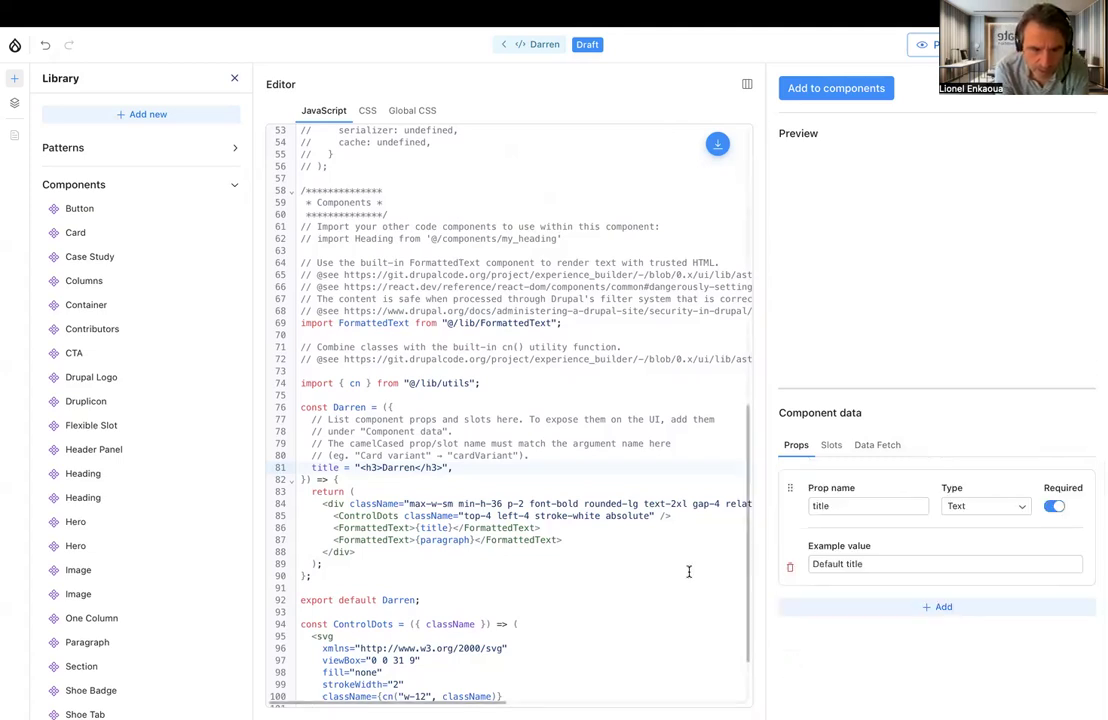
{"action": "scroll", "coordinate": [463, 477], "scroll_direction": "down", "scroll_amount": 1}
{"action": "left_click_drag", "start_coordinate": [578, 516], "coordinate": [581, 503]}
{"action": "key", "text": "BackSpace"}
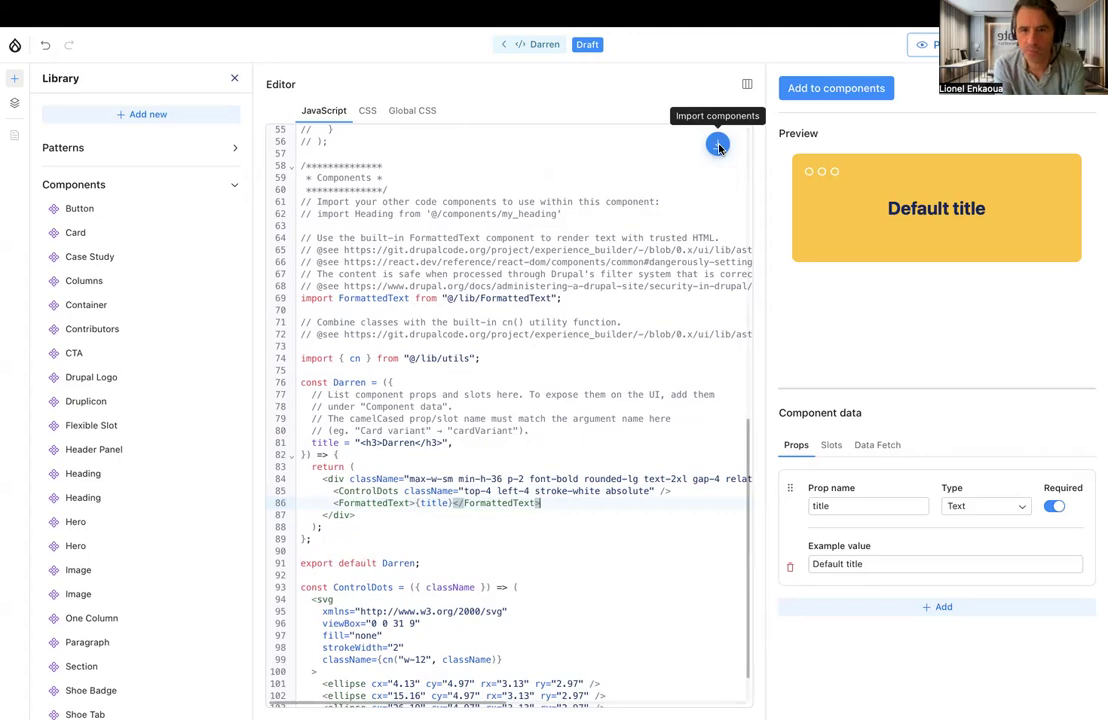
Add the finished code component to the Components section and confirm, making it available on the page
{"action": "left_click", "coordinate": [810, 90]}
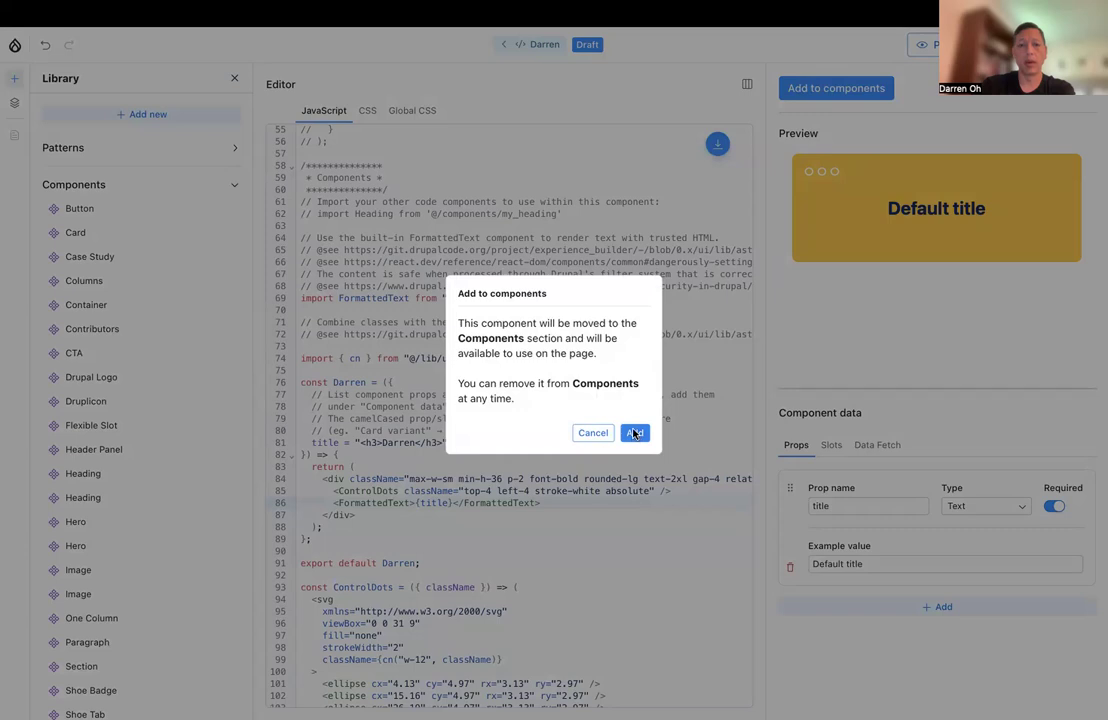
{"action": "left_click", "coordinate": [634, 433]}
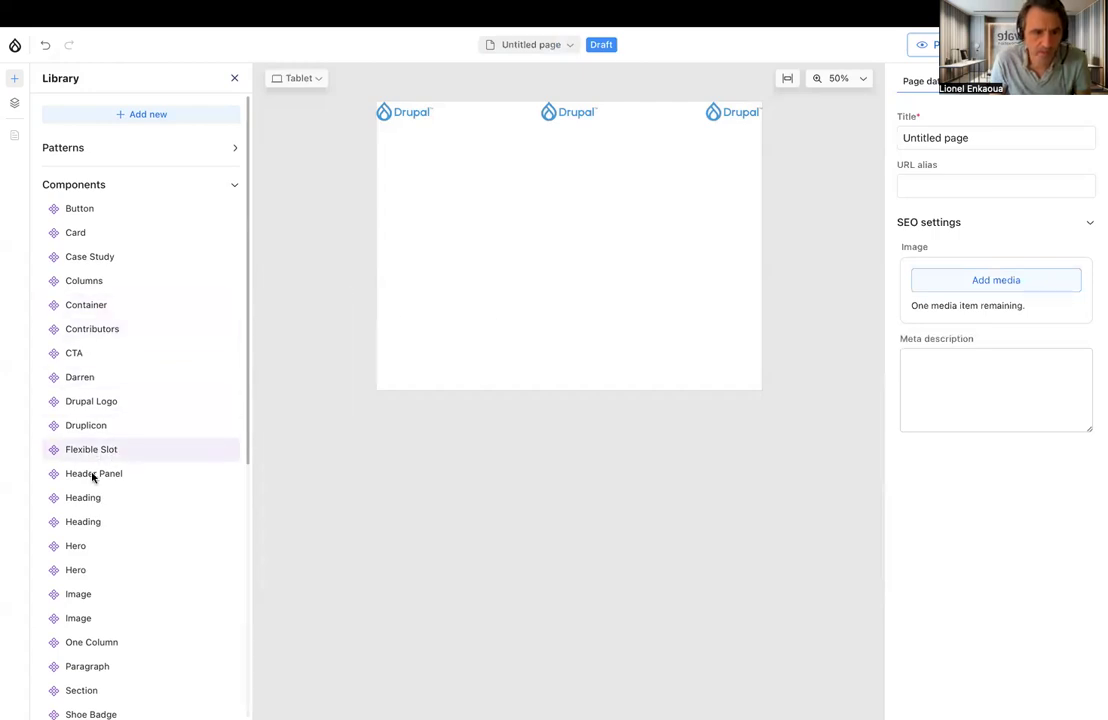
Place the custom code component on the page below the Drupal logos and set its title to New title
{"action": "scroll", "coordinate": [88, 445], "scroll_direction": "down", "scroll_amount": 1}
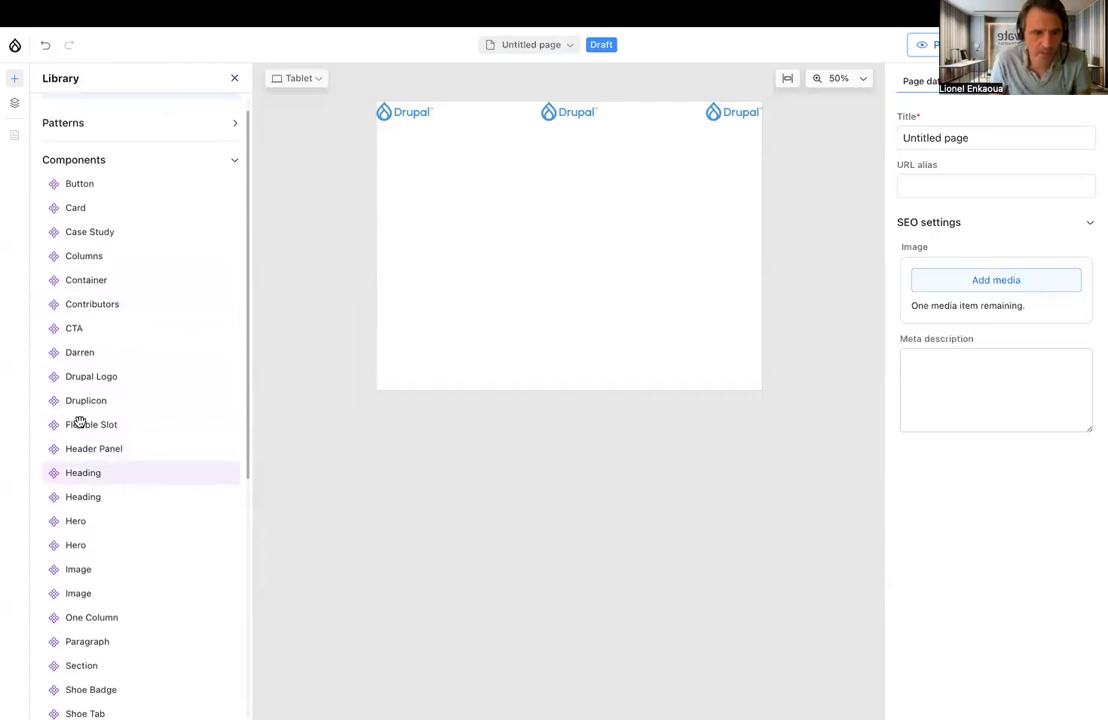
{"action": "left_click", "coordinate": [82, 356]}
{"action": "left_click_drag", "start_coordinate": [51, 354], "coordinate": [453, 265]}
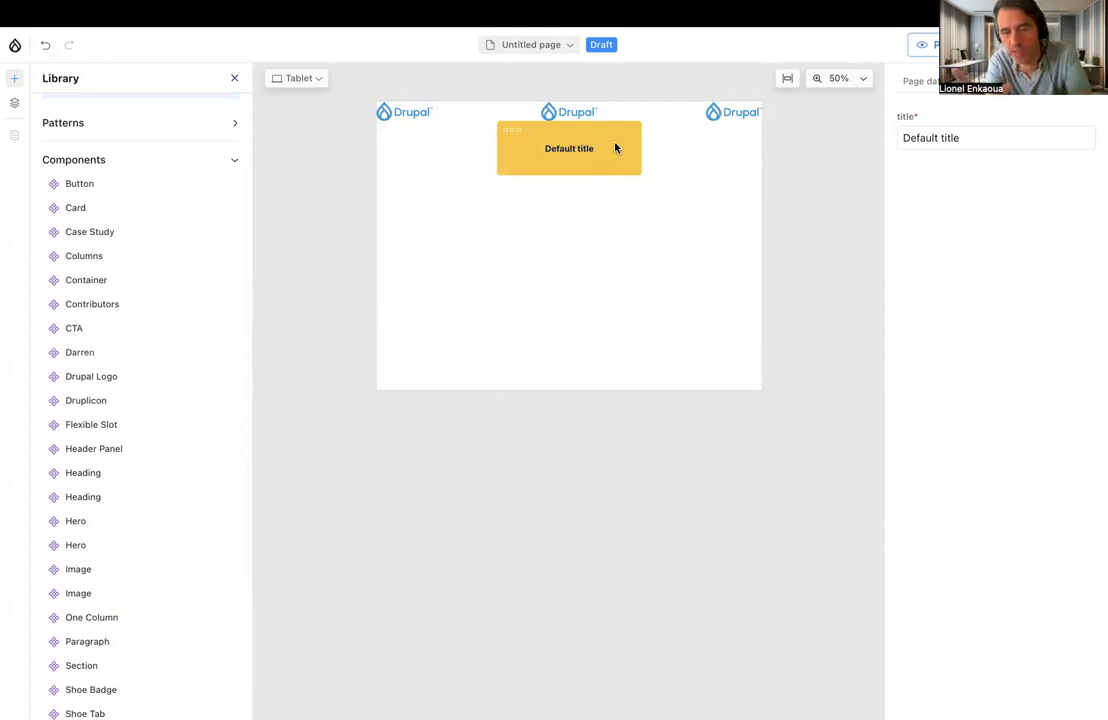
{"action": "double_click", "coordinate": [952, 140]}
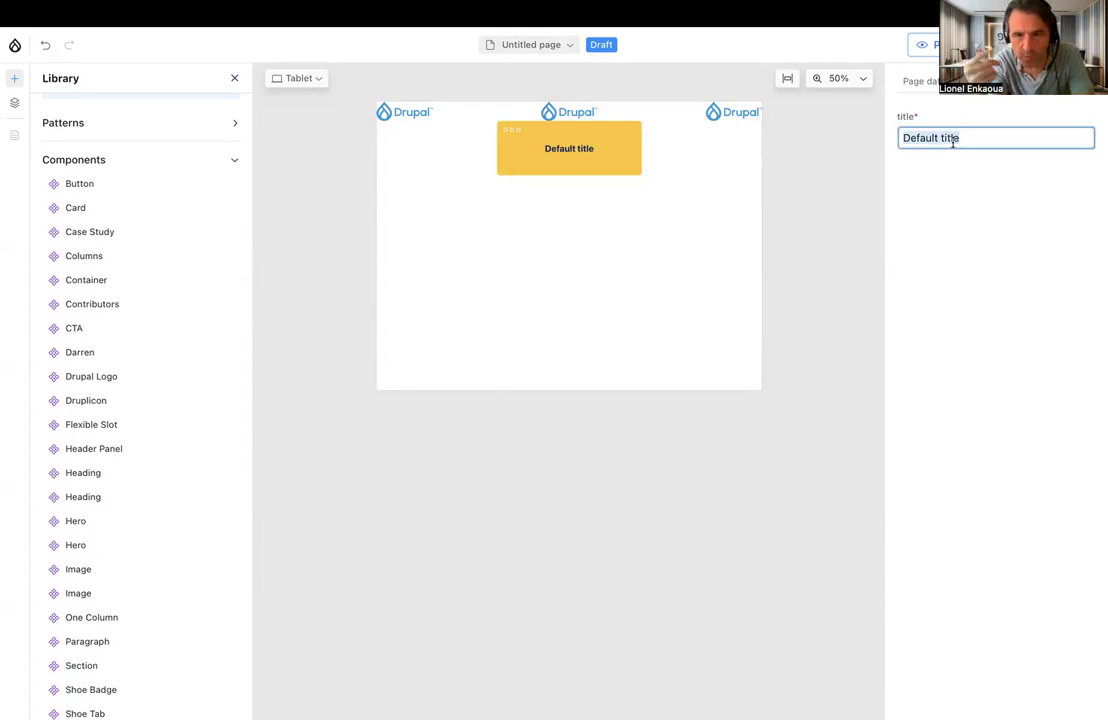
{"action": "triple_click", "coordinate": [952, 140]}
{"action": "type", "text": "New"}
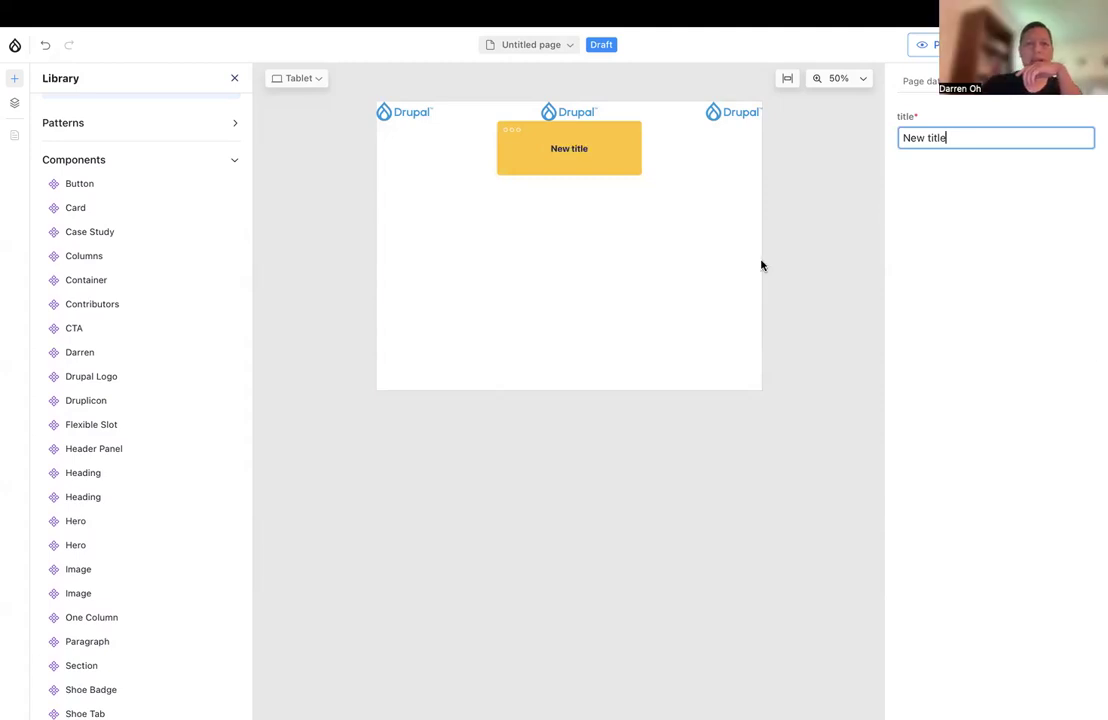
Expand the Patterns section of the library to check for saved patterns
{"action": "left_click", "coordinate": [229, 128]}
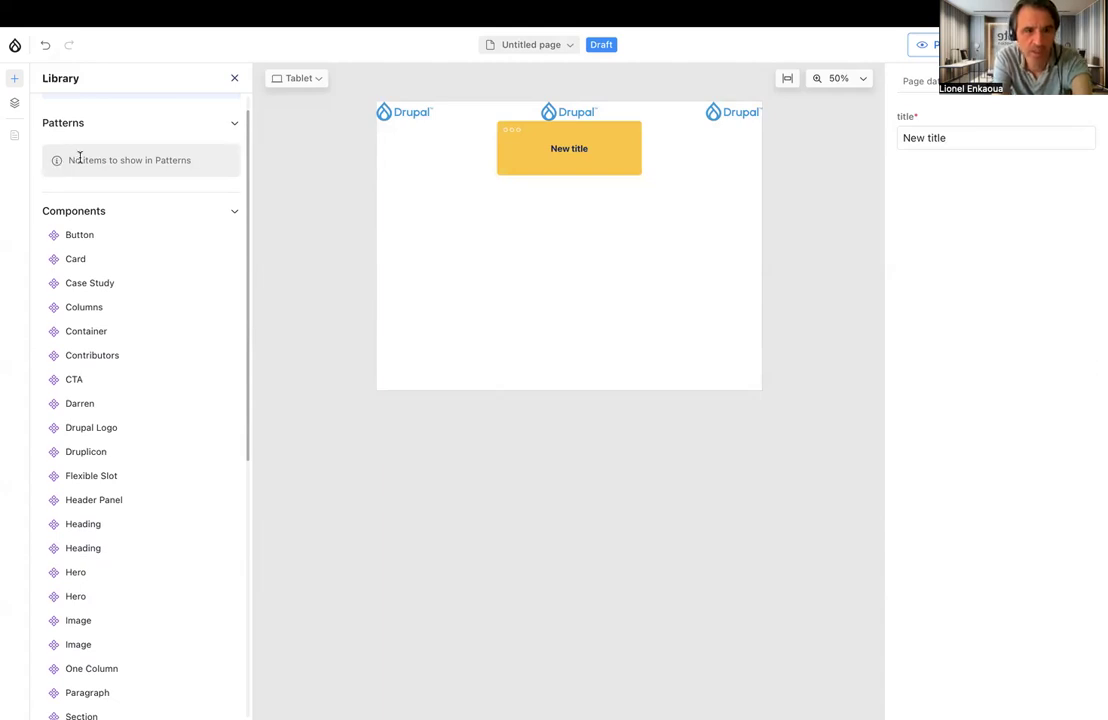
{"action": "scroll", "coordinate": [80, 158], "scroll_direction": "up", "scroll_amount": 1}
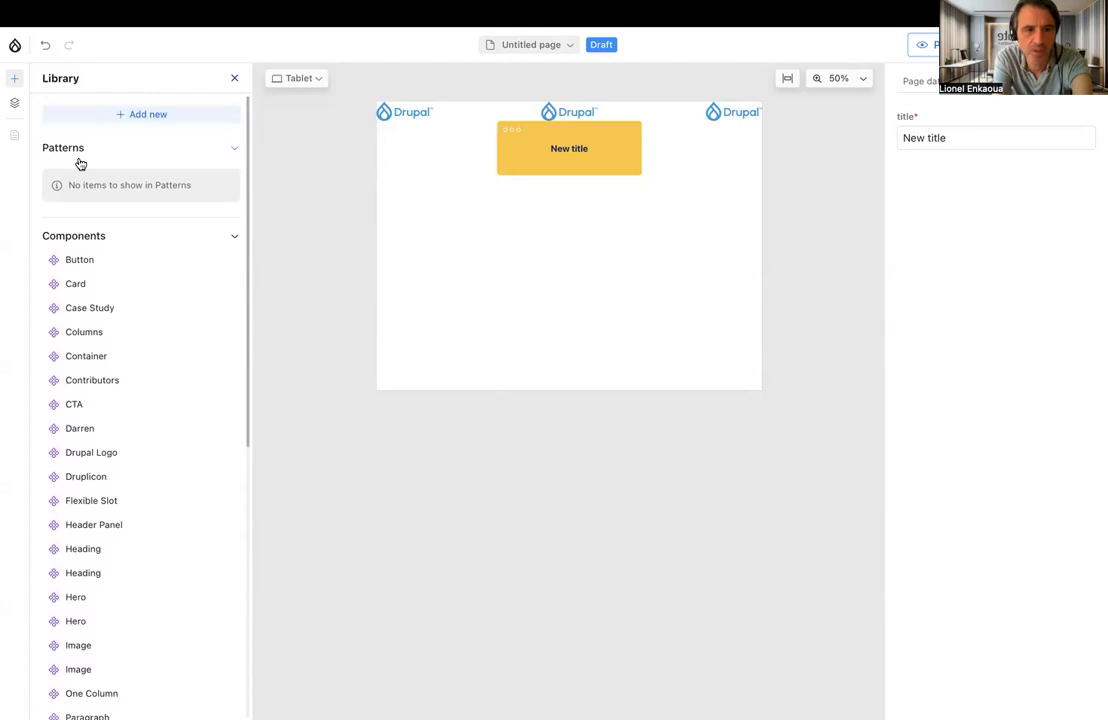
{"action": "scroll", "coordinate": [285, 200], "scroll_direction": "up", "scroll_amount": 3}
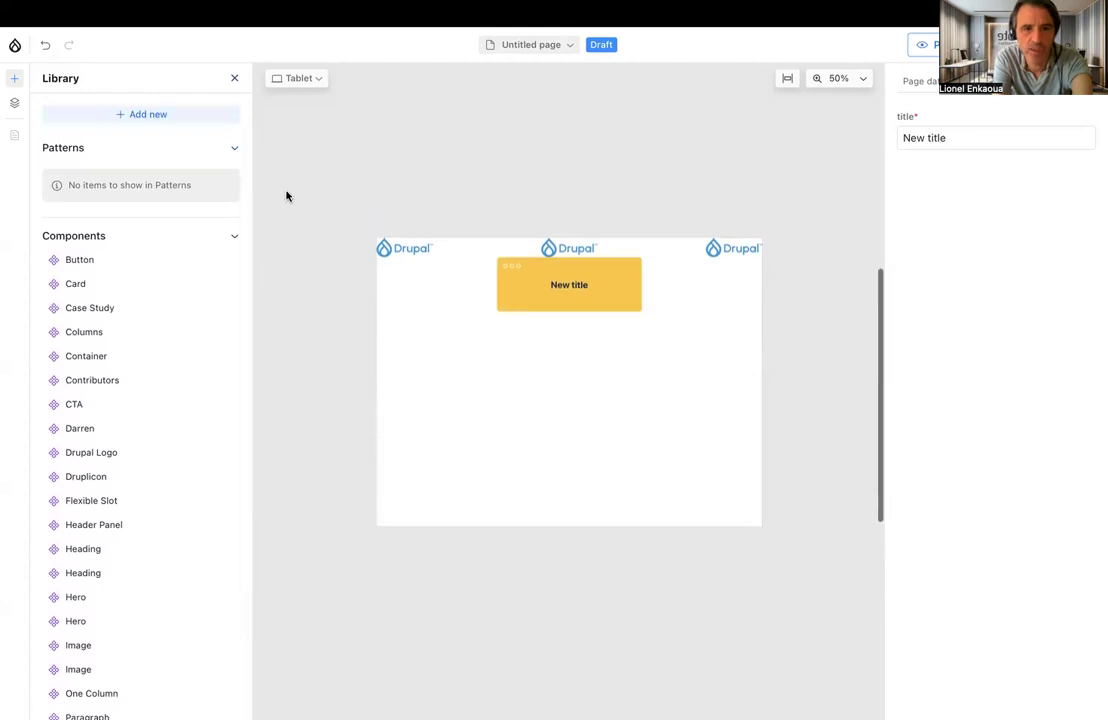
Open the Awesome Demo Experience Builder page and look through its layer structure
{"action": "left_click", "coordinate": [533, 46]}
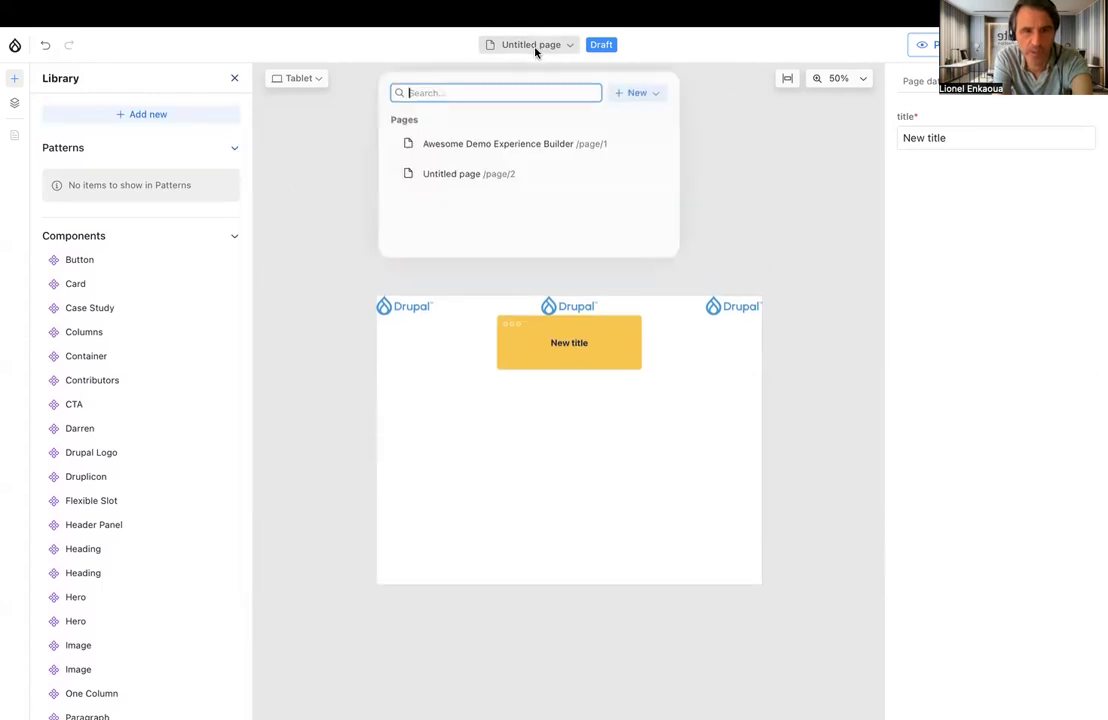
{"action": "left_click", "coordinate": [466, 146]}
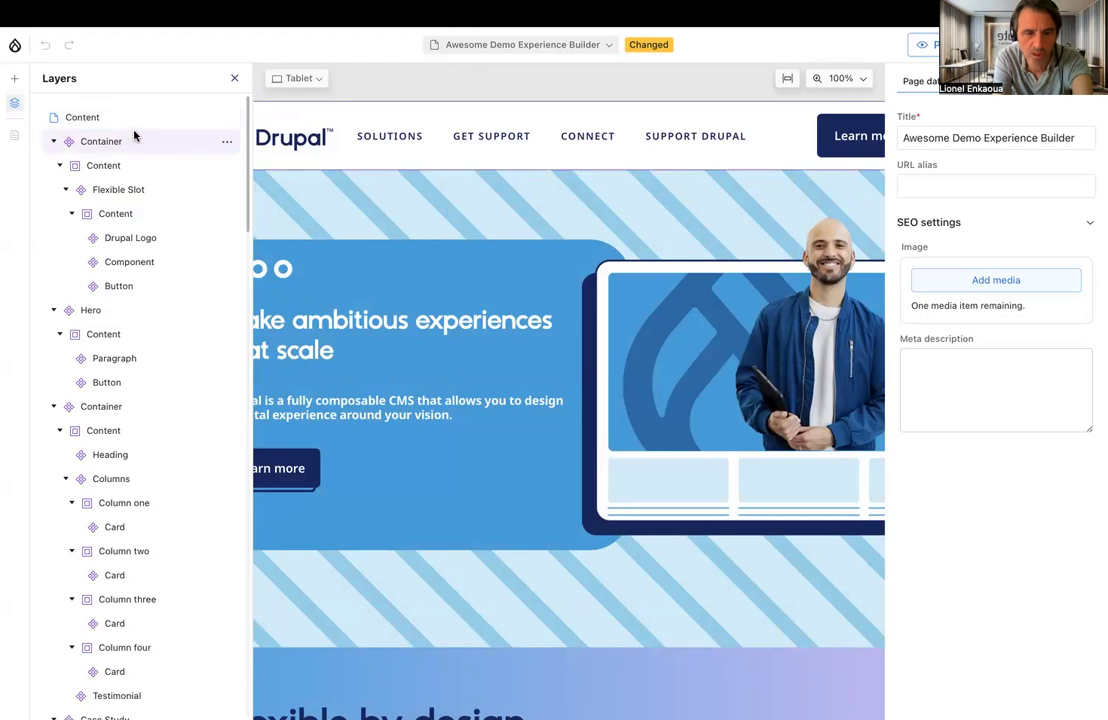
{"action": "scroll", "coordinate": [125, 220], "scroll_direction": "down", "scroll_amount": 1}
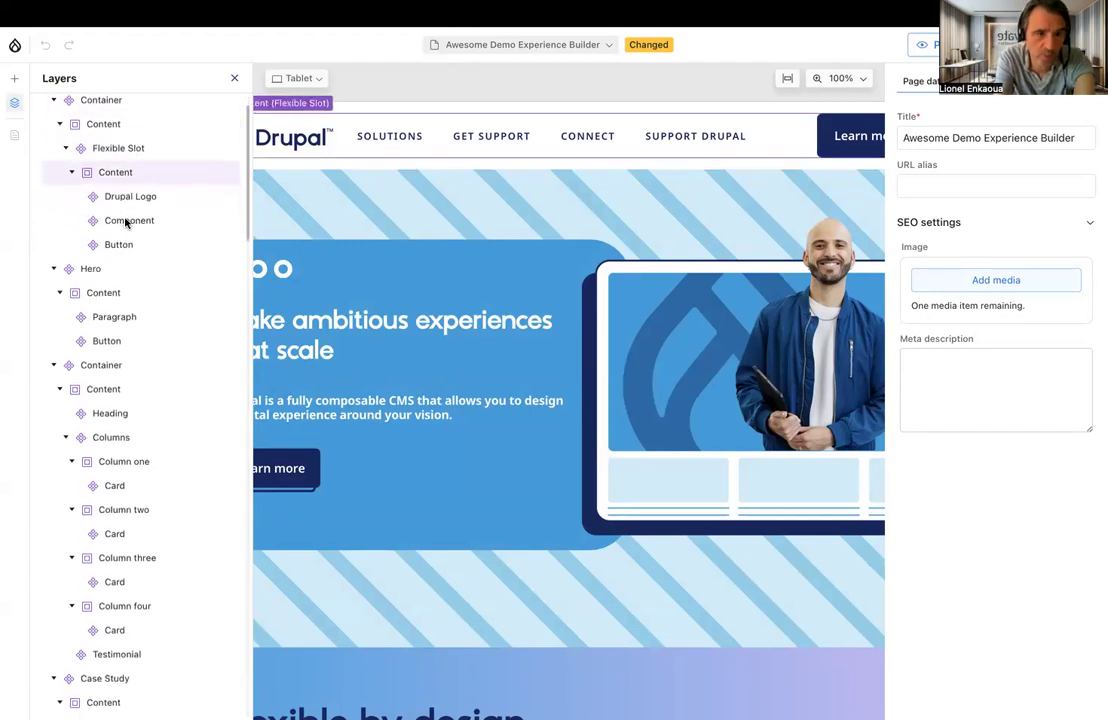
{"action": "scroll", "coordinate": [125, 218], "scroll_direction": "down", "scroll_amount": 2}
{"action": "scroll", "coordinate": [125, 220], "scroll_direction": "down", "scroll_amount": 10}
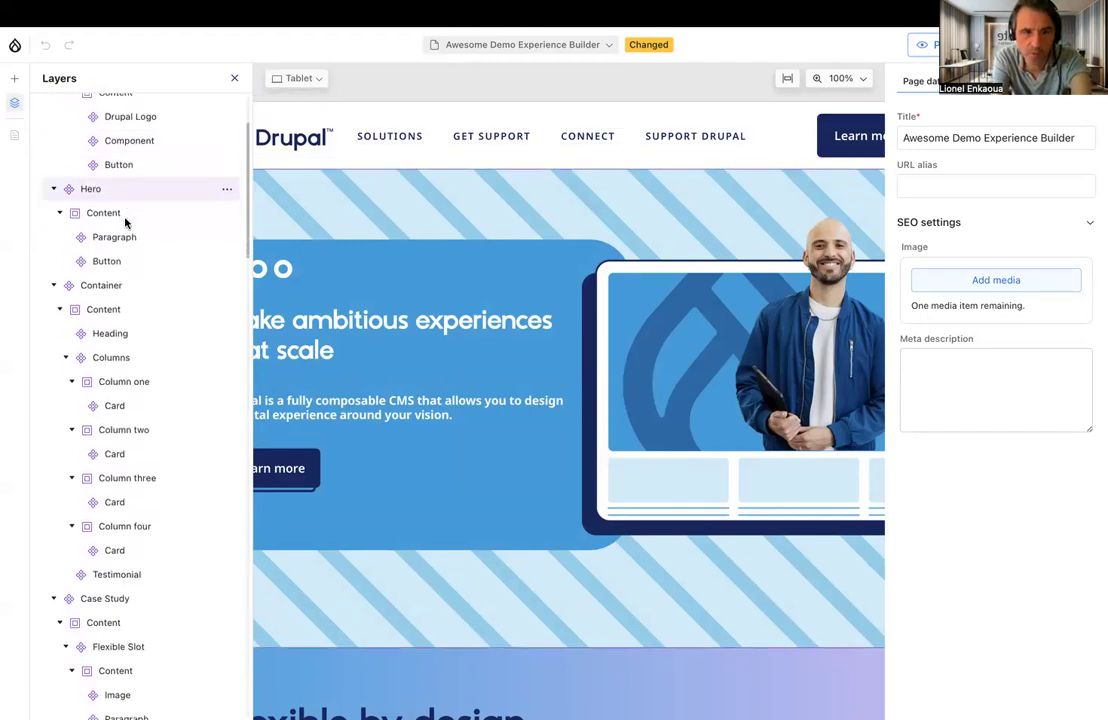
{"action": "scroll", "coordinate": [125, 222], "scroll_direction": "down", "scroll_amount": 20}
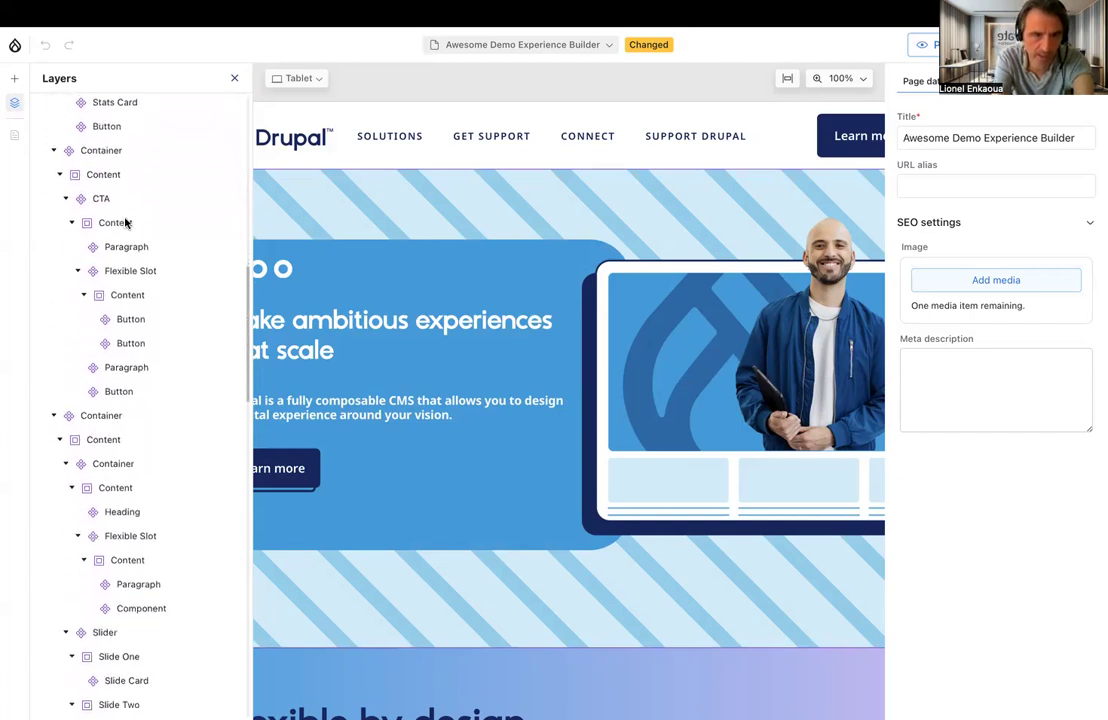
{"action": "scroll", "coordinate": [125, 220], "scroll_direction": "down", "scroll_amount": 15}
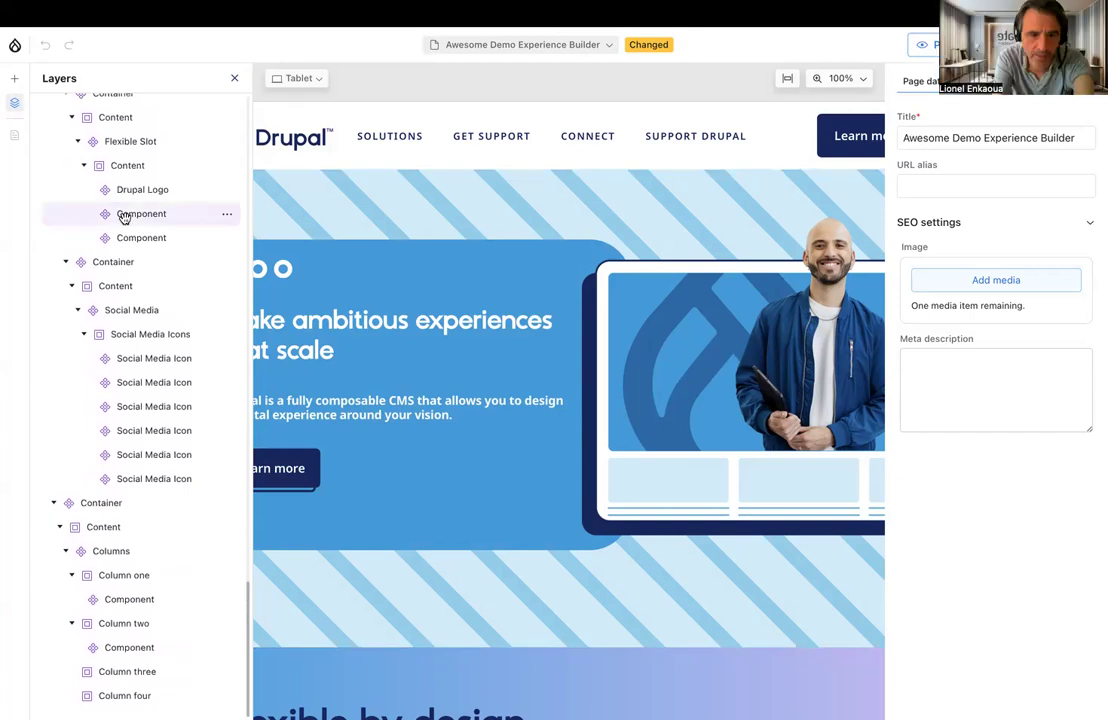
{"action": "scroll", "coordinate": [124, 218], "scroll_direction": "up", "scroll_amount": 20}
{"action": "scroll", "coordinate": [125, 218], "scroll_direction": "down", "scroll_amount": 1}
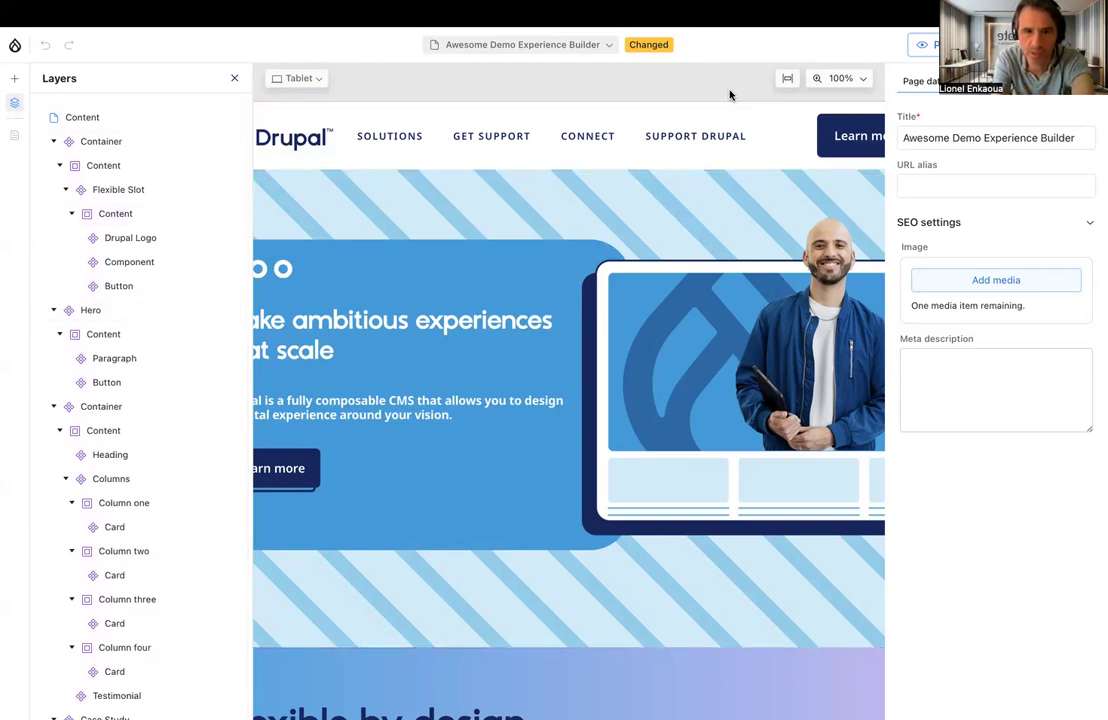
Save the gradient Container holding the Flexible by design section to the library as a pattern named Flexible by design
{"action": "left_click", "coordinate": [786, 78]}
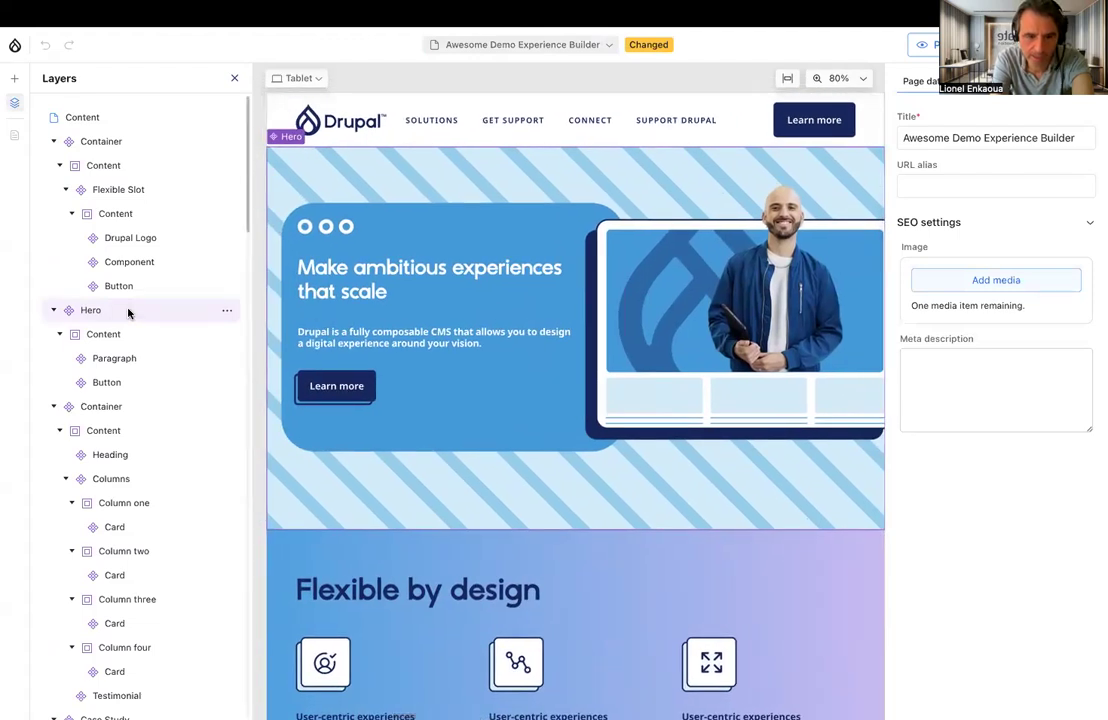
{"action": "scroll", "coordinate": [111, 380], "scroll_direction": "down", "scroll_amount": 2}
{"action": "scroll", "coordinate": [108, 495], "scroll_direction": "down", "scroll_amount": 2}
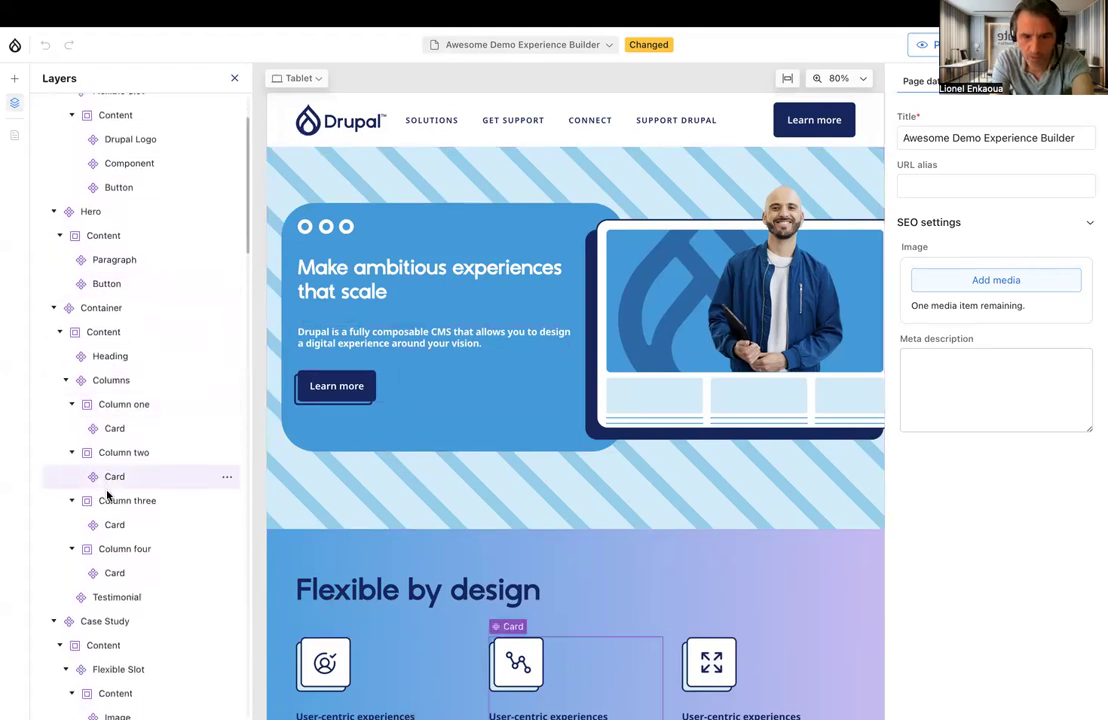
{"action": "left_click", "coordinate": [399, 556]}
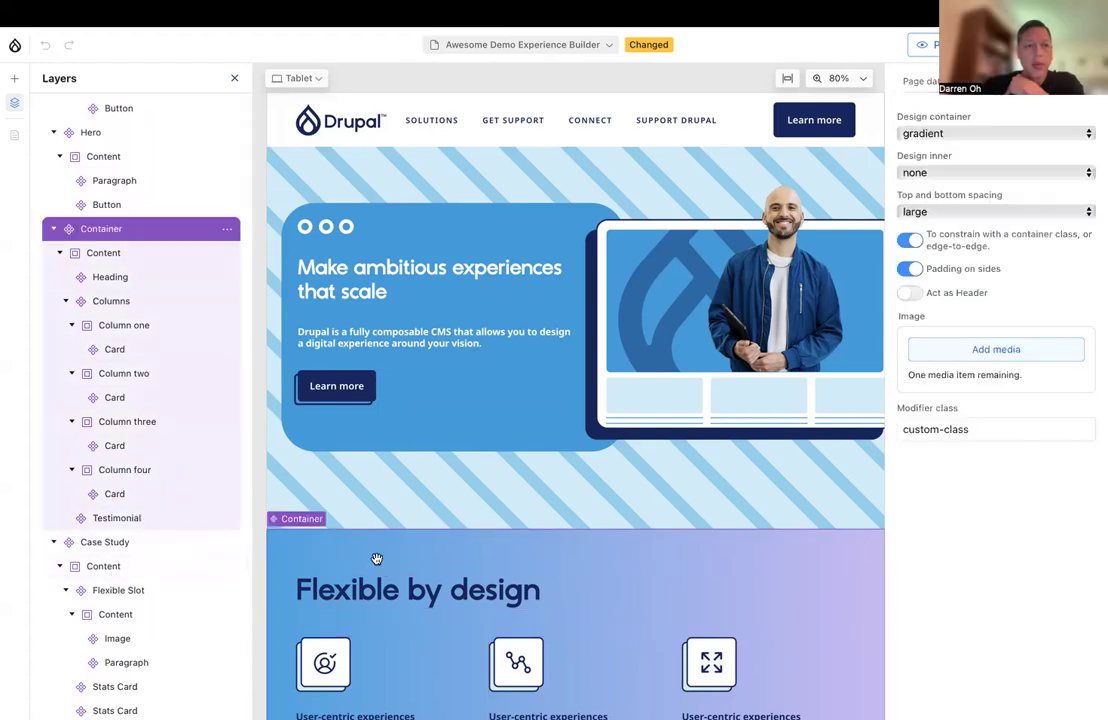
{"action": "left_click", "coordinate": [228, 230]}
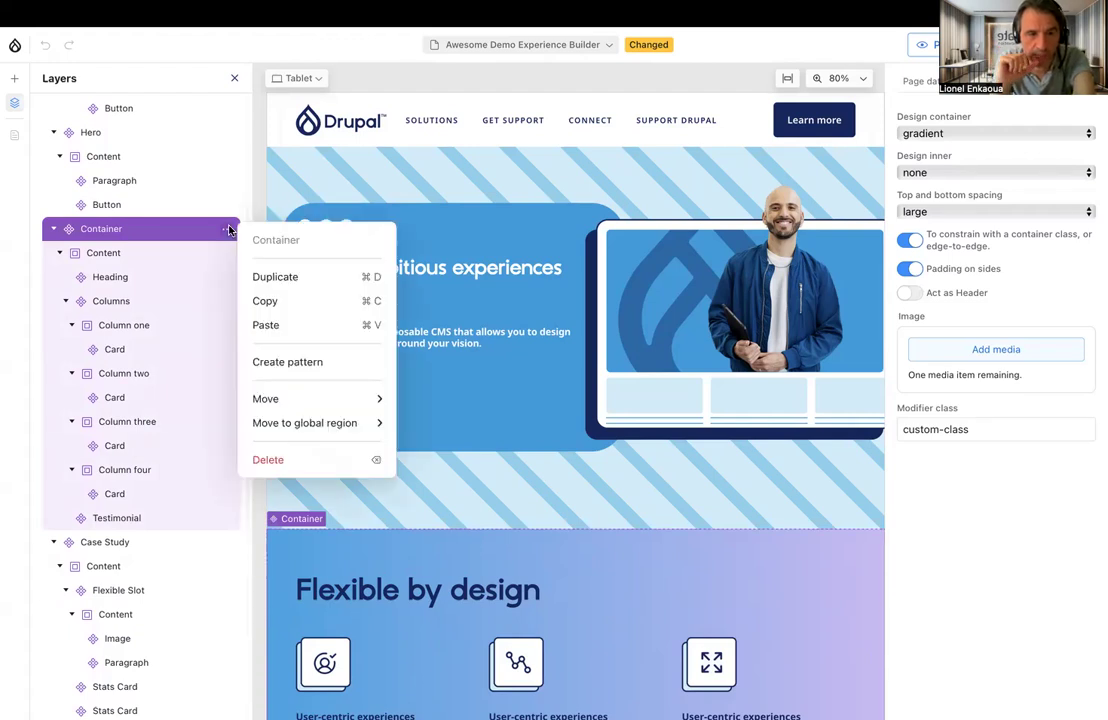
{"action": "left_click", "coordinate": [281, 363]}
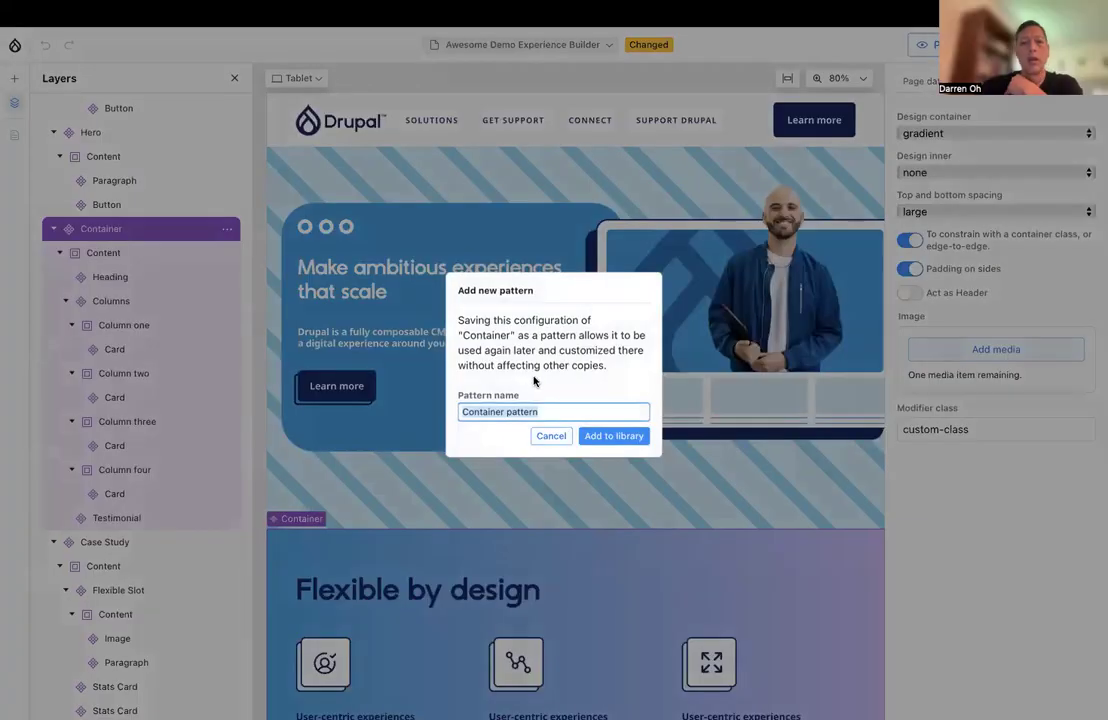
{"action": "type", "text": "Flexible by design"}
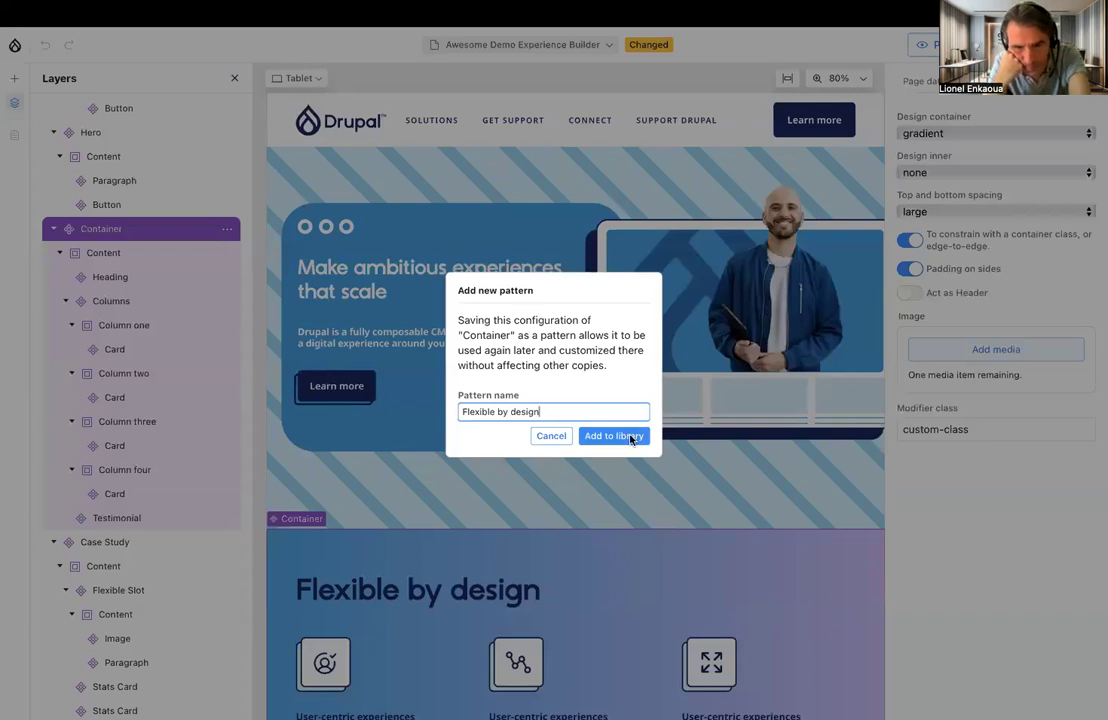
{"action": "left_click", "coordinate": [631, 438]}
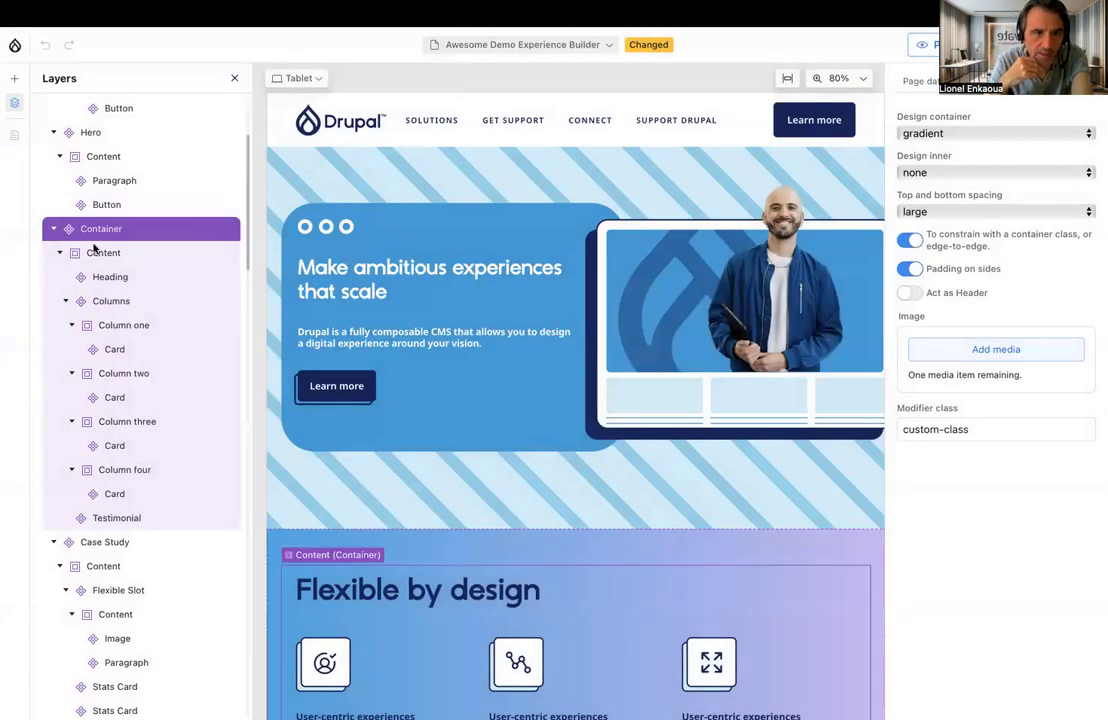
Preview the saved Flexible by design pattern in the library's Patterns section
{"action": "scroll", "coordinate": [45, 168], "scroll_direction": "up", "scroll_amount": 5}
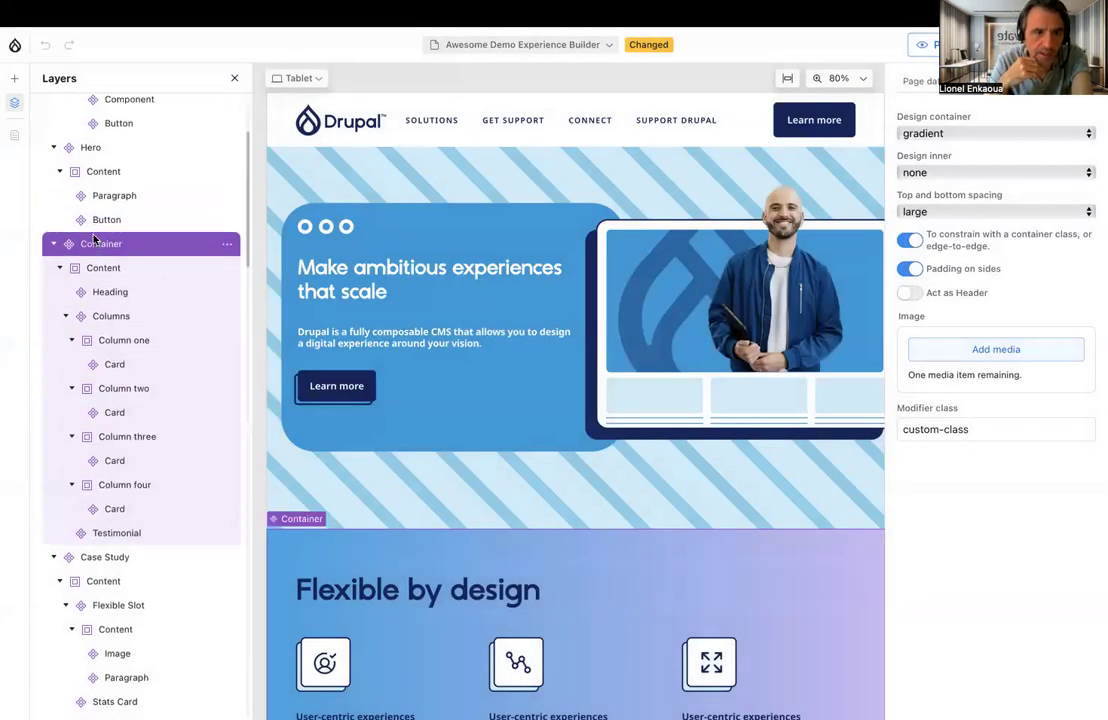
{"action": "left_click", "coordinate": [14, 78]}
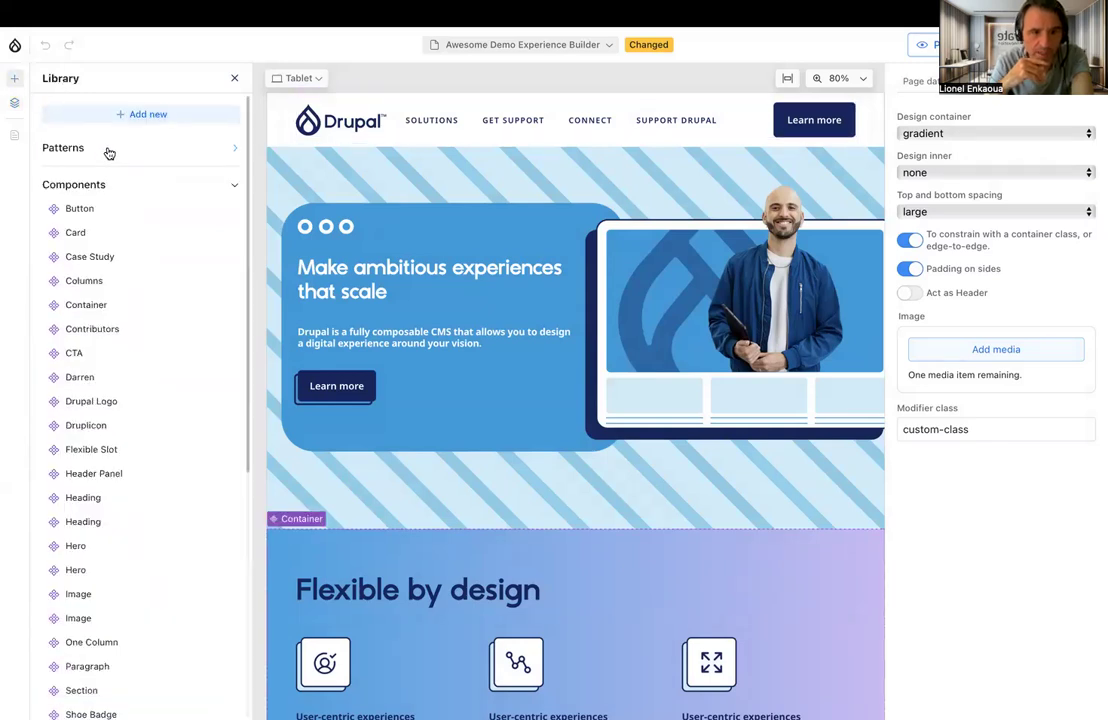
{"action": "left_click", "coordinate": [109, 153]}
{"action": "mouse_move", "coordinate": [110, 171]}
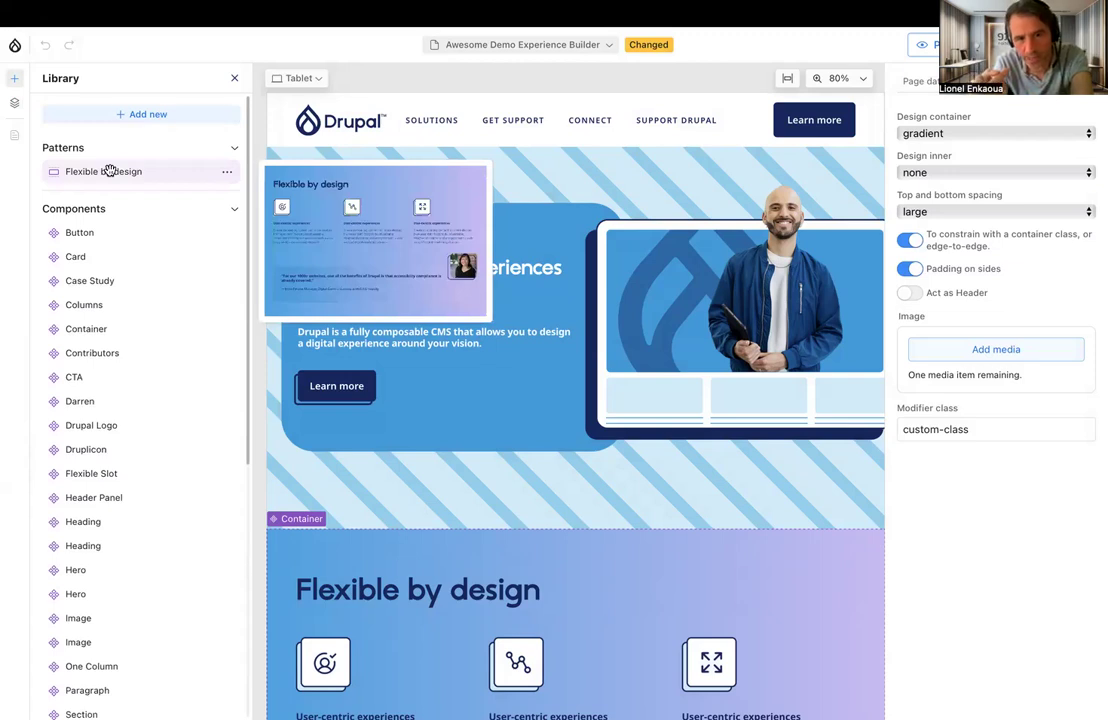
Return to the Untitled page and insert the Flexible by design pattern from the library
{"action": "left_click", "coordinate": [514, 48]}
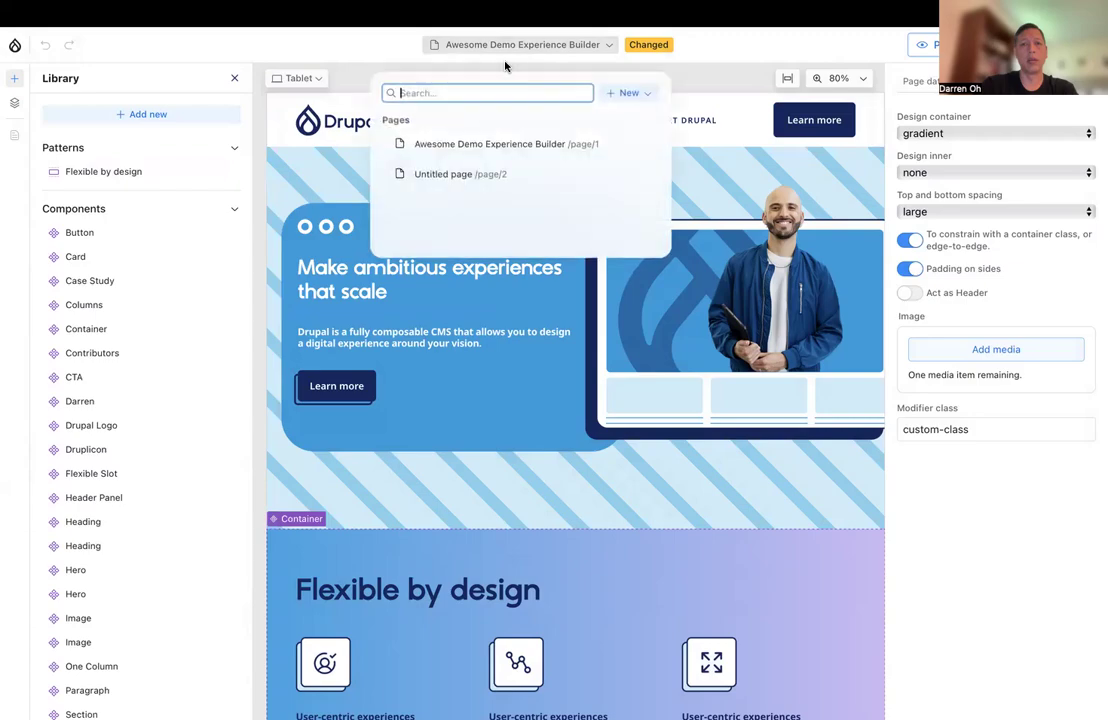
{"action": "left_click", "coordinate": [451, 176]}
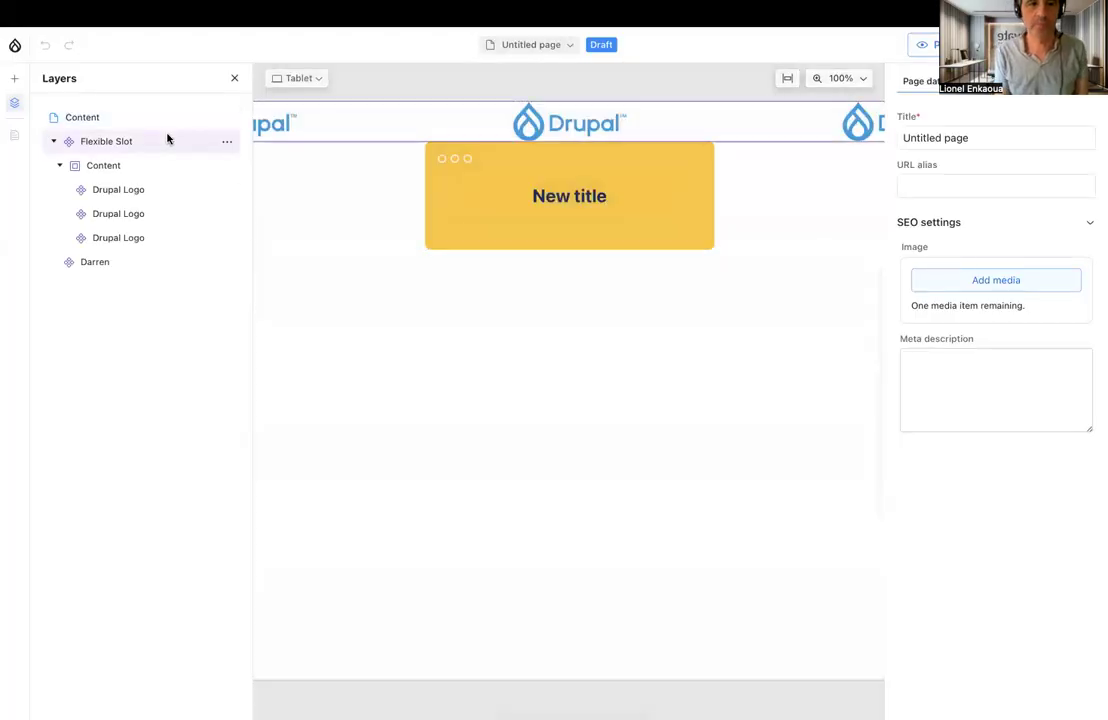
{"action": "left_click", "coordinate": [14, 78]}
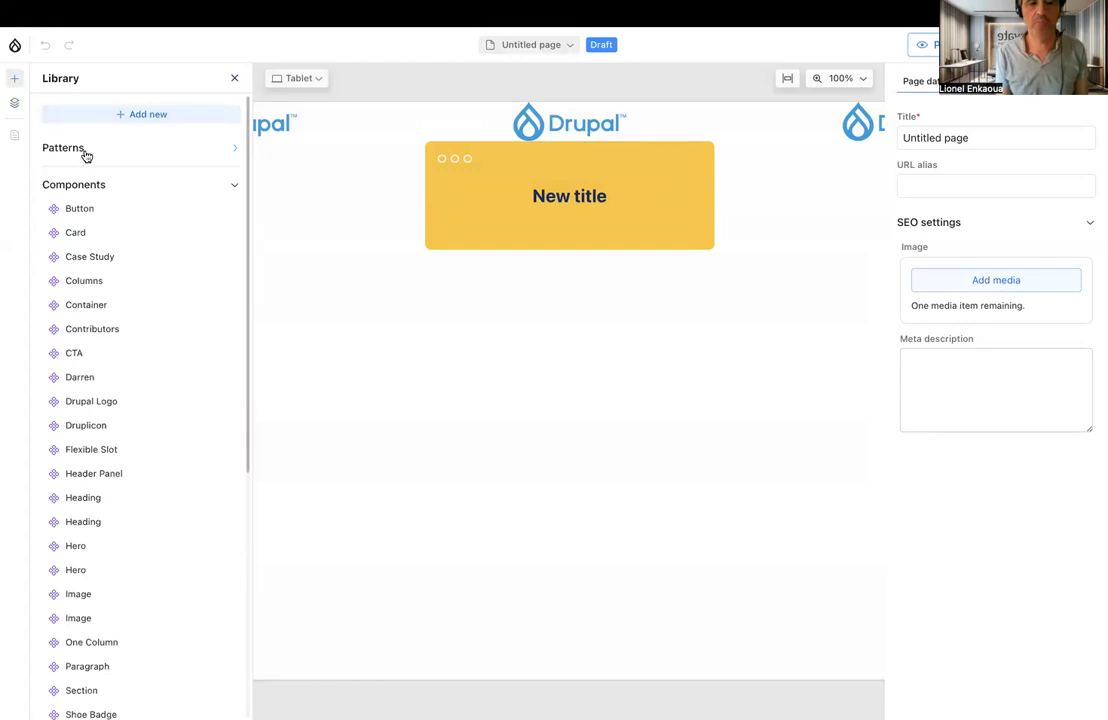
{"action": "left_click", "coordinate": [86, 156]}
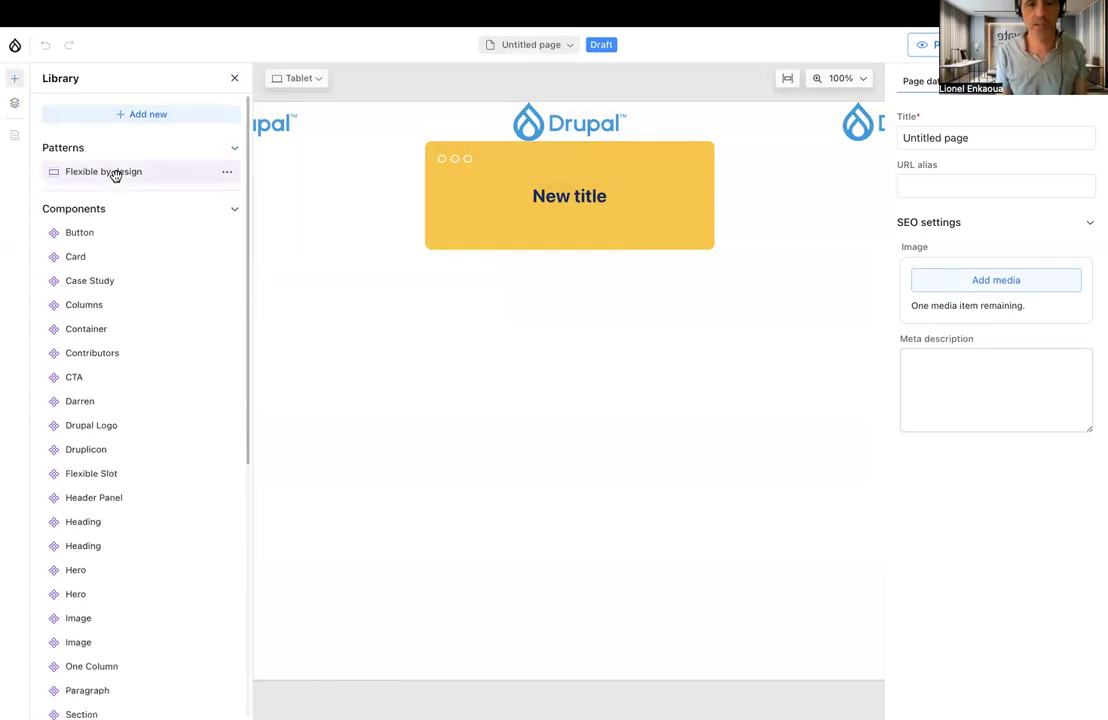
{"action": "left_click", "coordinate": [113, 172]}
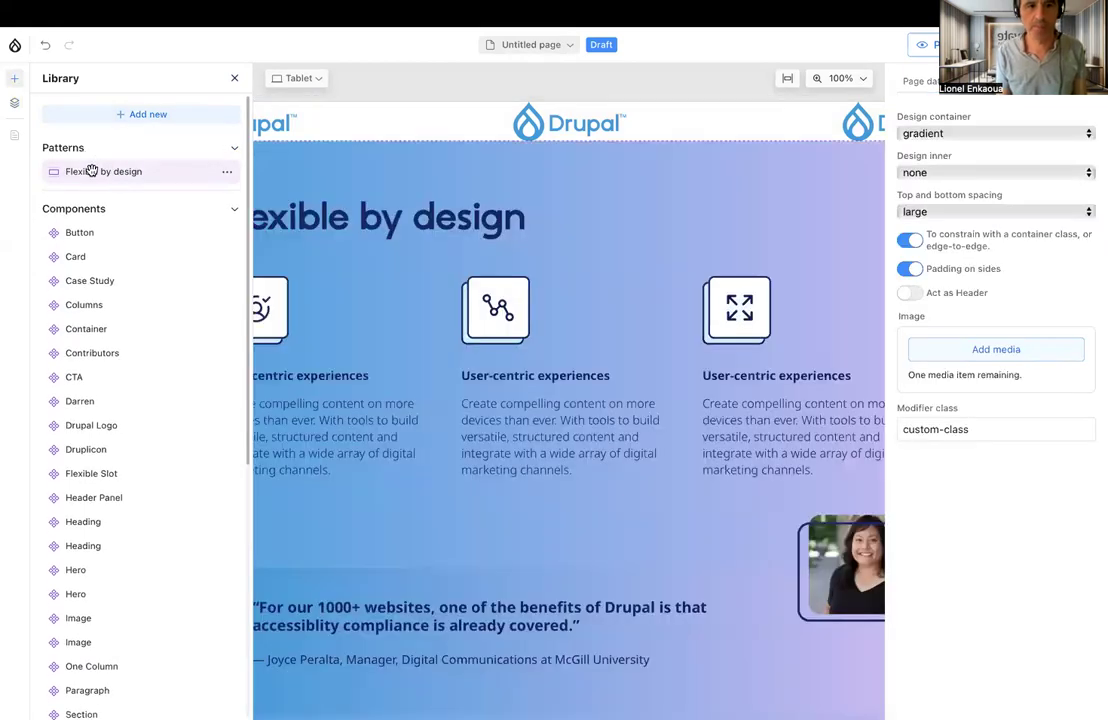
Review the inserted Flexible by design section on the page and its Container in the layer structure
{"action": "scroll", "coordinate": [489, 292], "scroll_direction": "down", "scroll_amount": 5}
{"action": "scroll", "coordinate": [489, 292], "scroll_direction": "up", "scroll_amount": 3}
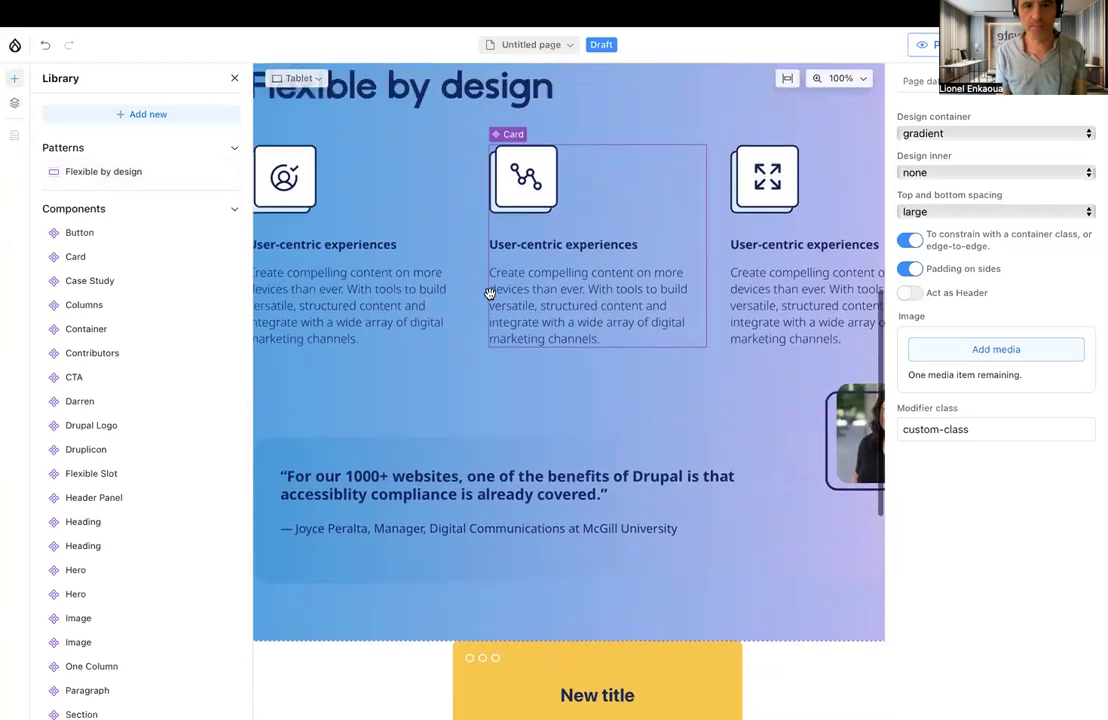
{"action": "scroll", "coordinate": [489, 292], "scroll_direction": "up", "scroll_amount": 2}
{"action": "scroll", "coordinate": [489, 292], "scroll_direction": "down", "scroll_amount": 3}
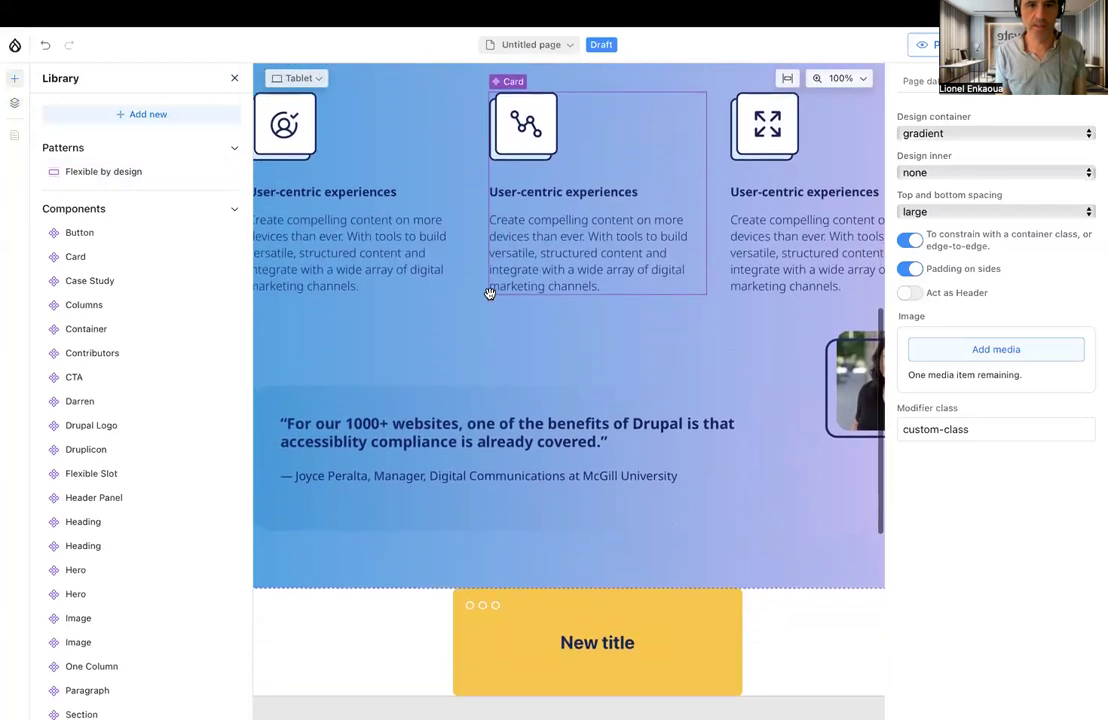
{"action": "left_click", "coordinate": [15, 102]}
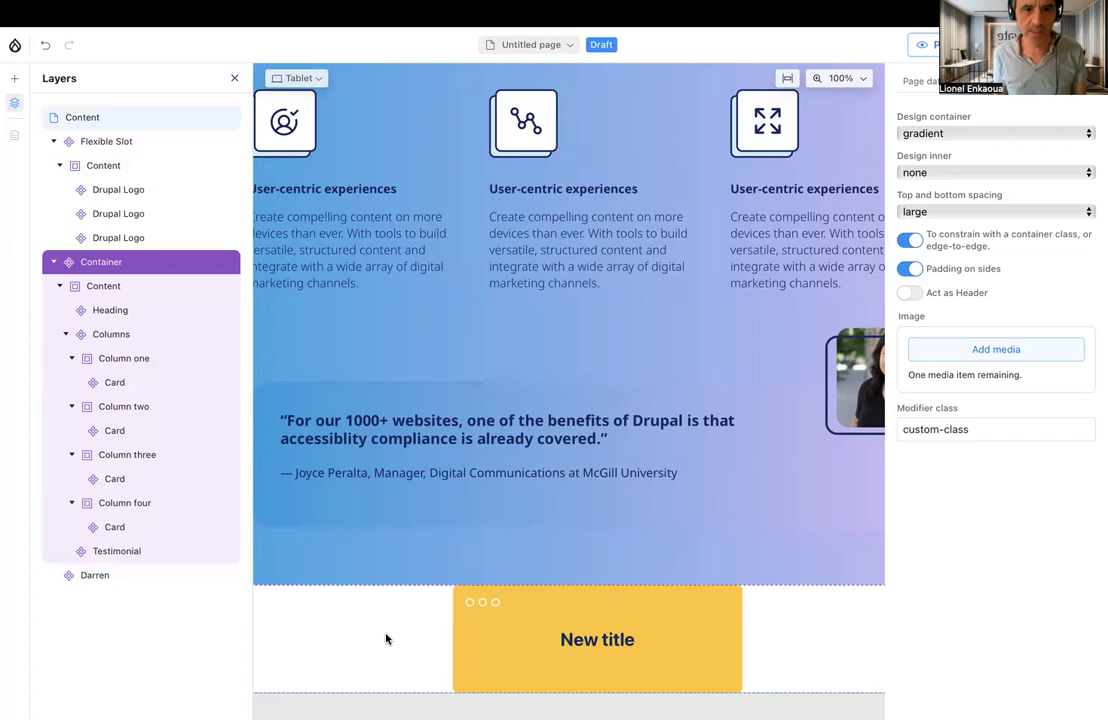
{"action": "scroll", "coordinate": [386, 639], "scroll_direction": "down", "scroll_amount": 2}
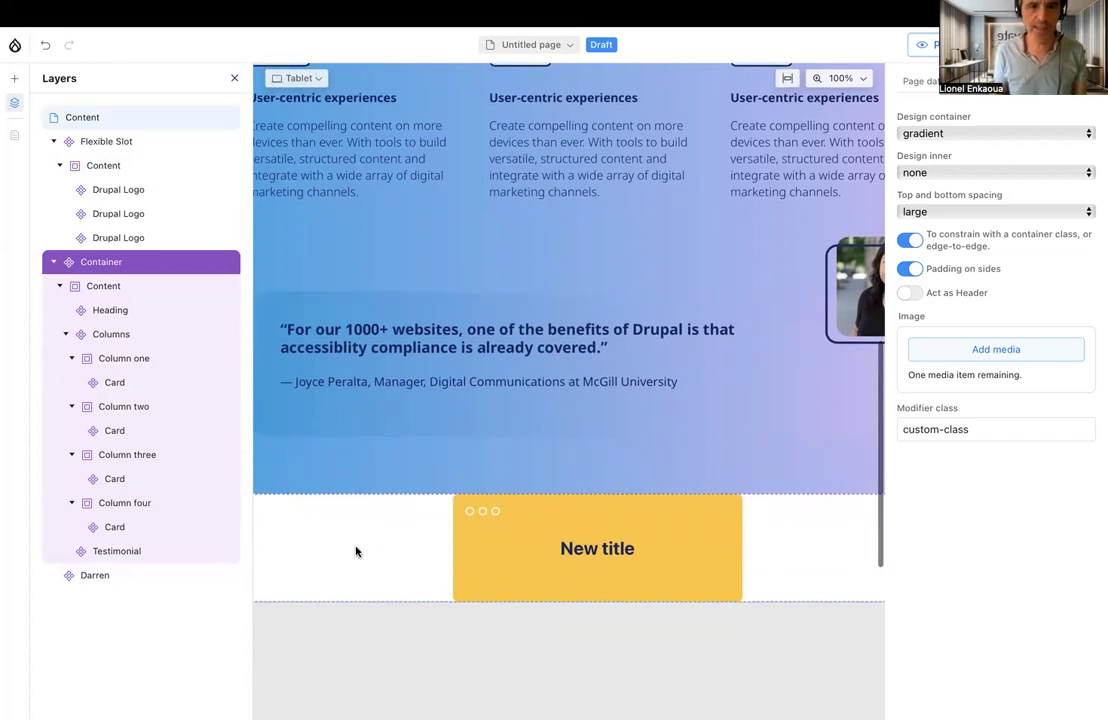
{"action": "scroll", "coordinate": [363, 519], "scroll_direction": "up", "scroll_amount": 5}
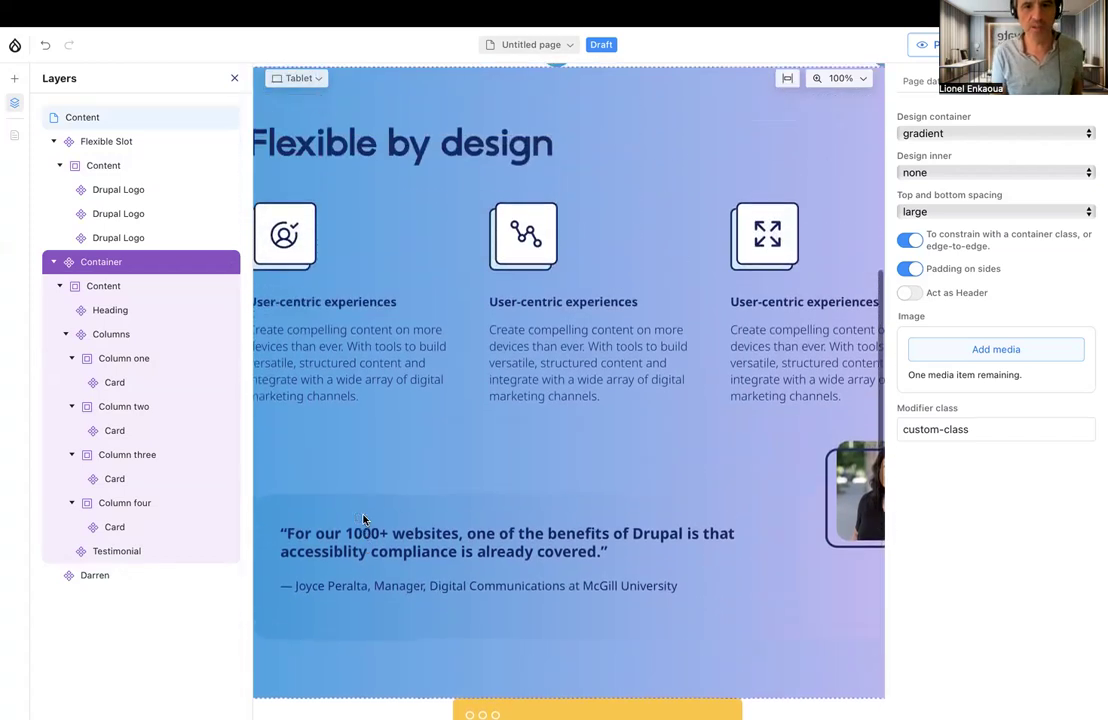
Delete the gradient Container from the page and insert the Flexible by design pattern again between the logos and the yellow New title card
{"action": "left_click", "coordinate": [226, 262]}
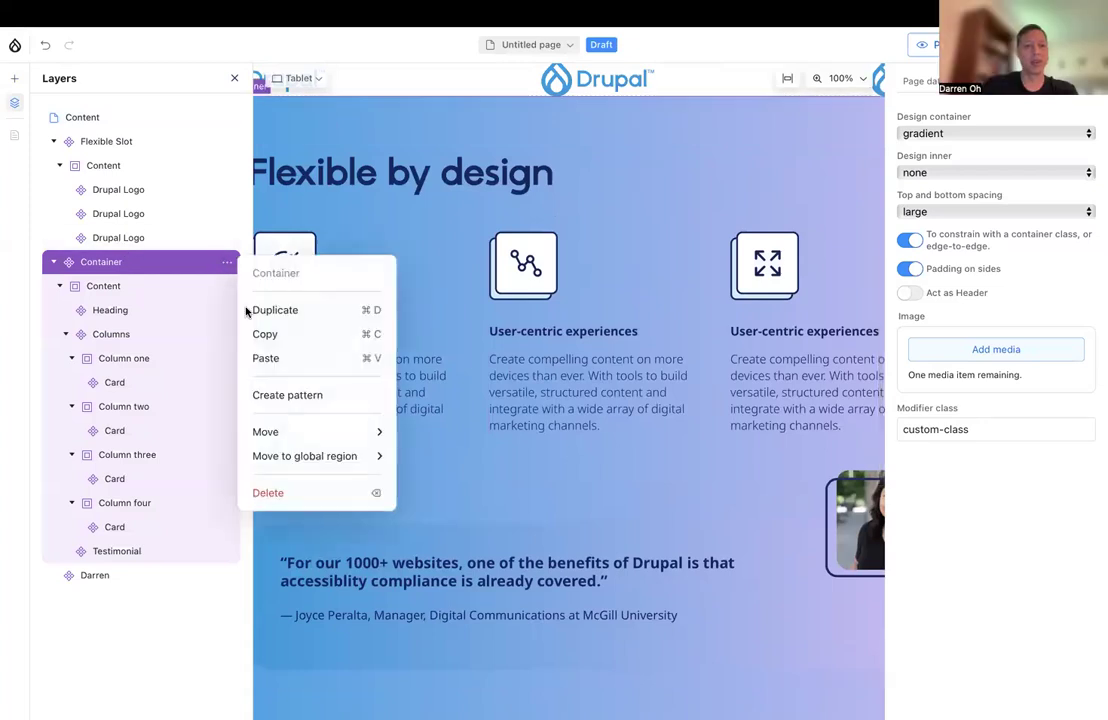
{"action": "left_click", "coordinate": [282, 492]}
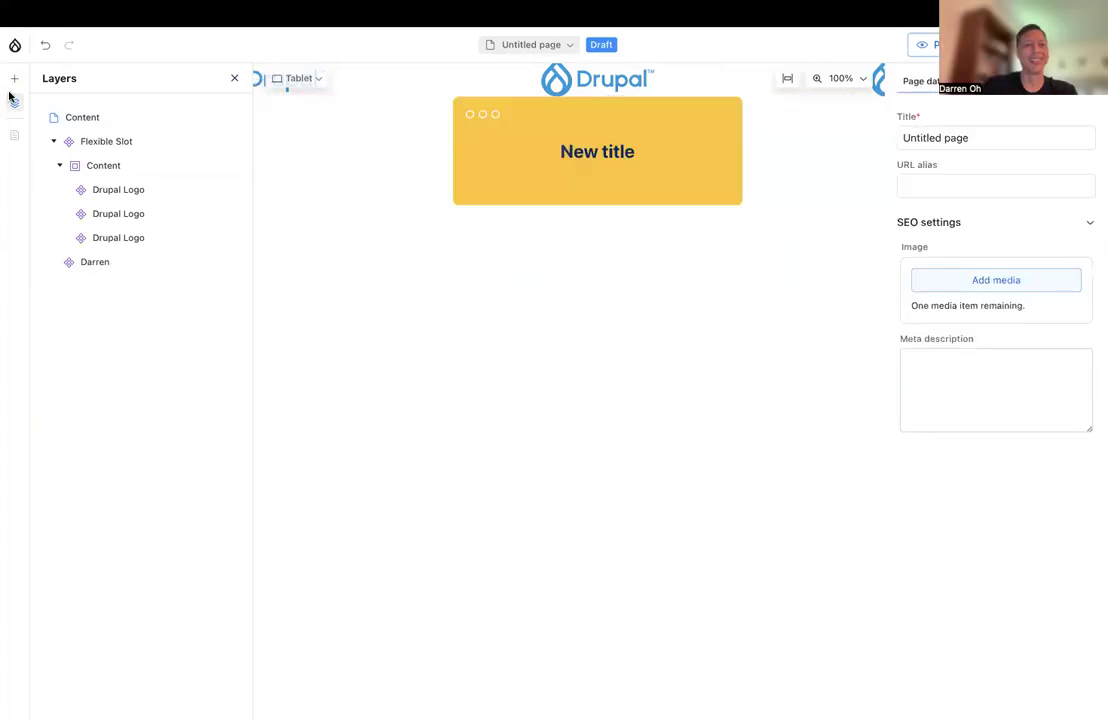
{"action": "left_click", "coordinate": [14, 78]}
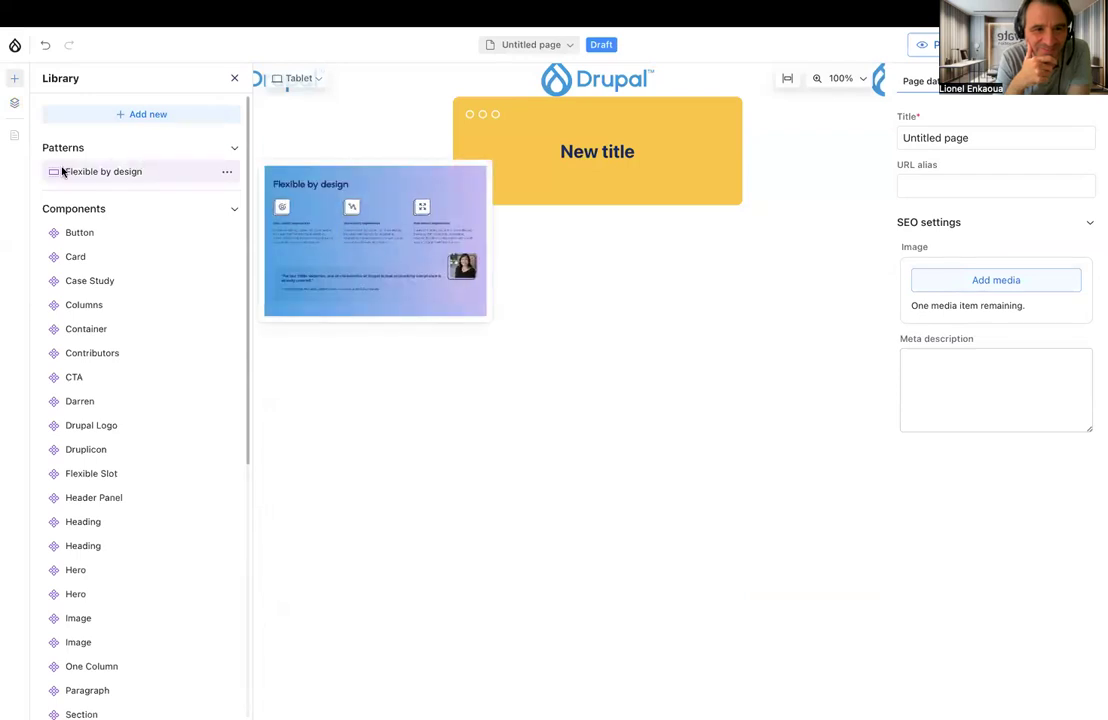
{"action": "left_click_drag", "start_coordinate": [104, 175], "coordinate": [561, 268]}
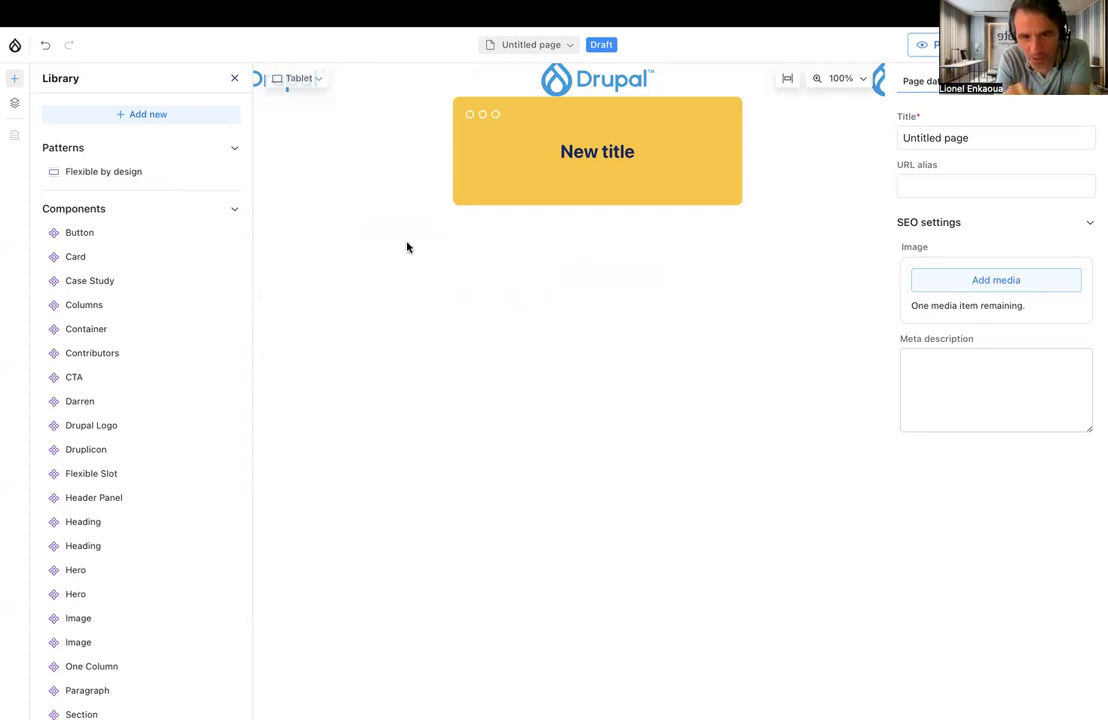
{"action": "mouse_move", "coordinate": [62, 173]}
{"action": "left_click_drag", "start_coordinate": [62, 173], "coordinate": [455, 236]}
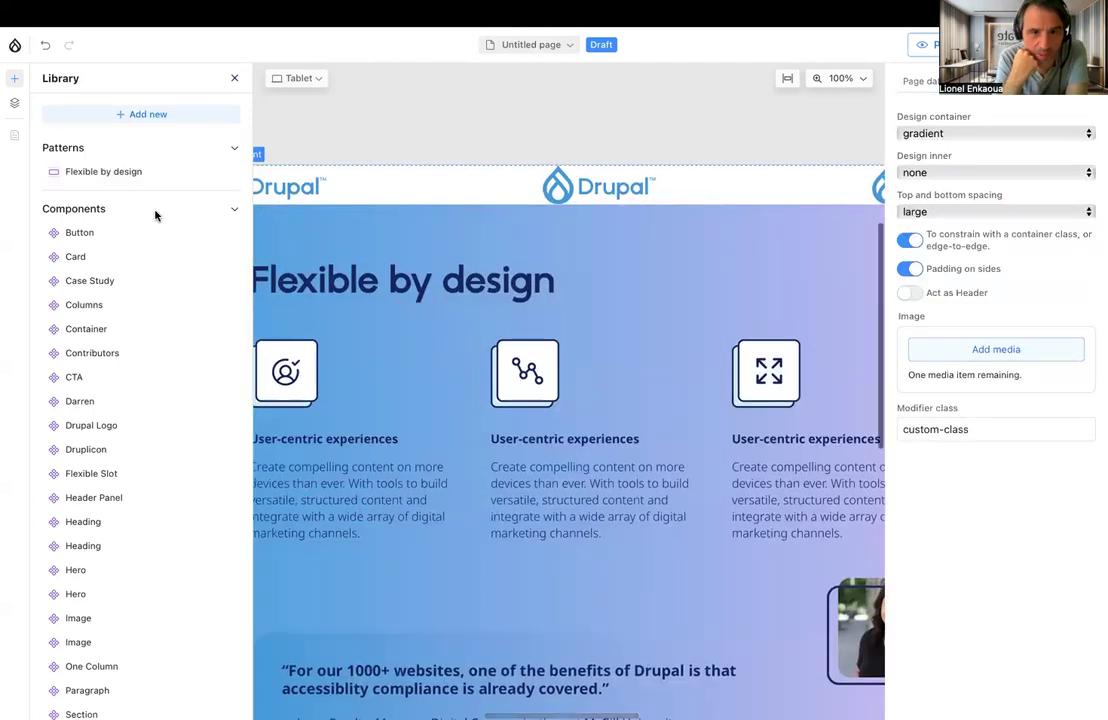
Move the yellow New title component above the gradient Container in the layer structure and scale the page preview to fit
{"action": "left_click", "coordinate": [14, 102]}
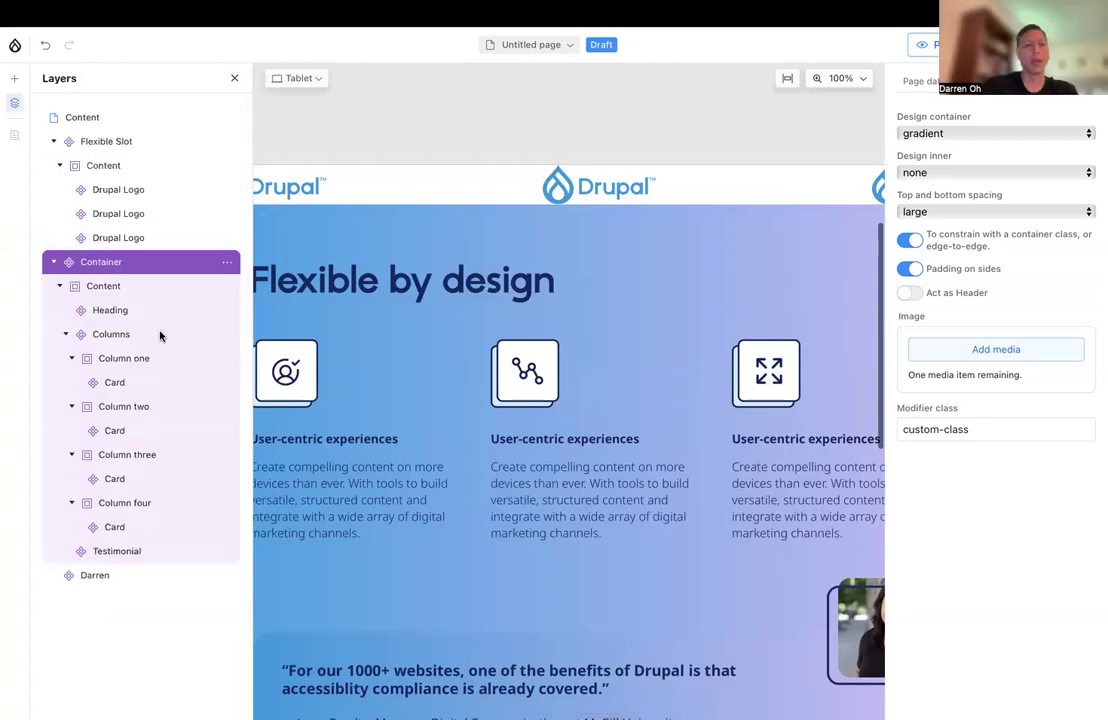
{"action": "left_click_drag", "start_coordinate": [69, 577], "coordinate": [76, 259]}
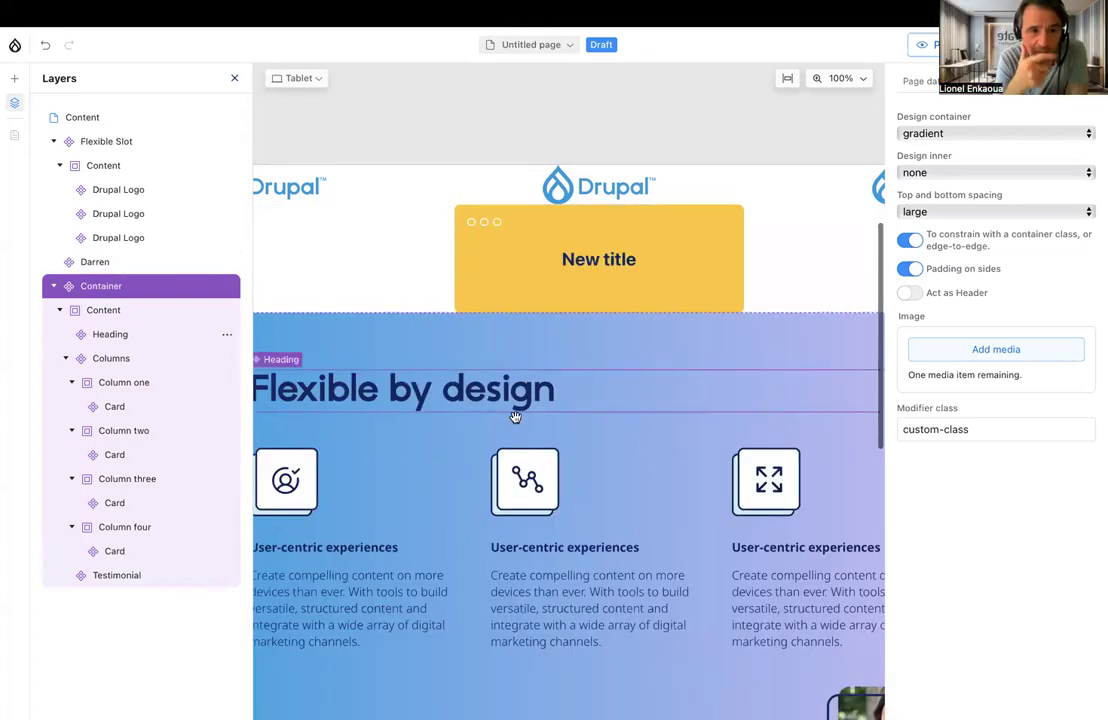
{"action": "scroll", "coordinate": [544, 429], "scroll_direction": "left", "scroll_amount": 1}
{"action": "scroll", "coordinate": [544, 429], "scroll_direction": "left", "scroll_amount": 2}
{"action": "scroll", "coordinate": [544, 429], "scroll_direction": "right", "scroll_amount": 1}
{"action": "scroll", "coordinate": [544, 429], "scroll_direction": "down", "scroll_amount": 2}
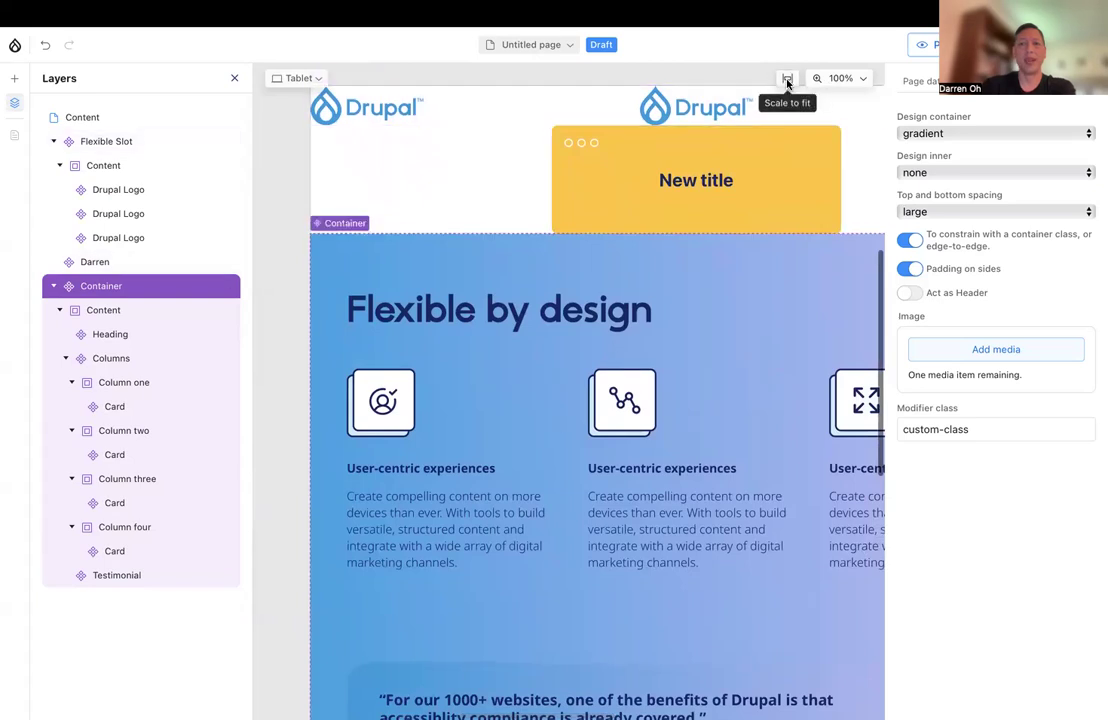
{"action": "left_click", "coordinate": [787, 78]}
{"action": "scroll", "coordinate": [764, 331], "scroll_direction": "down", "scroll_amount": 1}
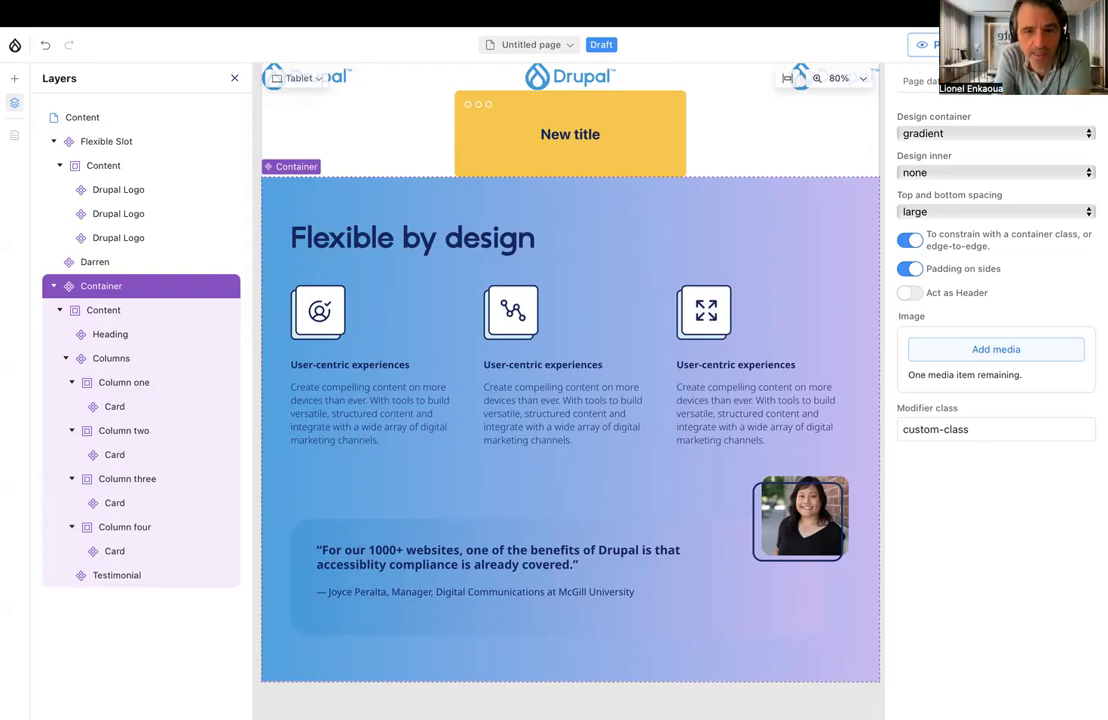
{"action": "scroll", "coordinate": [570, 380], "scroll_direction": "down", "scroll_amount": 1}
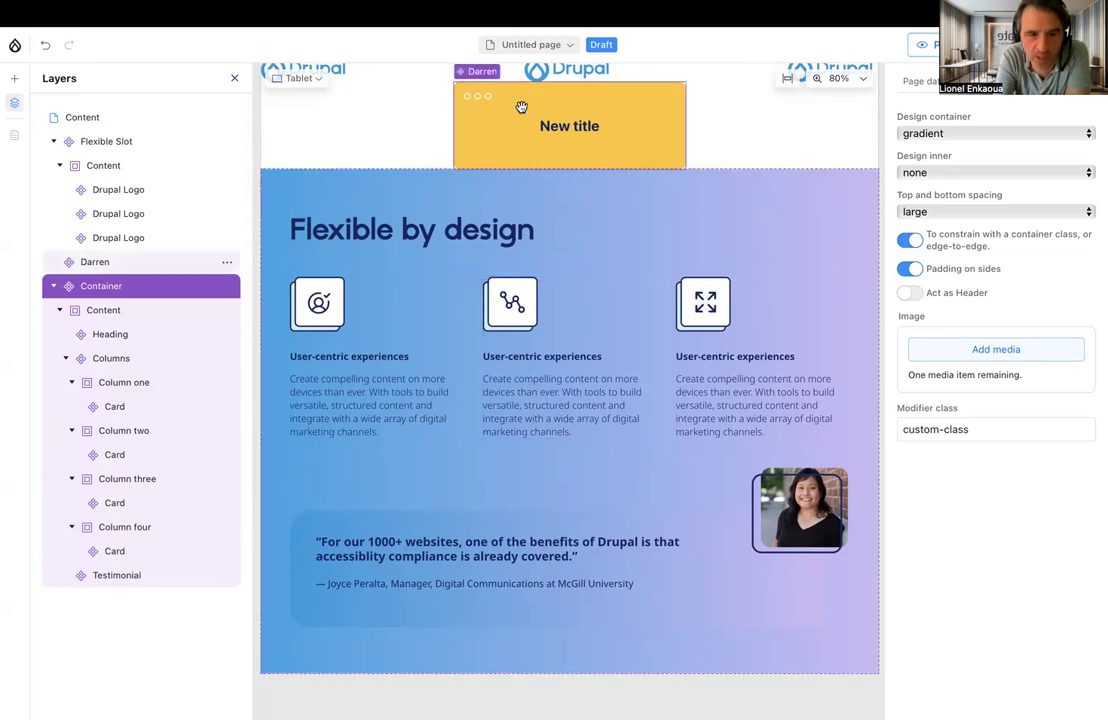
Open the Awesome Demo Experience Builder page and scale its preview to fit
{"action": "left_click", "coordinate": [531, 45]}
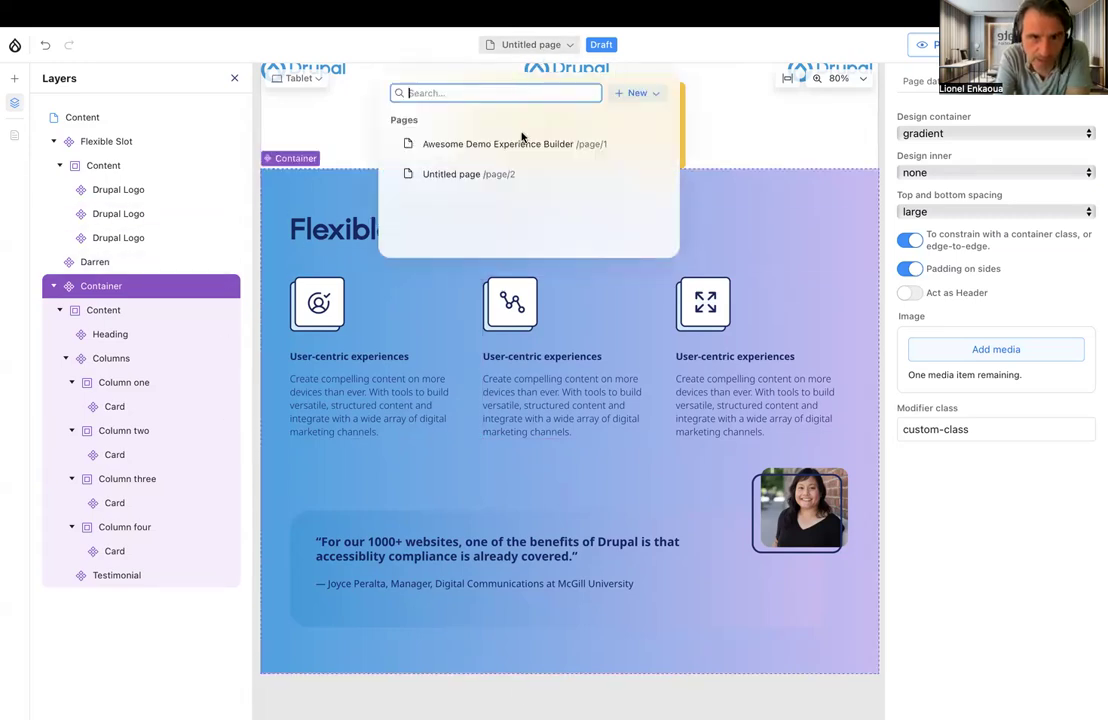
{"action": "left_click", "coordinate": [520, 145]}
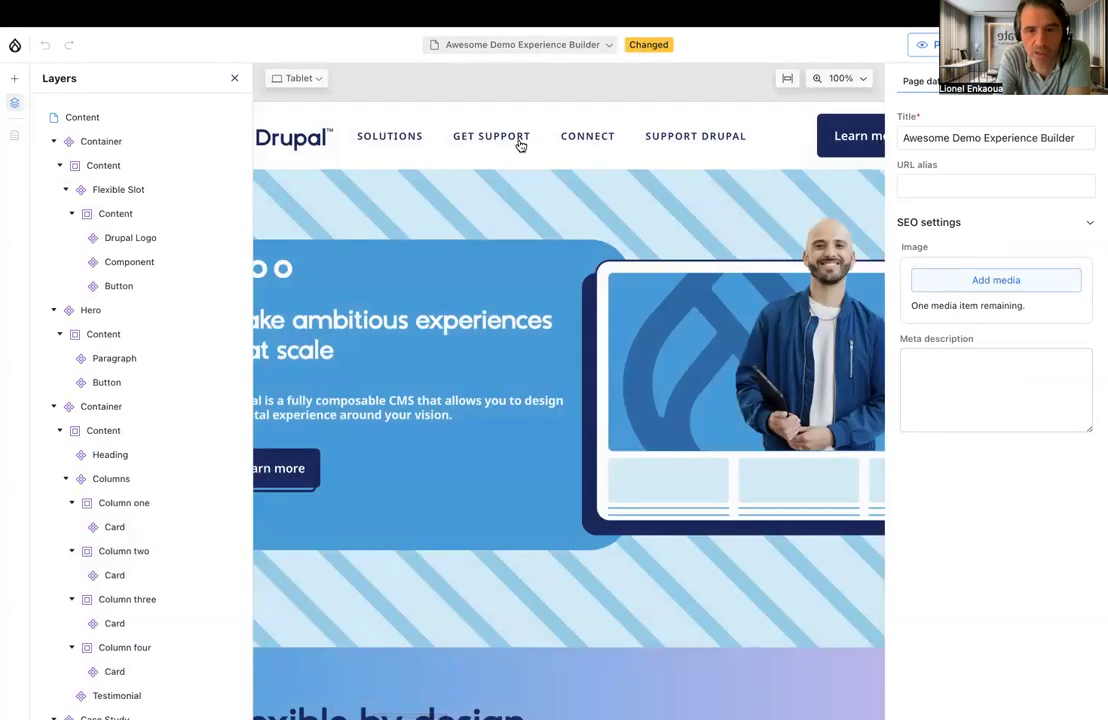
{"action": "left_click", "coordinate": [787, 78]}
{"action": "scroll", "coordinate": [595, 232], "scroll_direction": "left", "scroll_amount": 4}
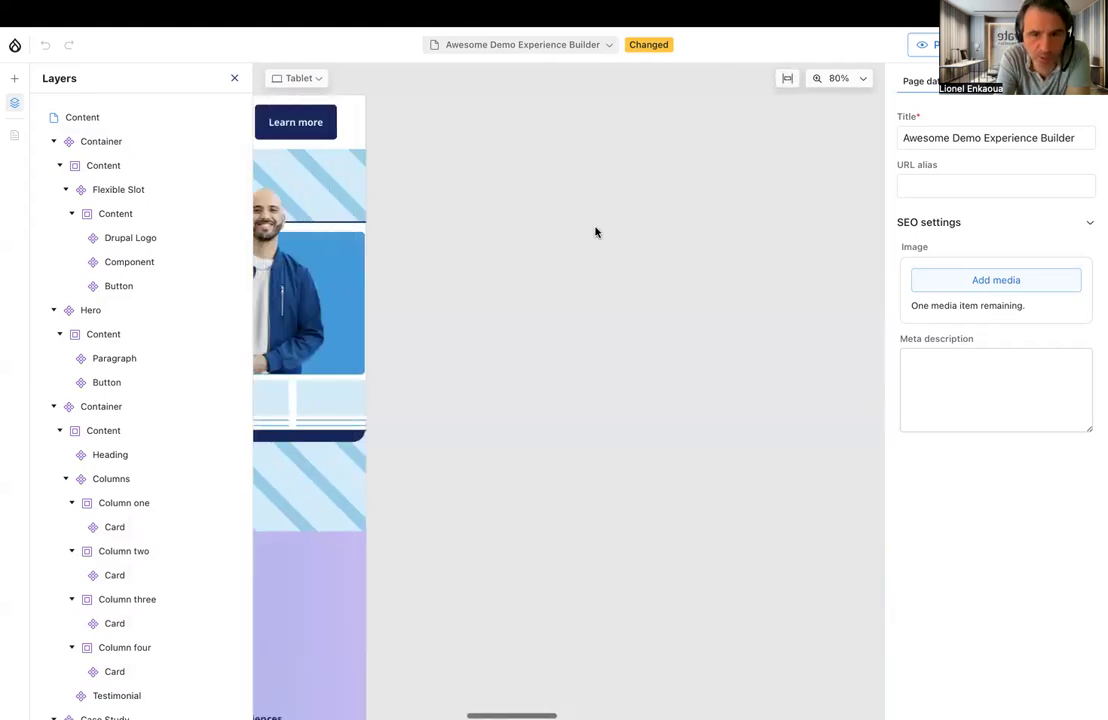
{"action": "scroll", "coordinate": [595, 232], "scroll_direction": "left", "scroll_amount": 5}
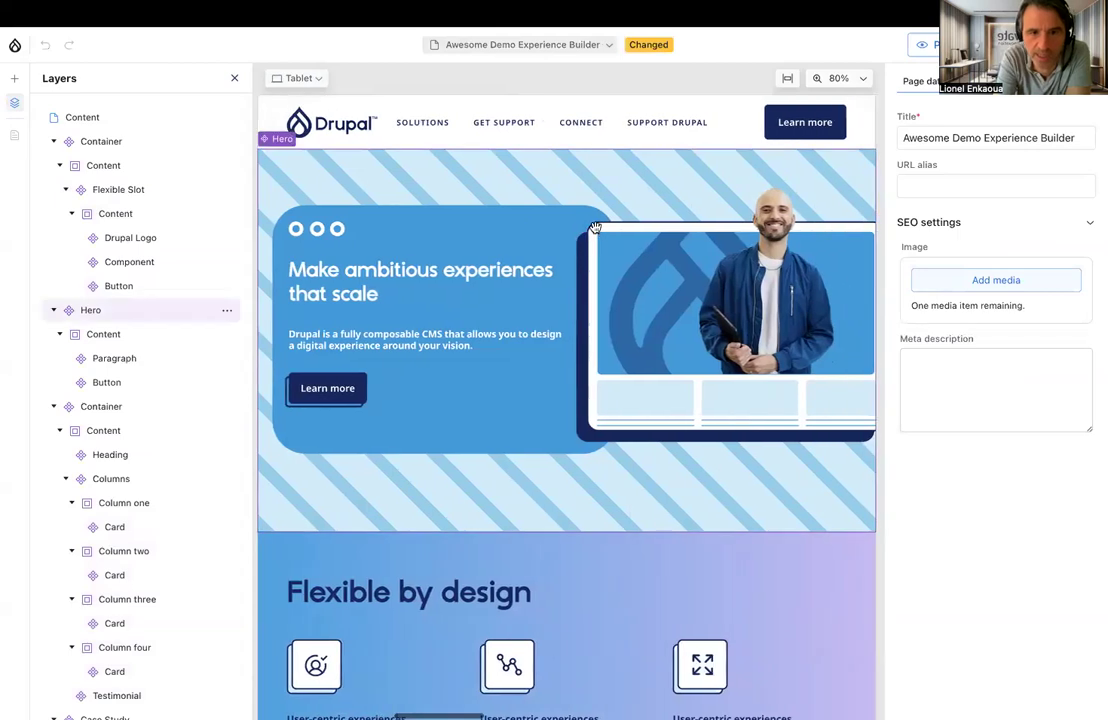
Examine the options of the header's menu Component, Flexible Slot and Container, including which global regions the Container can be moved to
{"action": "left_click", "coordinate": [131, 262]}
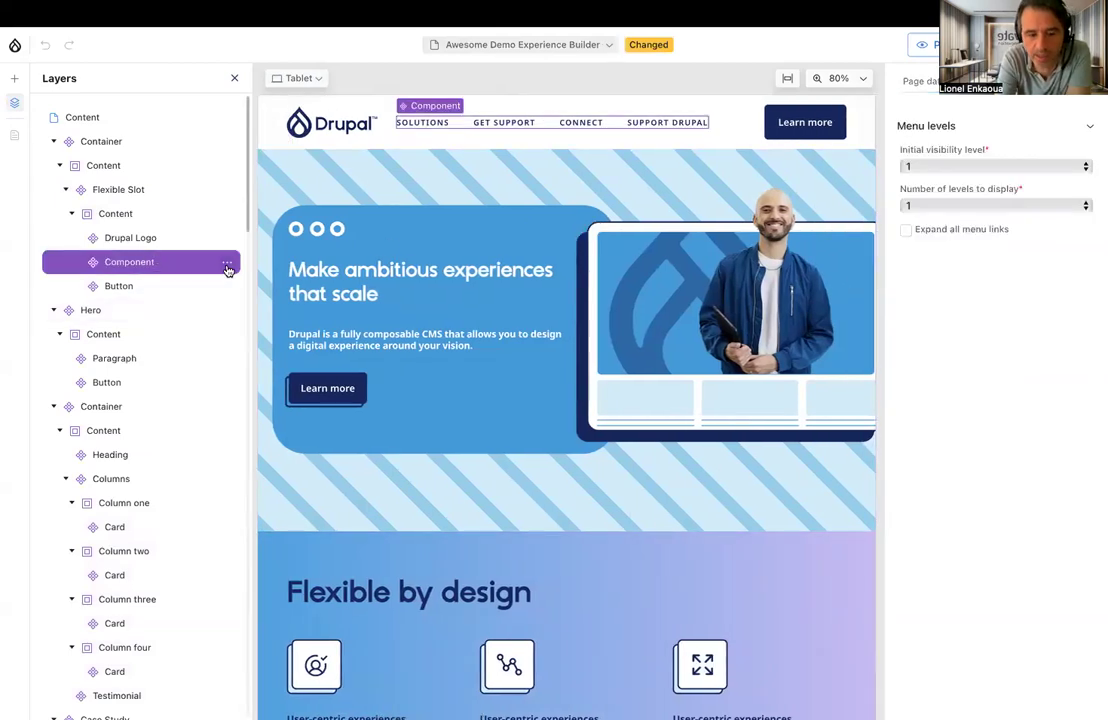
{"action": "left_click", "coordinate": [227, 263]}
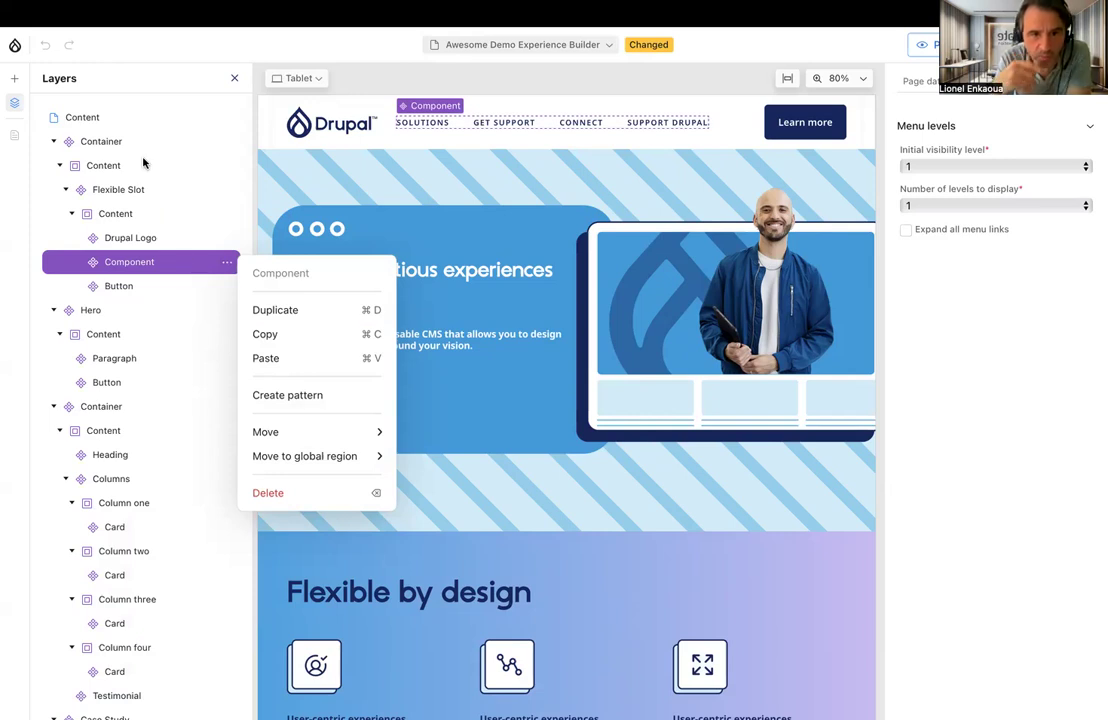
{"action": "left_click", "coordinate": [425, 127]}
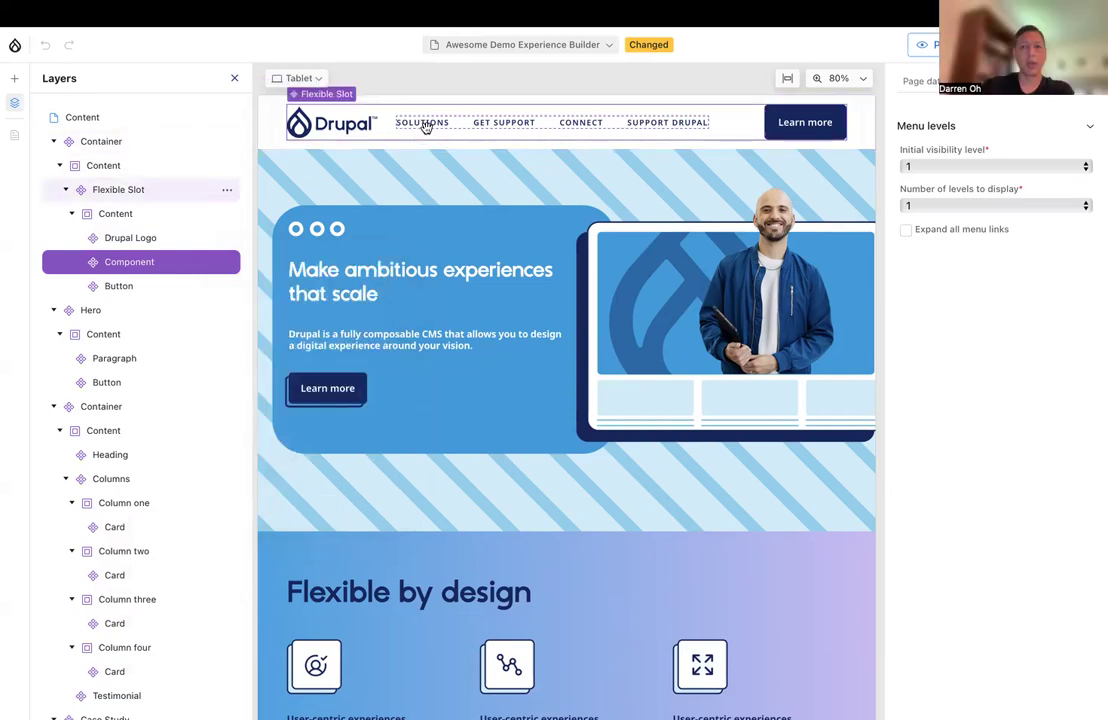
{"action": "left_click", "coordinate": [425, 127]}
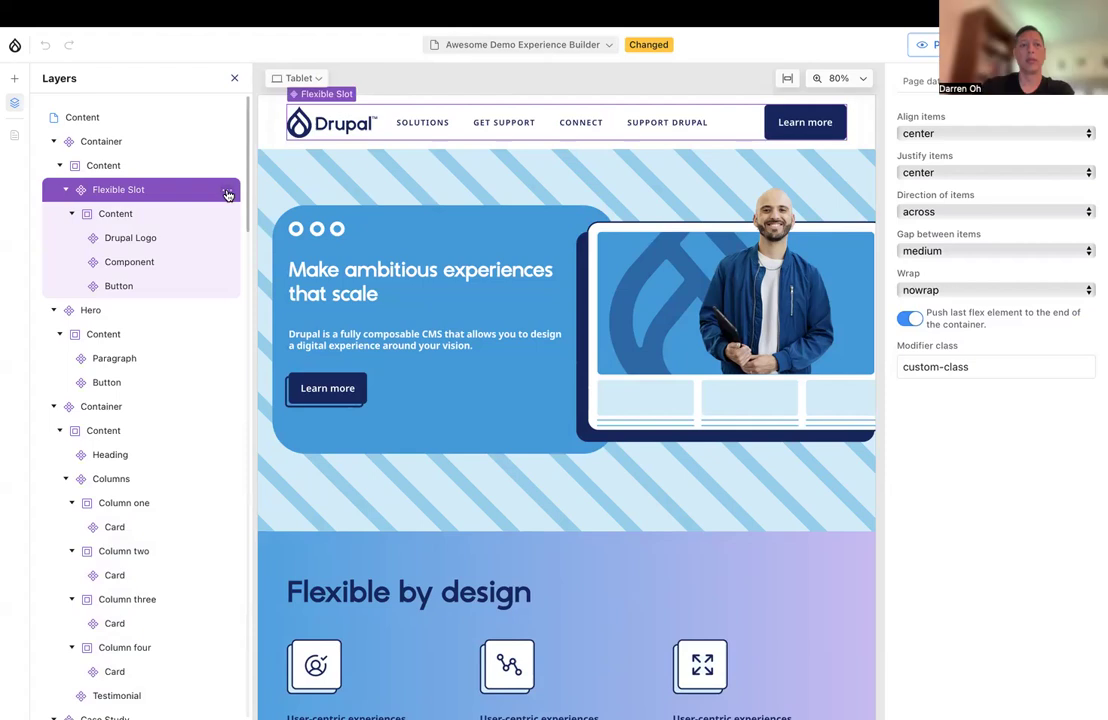
{"action": "left_click", "coordinate": [198, 146]}
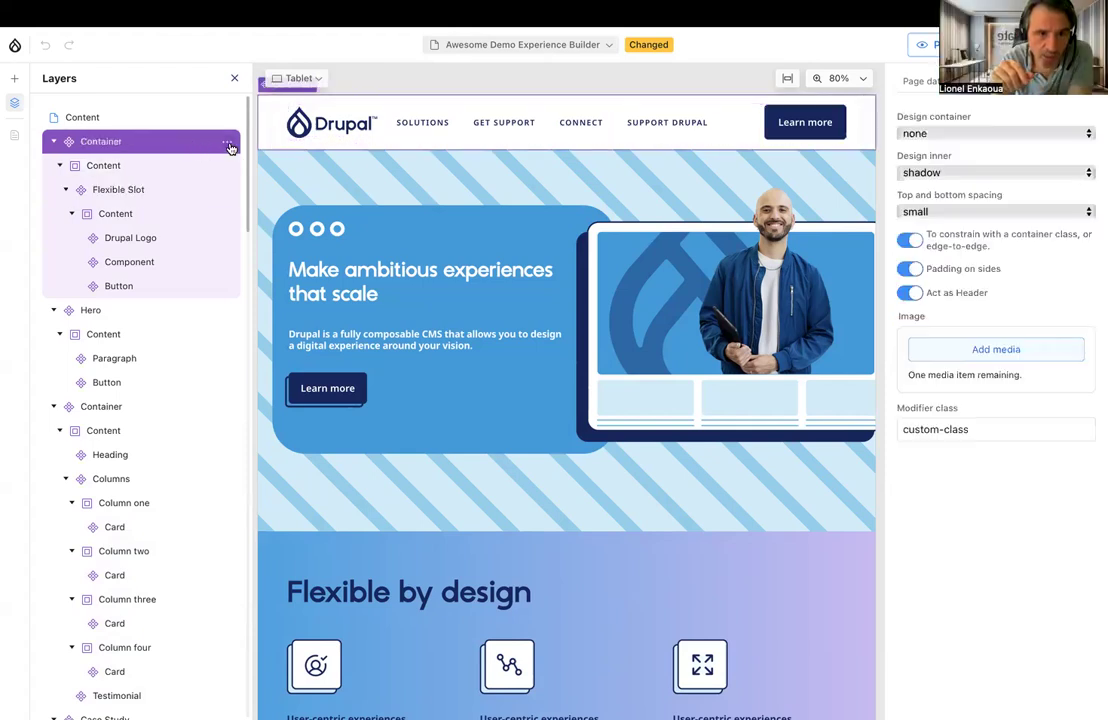
{"action": "left_click", "coordinate": [228, 142]}
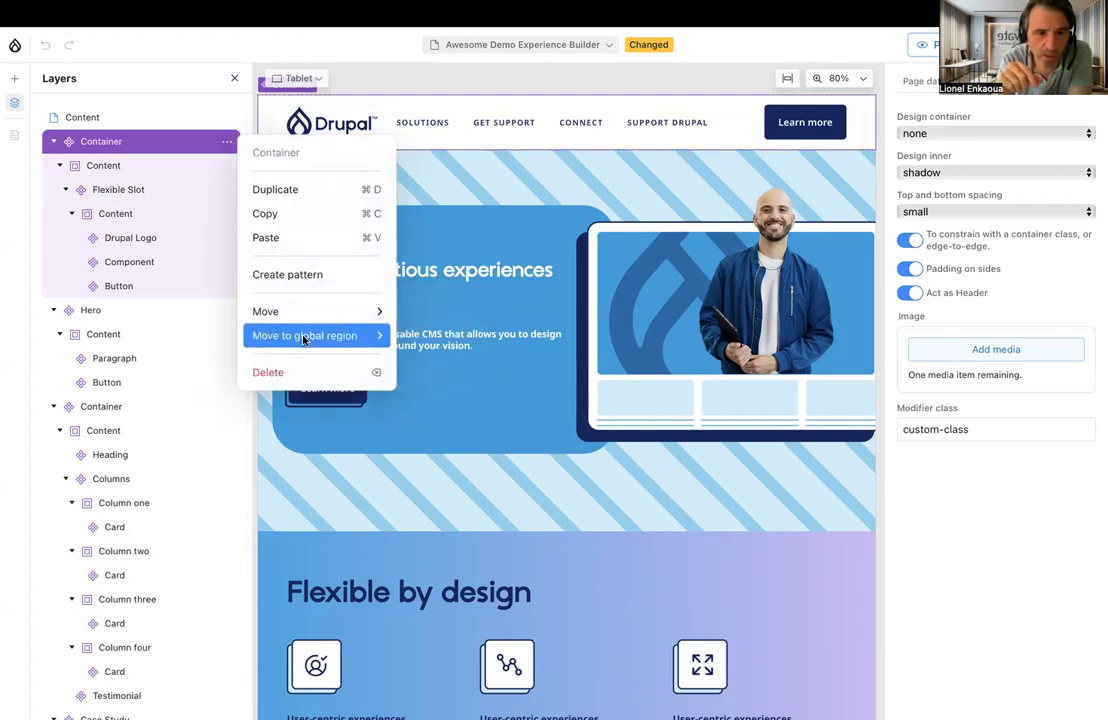
{"action": "mouse_move", "coordinate": [304, 339]}
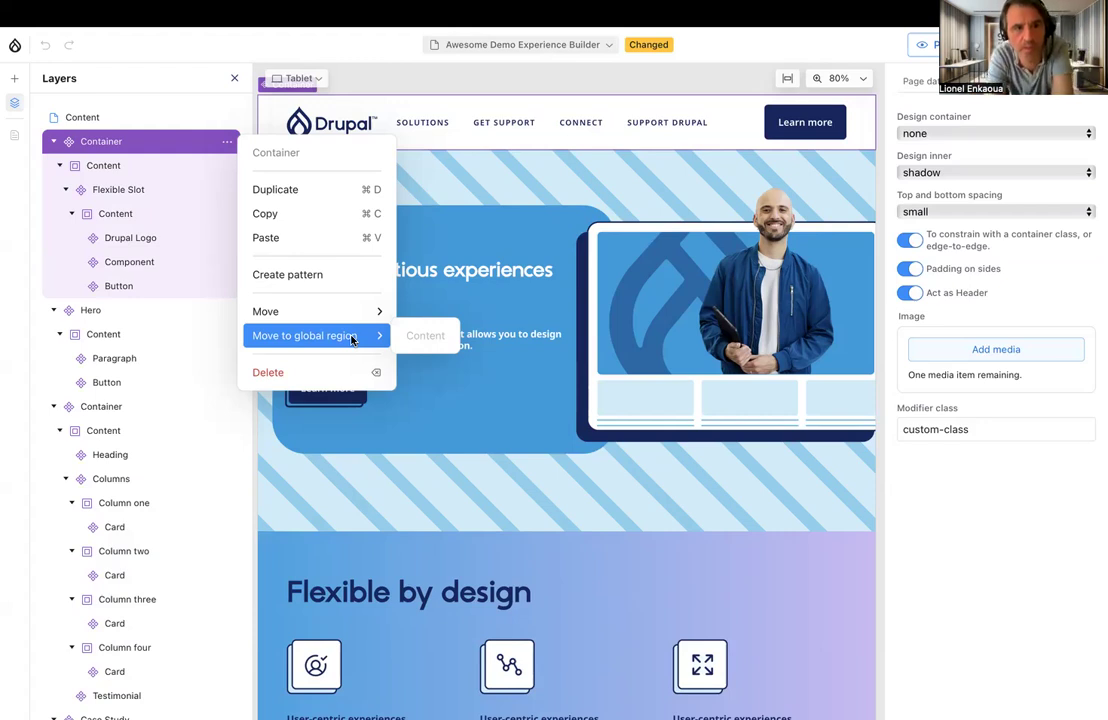
{"action": "left_click", "coordinate": [126, 40]}
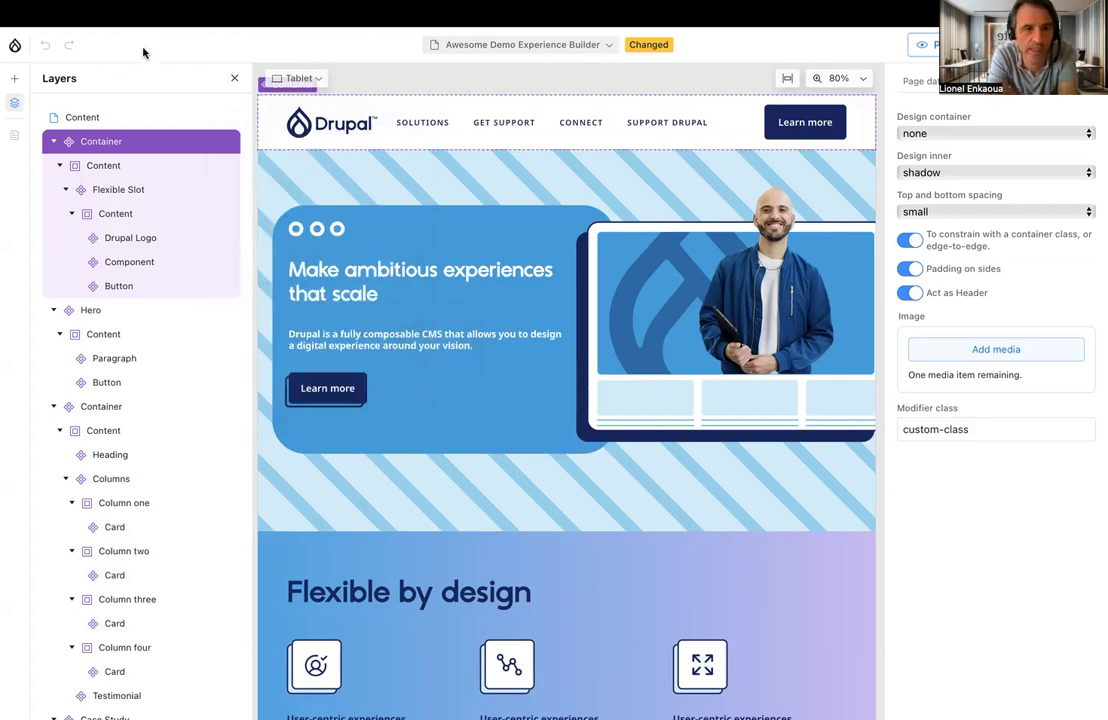
Leave the editor and try to open the Starshot Demo theme's settings from the site's Appearance page
{"action": "left_click", "coordinate": [15, 50]}
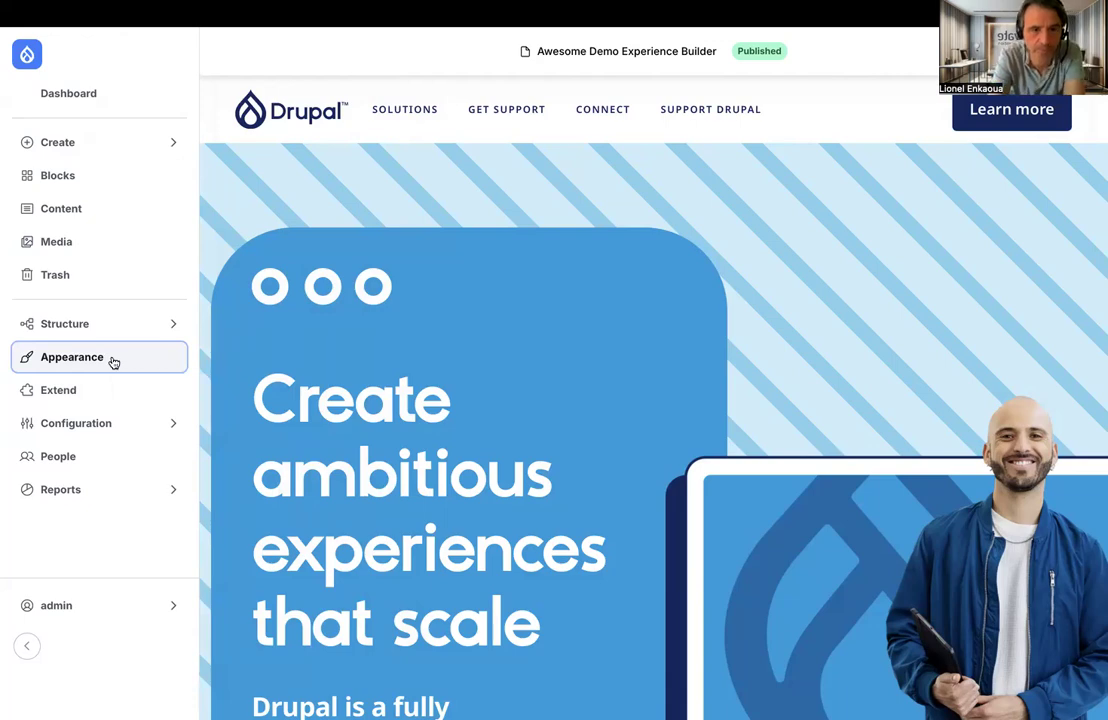
{"action": "left_click", "coordinate": [113, 360]}
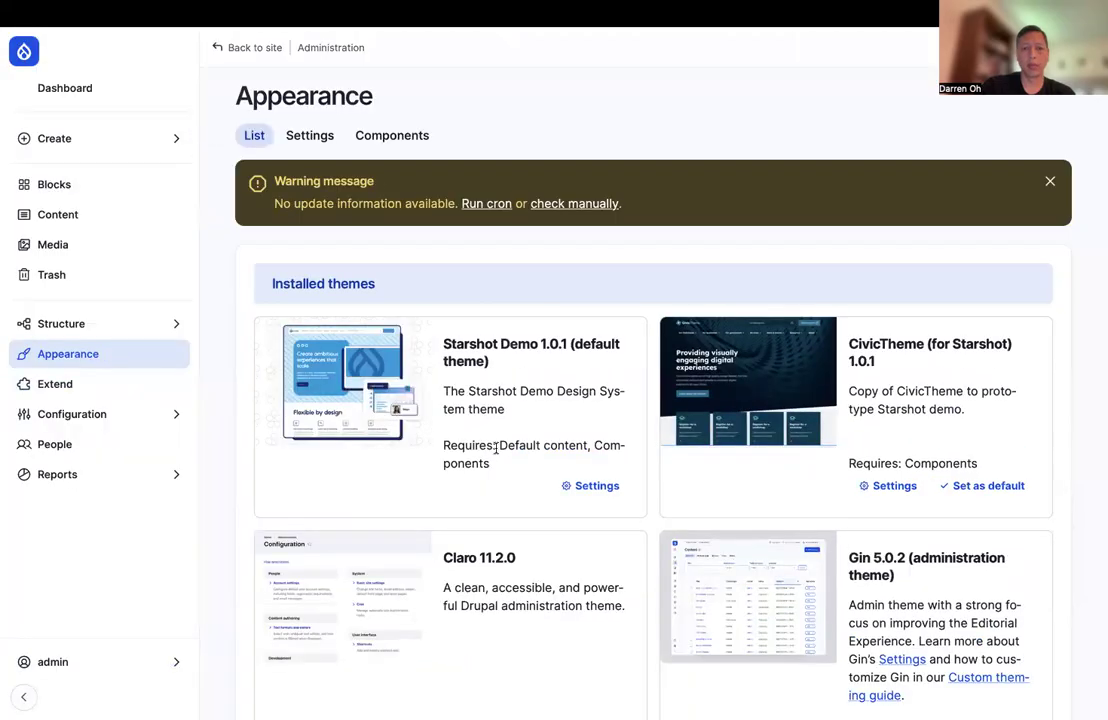
{"action": "left_click", "coordinate": [589, 486]}
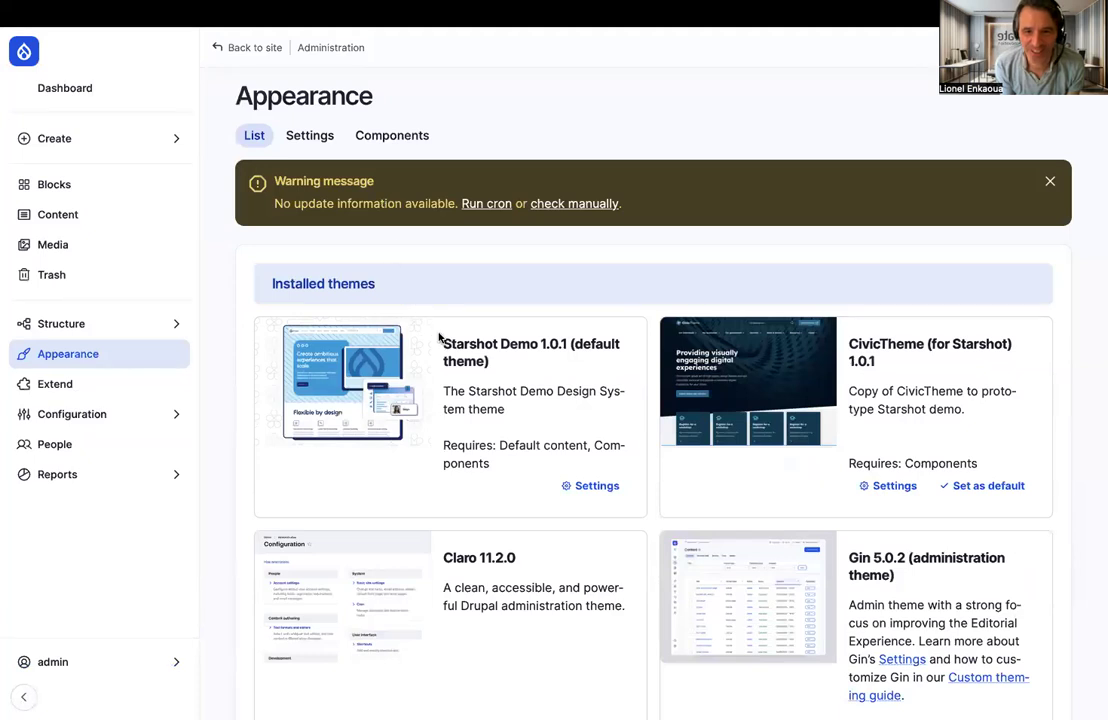
Open the newest php entry in the recent log messages and read its error details
{"action": "left_click", "coordinate": [176, 474]}
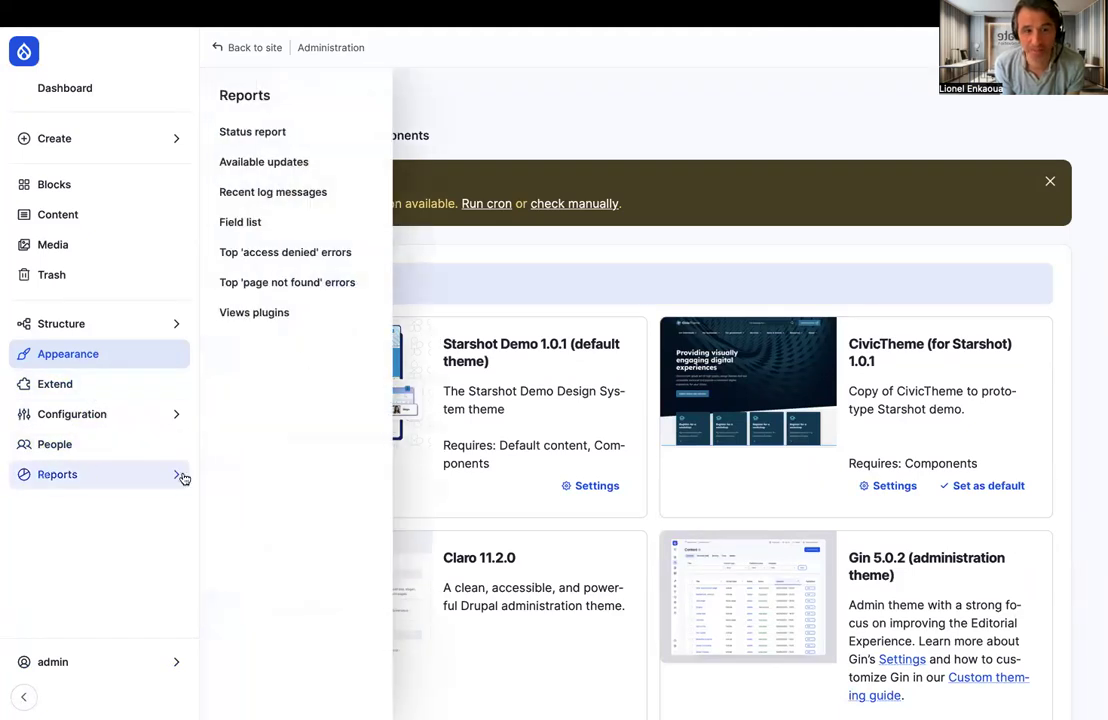
{"action": "left_click", "coordinate": [283, 198]}
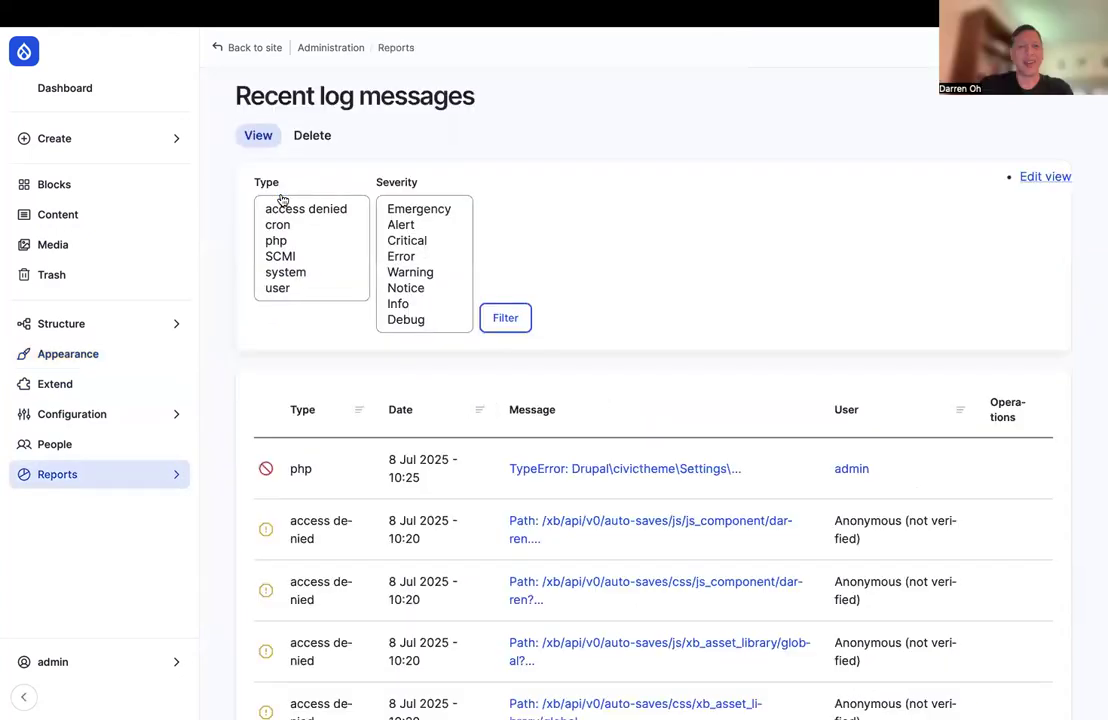
{"action": "left_click", "coordinate": [615, 469]}
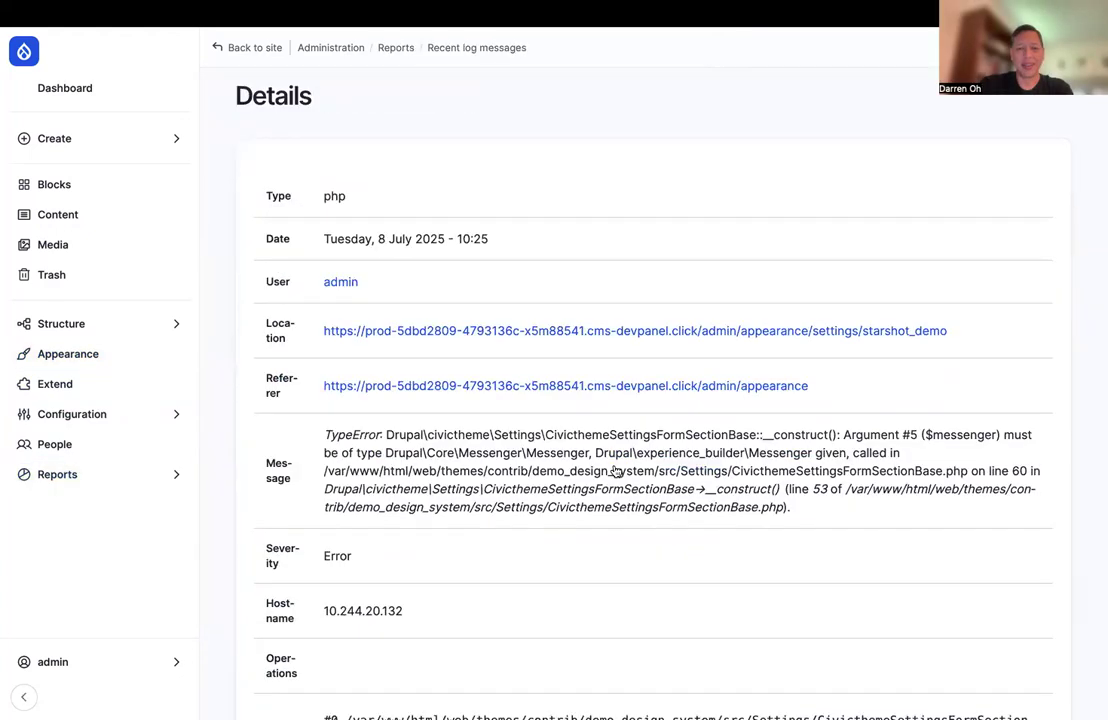
{"action": "scroll", "coordinate": [615, 470], "scroll_direction": "down", "scroll_amount": 1}
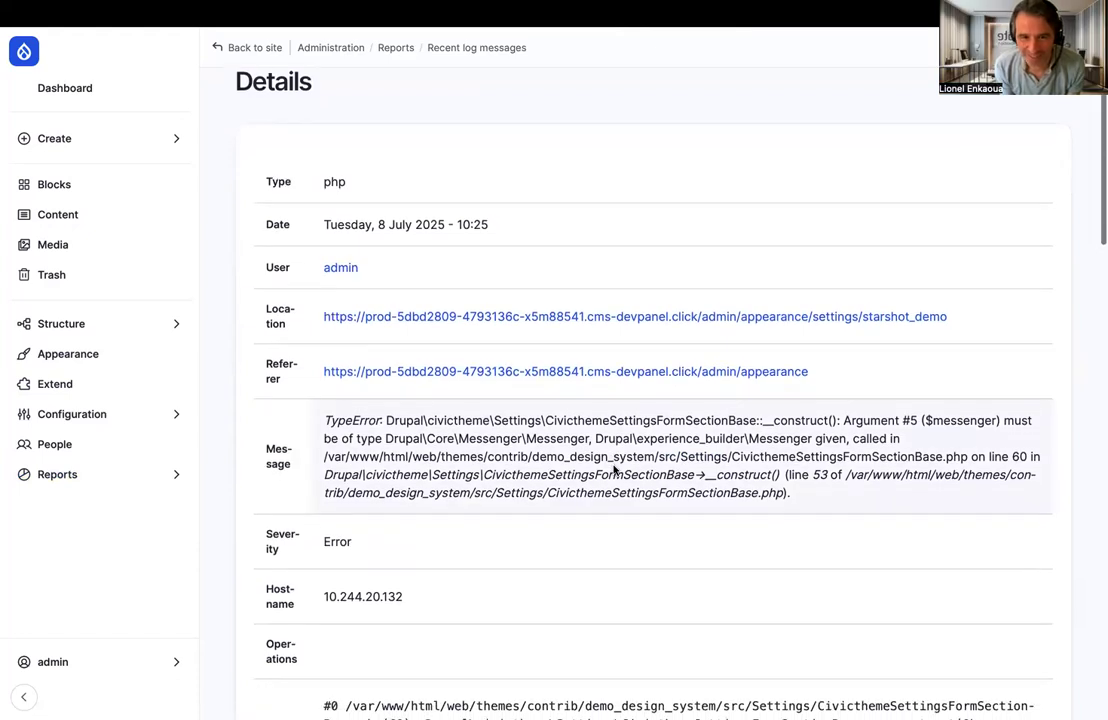
{"action": "scroll", "coordinate": [614, 467], "scroll_direction": "down", "scroll_amount": 1}
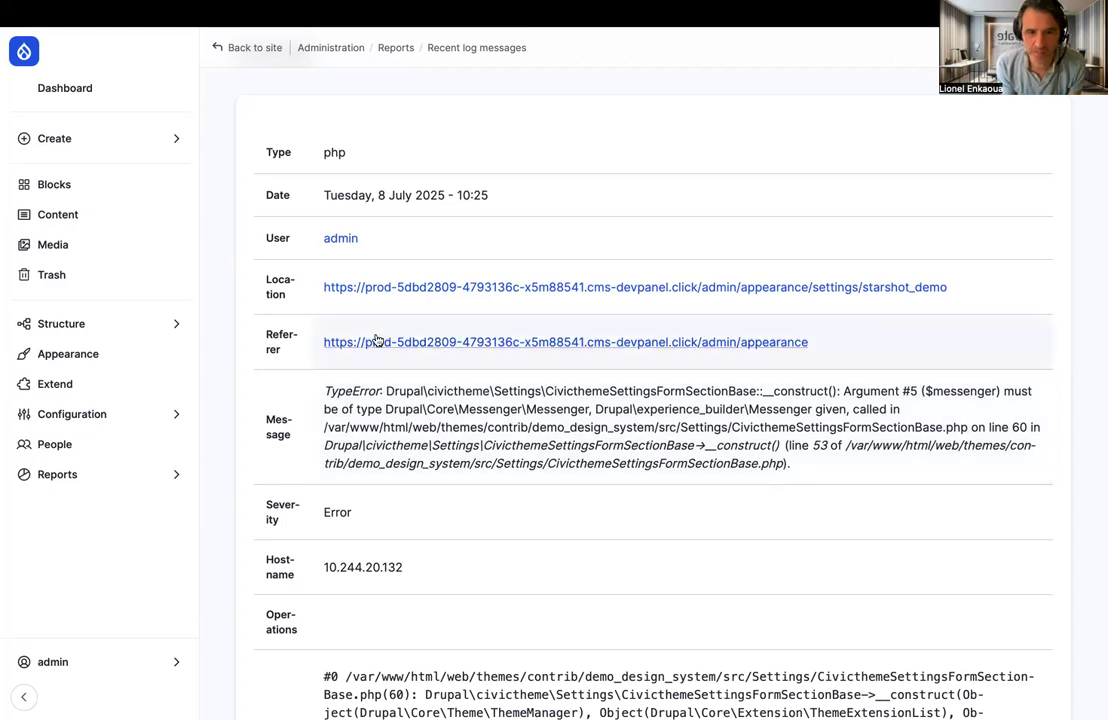
Return to the Appearance page and look through the installed themes
{"action": "left_click", "coordinate": [72, 354]}
{"action": "scroll", "coordinate": [425, 373], "scroll_direction": "down", "scroll_amount": 2}
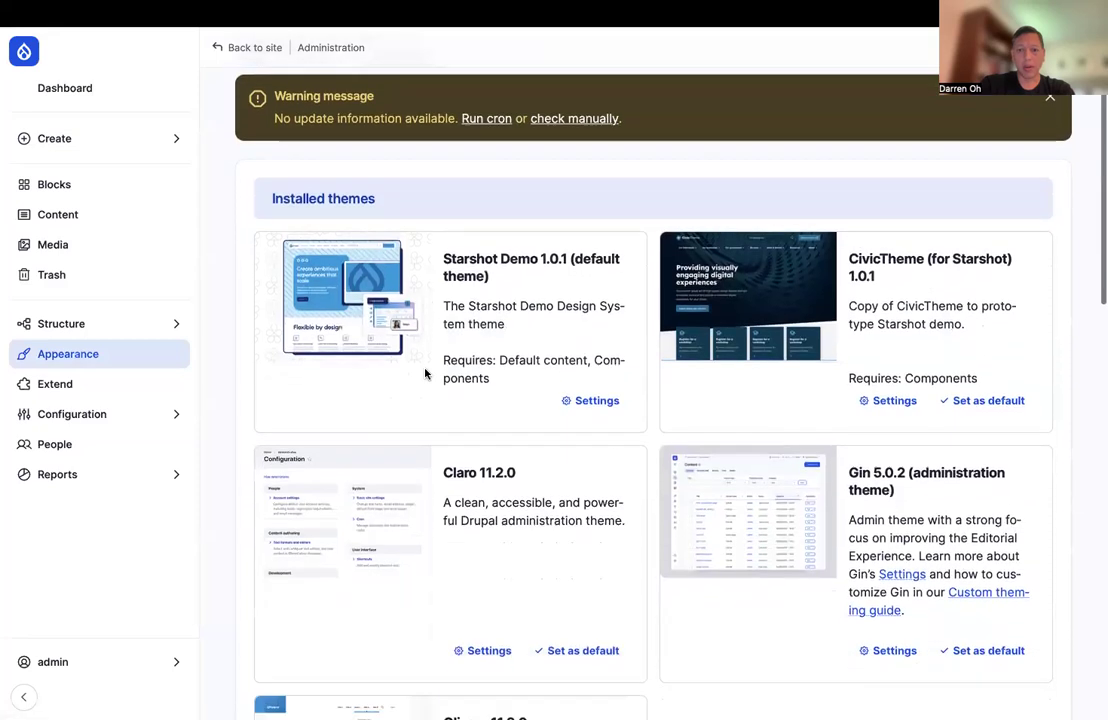
{"action": "scroll", "coordinate": [425, 373], "scroll_direction": "down", "scroll_amount": 2}
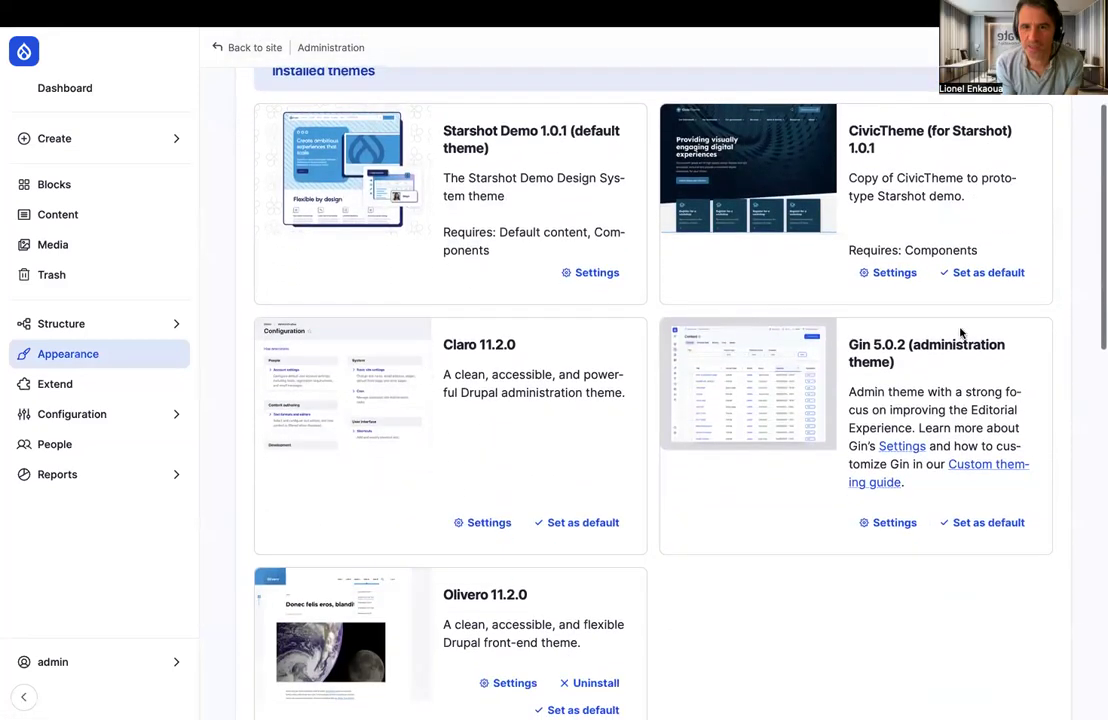